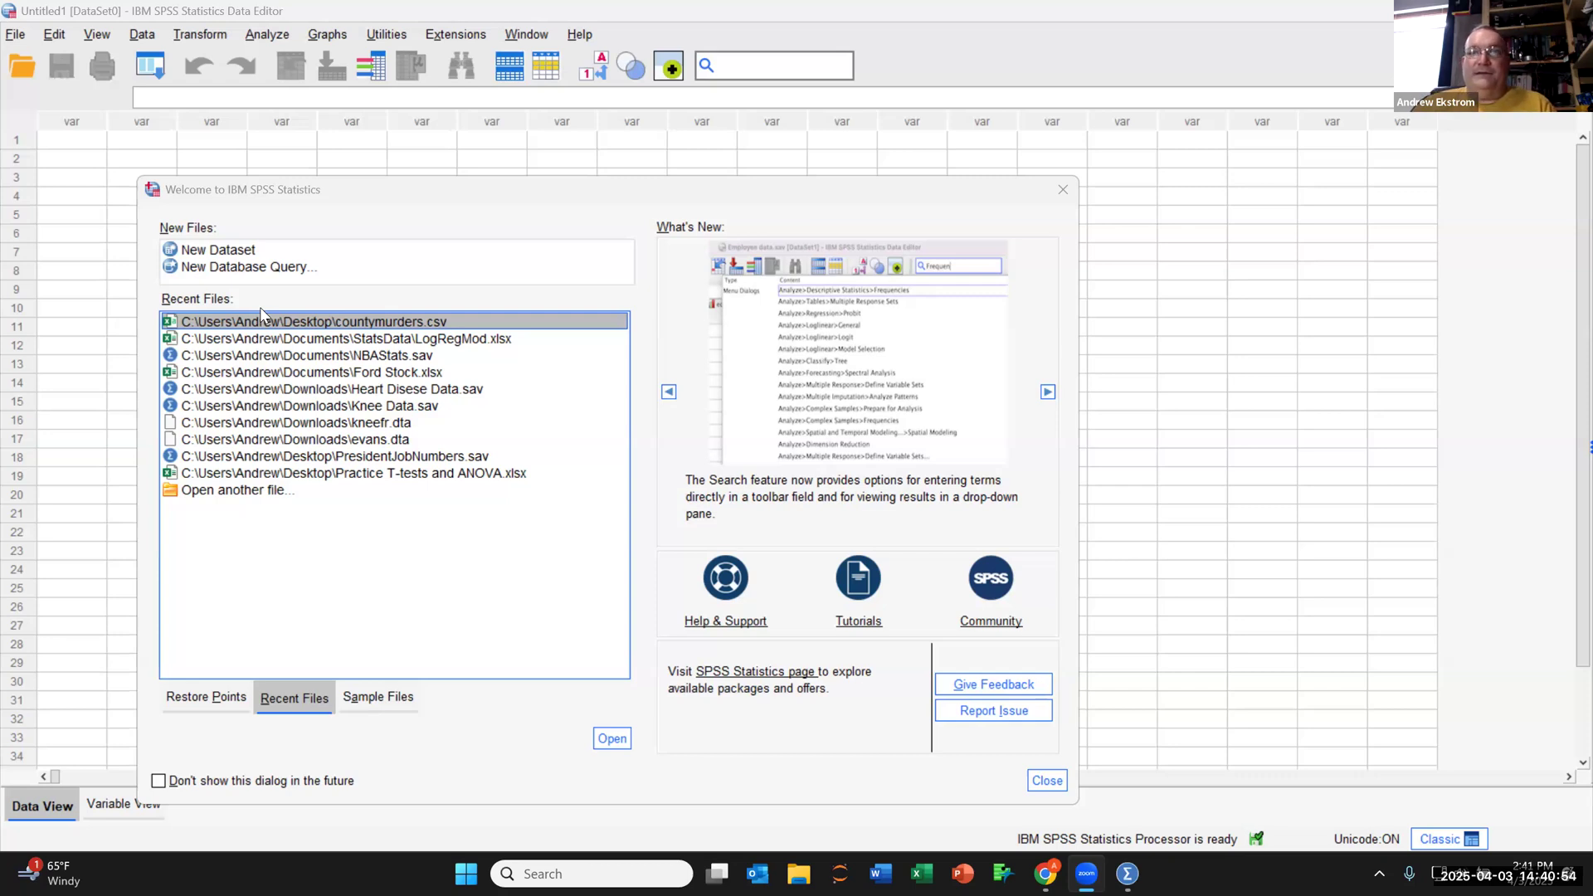
Create a new empty dataset and bring up the dialog for opening an existing data file.
{"action": "left_click", "coordinate": [238, 250]}
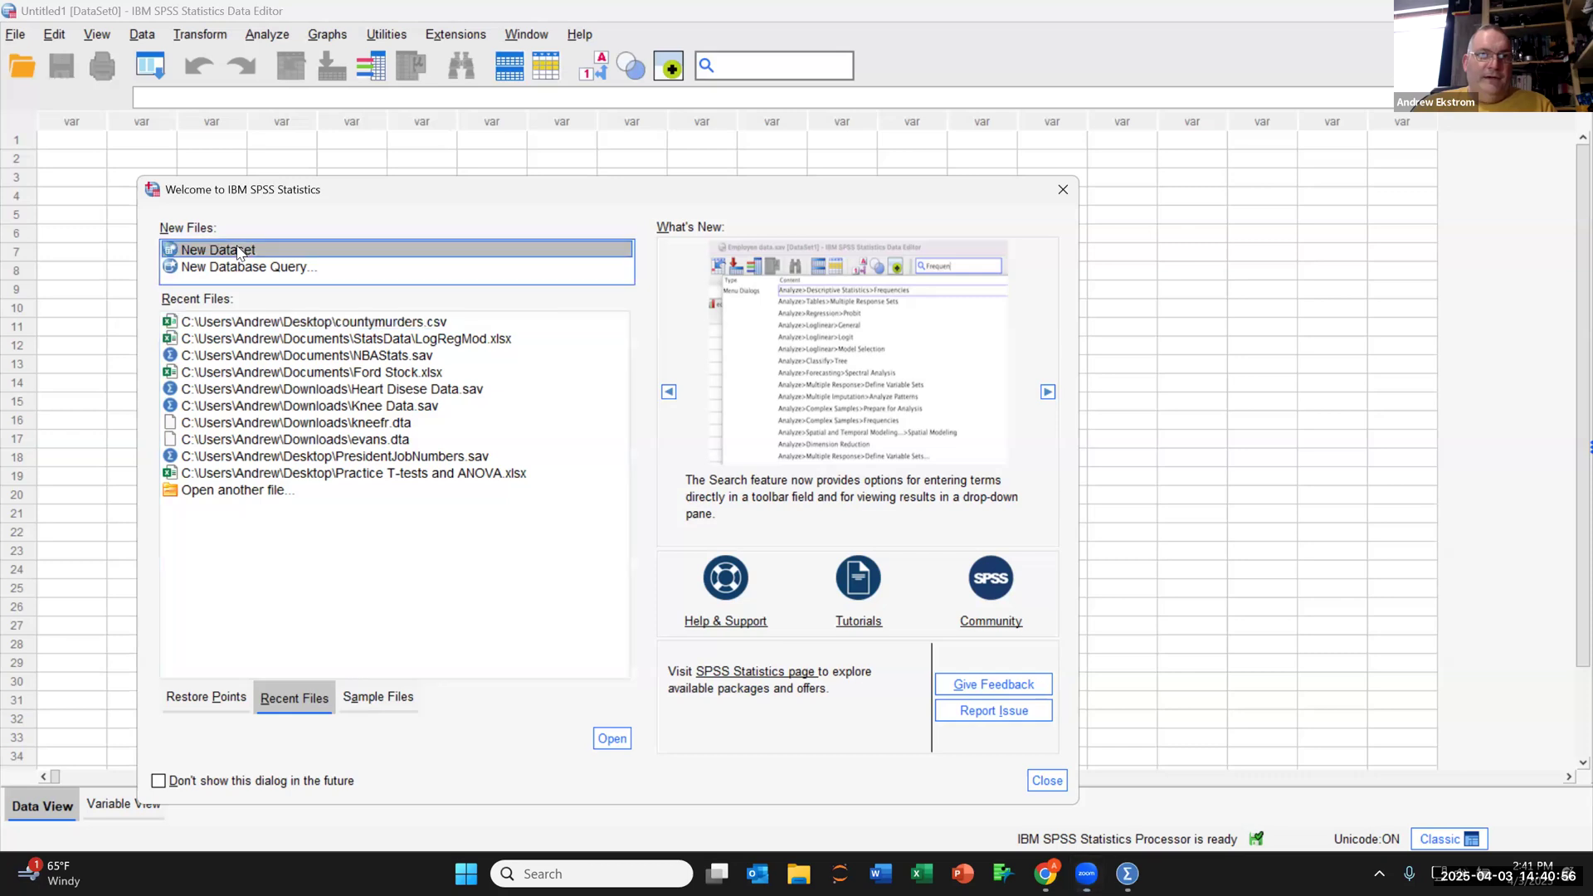
{"action": "double_click", "coordinate": [238, 250]}
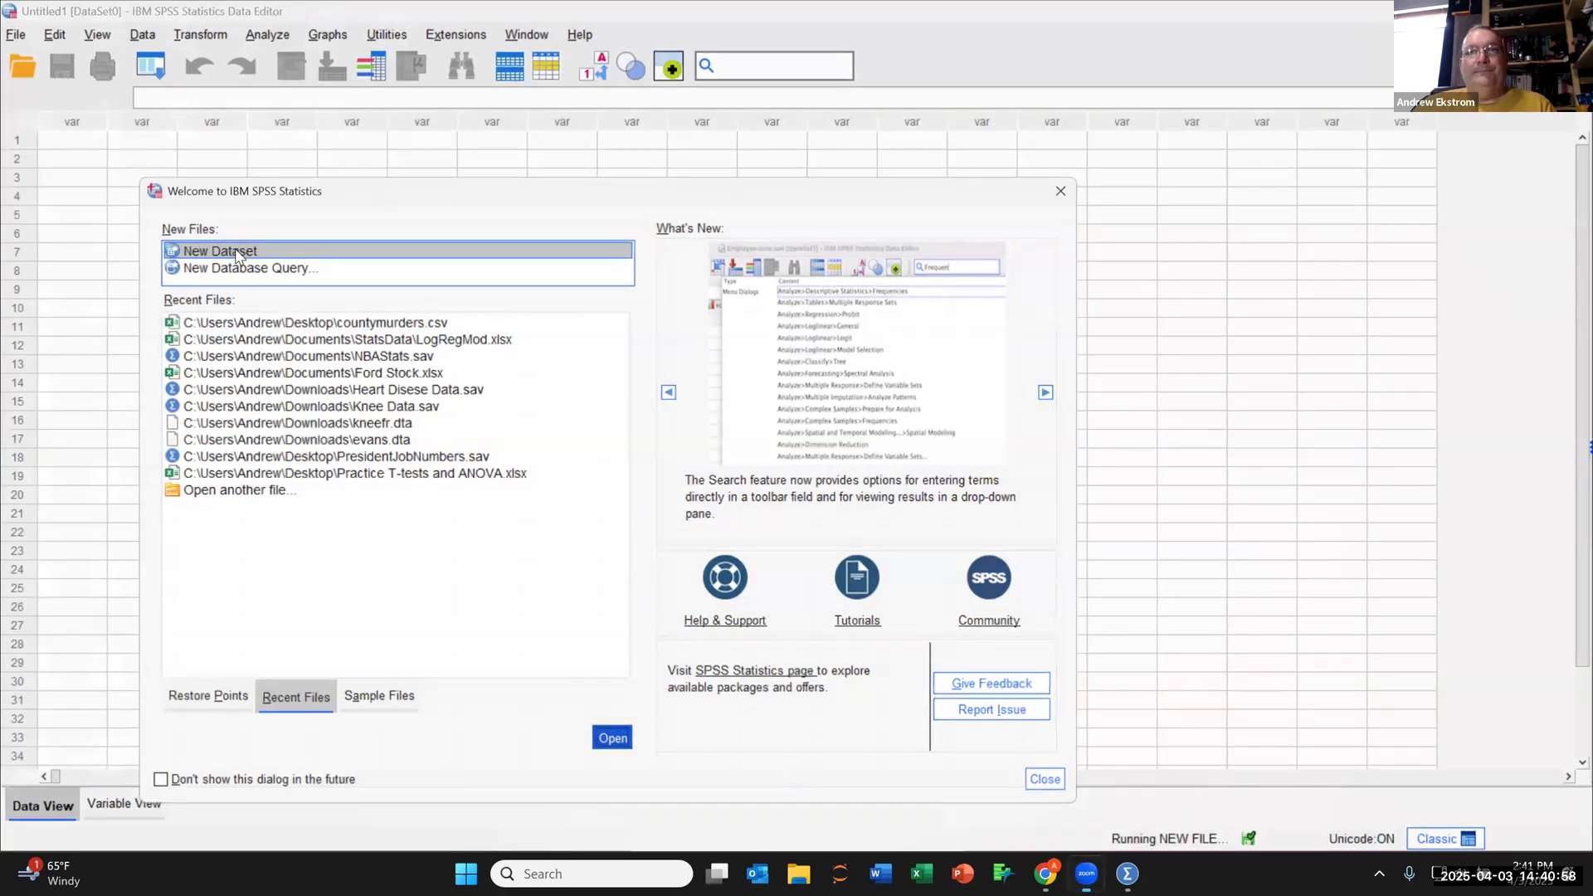
{"action": "left_click", "coordinate": [14, 34]}
{"action": "mouse_move", "coordinate": [80, 89]}
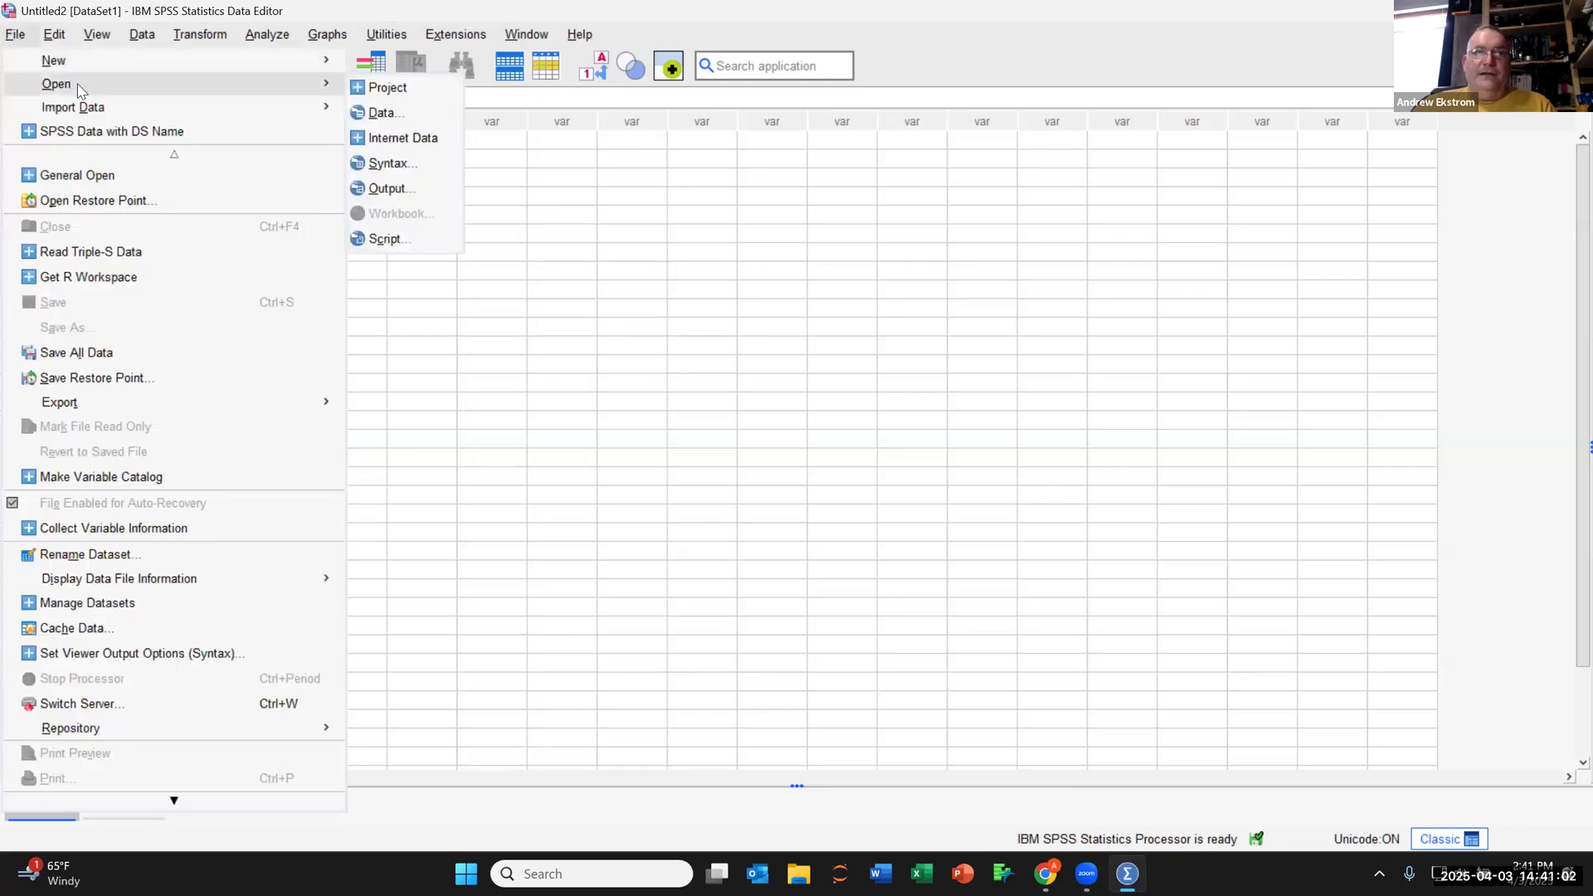
{"action": "left_click", "coordinate": [390, 116]}
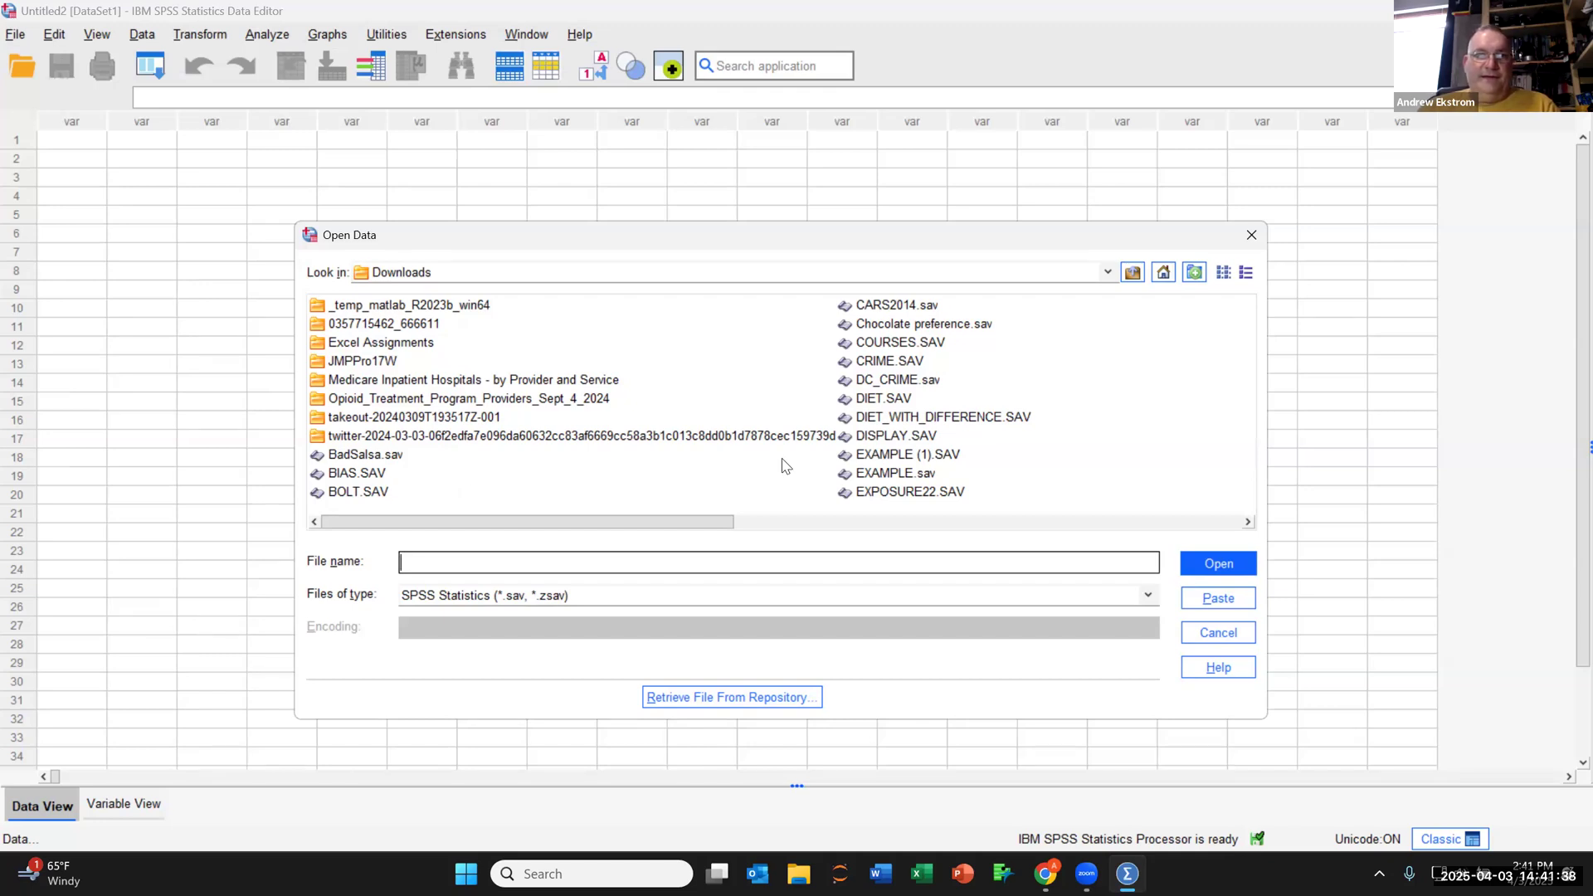
Browse from the user's home folder to the StatsData folder inside Documents.
{"action": "left_click", "coordinate": [1108, 273]}
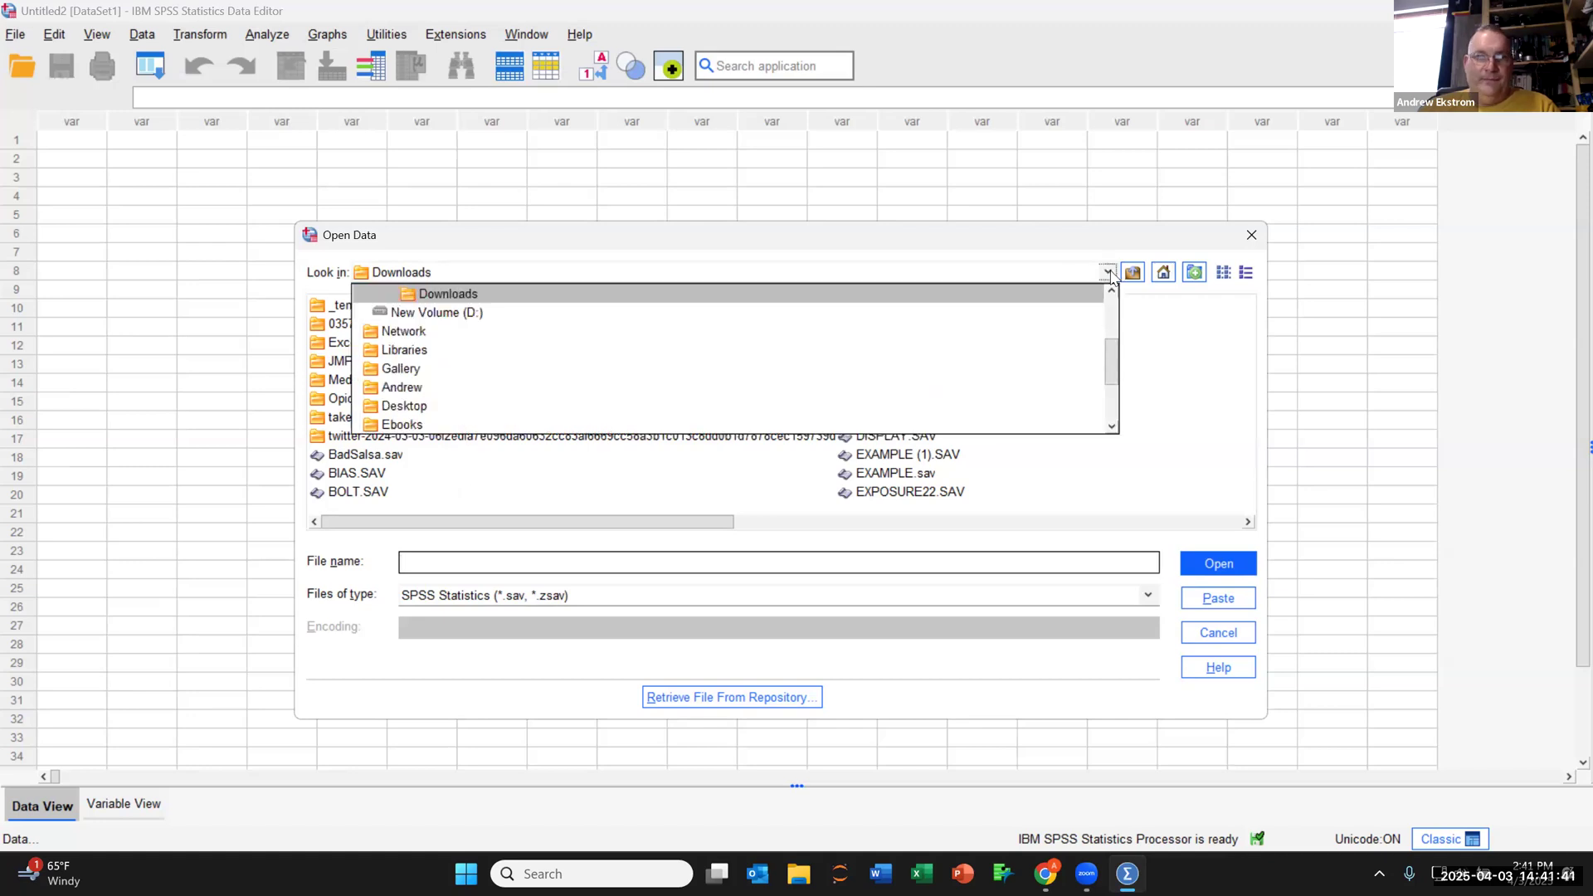
{"action": "left_click", "coordinate": [1009, 396]}
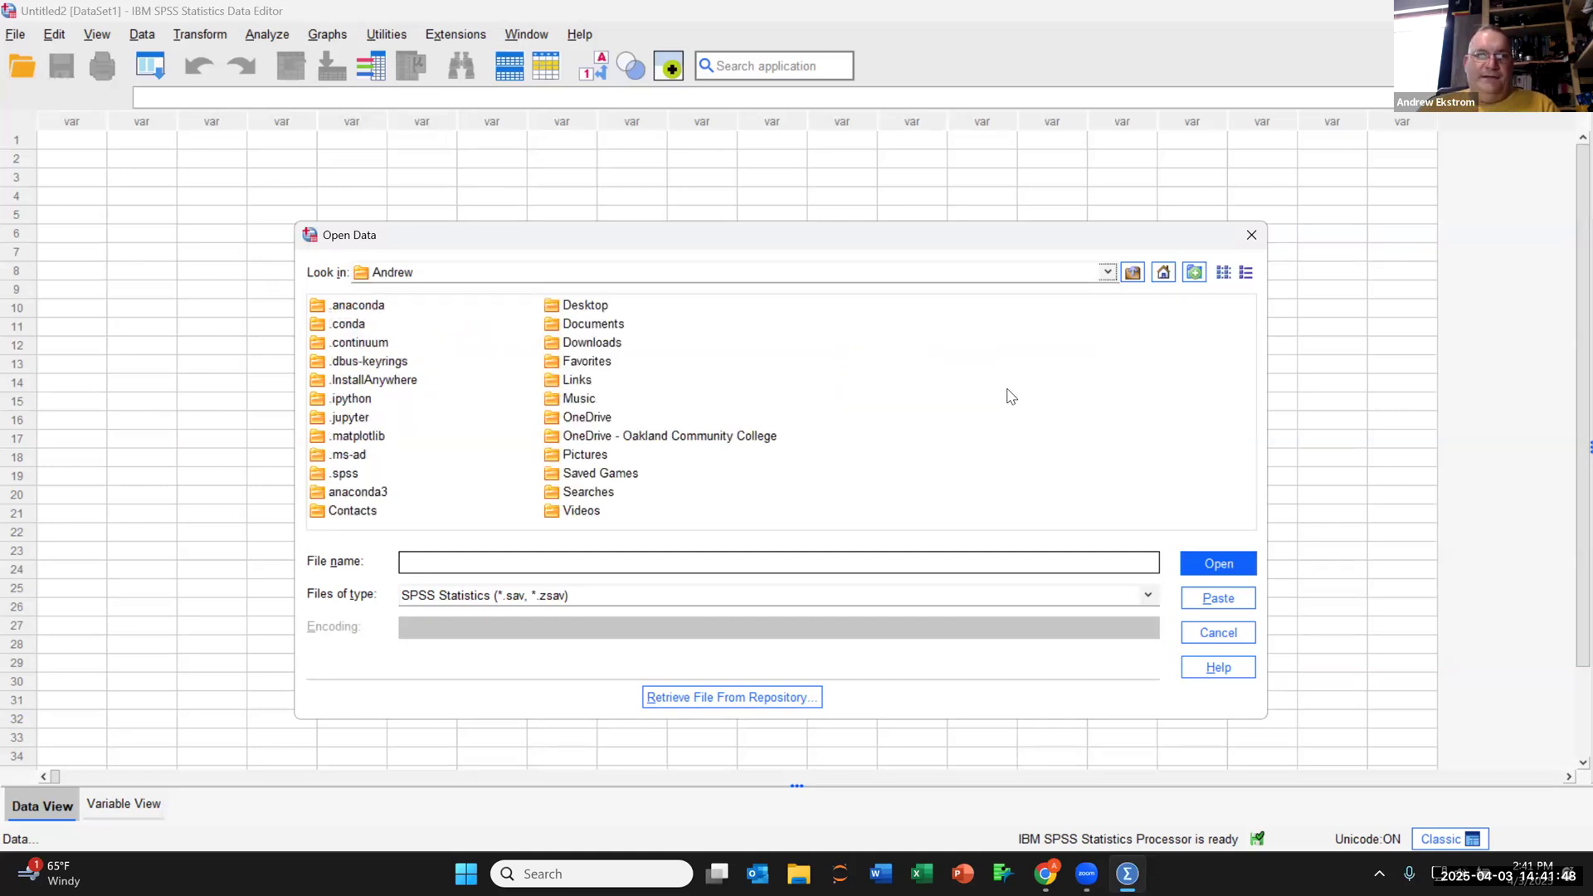
{"action": "double_click", "coordinate": [607, 326]}
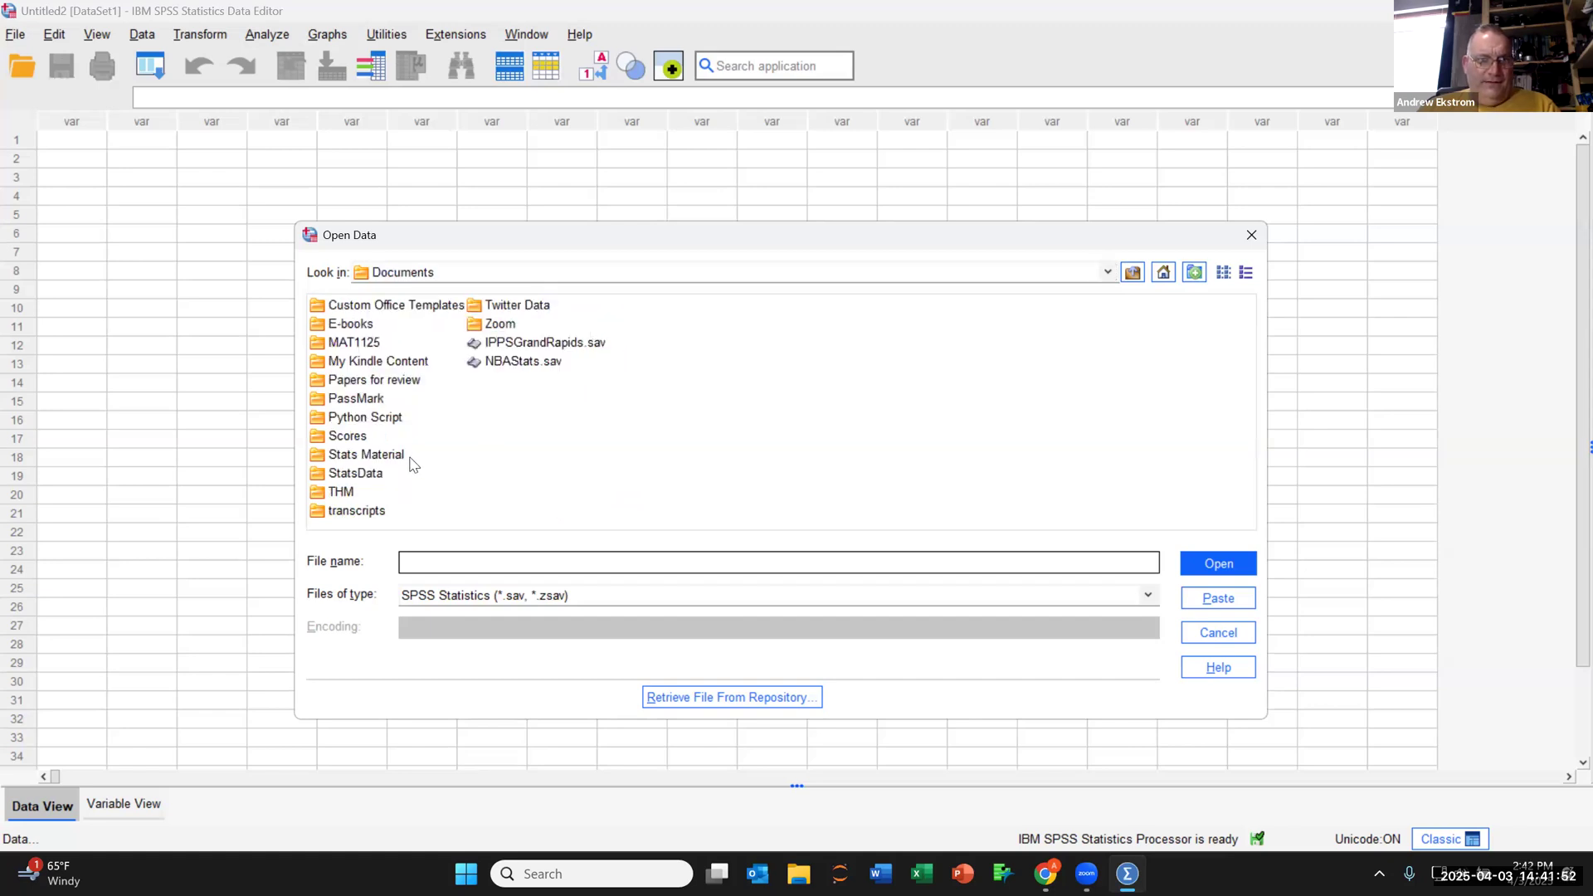
{"action": "left_click", "coordinate": [361, 478]}
{"action": "double_click", "coordinate": [359, 478]}
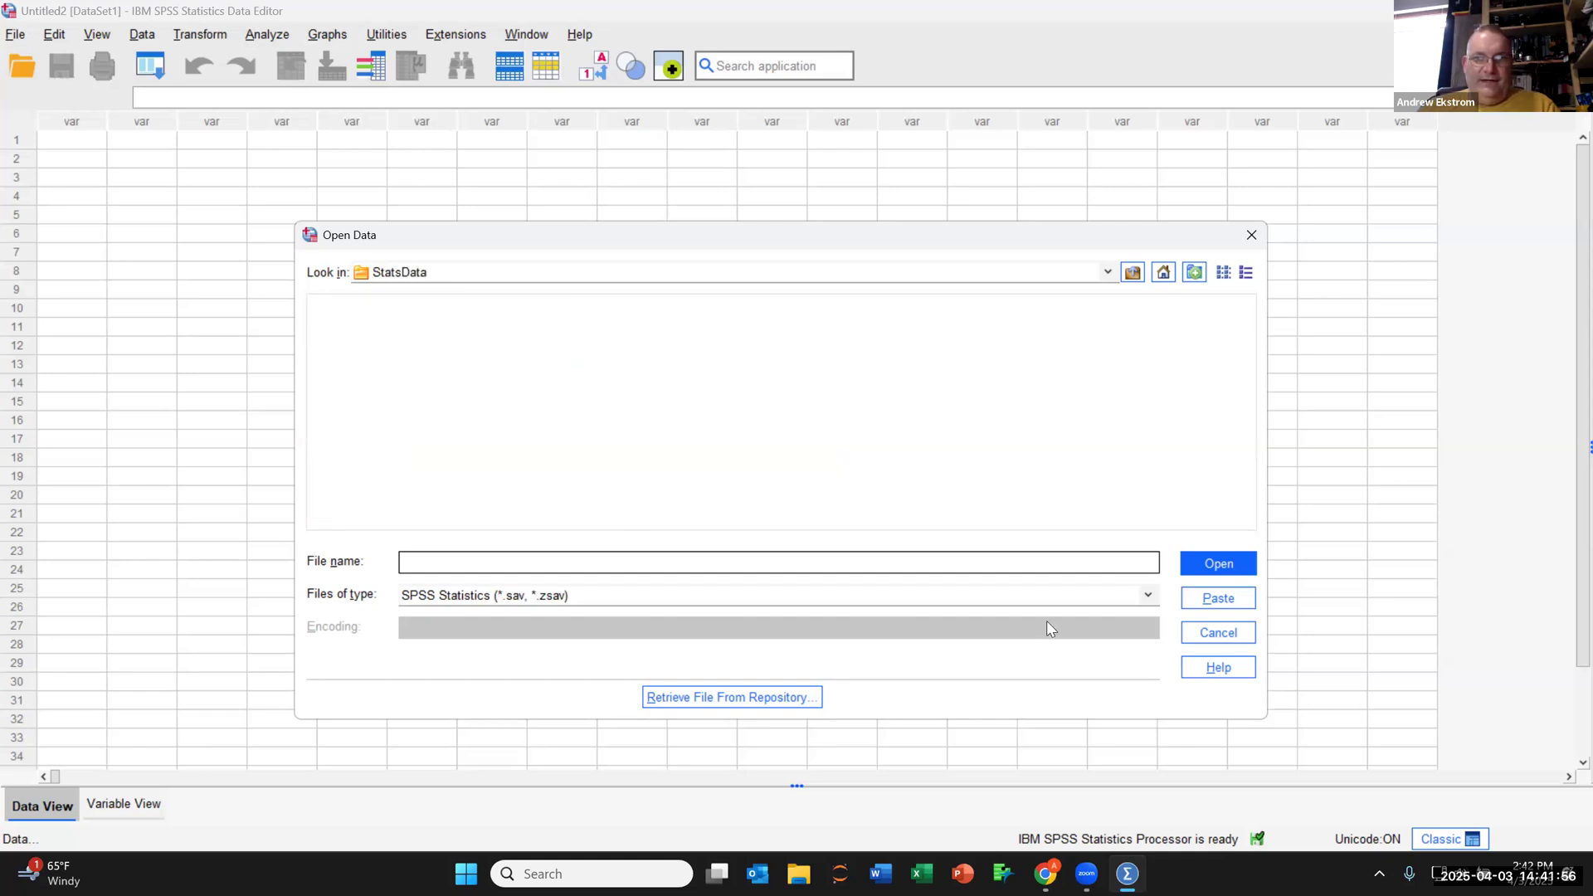
Filter for Excel files and import StudyData.xlsx from the StudyData worksheet with the default read settings.
{"action": "left_click", "coordinate": [1147, 597]}
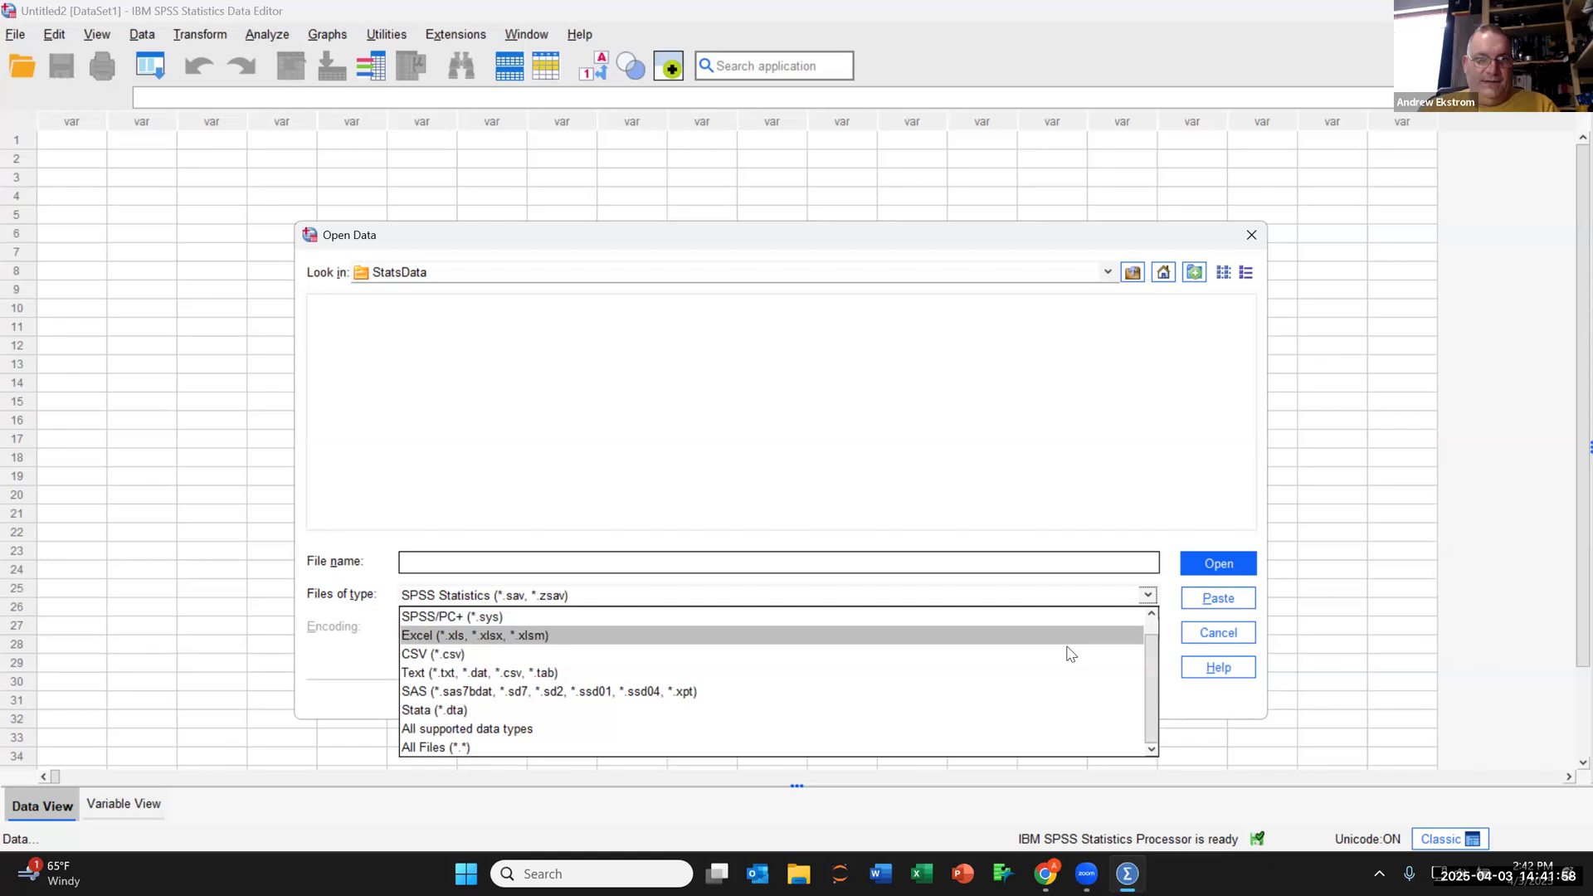
{"action": "left_click", "coordinate": [1068, 644]}
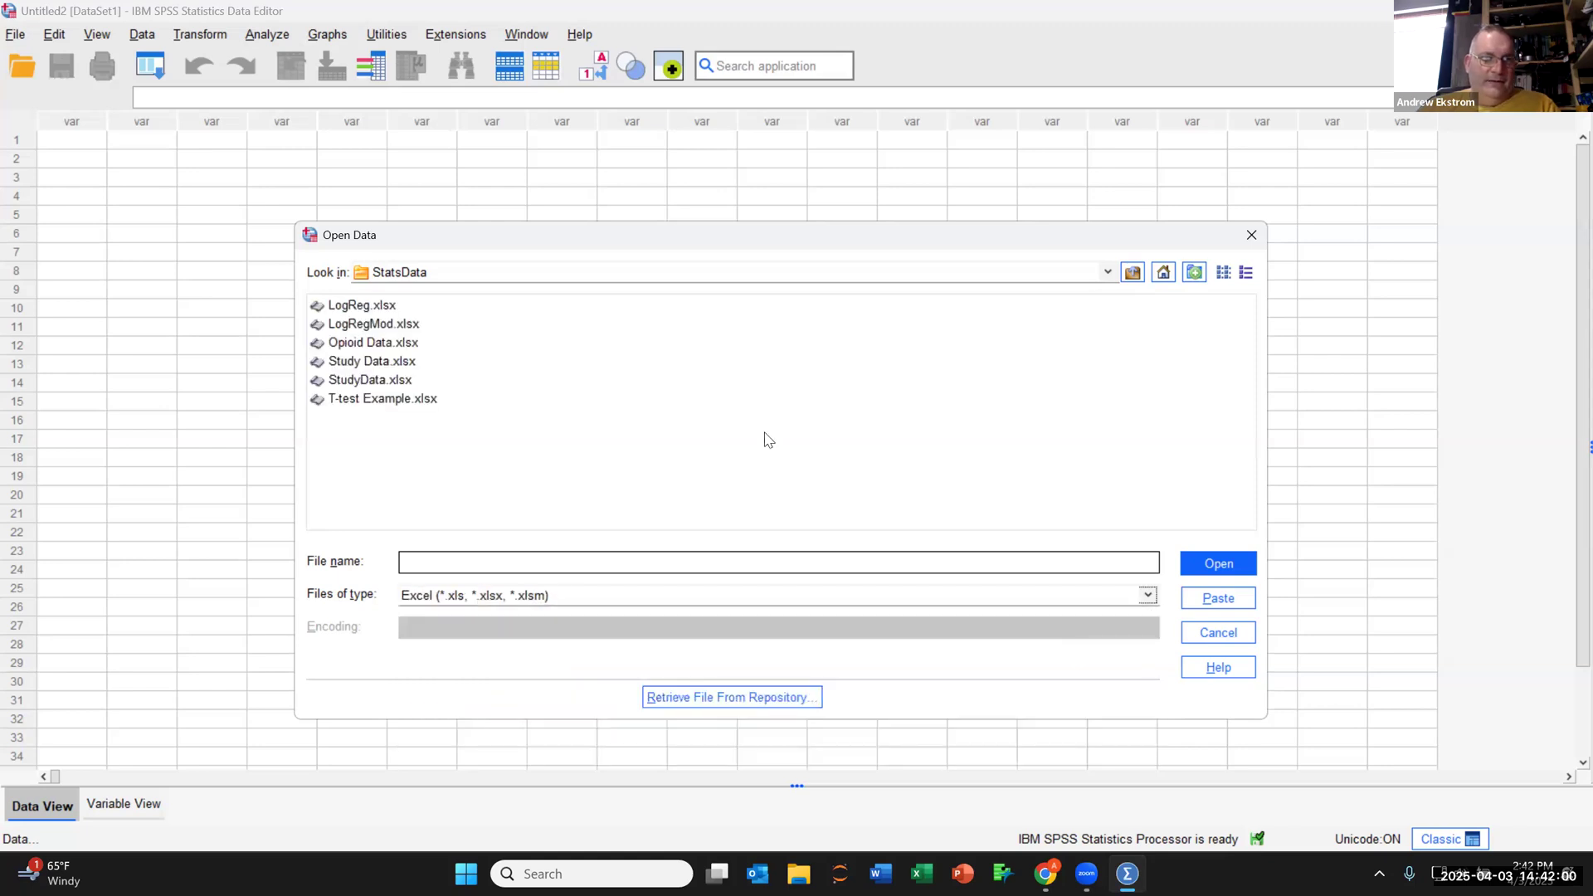
{"action": "double_click", "coordinate": [365, 380]}
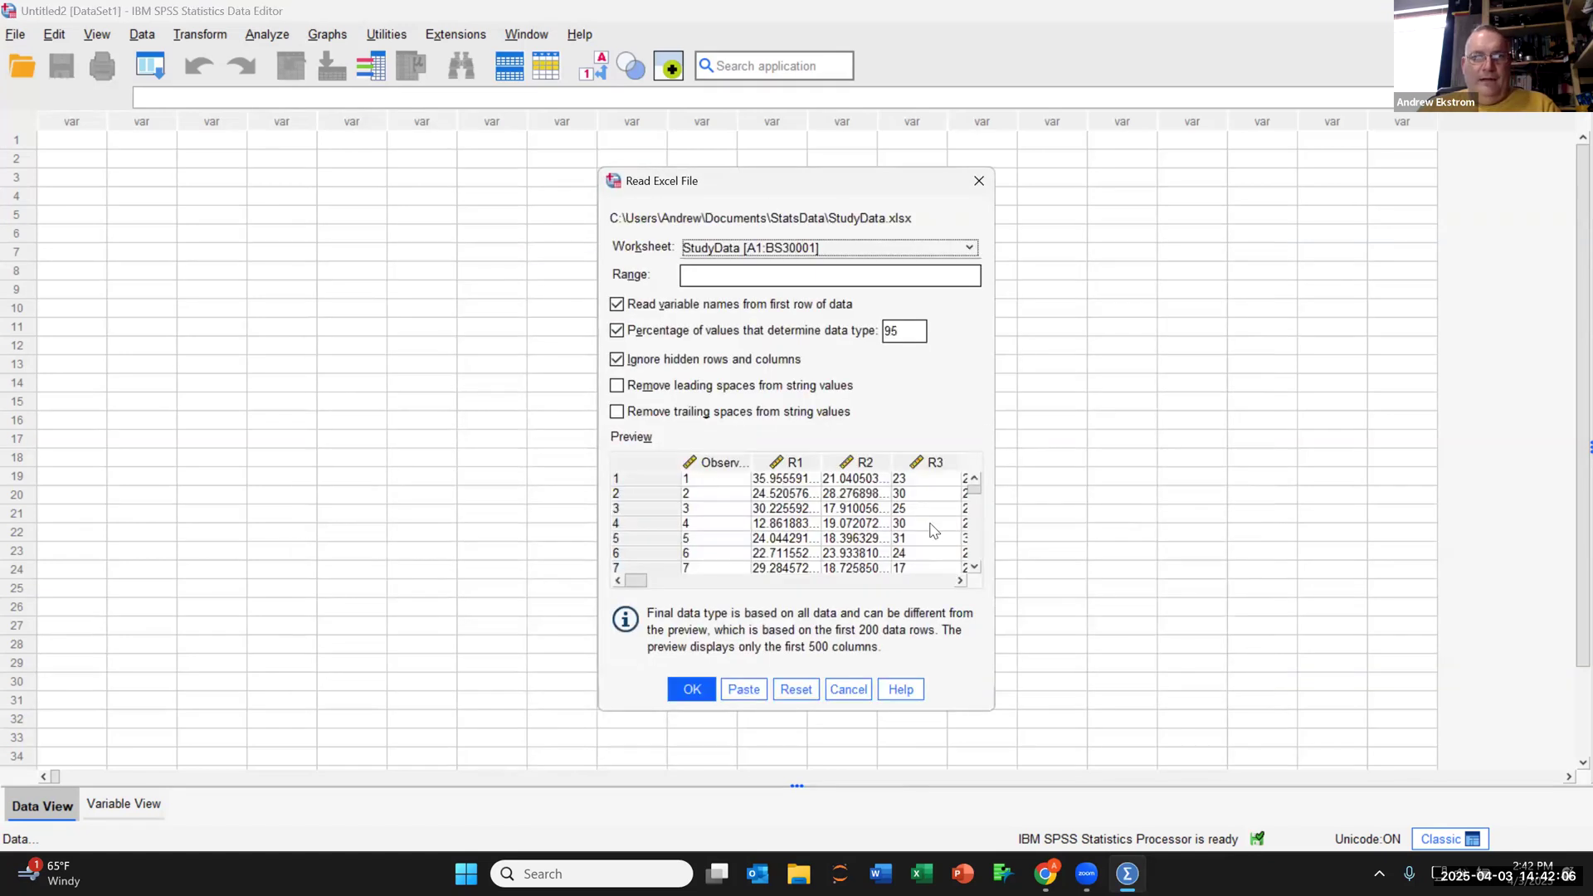
{"action": "left_click_drag", "start_coordinate": [999, 515], "coordinate": [1448, 494]}
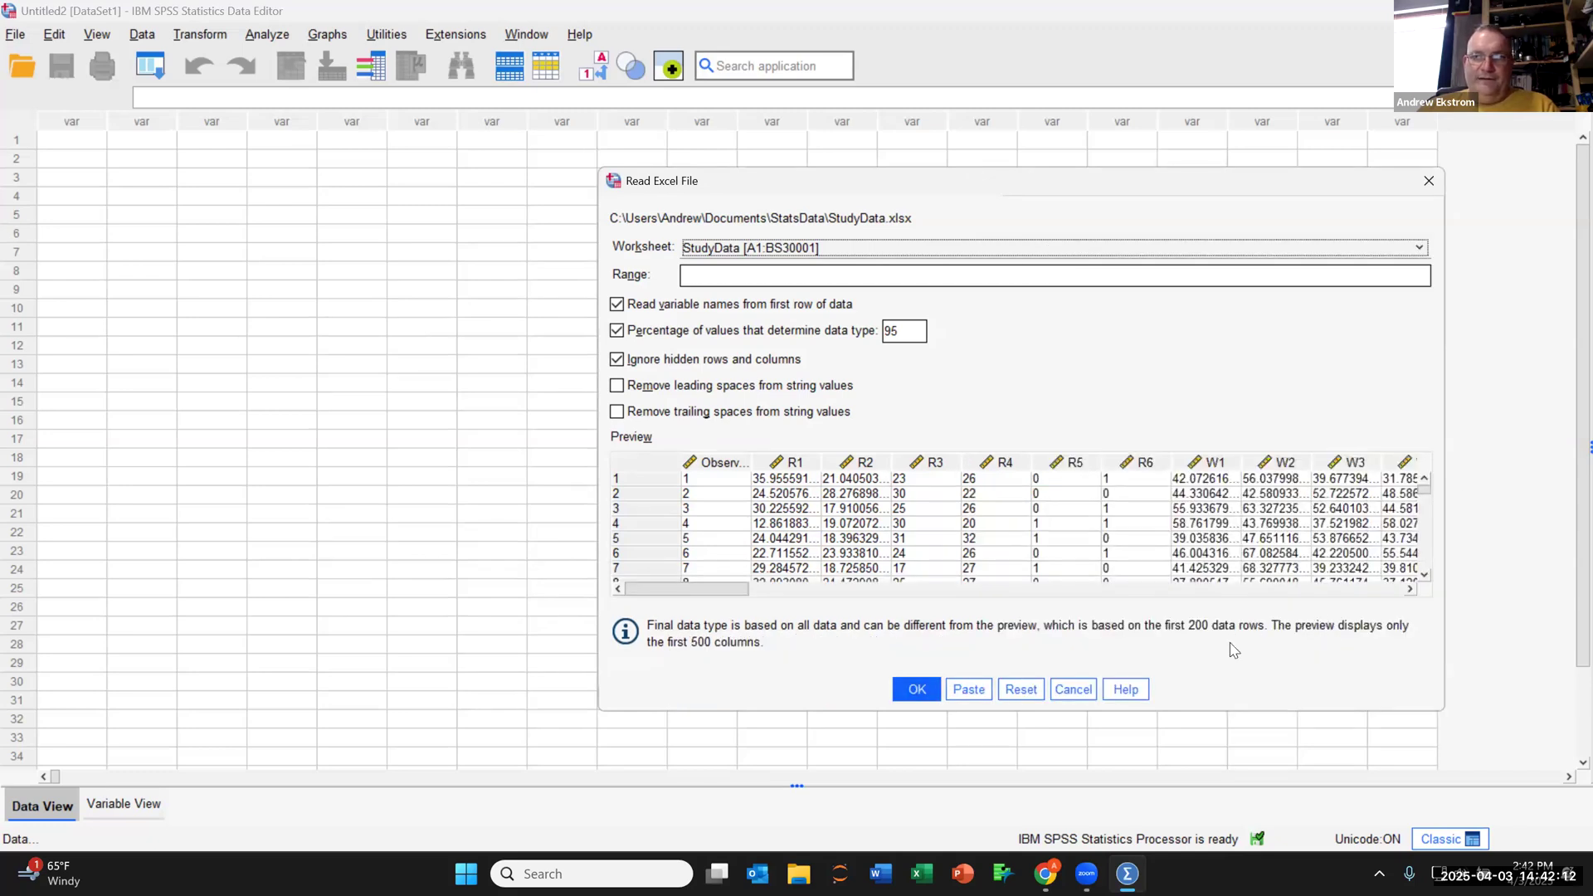
{"action": "left_click", "coordinate": [916, 690]}
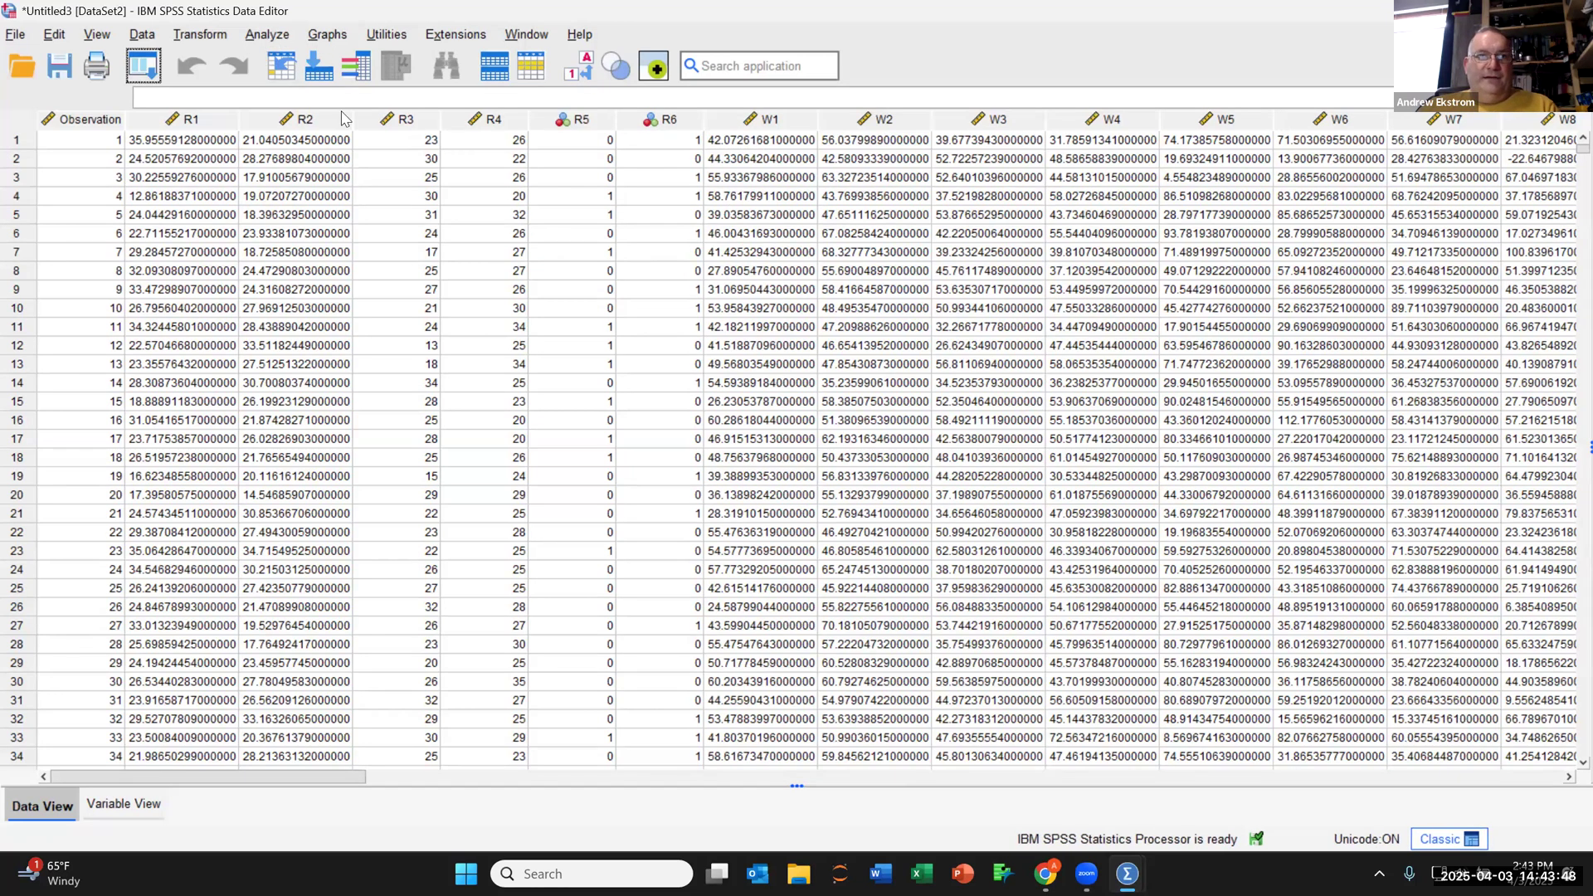
Start a binary logistic regression and assign Y_05_05 as the dependent variable.
{"action": "left_click", "coordinate": [267, 36]}
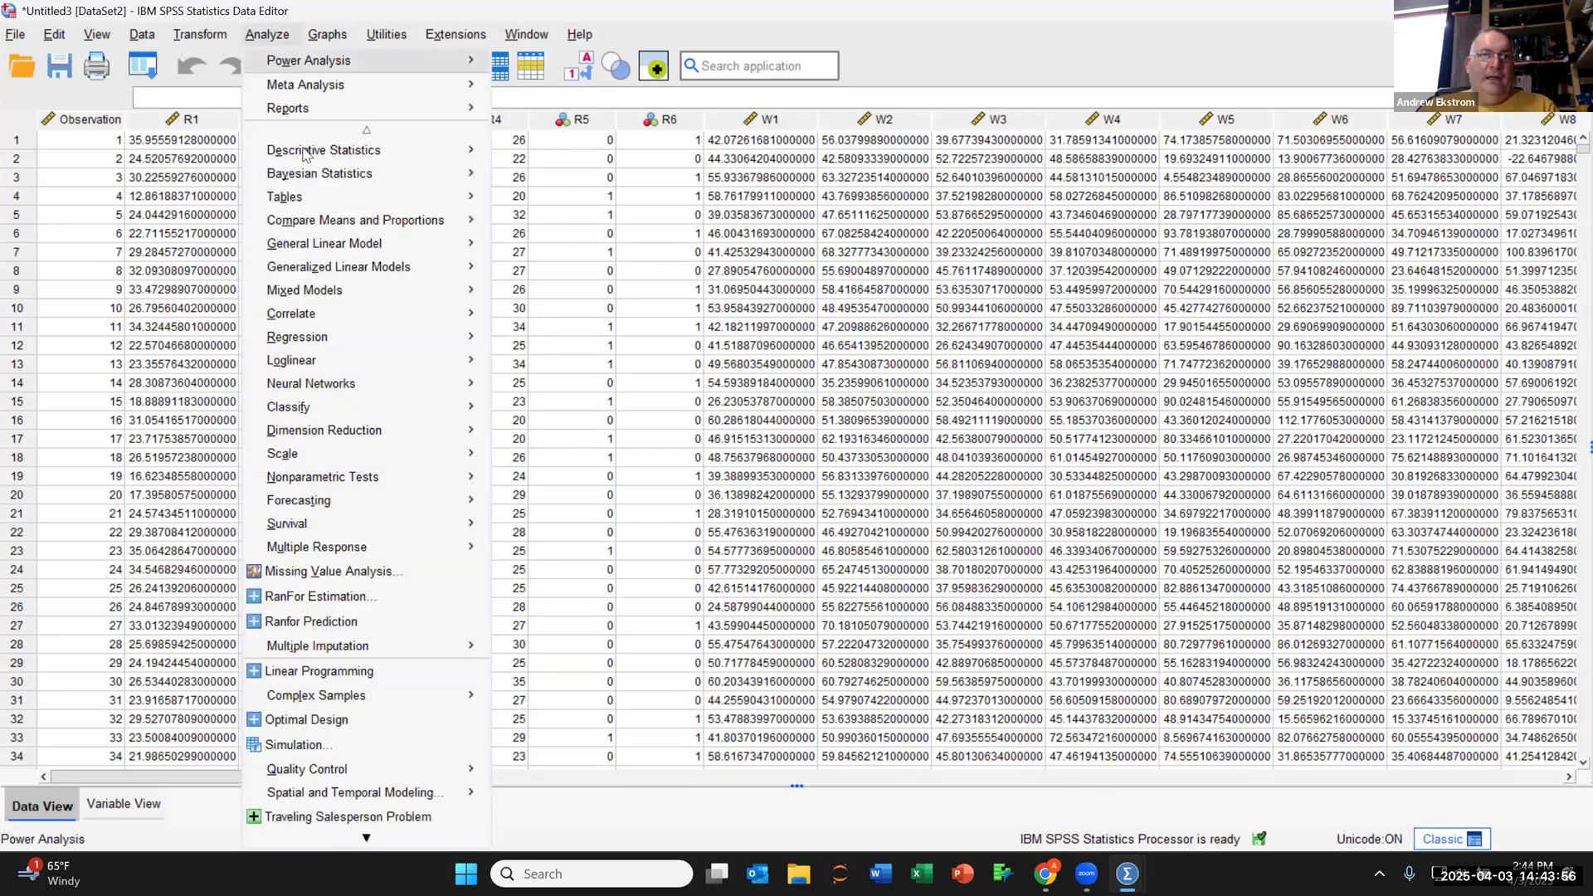
{"action": "mouse_move", "coordinate": [362, 343]}
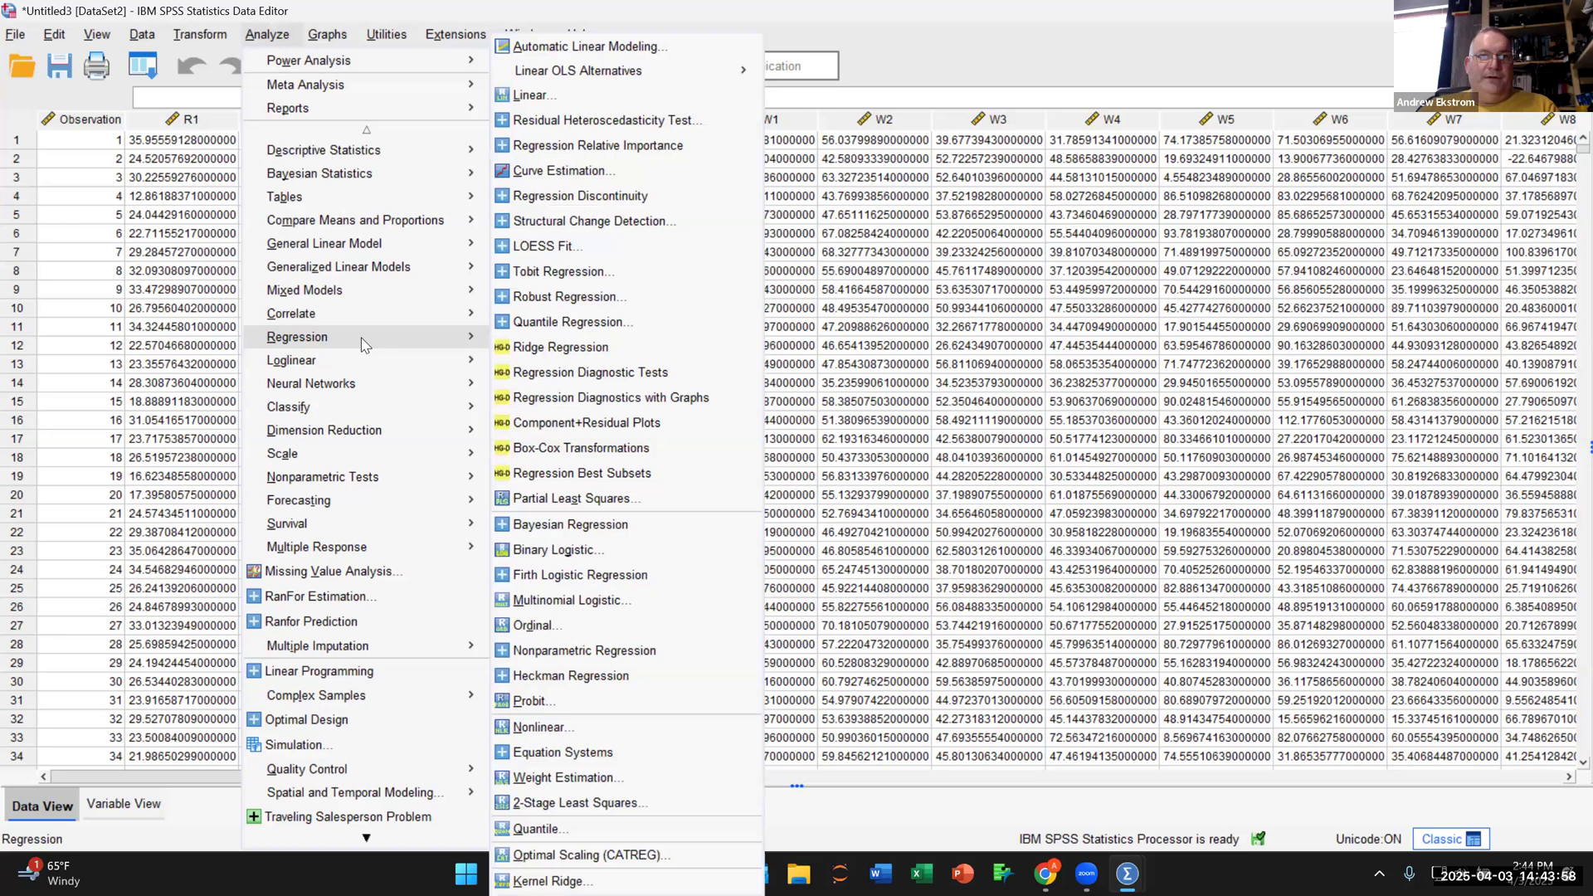
{"action": "left_click", "coordinate": [429, 346]}
{"action": "left_click", "coordinate": [430, 346]}
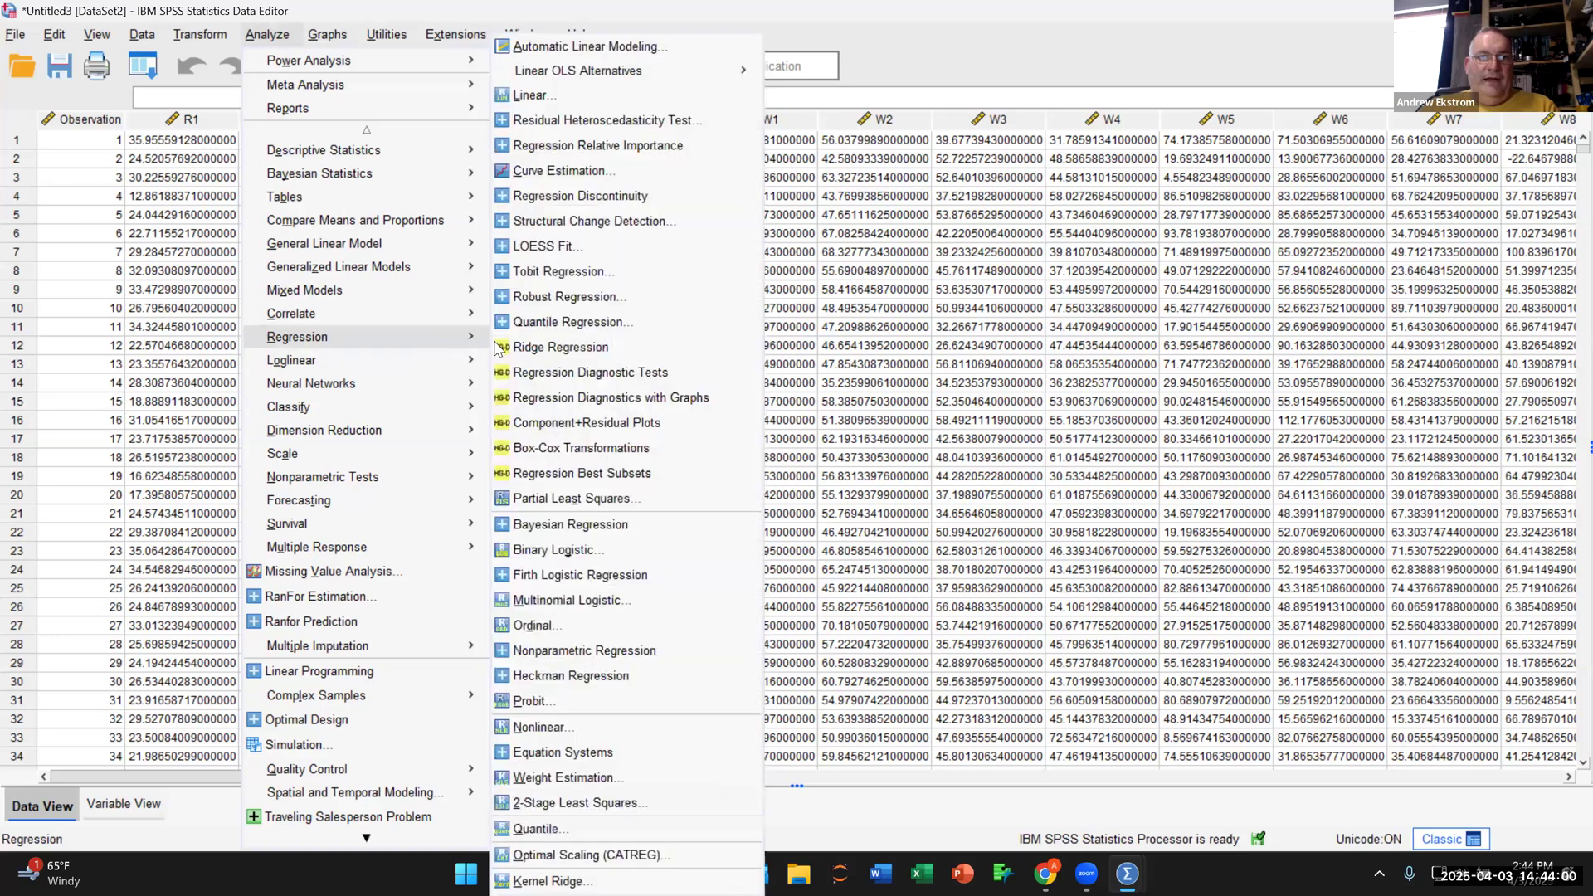
{"action": "left_click", "coordinate": [621, 549]}
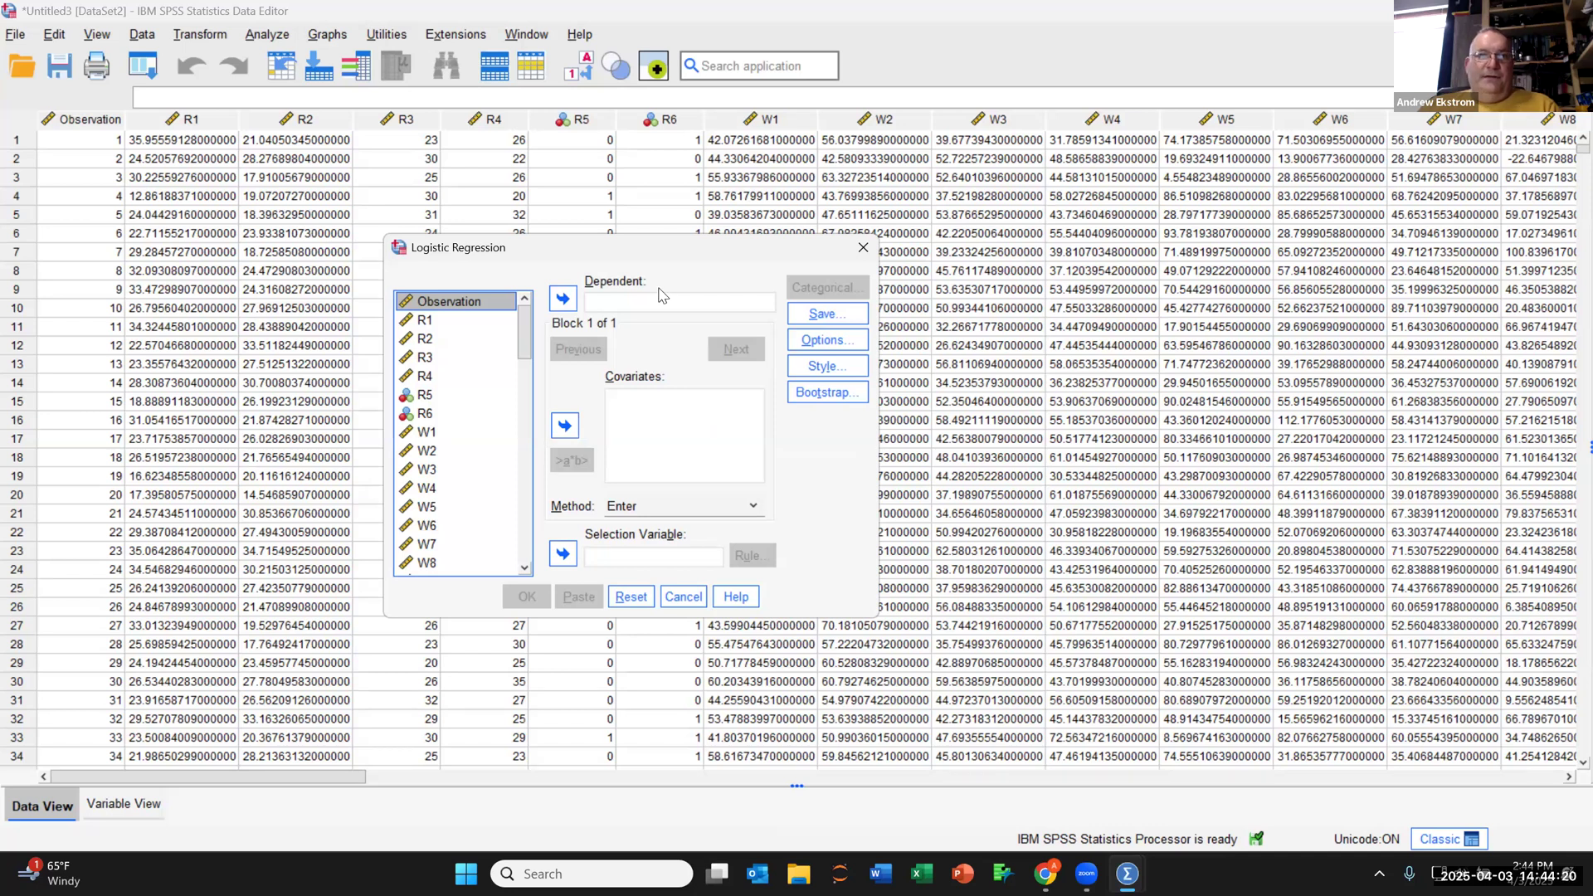
{"action": "left_click_drag", "start_coordinate": [525, 353], "coordinate": [522, 515]}
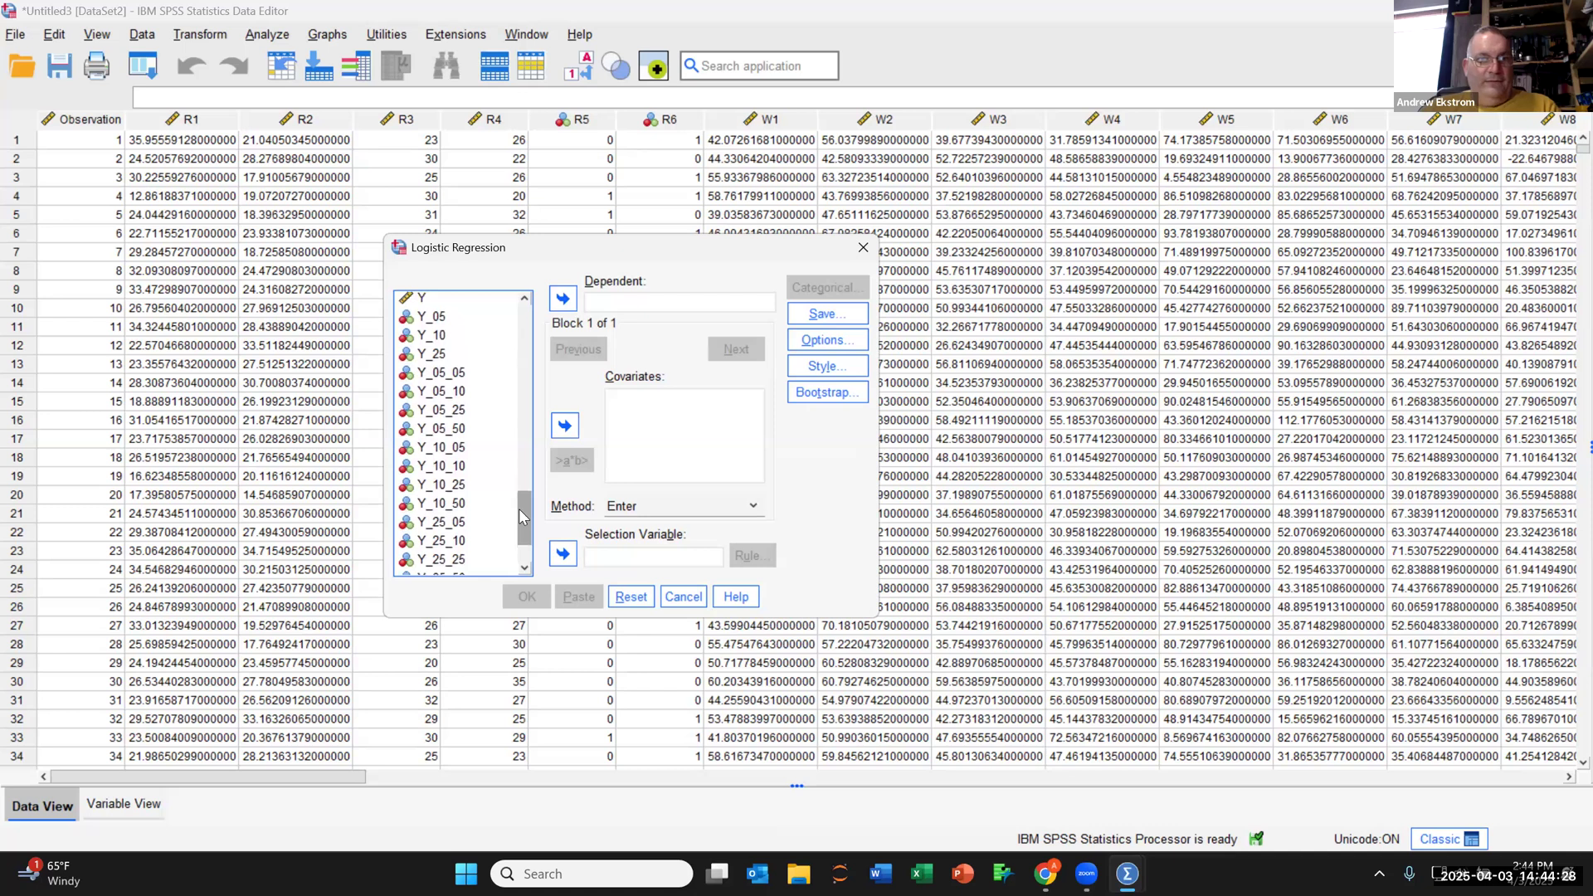
{"action": "left_click", "coordinate": [448, 375]}
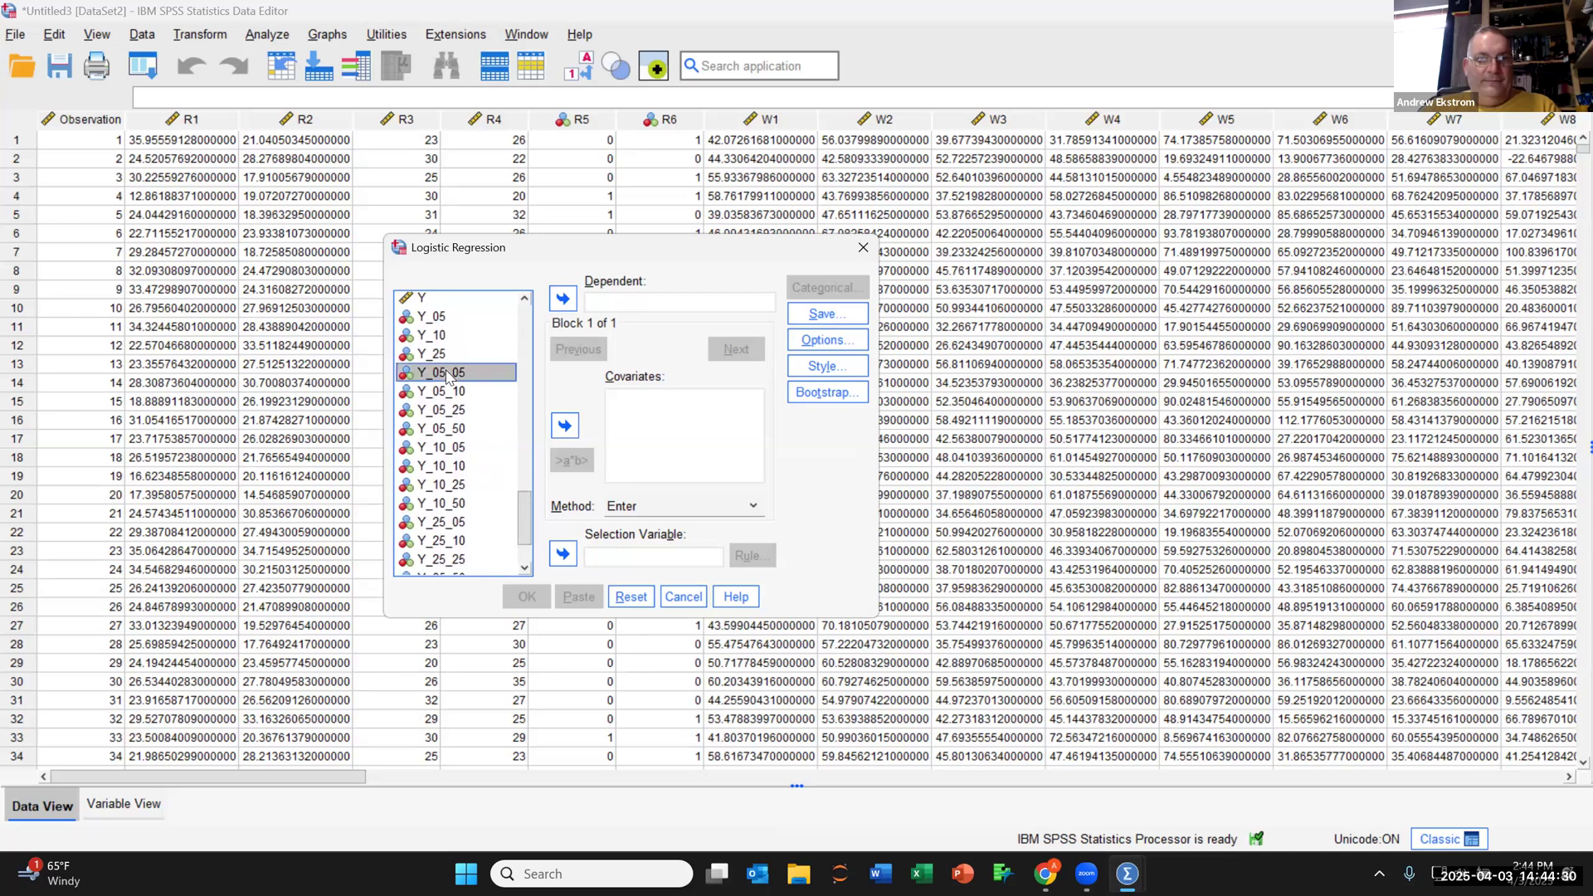
{"action": "left_click", "coordinate": [563, 299]}
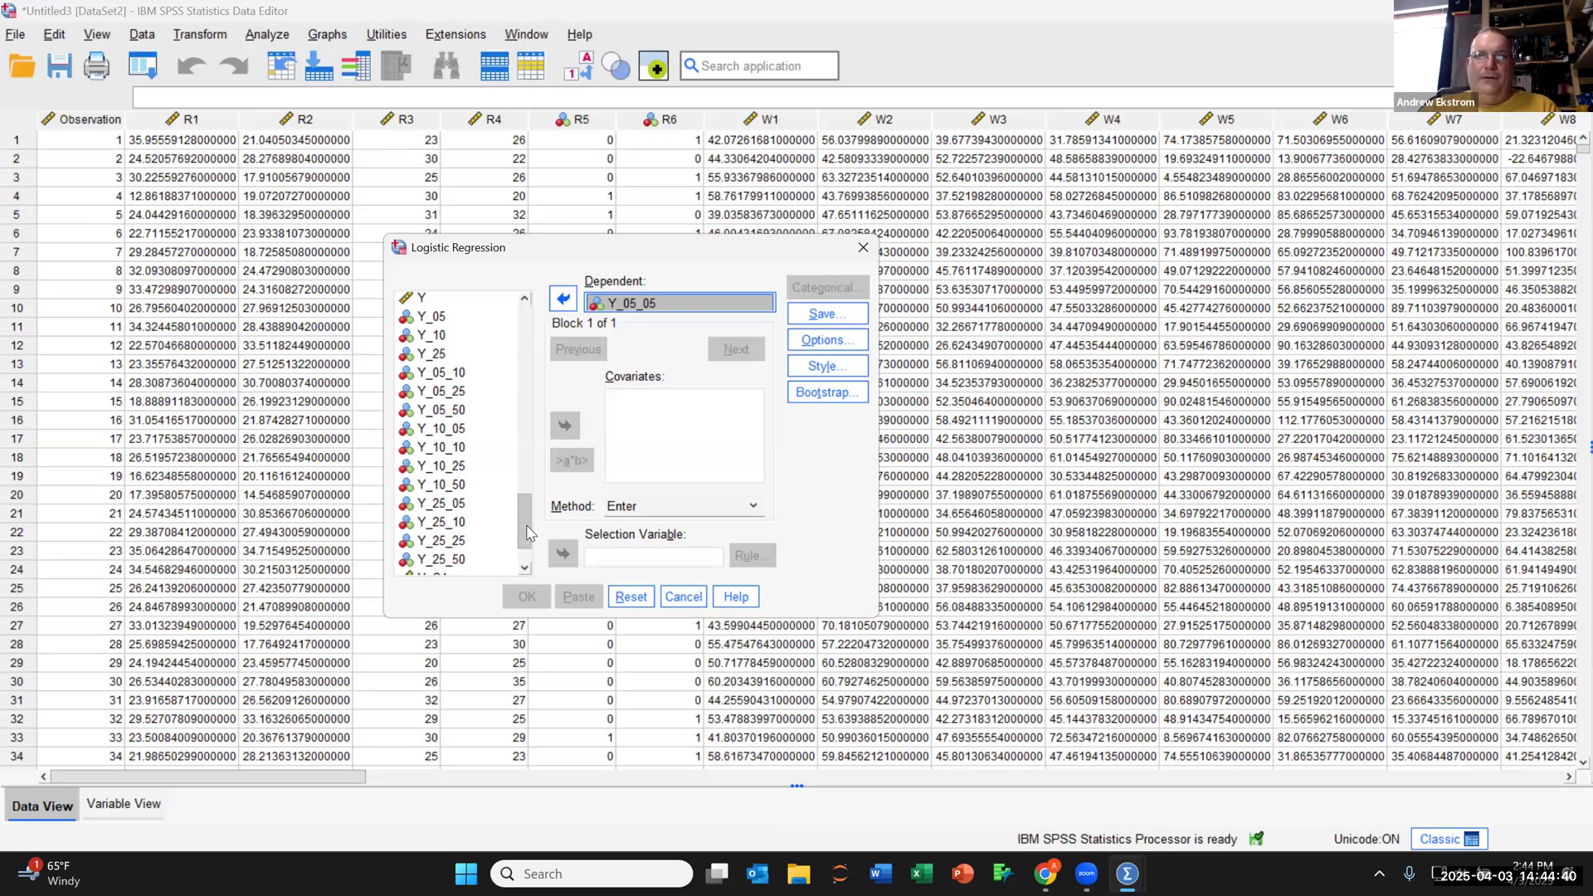
Add all variables from R1 through W44 as covariates of the logistic regression.
{"action": "left_click_drag", "start_coordinate": [526, 528], "coordinate": [515, 495]}
{"action": "left_click", "coordinate": [438, 320]}
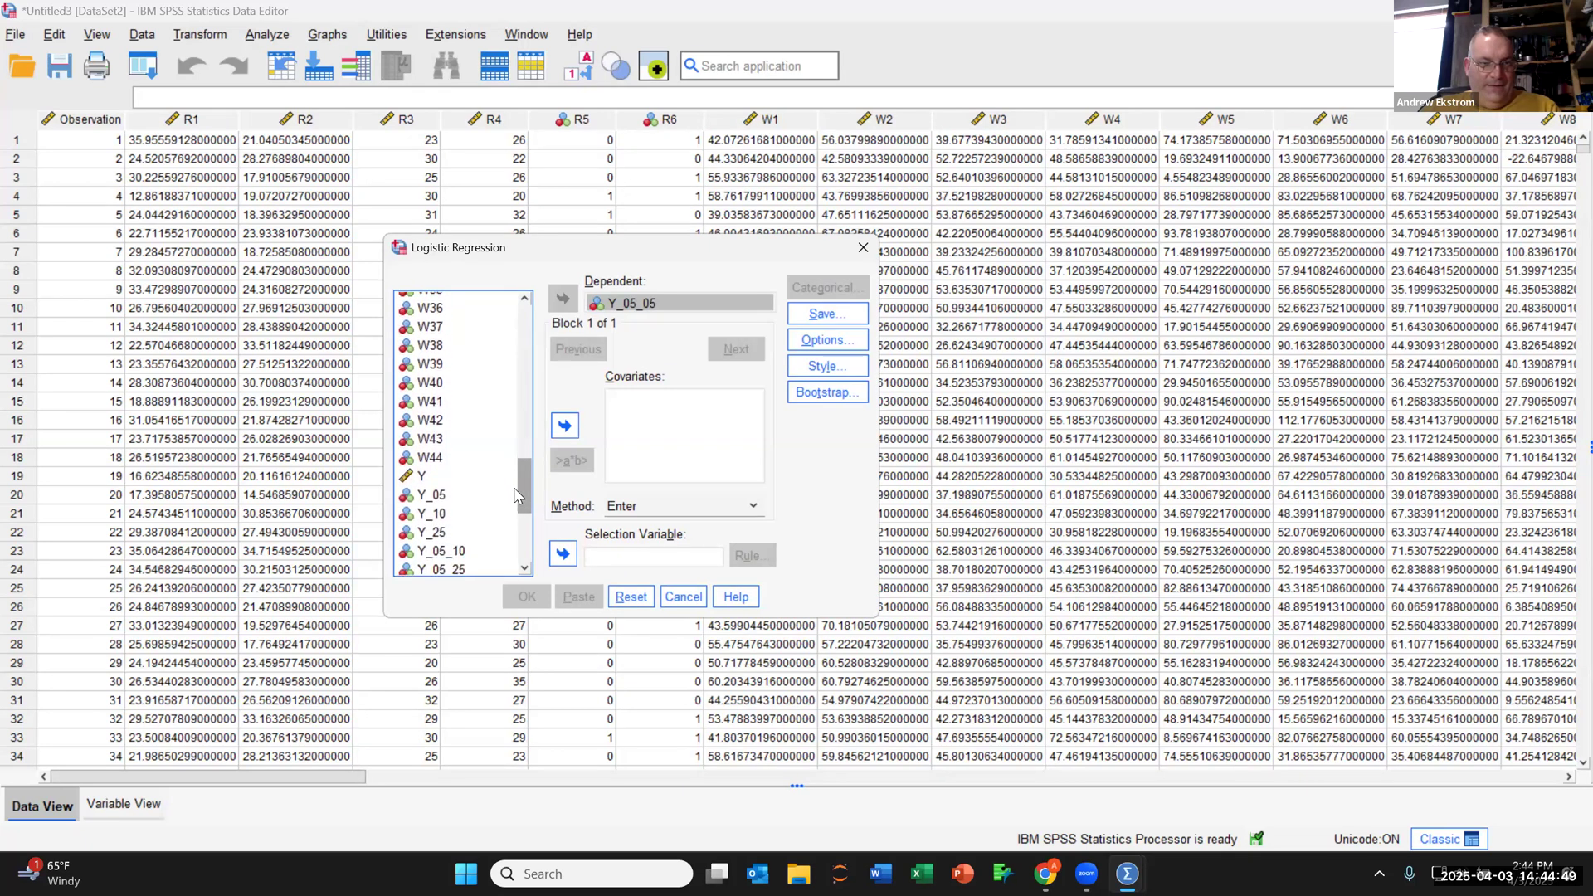
{"action": "left_click", "coordinate": [431, 459], "text": "shift"}
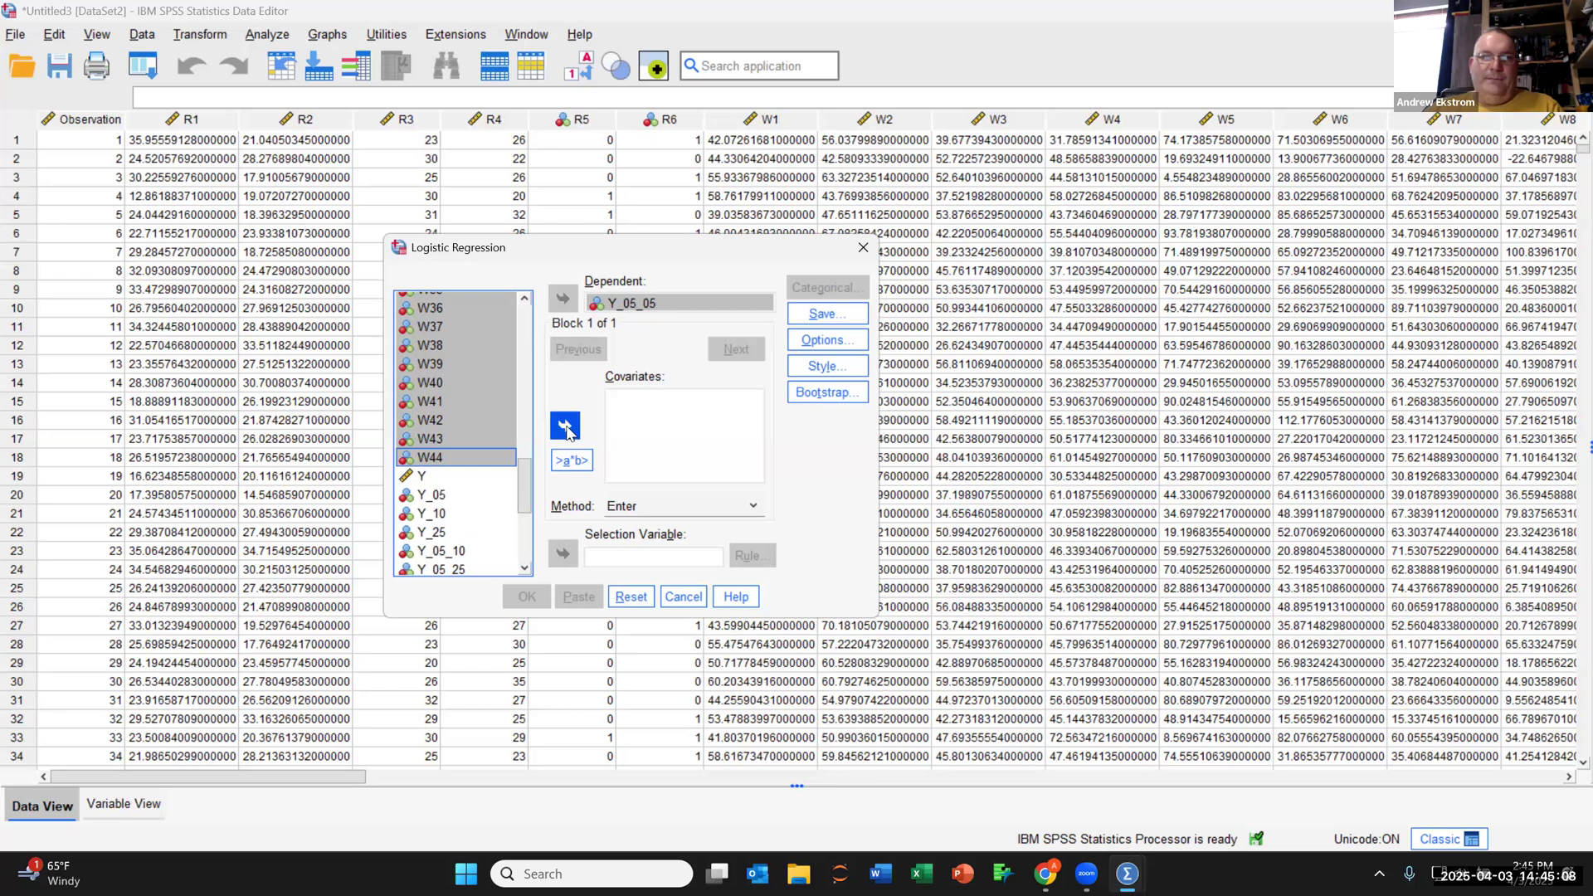
{"action": "left_click", "coordinate": [565, 427]}
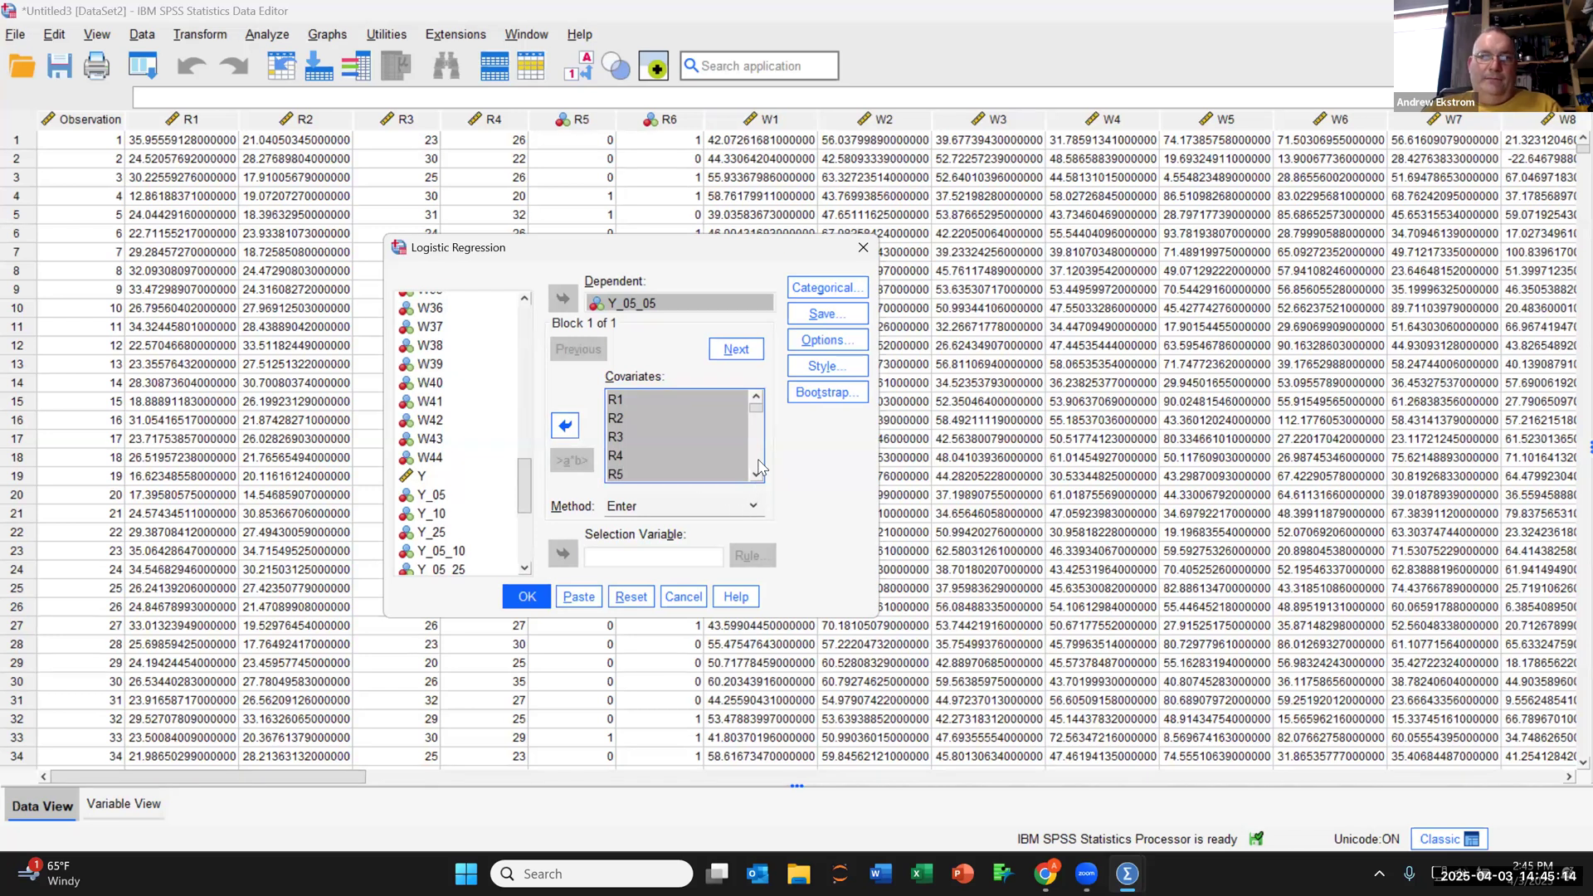
{"action": "mouse_move", "coordinate": [758, 411]}
{"action": "left_mouse_down"}
{"action": "mouse_move", "coordinate": [759, 475]}
{"action": "mouse_move", "coordinate": [756, 390]}
{"action": "left_mouse_up"}
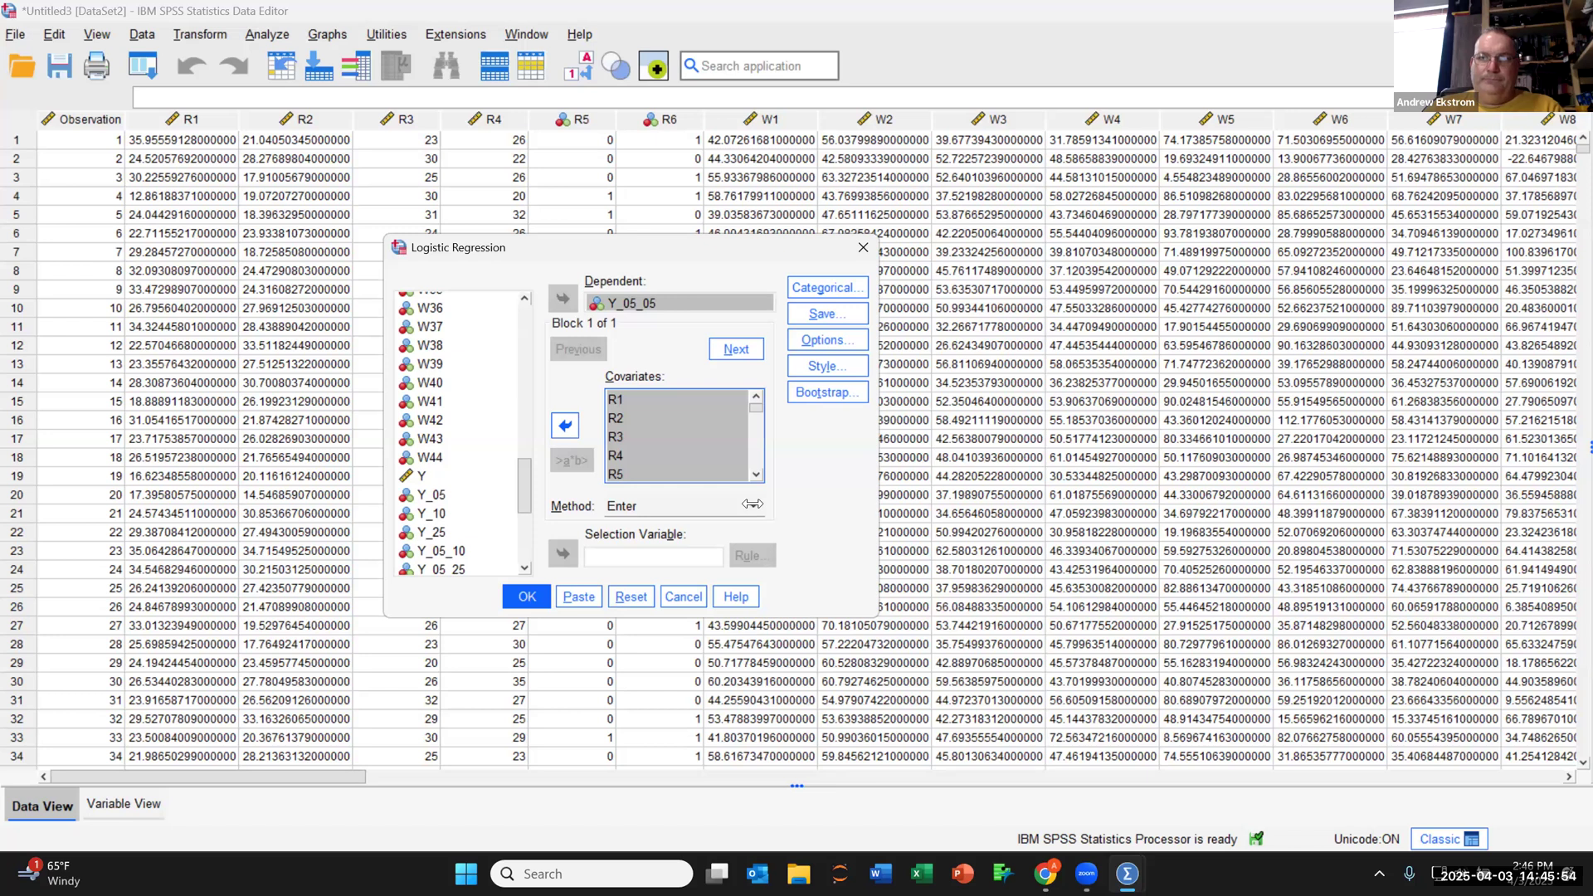
Set the regression method to Backward: Conditional and review the categorical covariate definitions without changing them.
{"action": "left_click", "coordinate": [751, 505]}
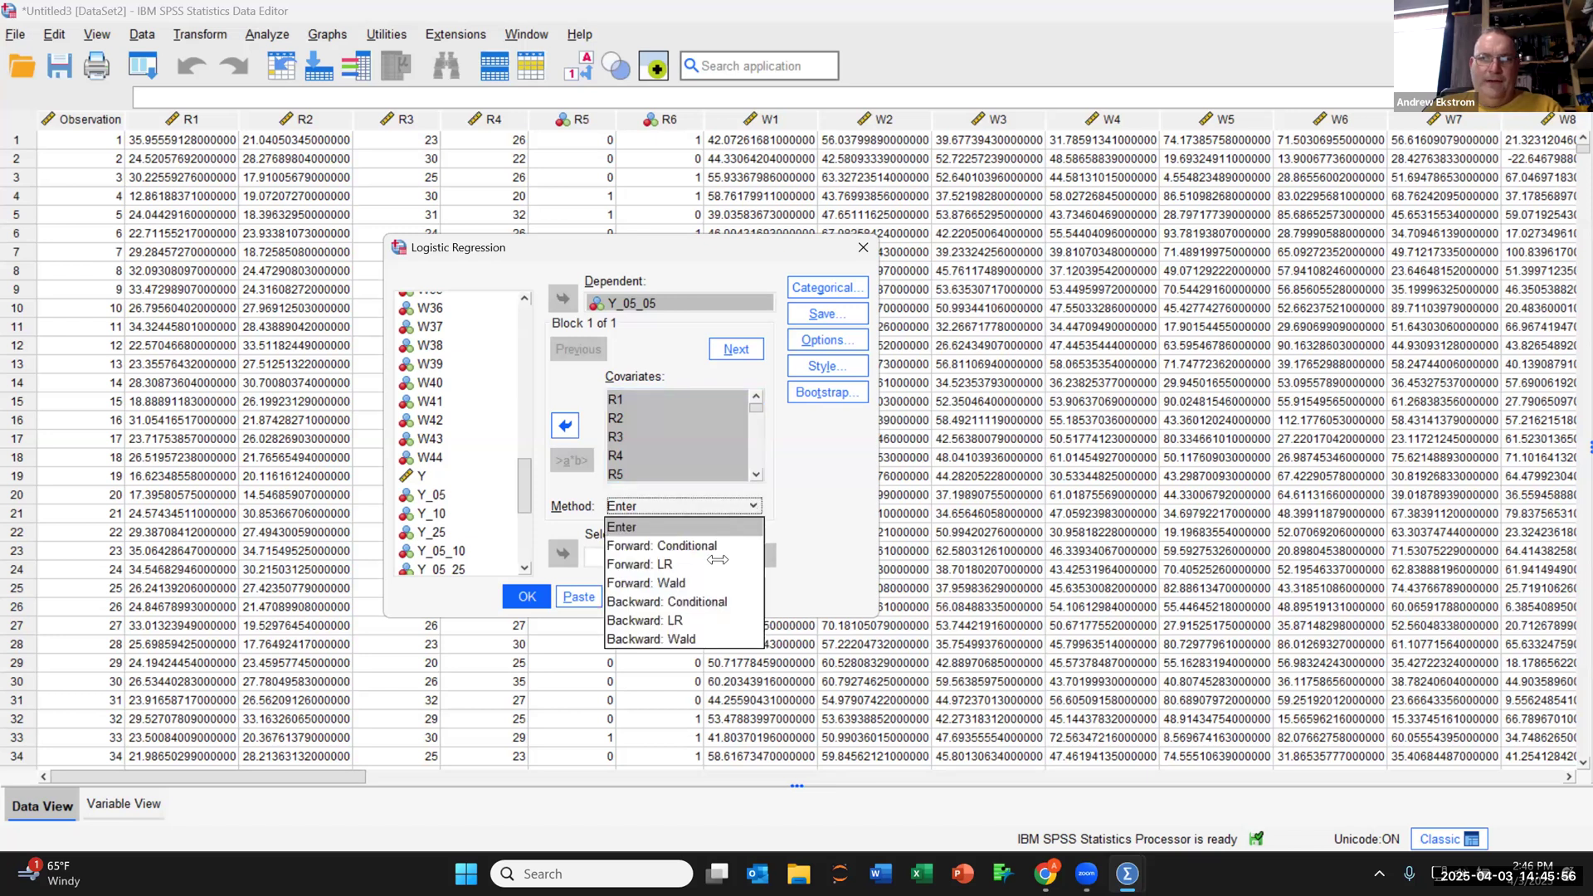
{"action": "left_click", "coordinate": [711, 601]}
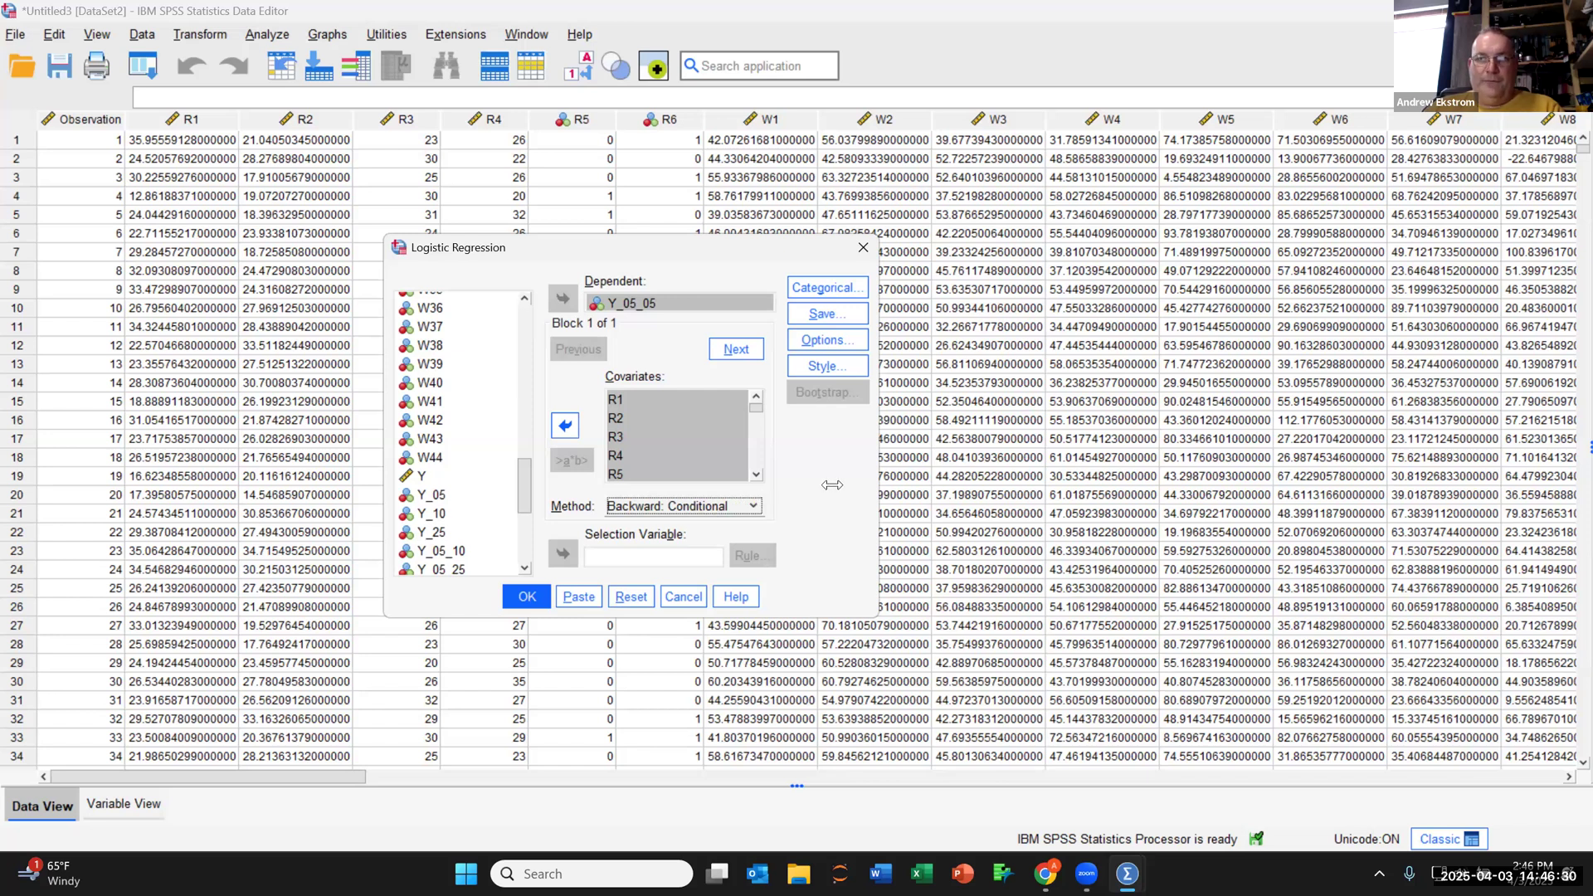
{"action": "left_click", "coordinate": [751, 504]}
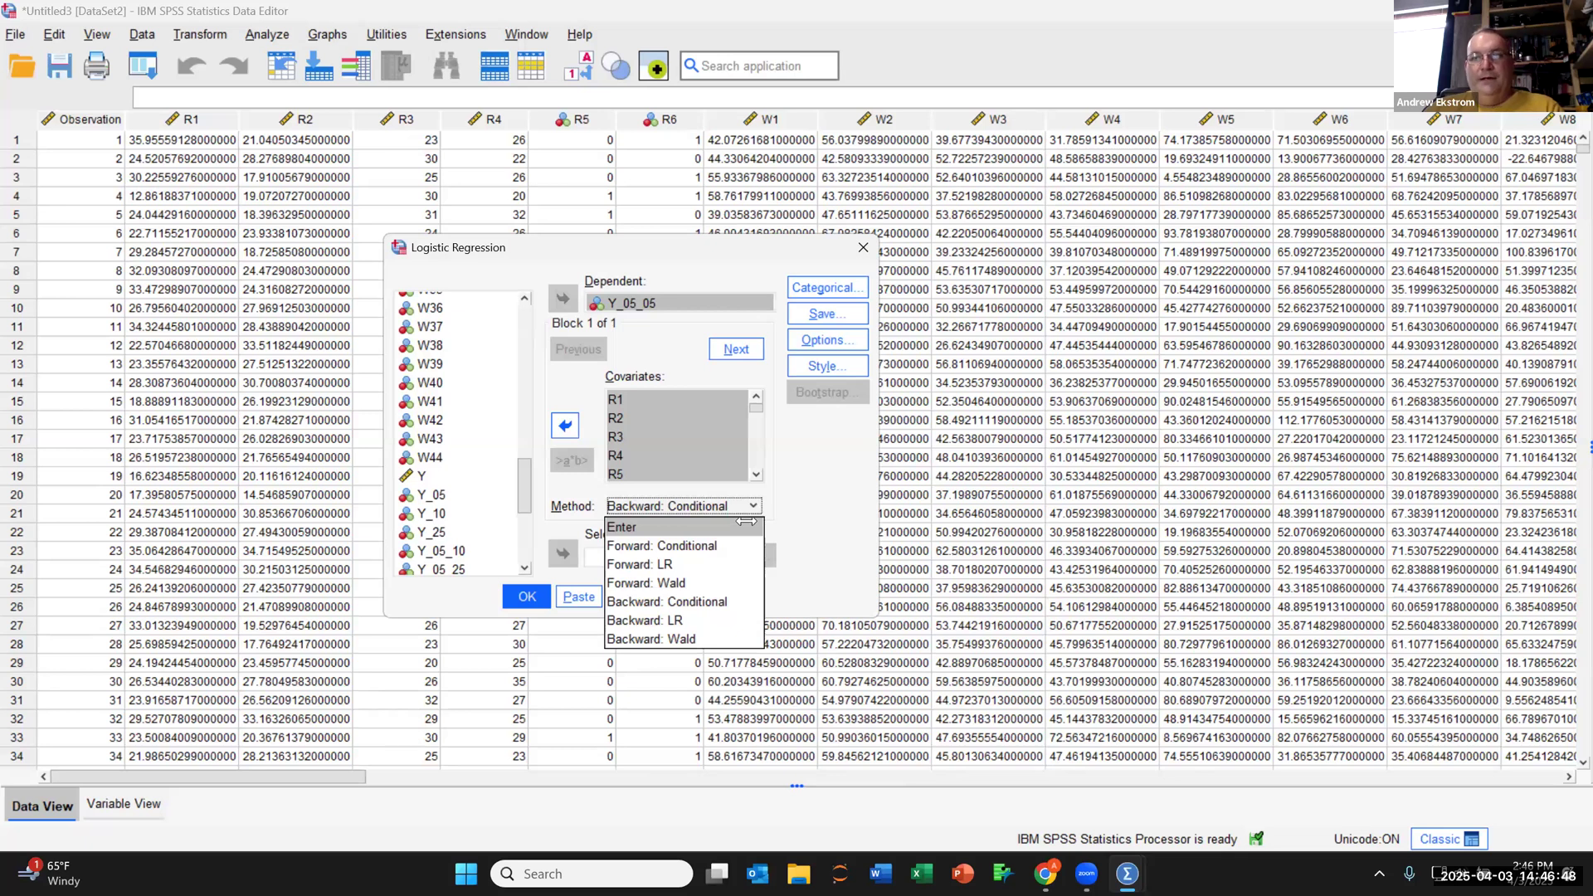
{"action": "left_click", "coordinate": [707, 600]}
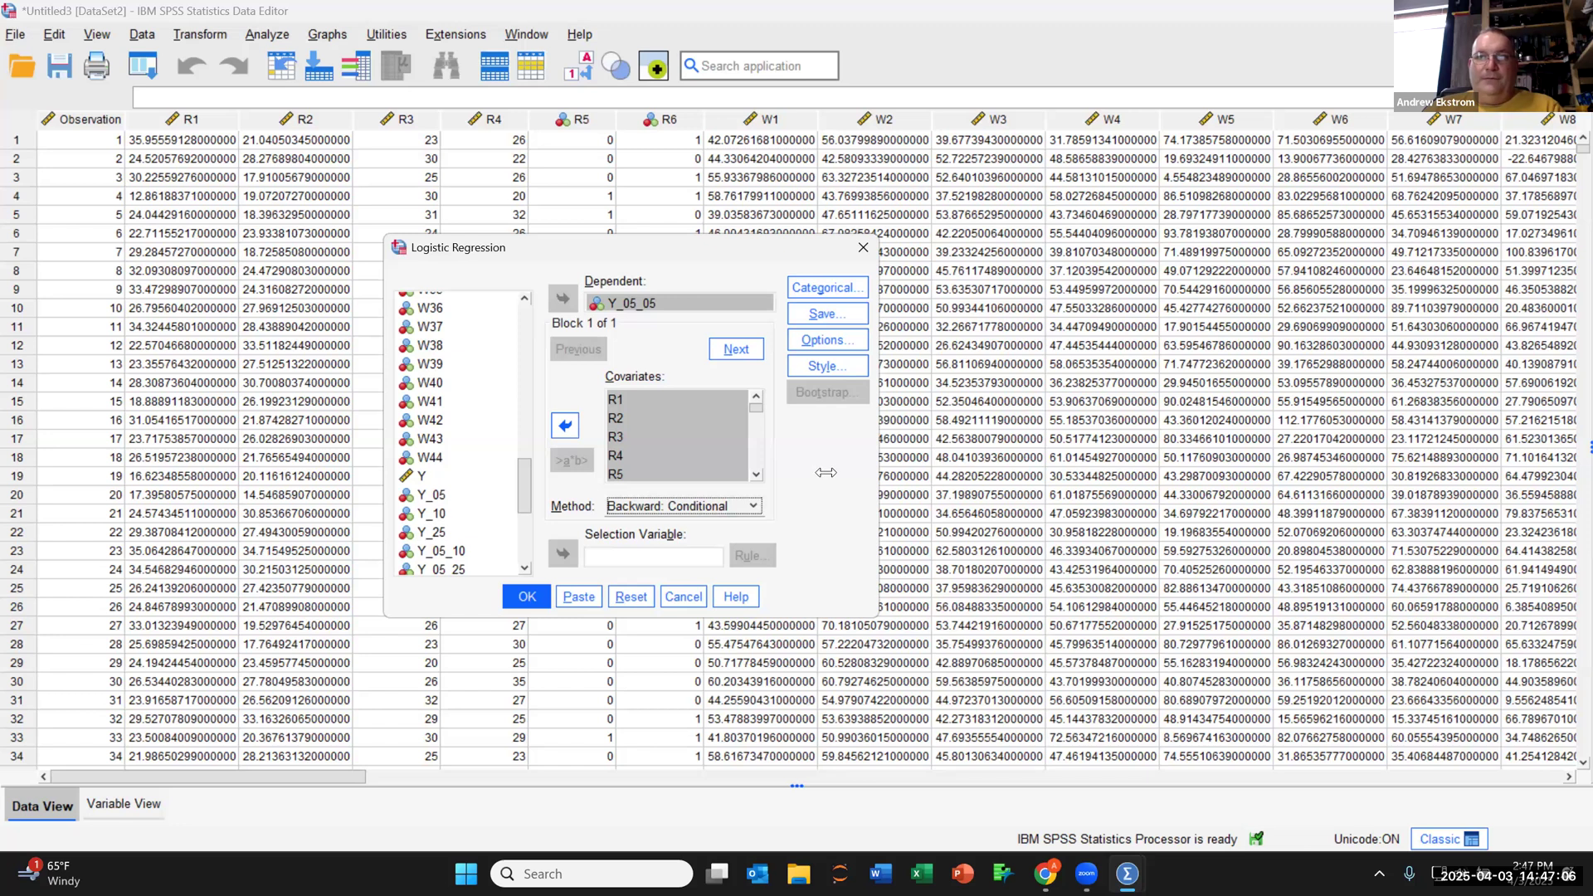
{"action": "left_click", "coordinate": [843, 287]}
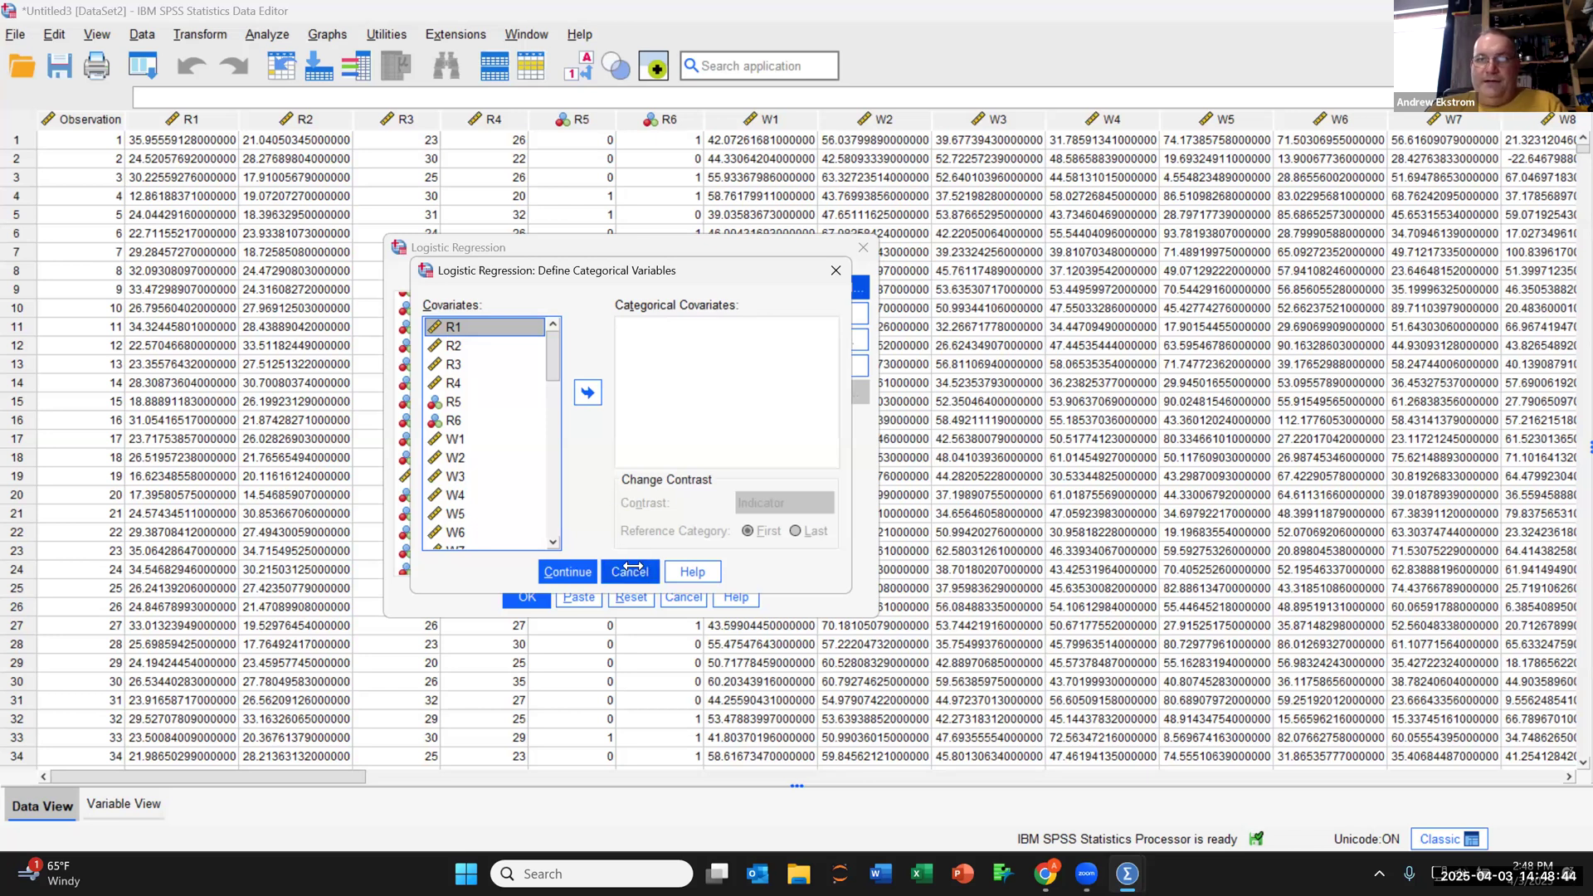
{"action": "left_click", "coordinate": [635, 571]}
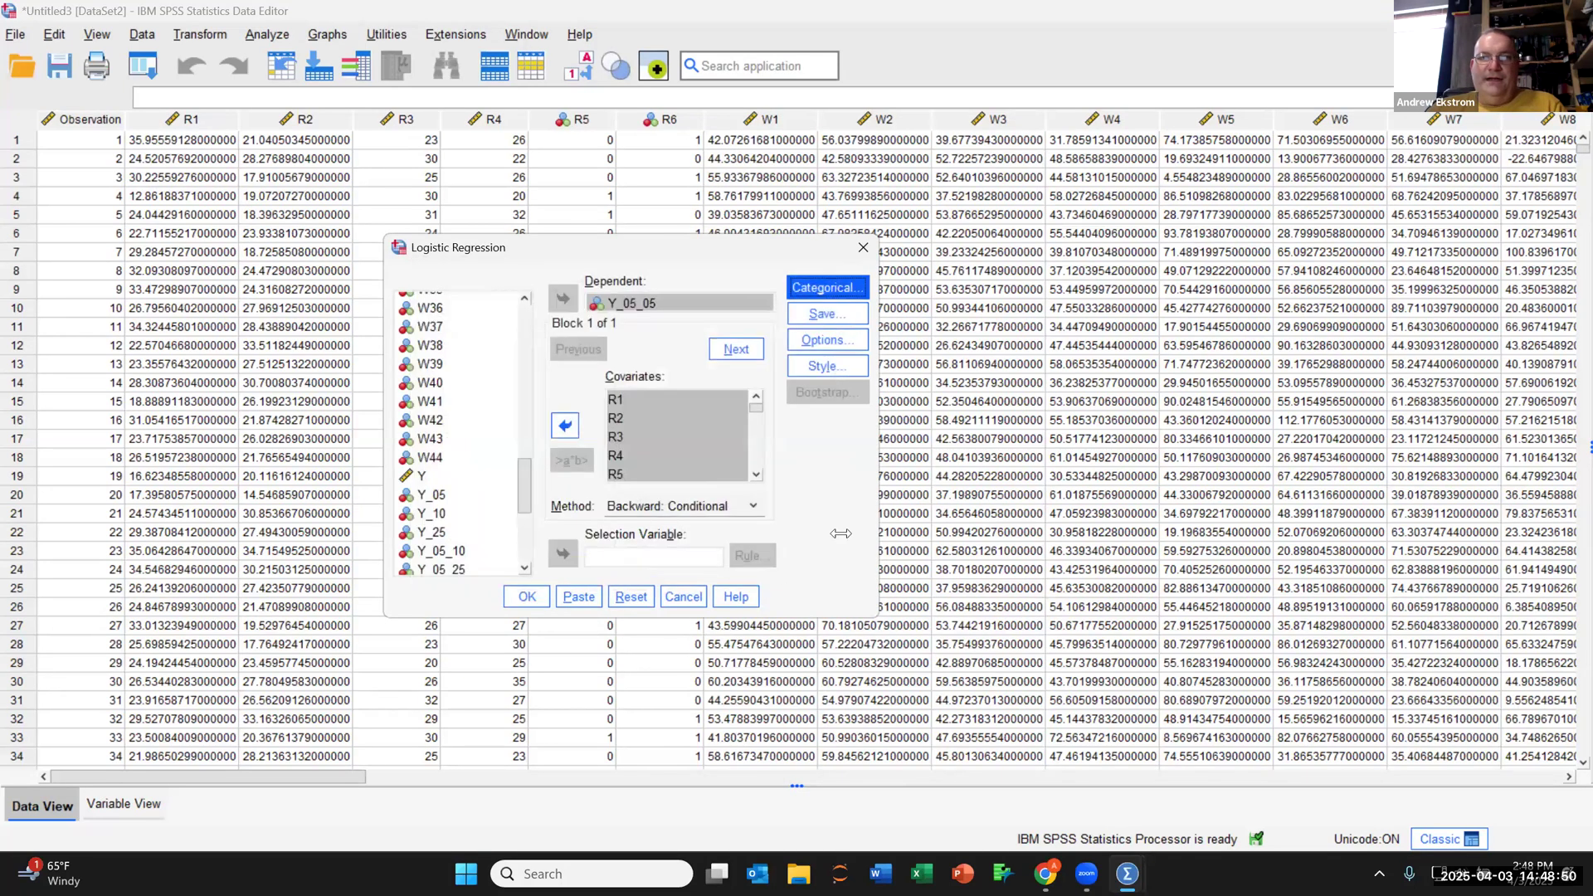
Have the regression save the predicted probabilities as a new variable.
{"action": "left_click", "coordinate": [832, 316]}
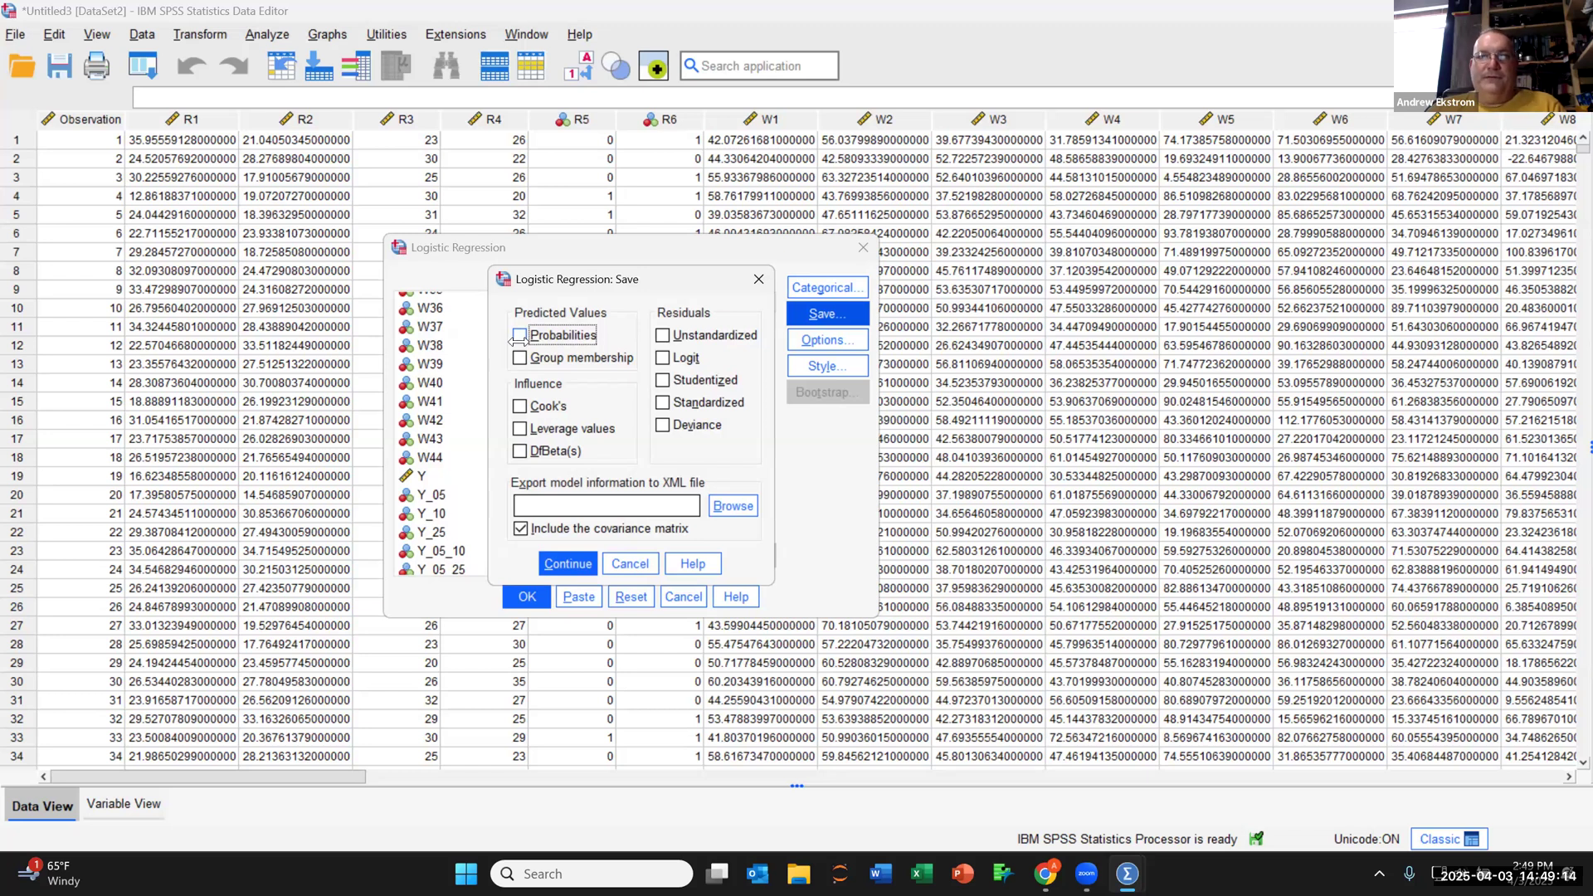
{"action": "left_click", "coordinate": [520, 335]}
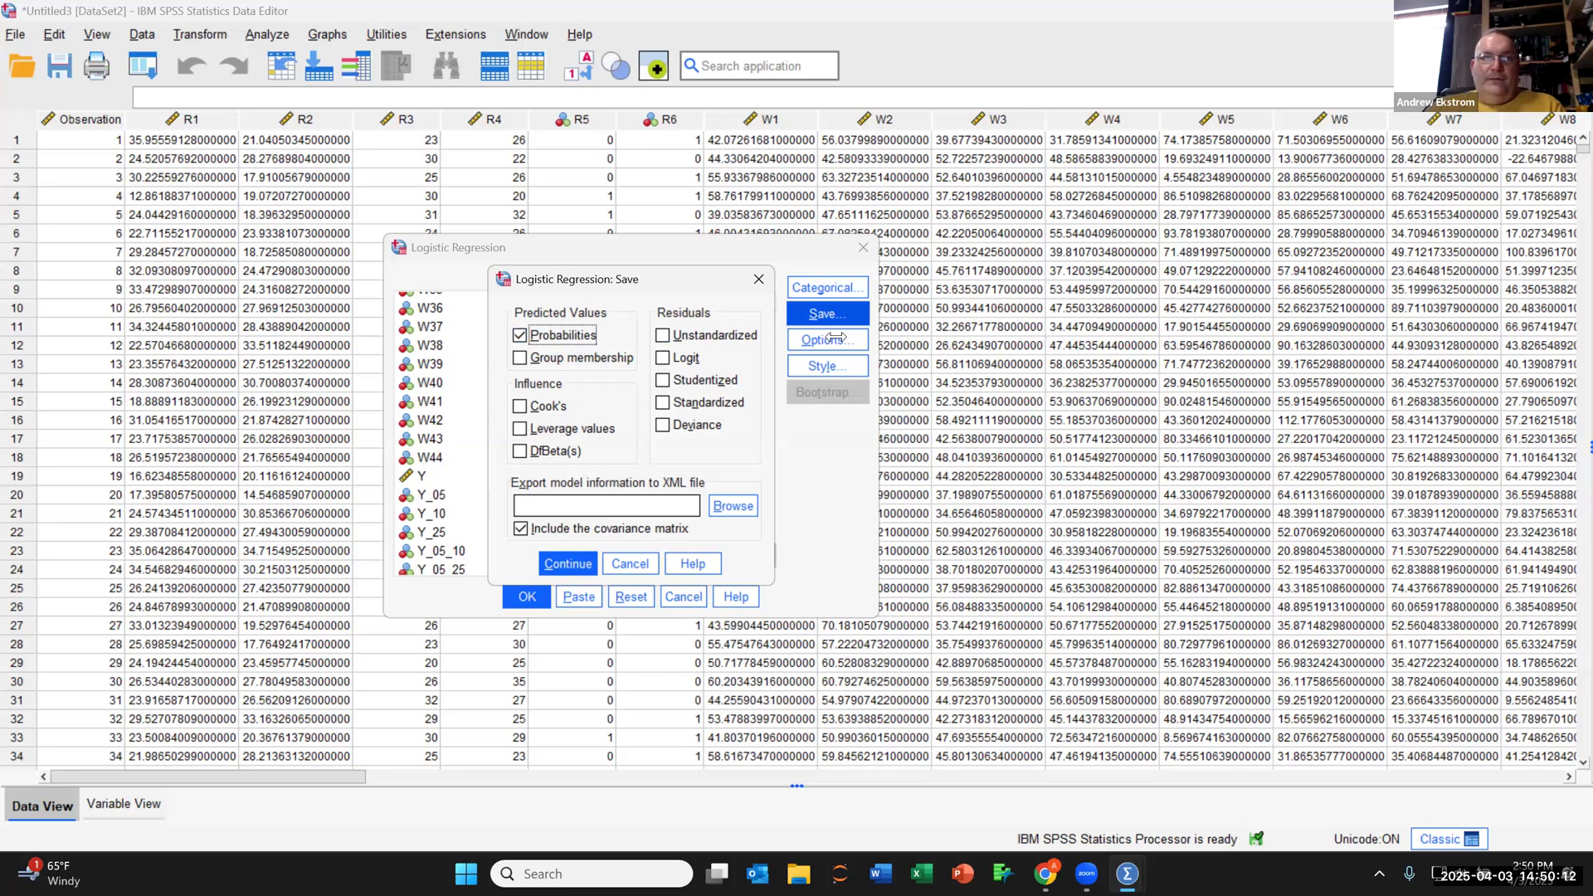
{"action": "left_click", "coordinate": [581, 566]}
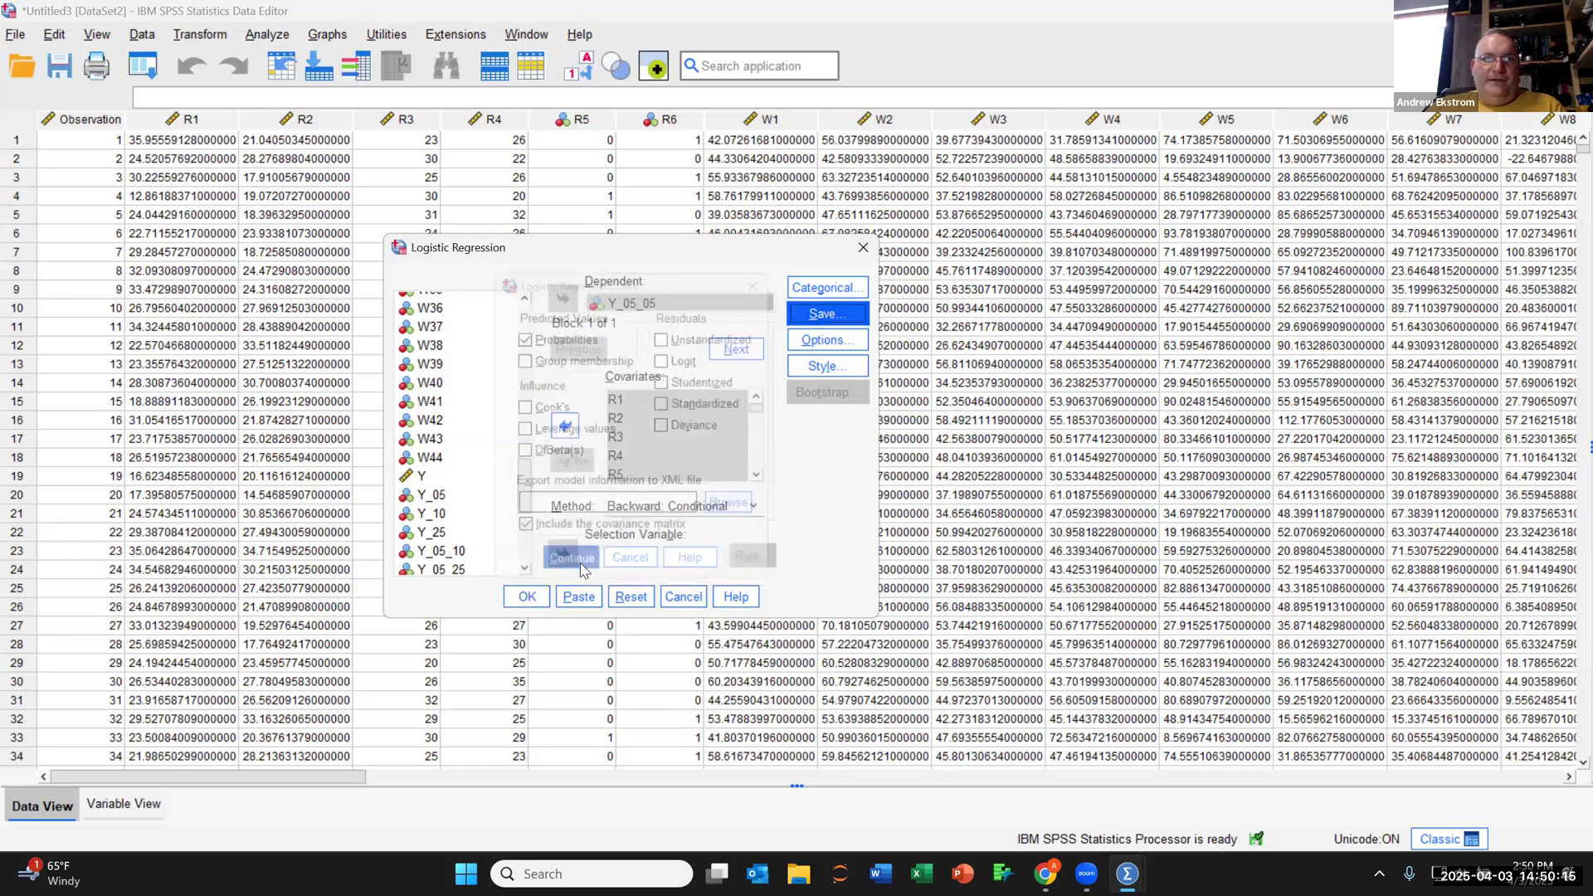
Include the Hosmer-Lemeshow goodness-of-fit test and the 95% CI for exp(B) in the logistic regression options.
{"action": "left_click", "coordinate": [835, 346]}
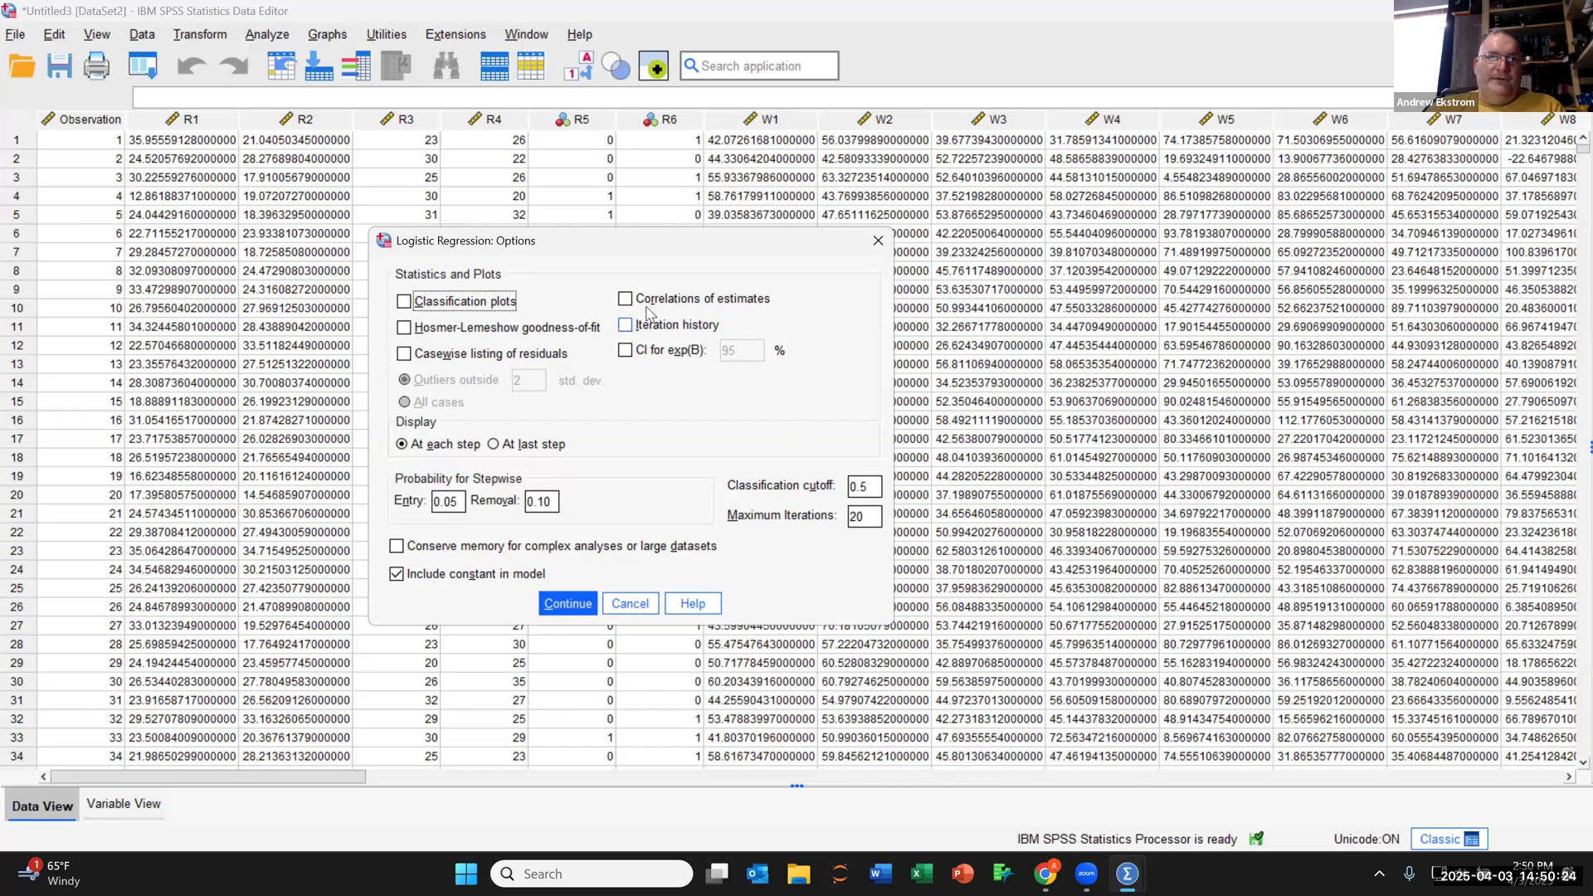
{"action": "left_click", "coordinate": [405, 328]}
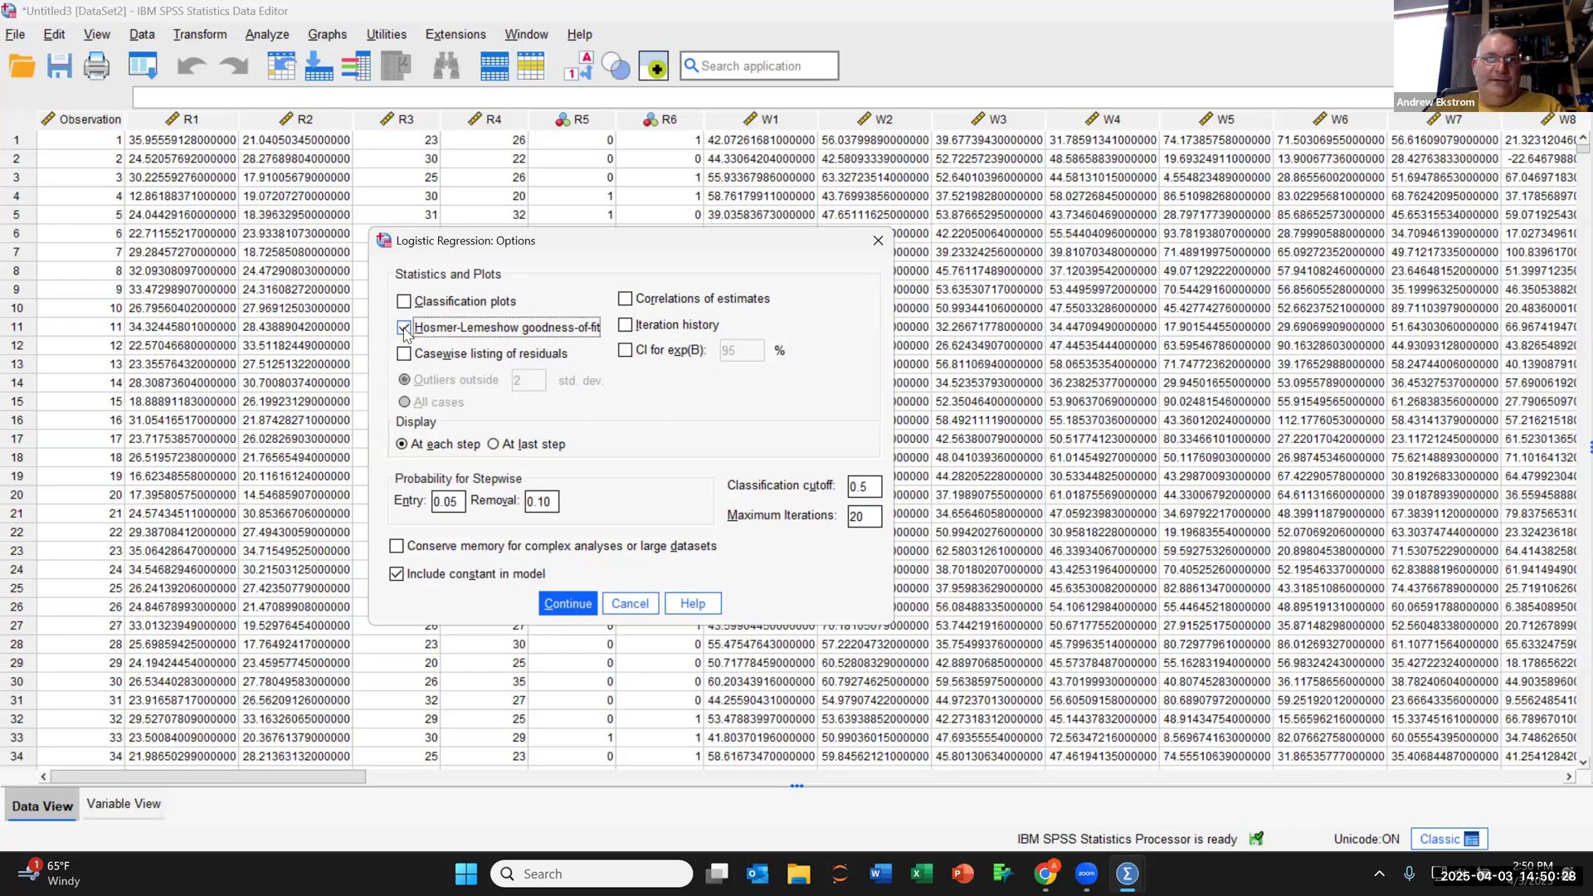
{"action": "left_click", "coordinate": [631, 350]}
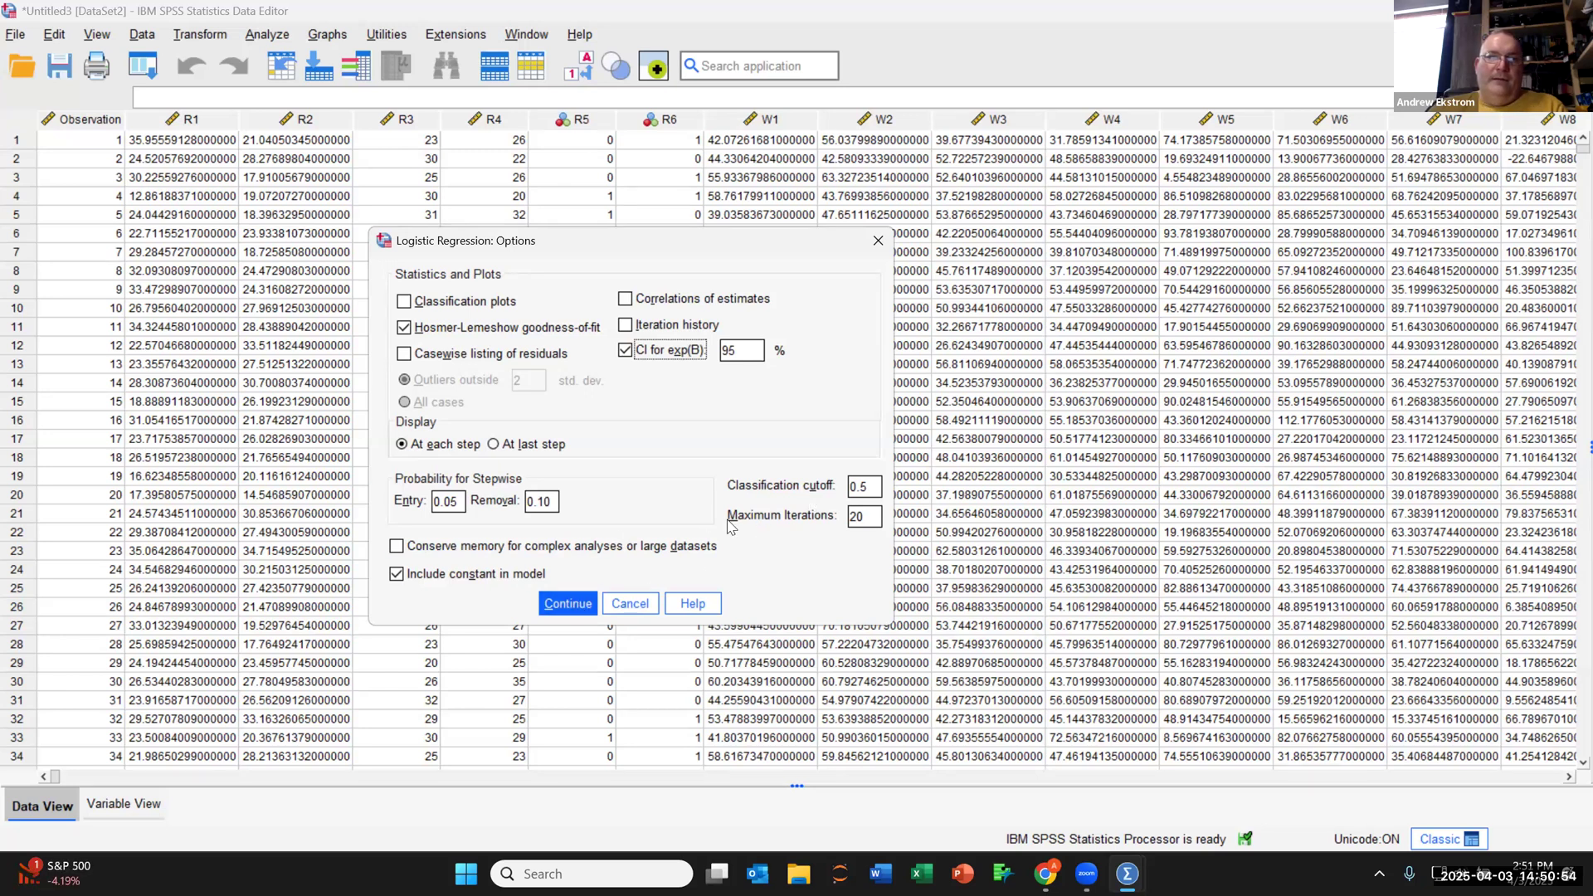
{"action": "left_click", "coordinate": [569, 604]}
Review the conditional table style settings without changing them, and run the logistic regression.
{"action": "left_click", "coordinate": [845, 367]}
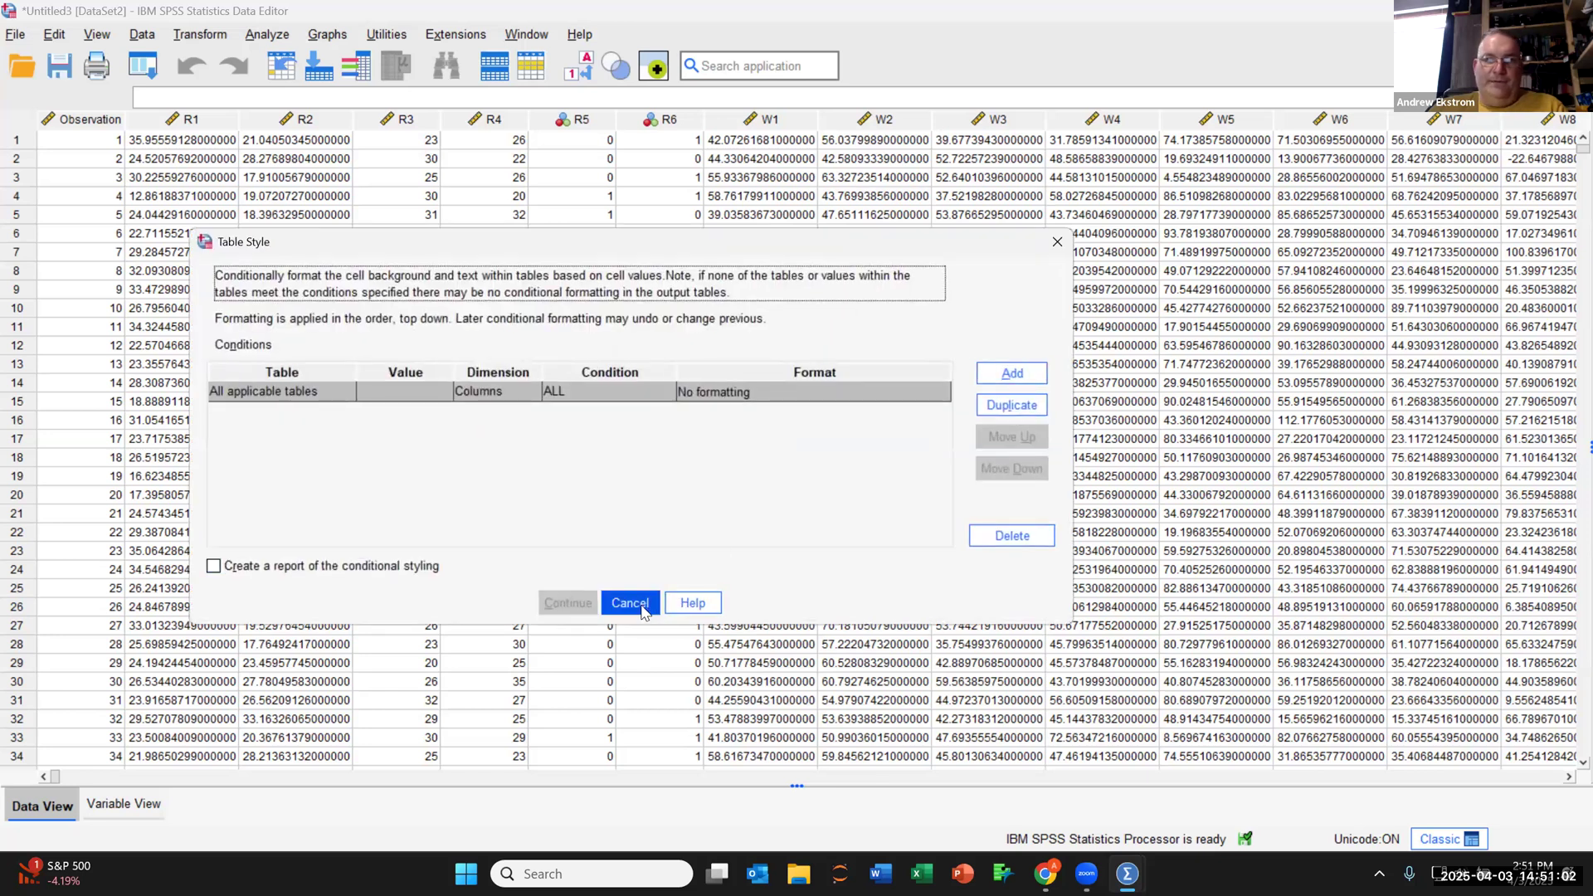
{"action": "left_click", "coordinate": [630, 603]}
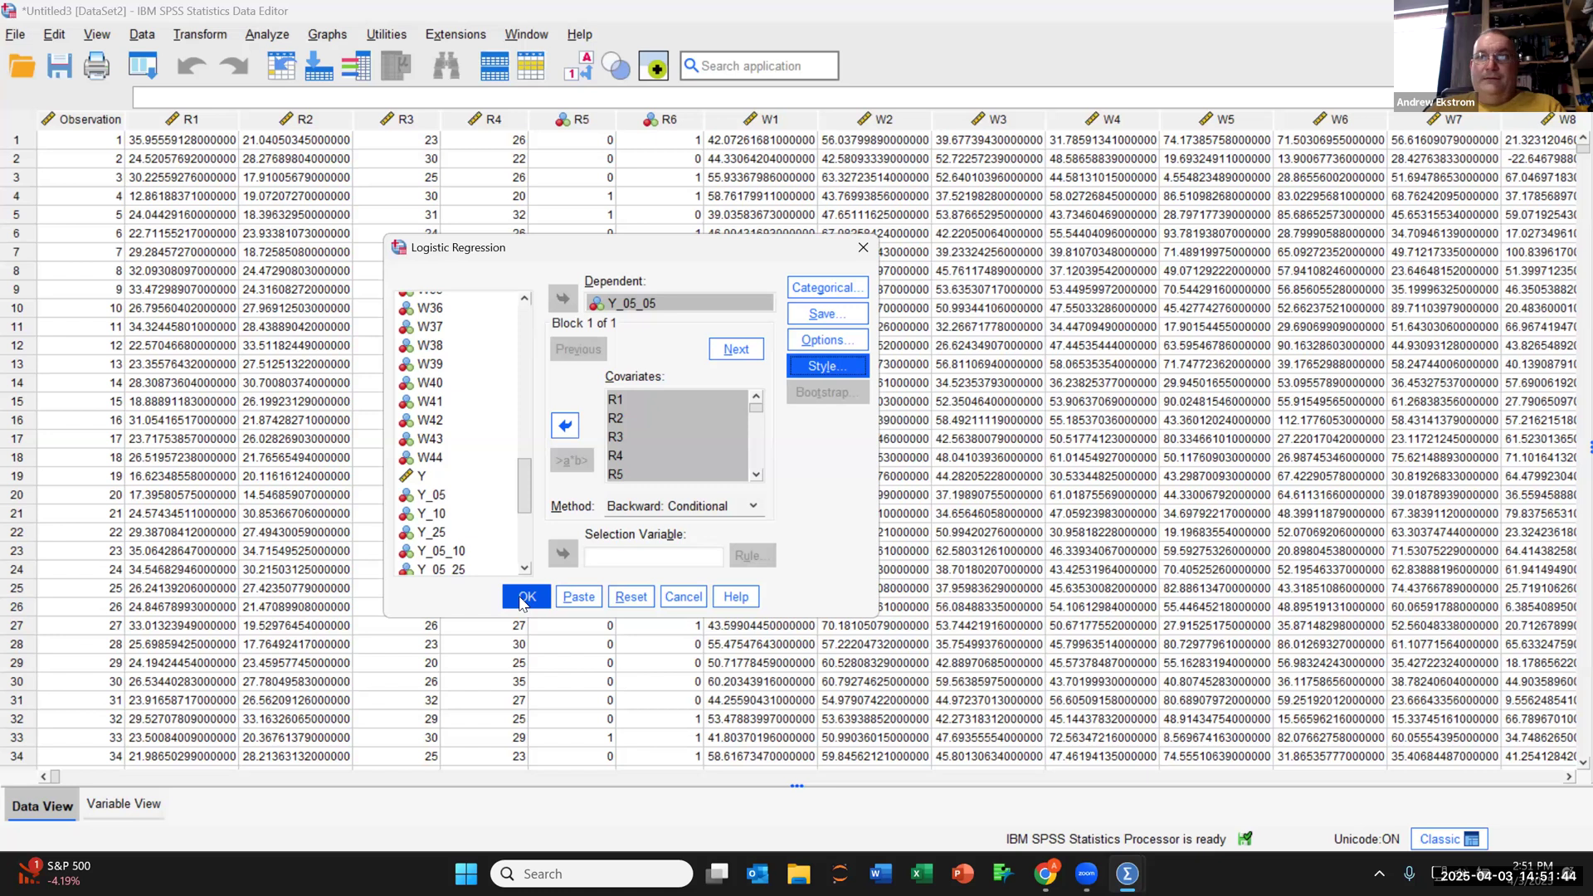
{"action": "left_click", "coordinate": [526, 597]}
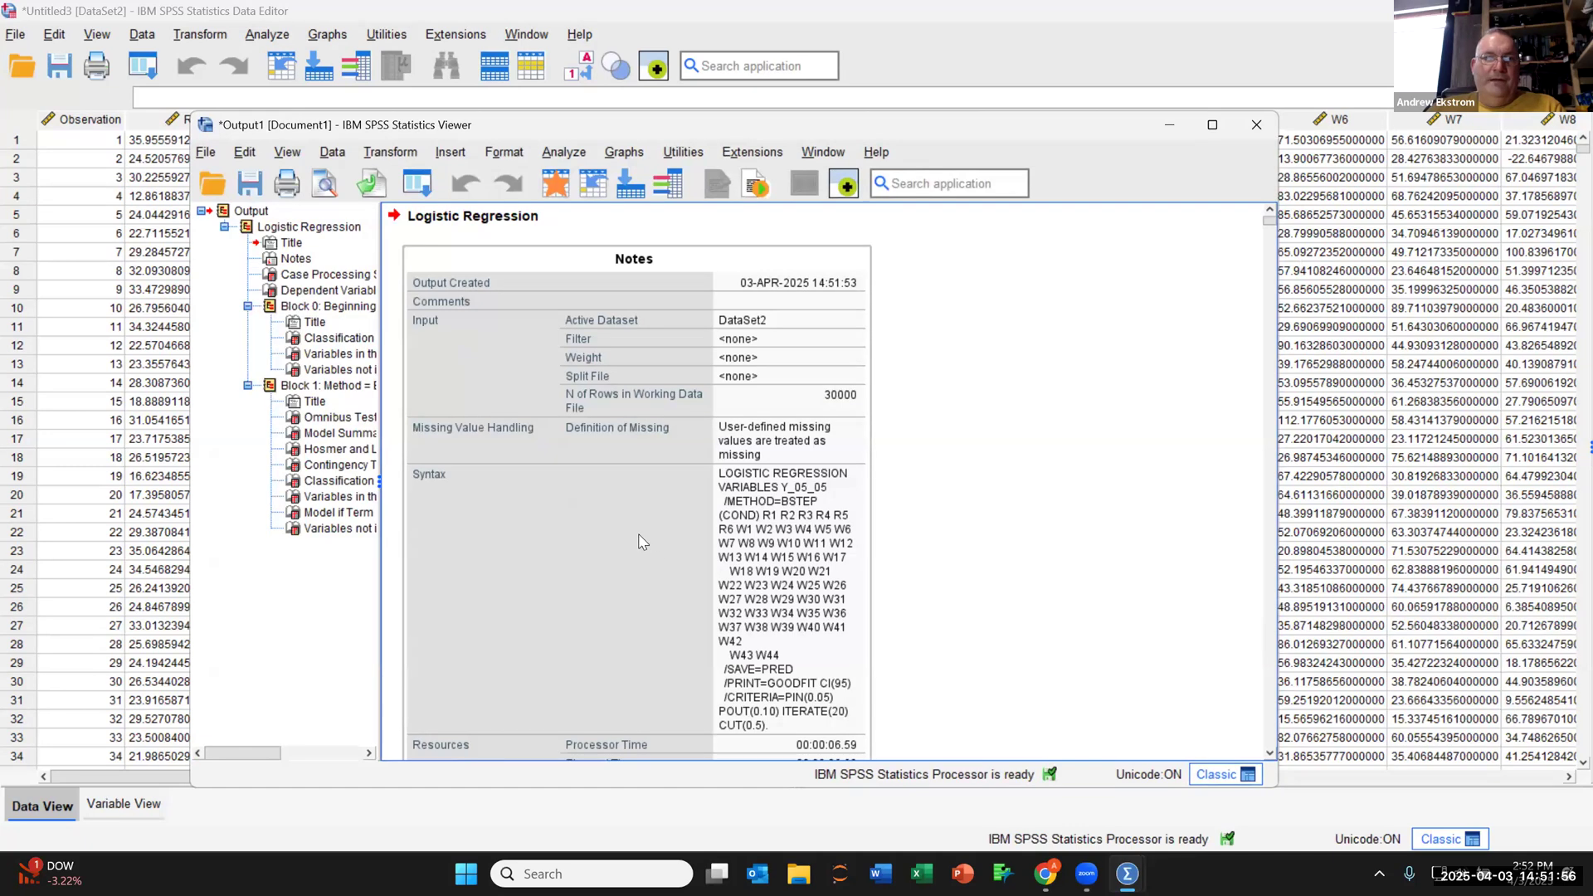
Examine the case processing summary and the Block 0 classification and variable tables in the regression output.
{"action": "scroll", "coordinate": [643, 514], "scroll_direction": "down", "scroll_amount": 5}
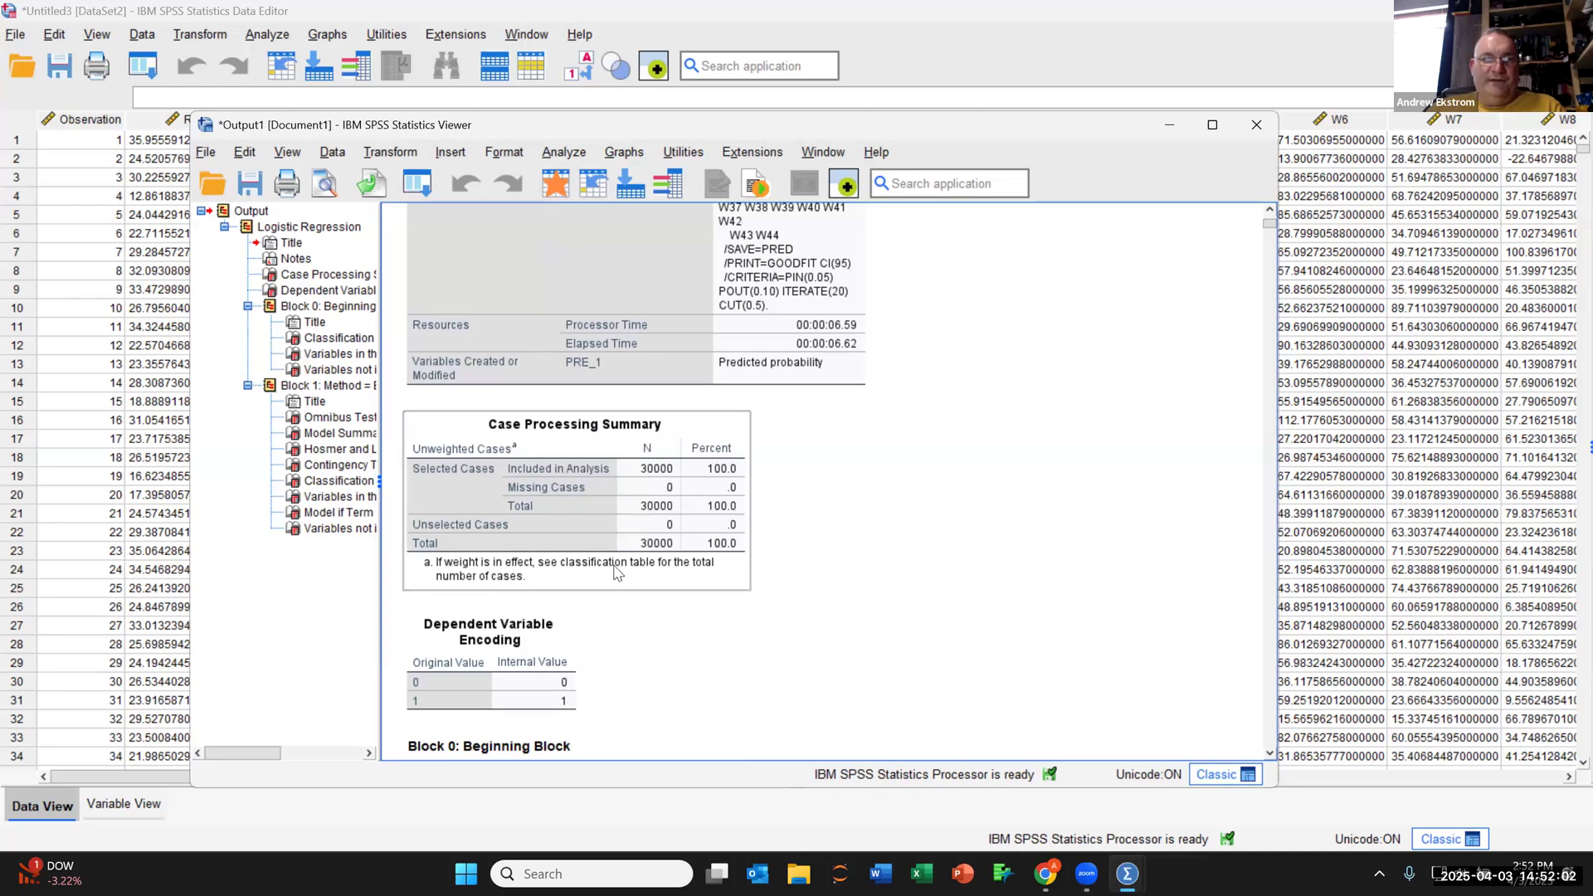
{"action": "scroll", "coordinate": [616, 572], "scroll_direction": "down", "scroll_amount": 3}
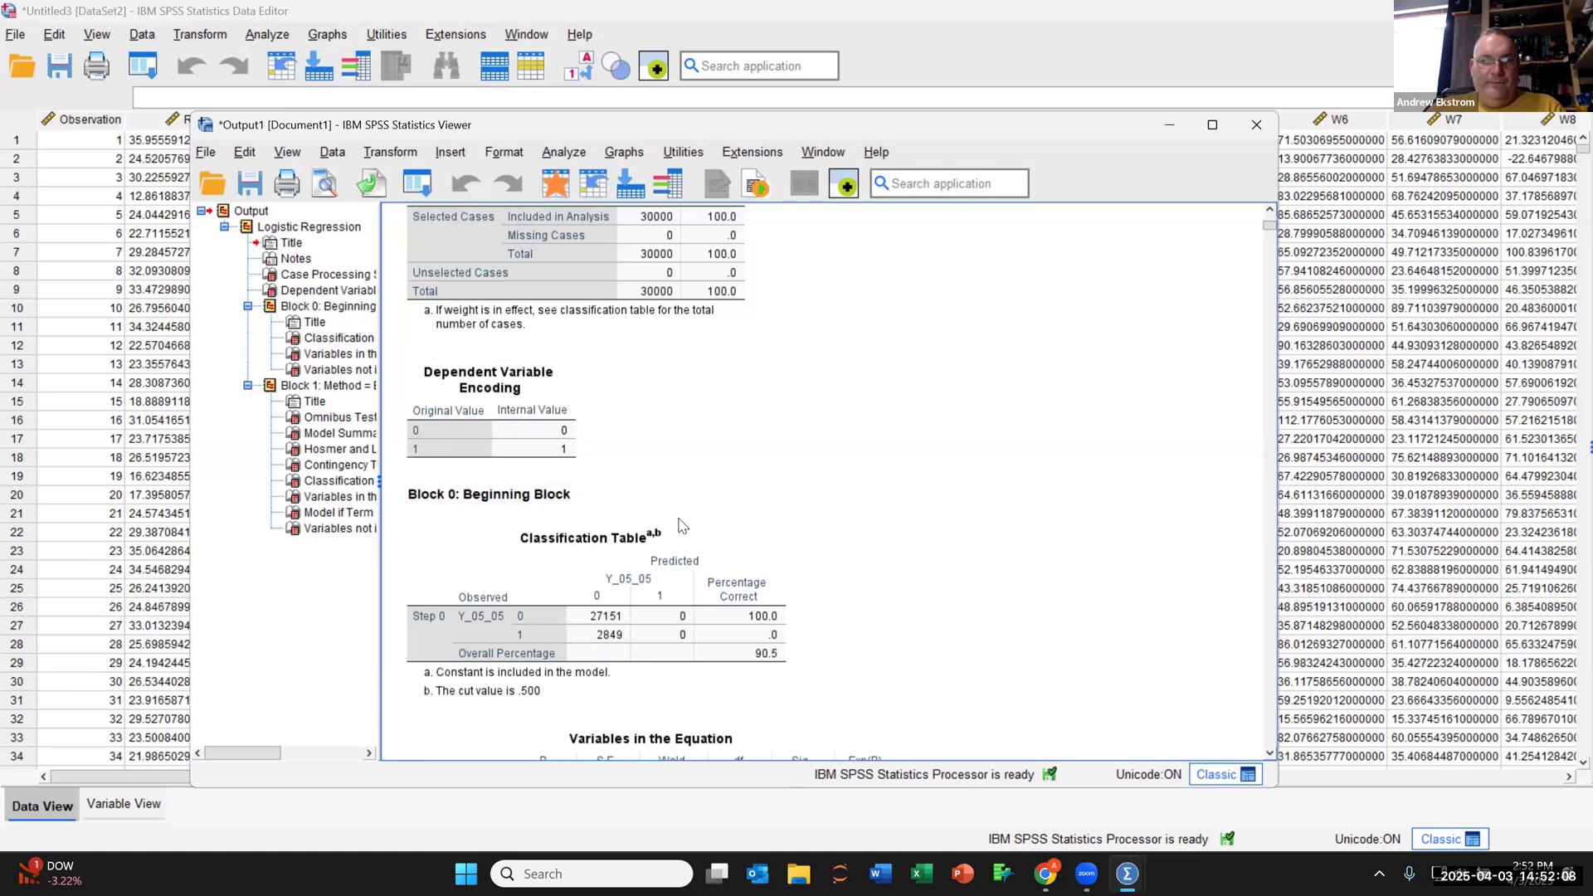
{"action": "scroll", "coordinate": [682, 525], "scroll_direction": "down", "scroll_amount": 2}
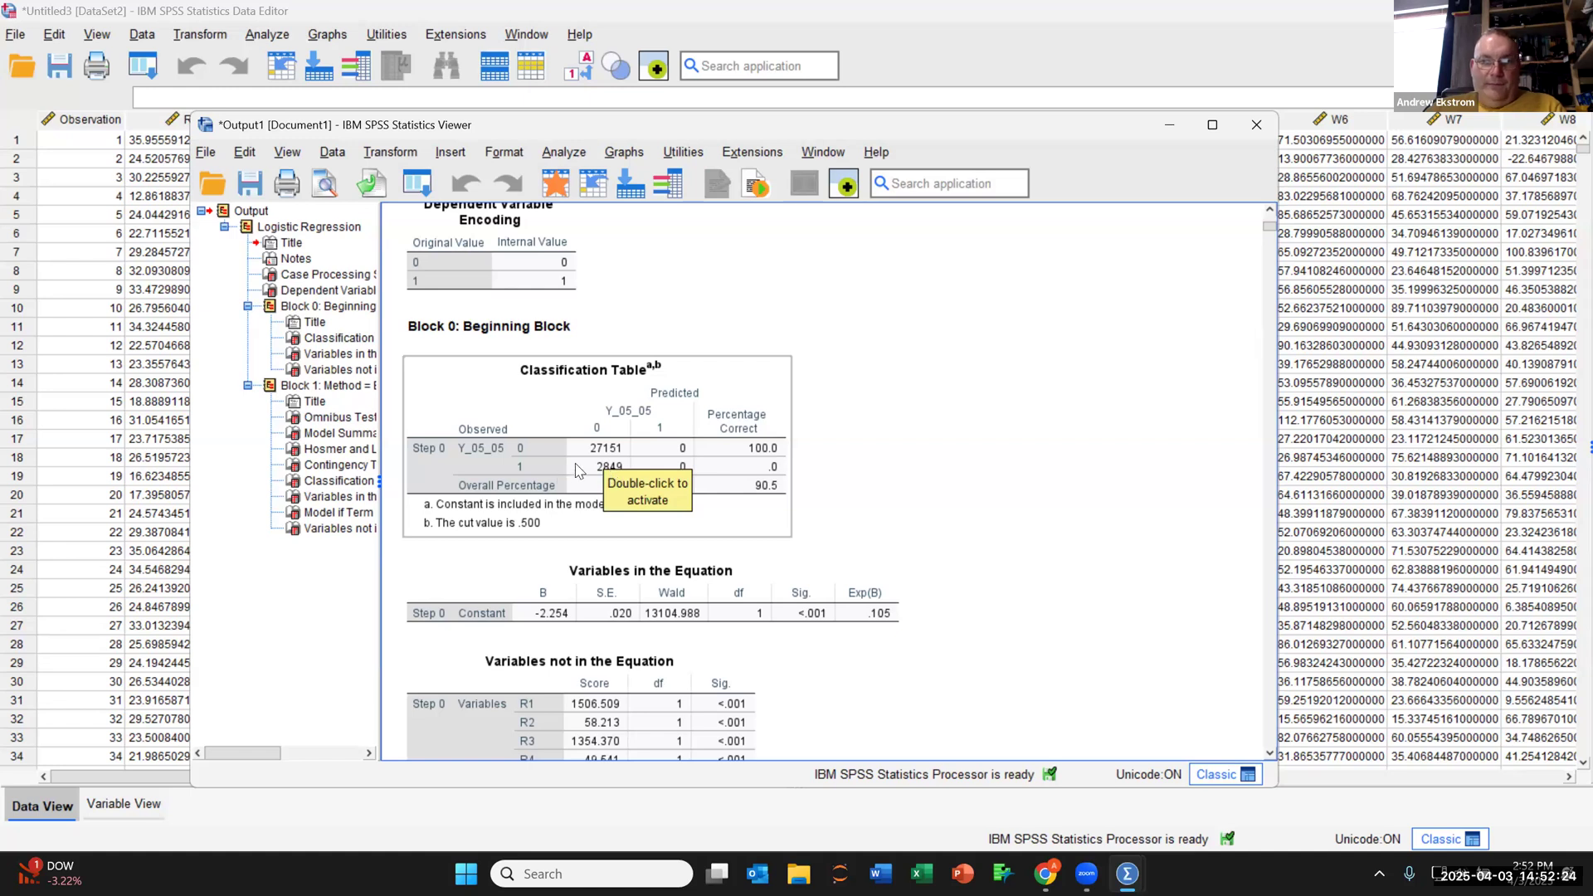
{"action": "scroll", "coordinate": [578, 470], "scroll_direction": "down", "scroll_amount": 15}
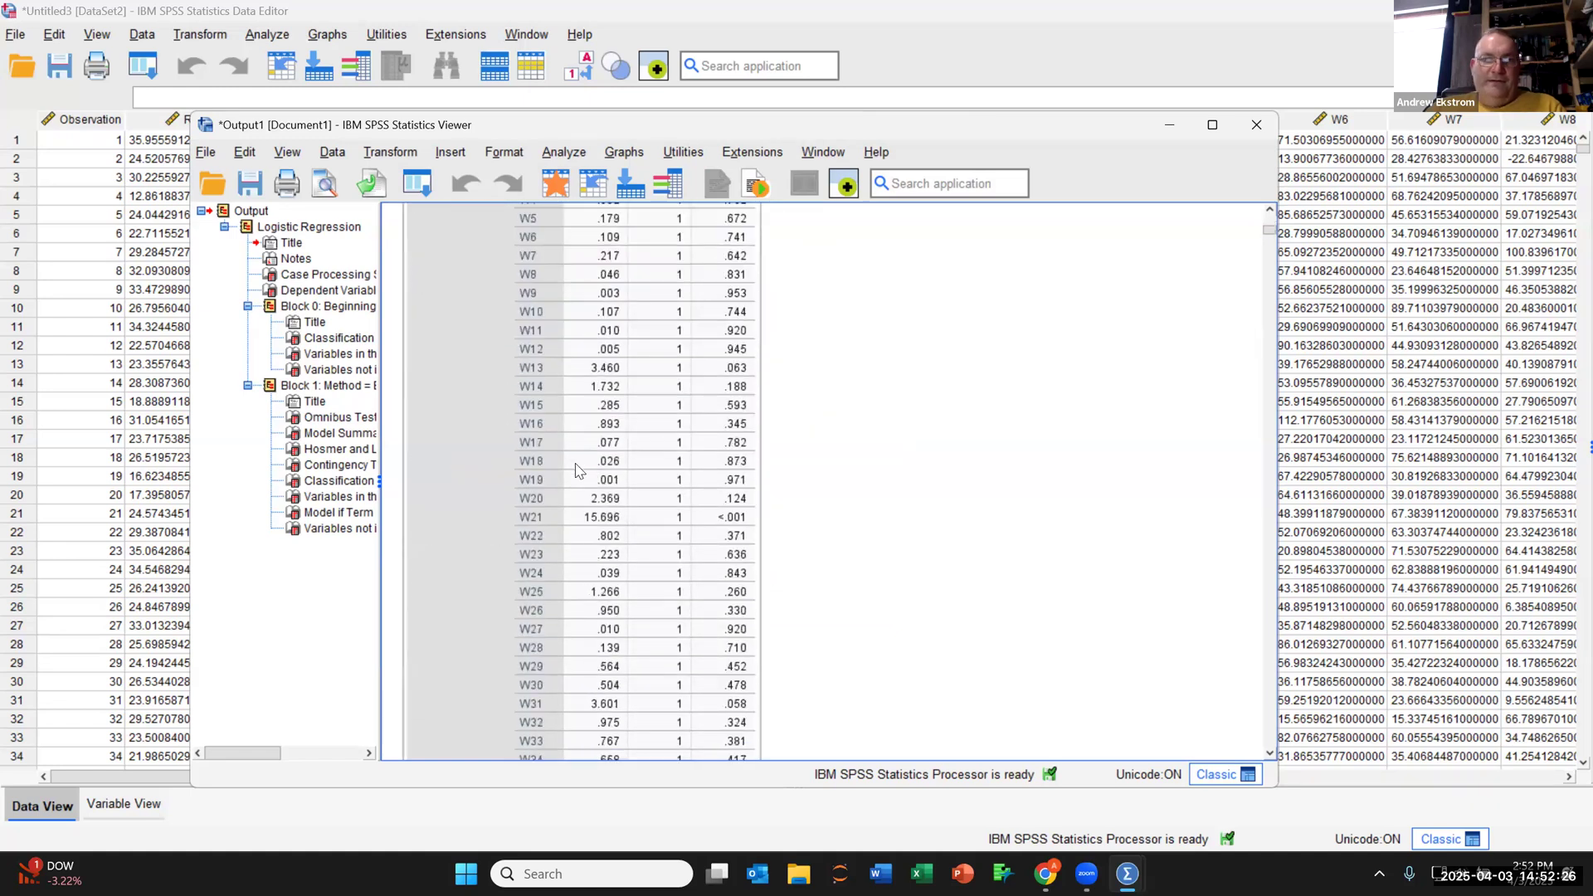
{"action": "scroll", "coordinate": [635, 452], "scroll_direction": "down", "scroll_amount": 2}
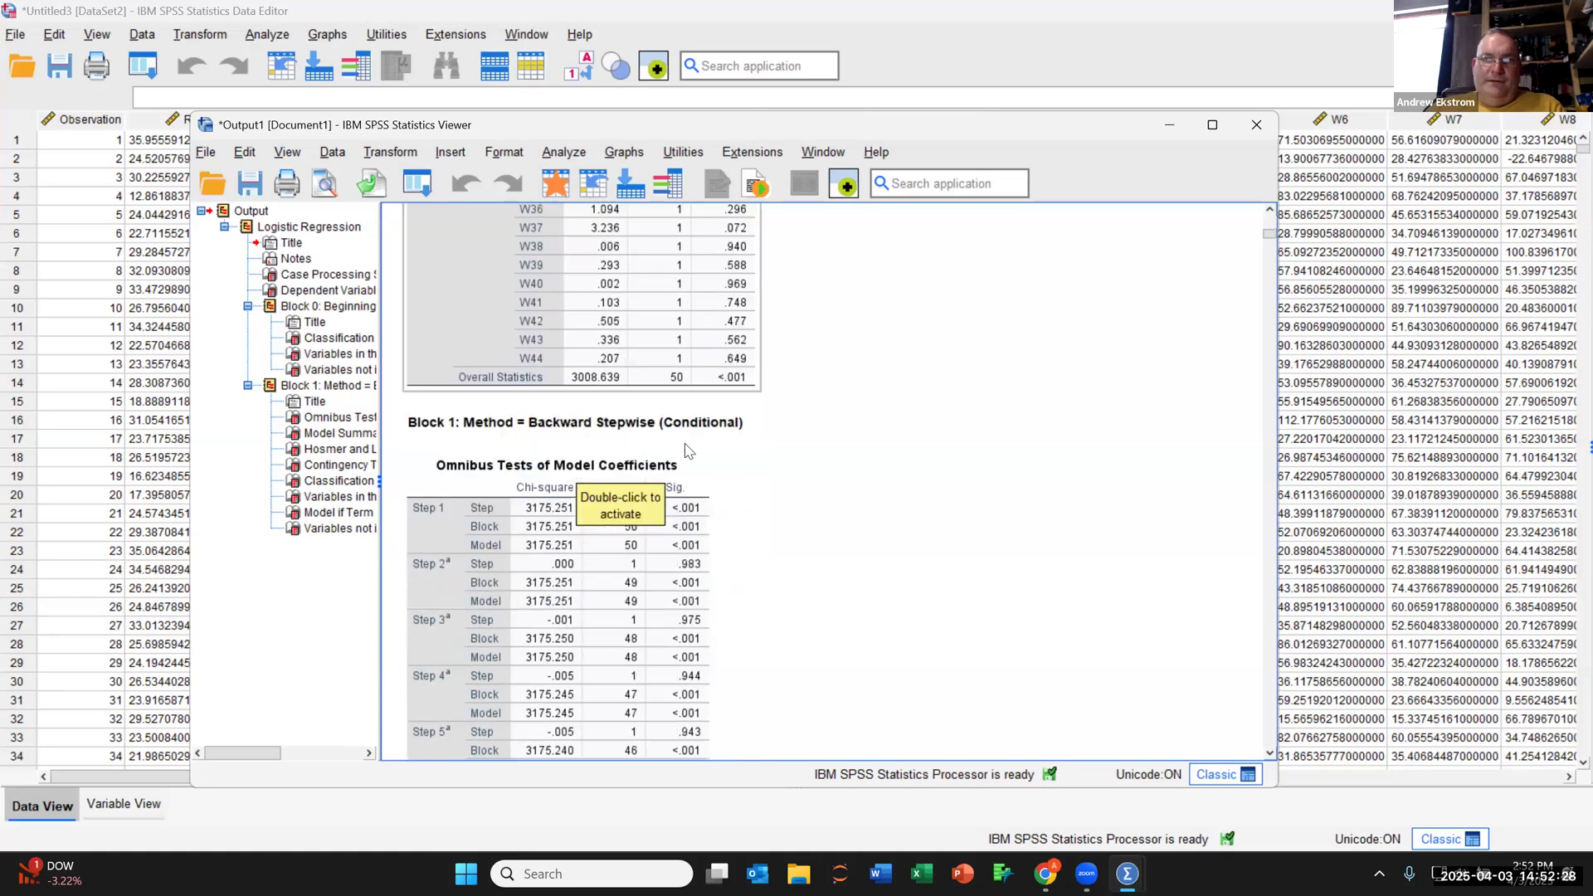
{"action": "scroll", "coordinate": [689, 415], "scroll_direction": "up", "scroll_amount": 12}
{"action": "scroll", "coordinate": [663, 366], "scroll_direction": "up", "scroll_amount": 3}
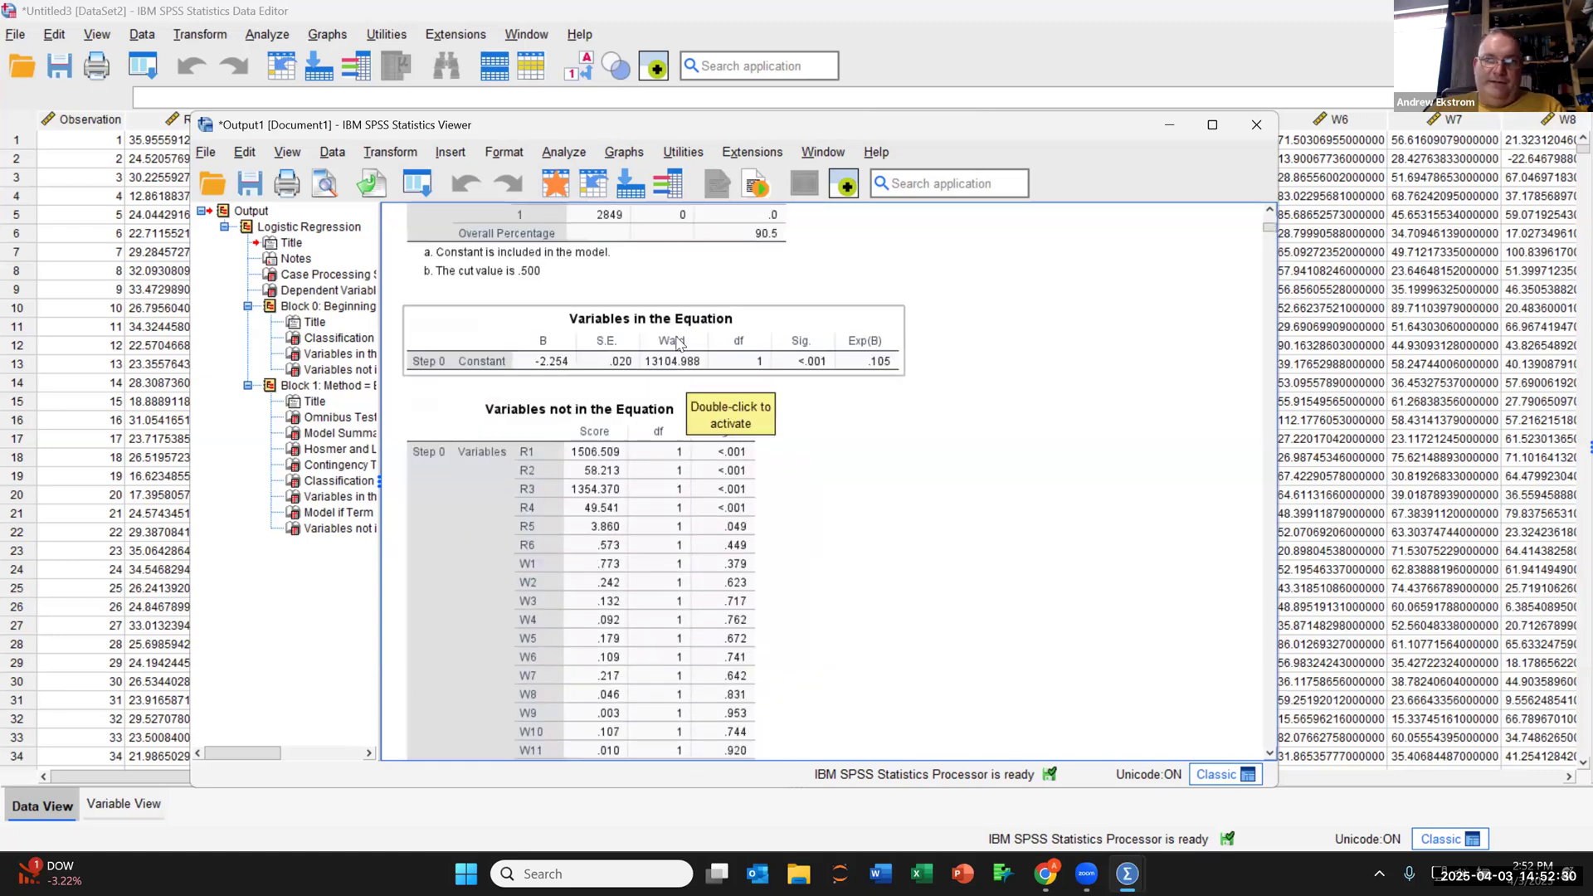
{"action": "scroll", "coordinate": [663, 359], "scroll_direction": "down", "scroll_amount": 8}
{"action": "scroll", "coordinate": [664, 359], "scroll_direction": "down", "scroll_amount": 8}
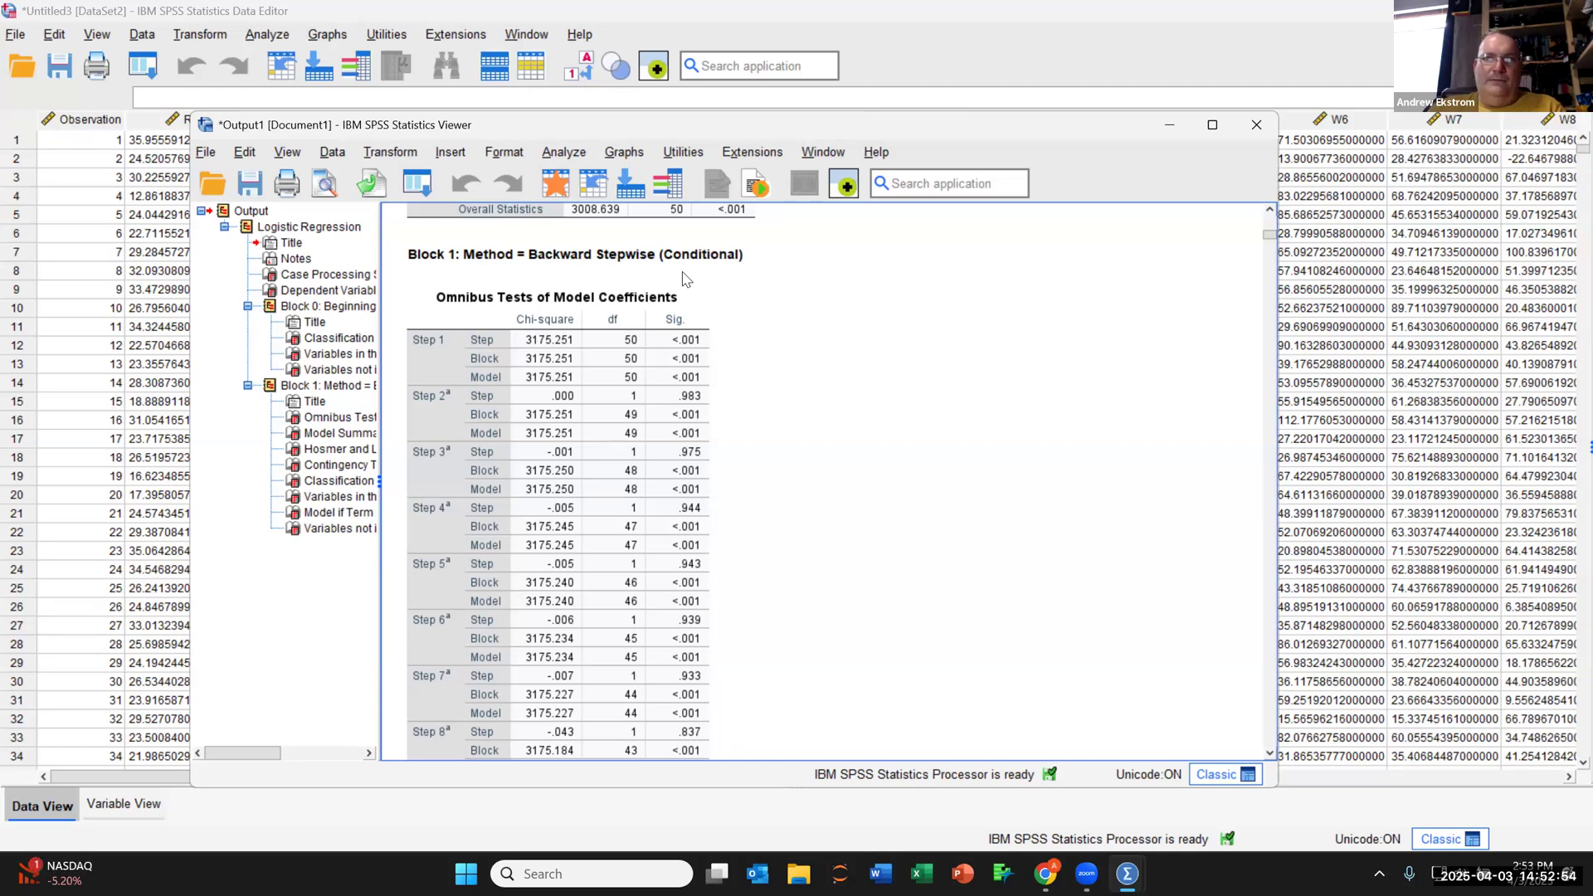
Examine the Block 1 omnibus tests, model summary, Hosmer and Lemeshow test and its contingency table.
{"action": "scroll", "coordinate": [678, 348], "scroll_direction": "down", "scroll_amount": 5}
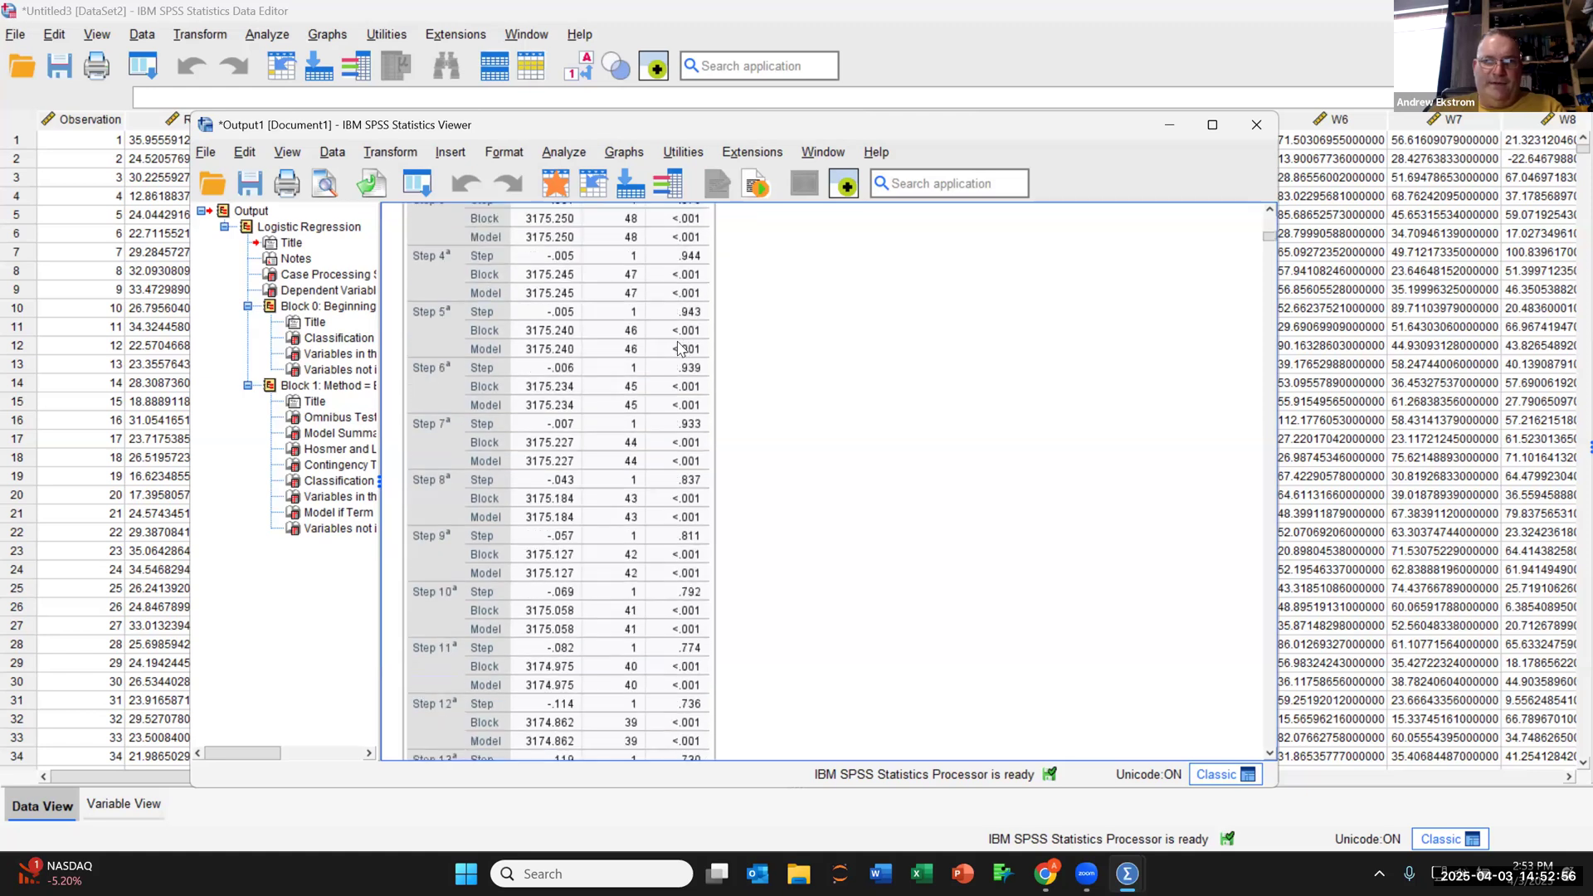
{"action": "scroll", "coordinate": [679, 348], "scroll_direction": "down", "scroll_amount": 10}
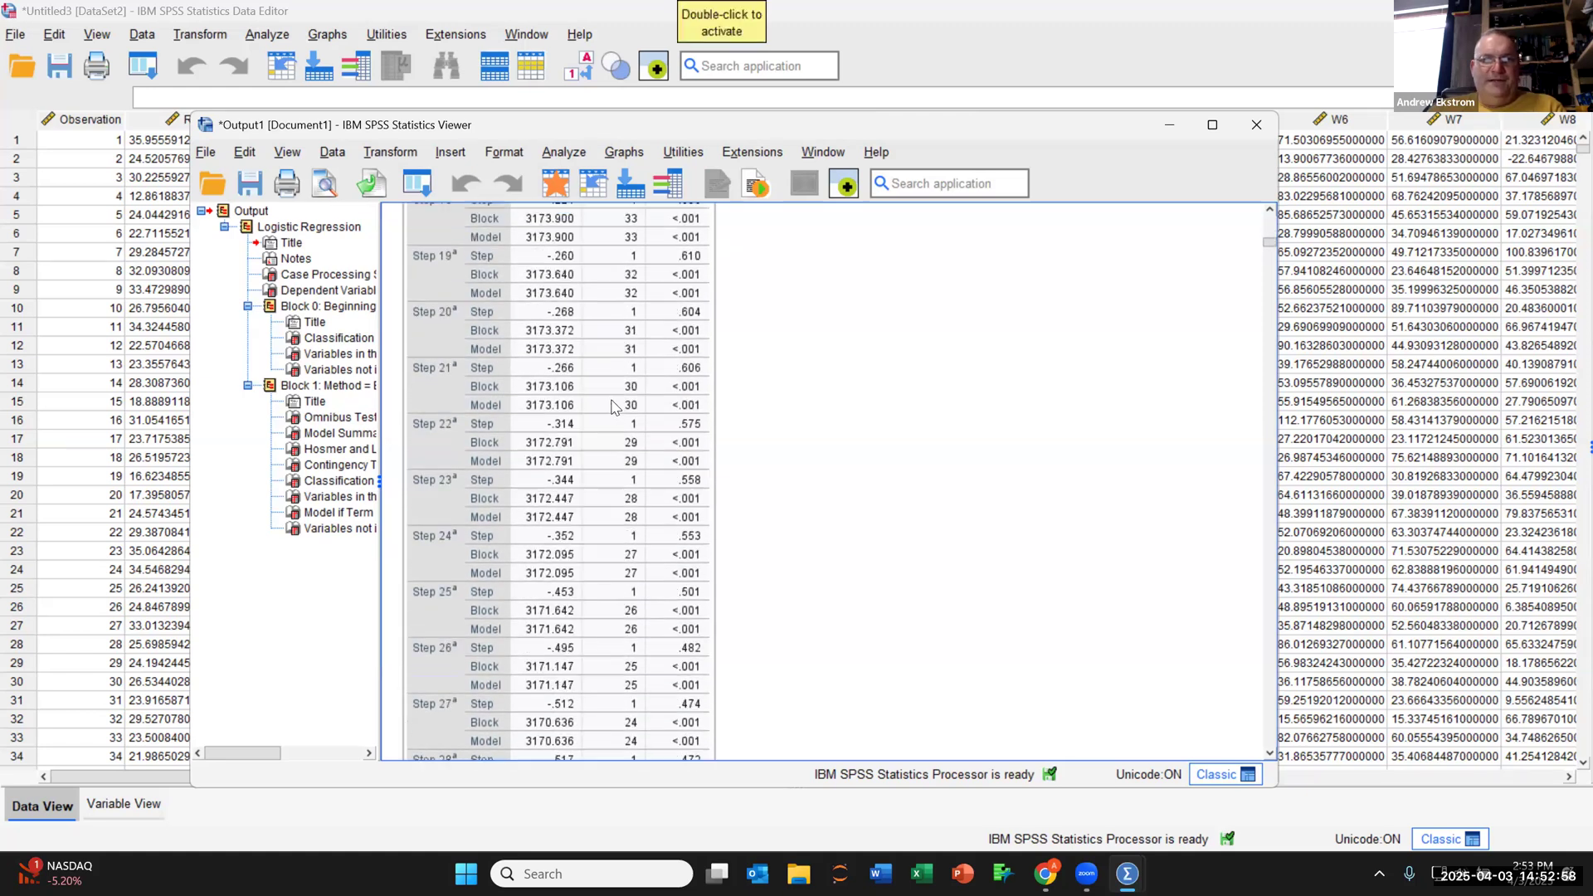
{"action": "scroll", "coordinate": [613, 407], "scroll_direction": "down", "scroll_amount": 10}
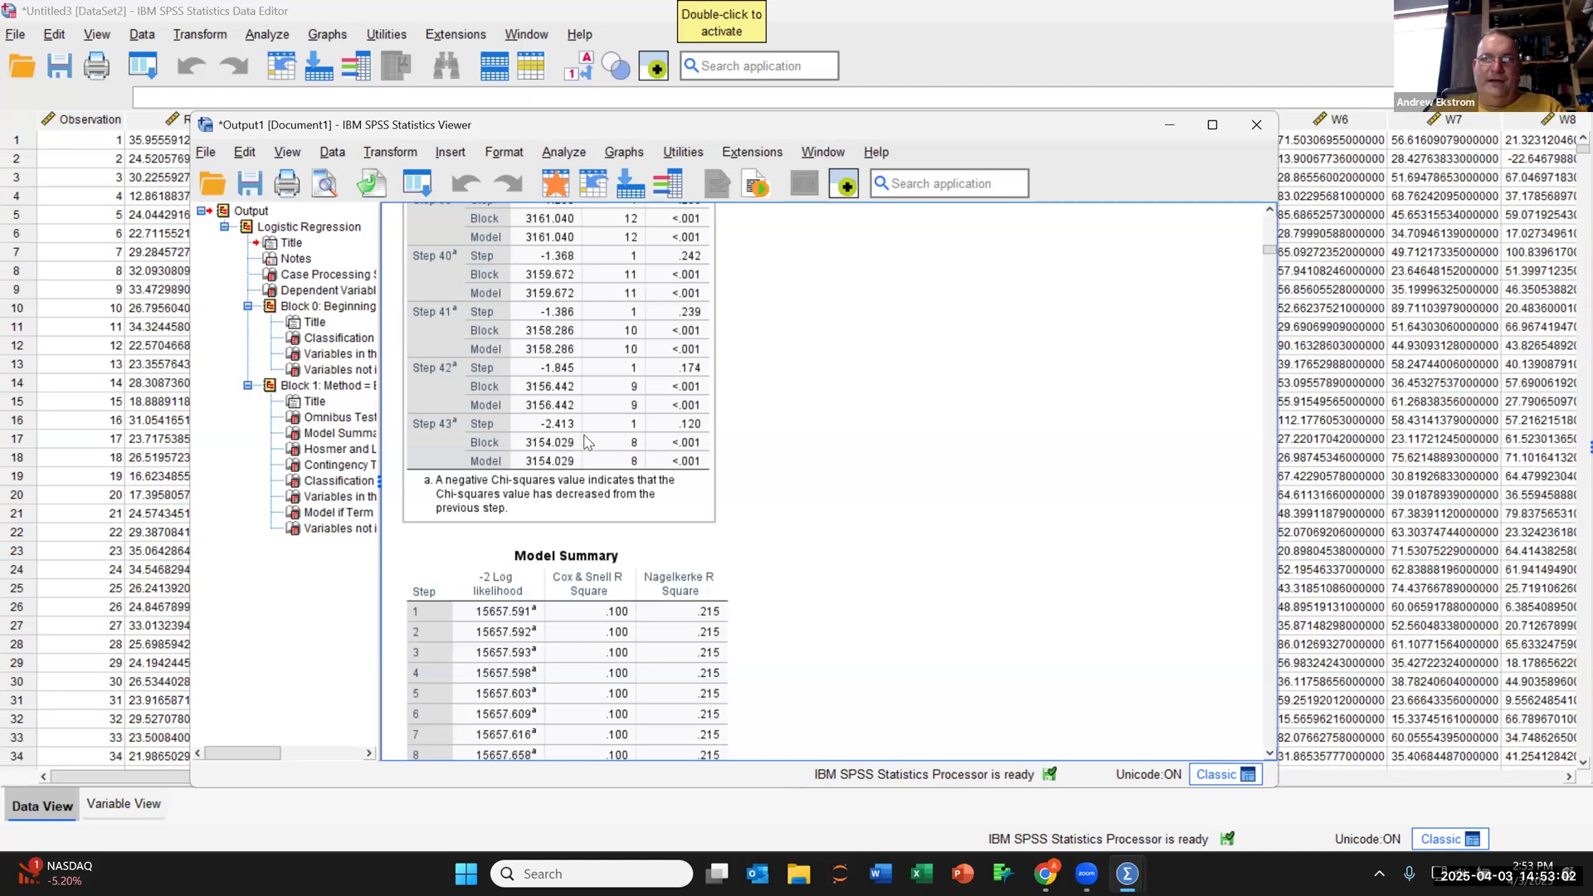
{"action": "scroll", "coordinate": [587, 442], "scroll_direction": "down", "scroll_amount": 12}
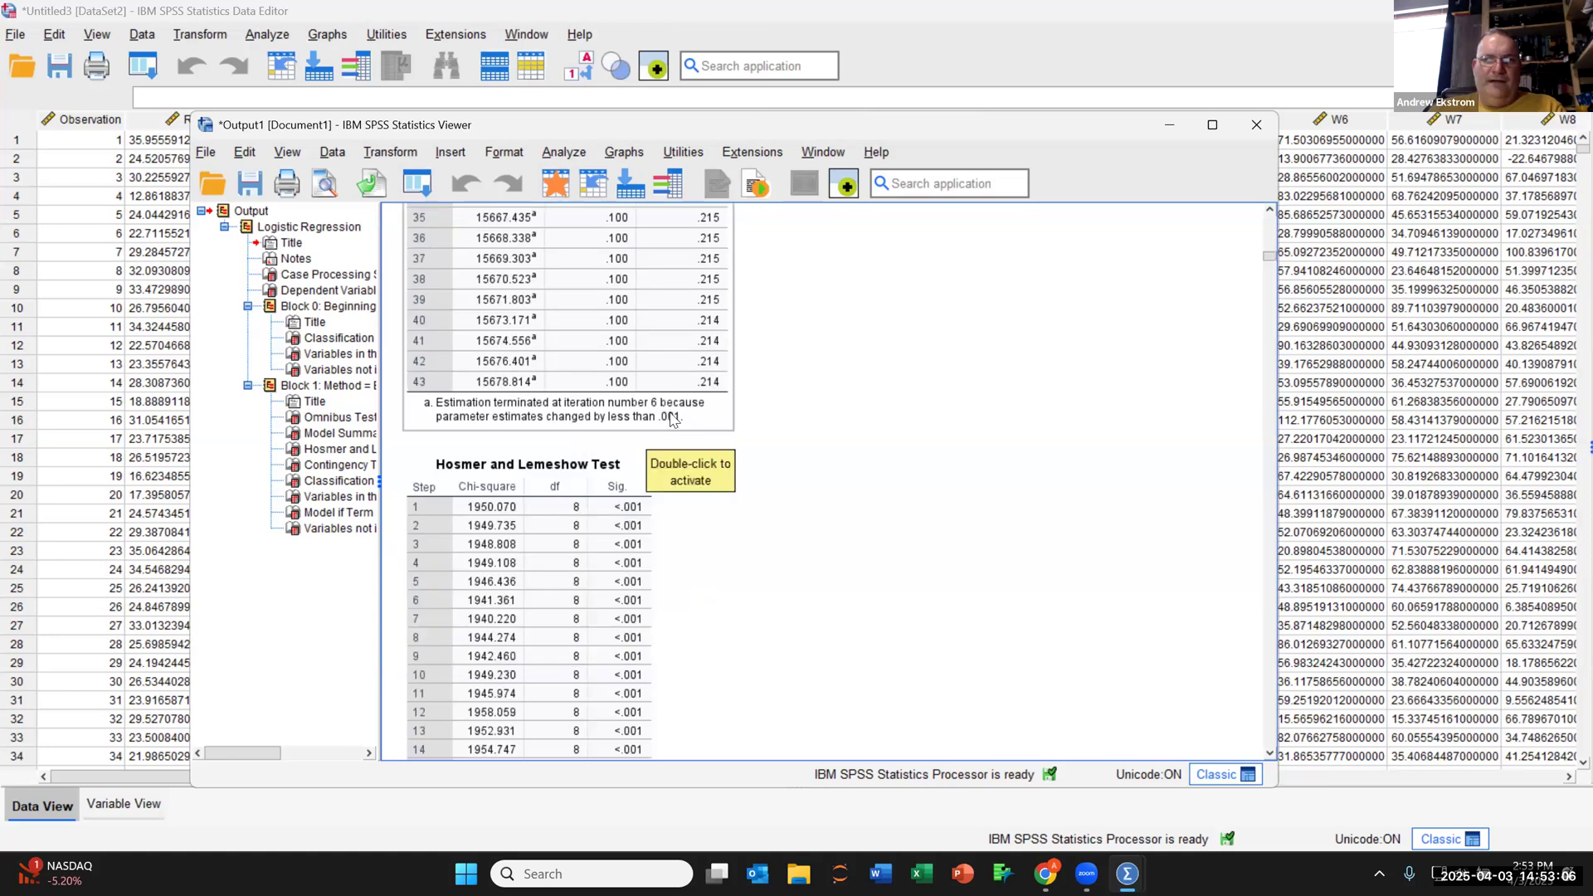
{"action": "scroll", "coordinate": [668, 423], "scroll_direction": "down", "scroll_amount": 3}
{"action": "scroll", "coordinate": [672, 420], "scroll_direction": "up", "scroll_amount": 1}
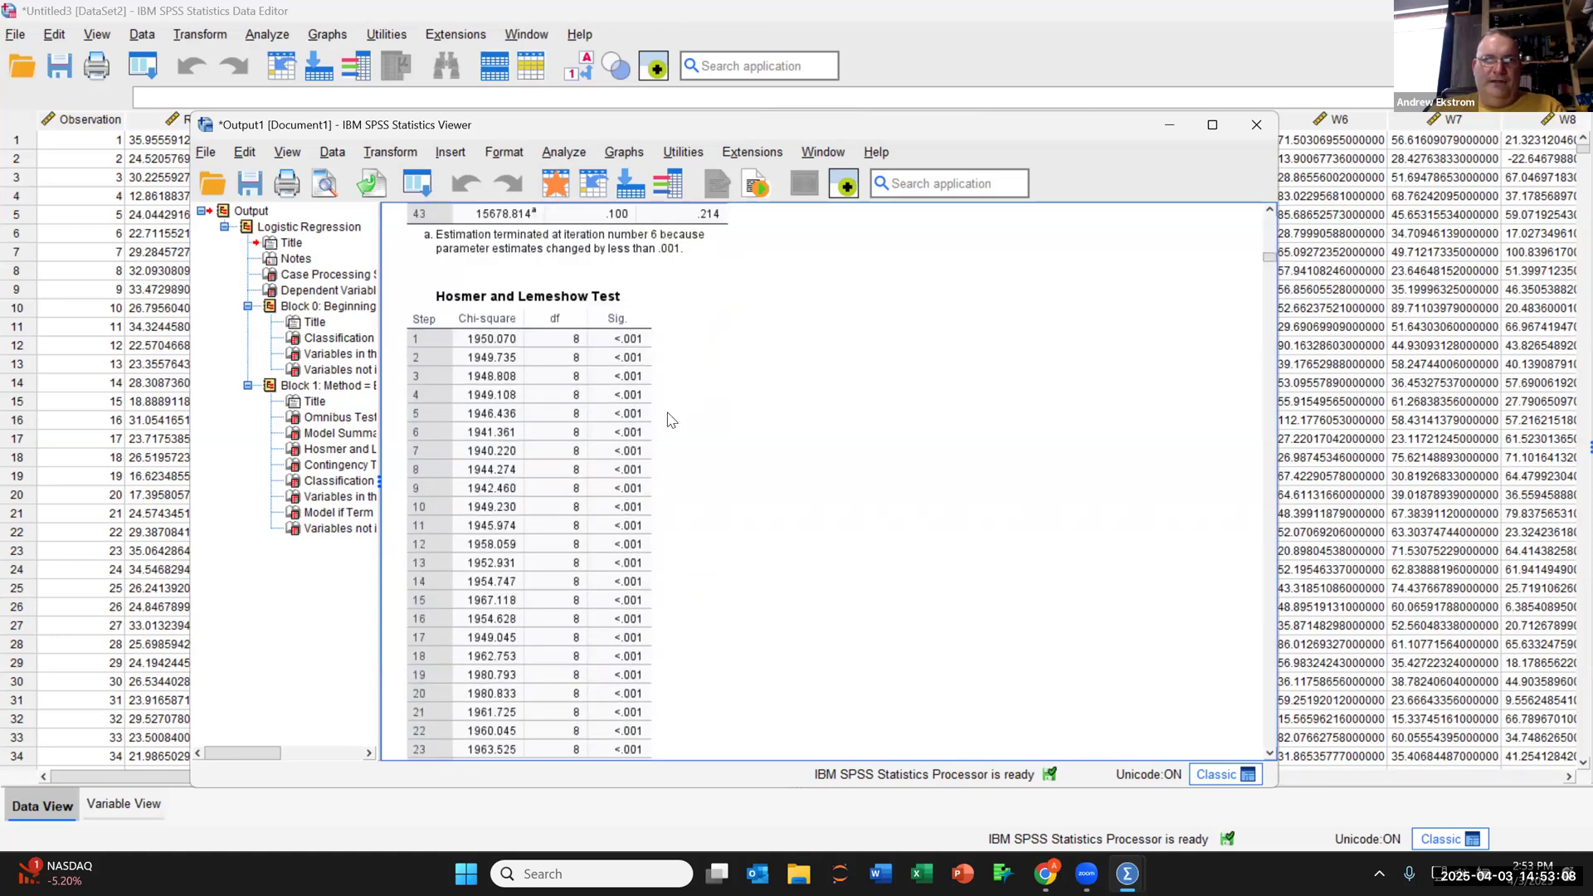
{"action": "scroll", "coordinate": [671, 420], "scroll_direction": "down", "scroll_amount": 9}
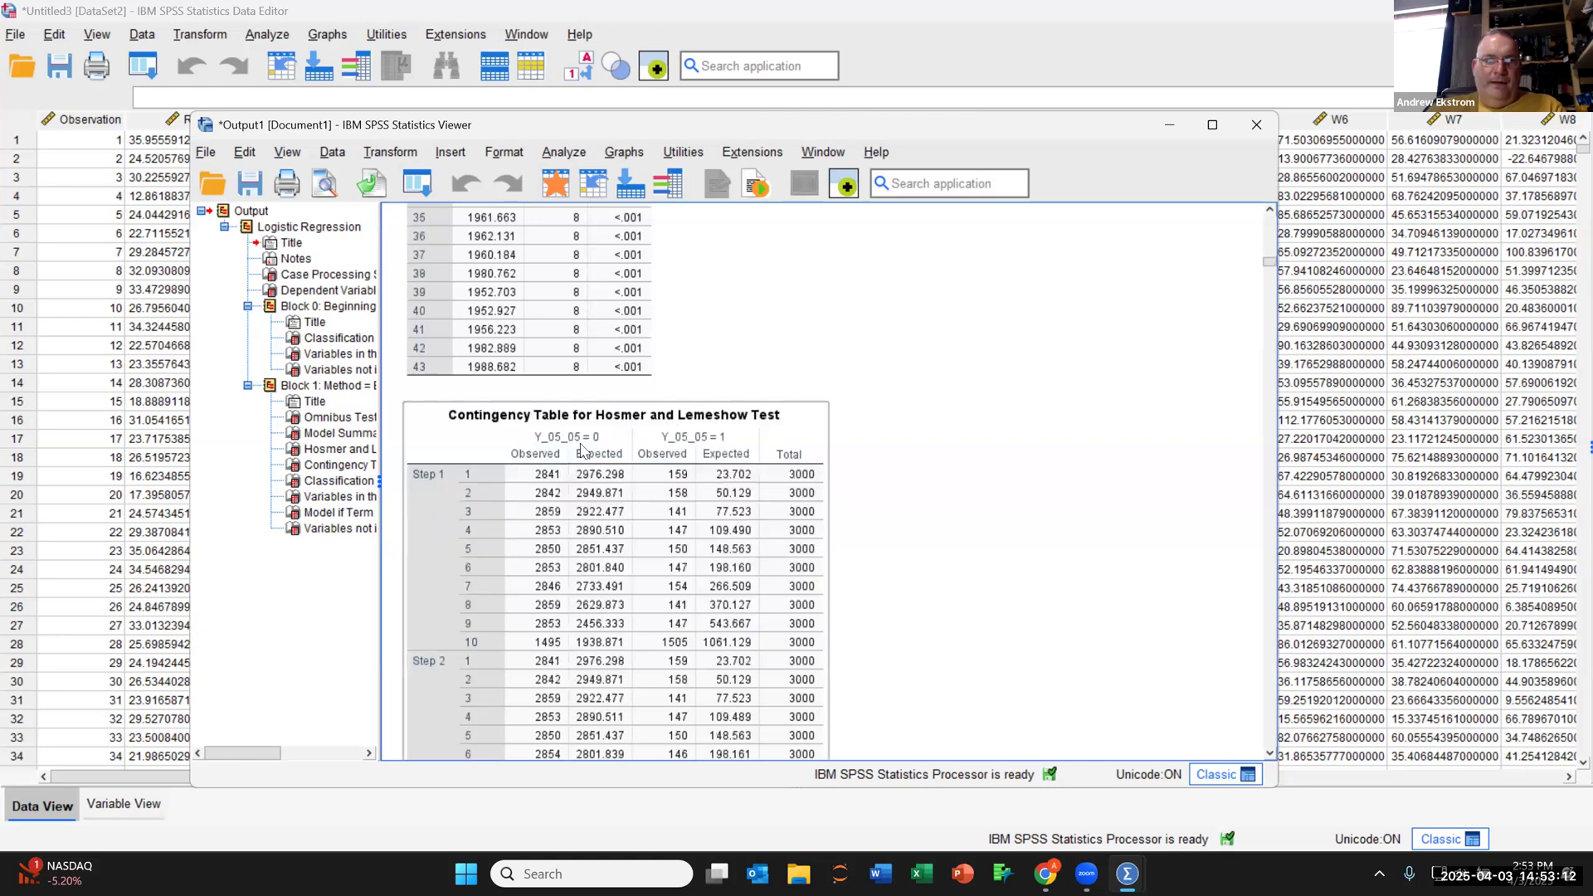
{"action": "scroll", "coordinate": [586, 445], "scroll_direction": "down", "scroll_amount": 14}
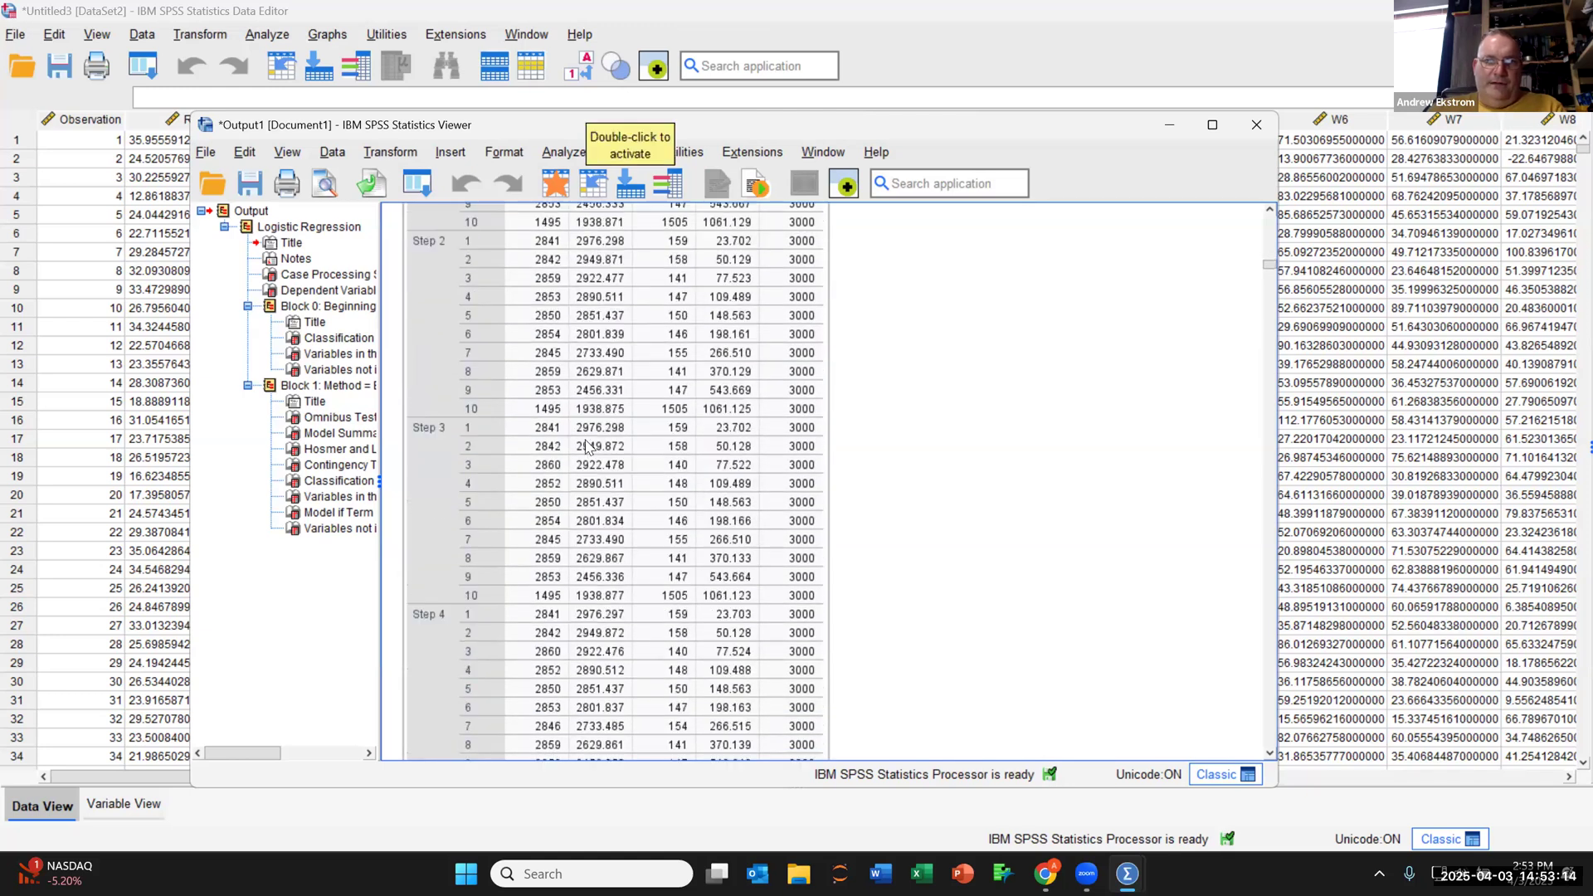
{"action": "scroll", "coordinate": [586, 446], "scroll_direction": "down", "scroll_amount": 20}
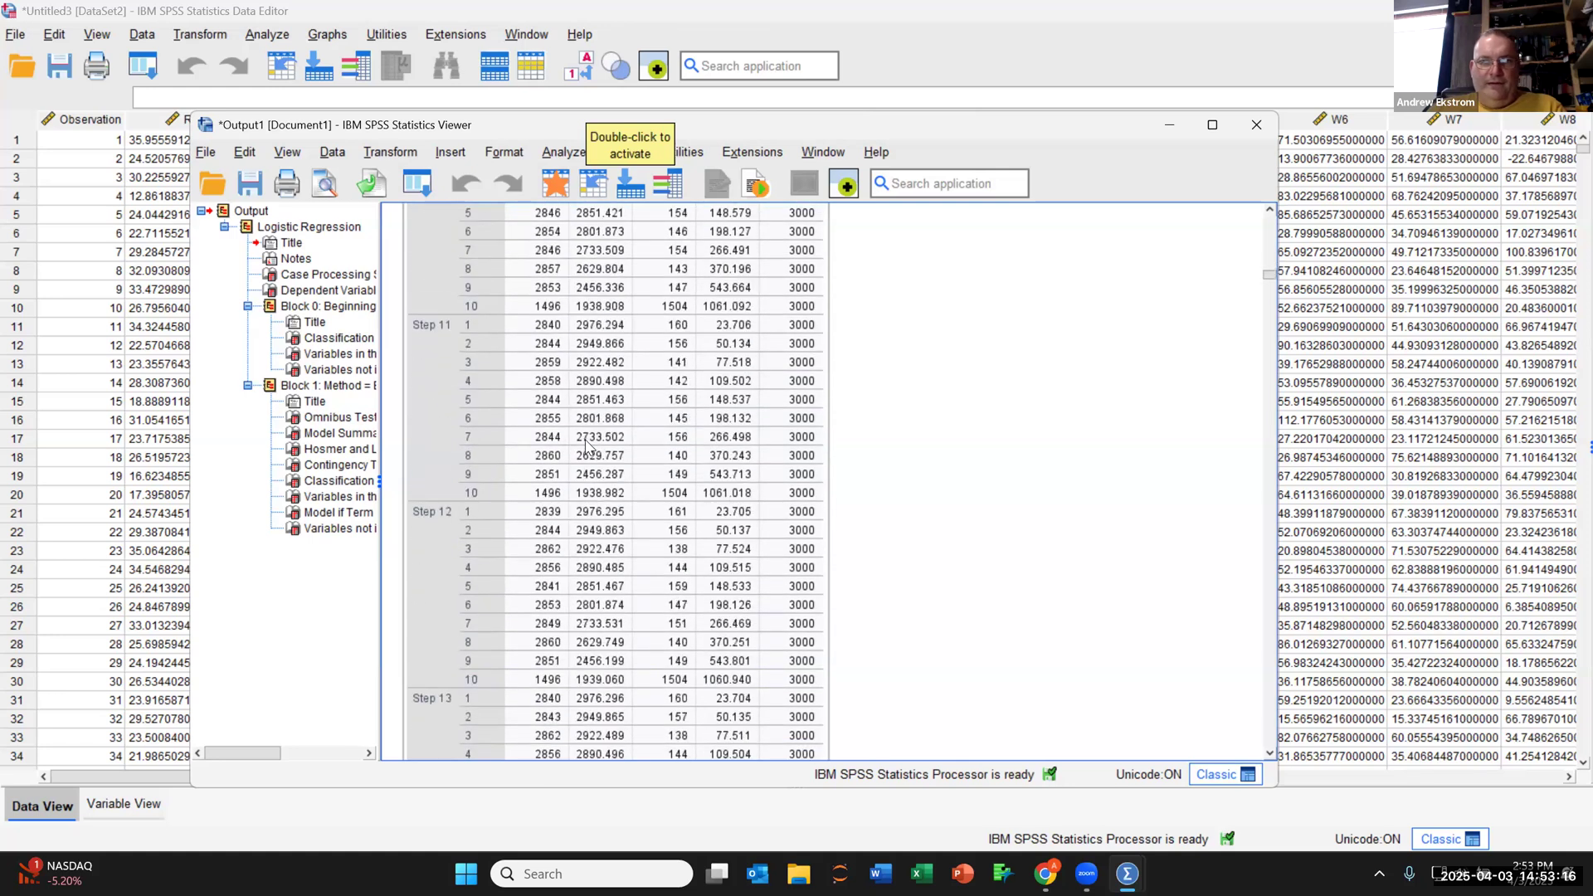
{"action": "scroll", "coordinate": [585, 445], "scroll_direction": "down", "scroll_amount": 20}
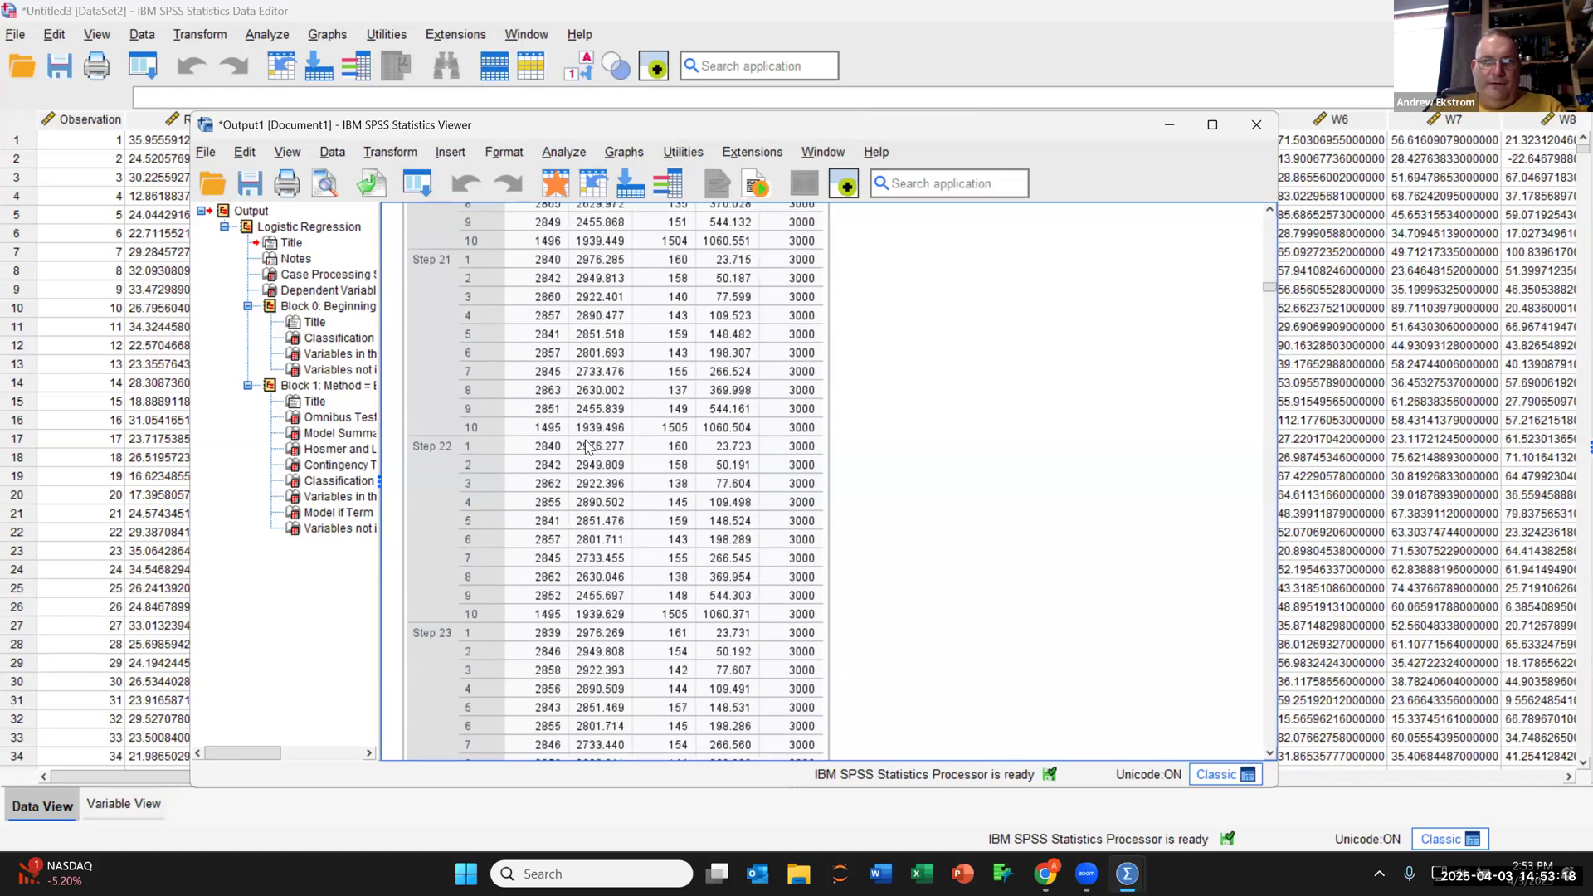
{"action": "scroll", "coordinate": [586, 446], "scroll_direction": "down", "scroll_amount": 20}
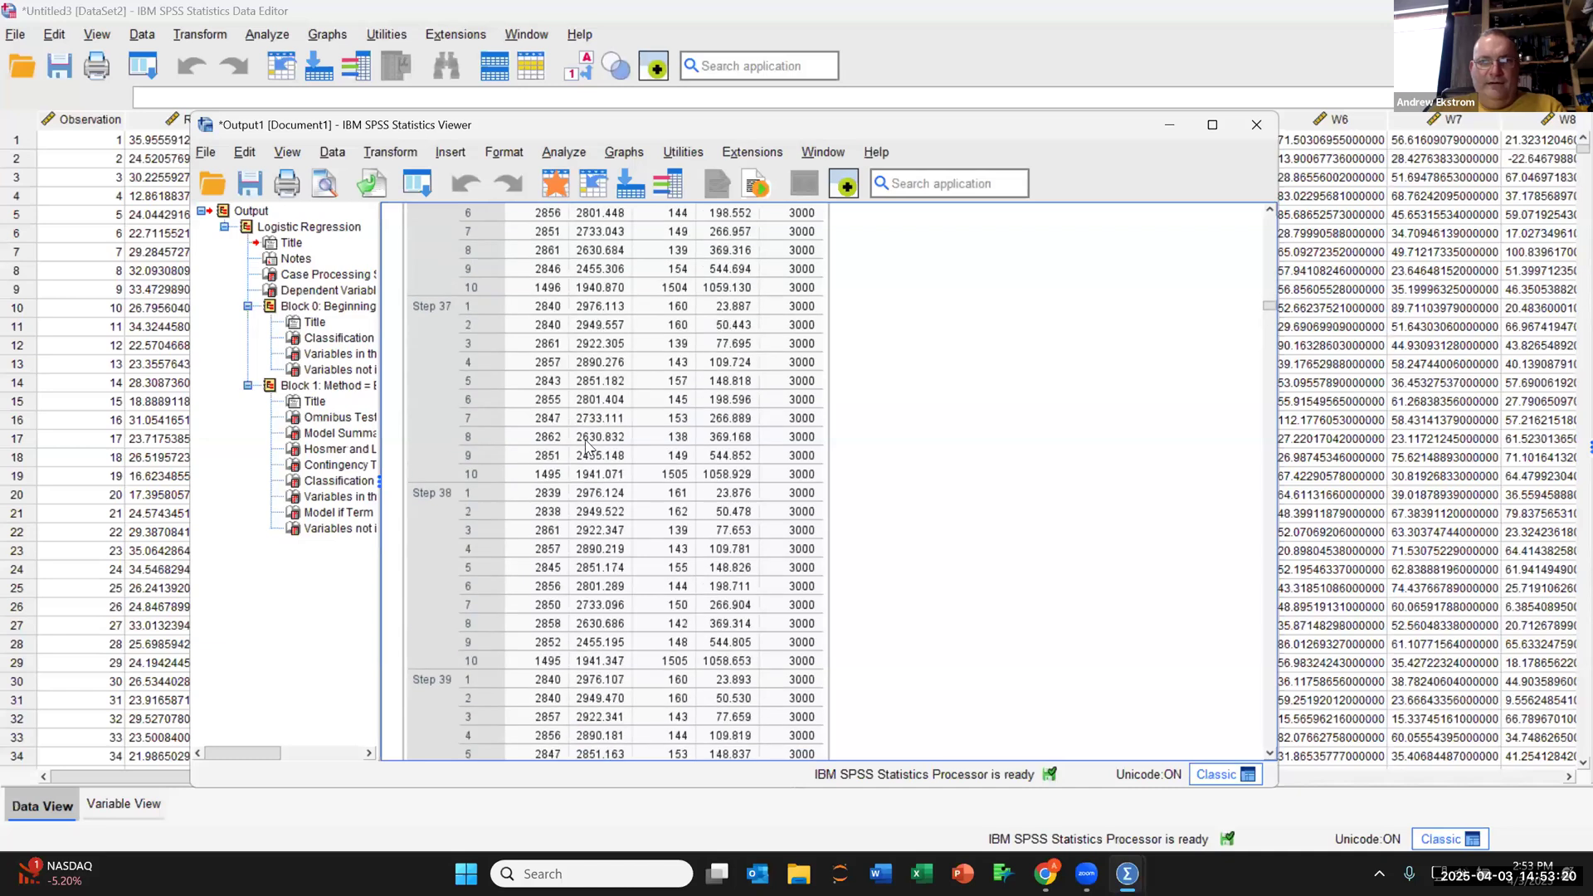
{"action": "scroll", "coordinate": [586, 446], "scroll_direction": "up", "scroll_amount": 10}
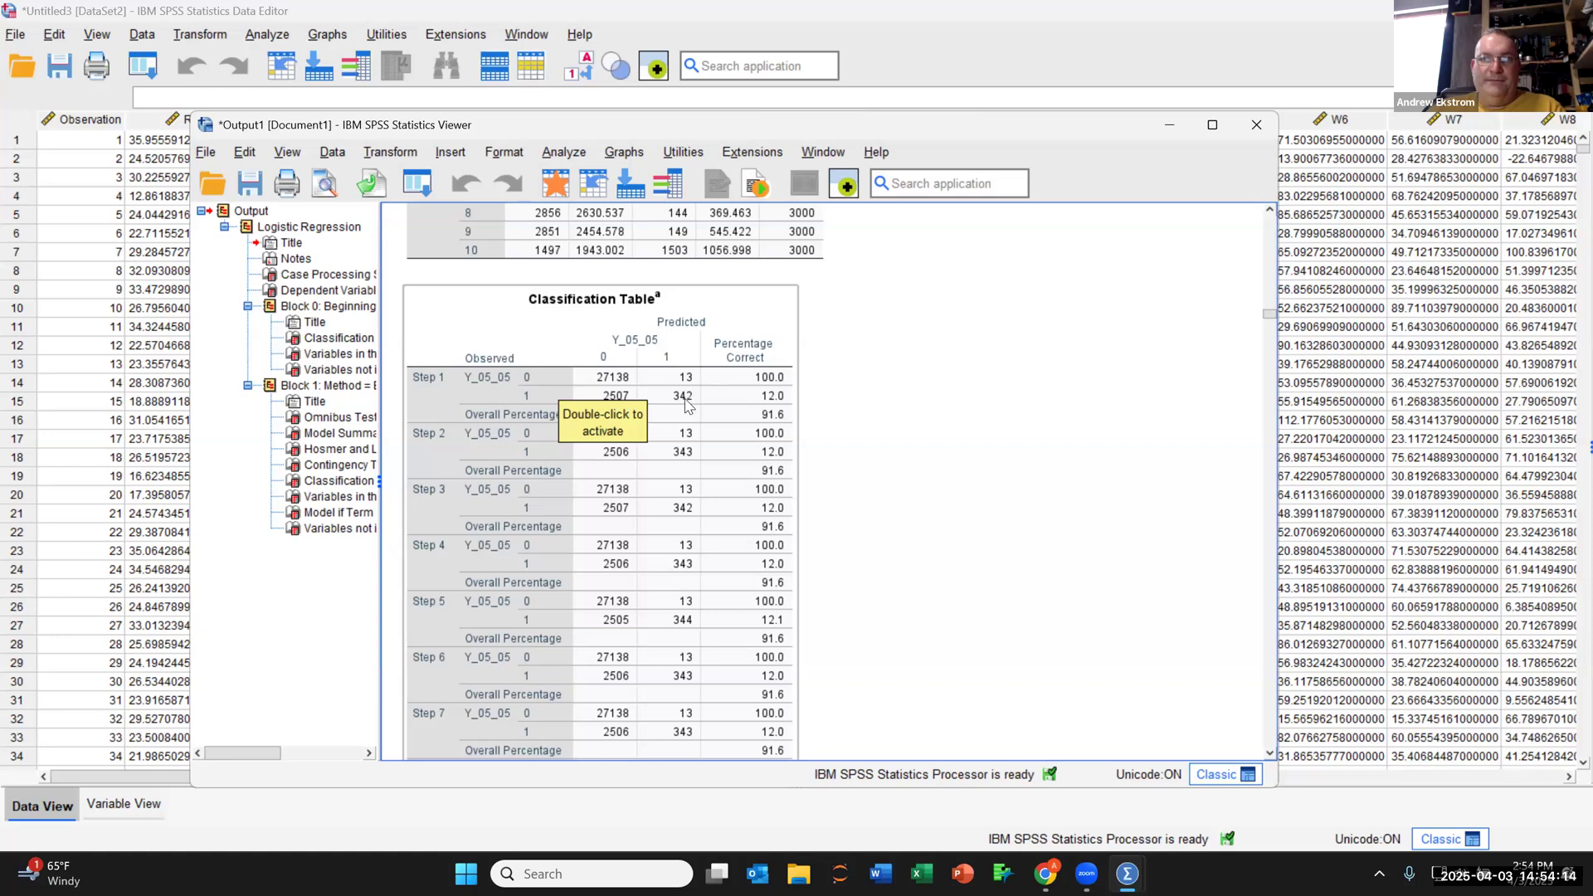
Examine the Block 1 Classification Table and the Variables in the Equation table down to the final step, Step 43.
{"action": "scroll", "coordinate": [686, 407], "scroll_direction": "down", "scroll_amount": 10}
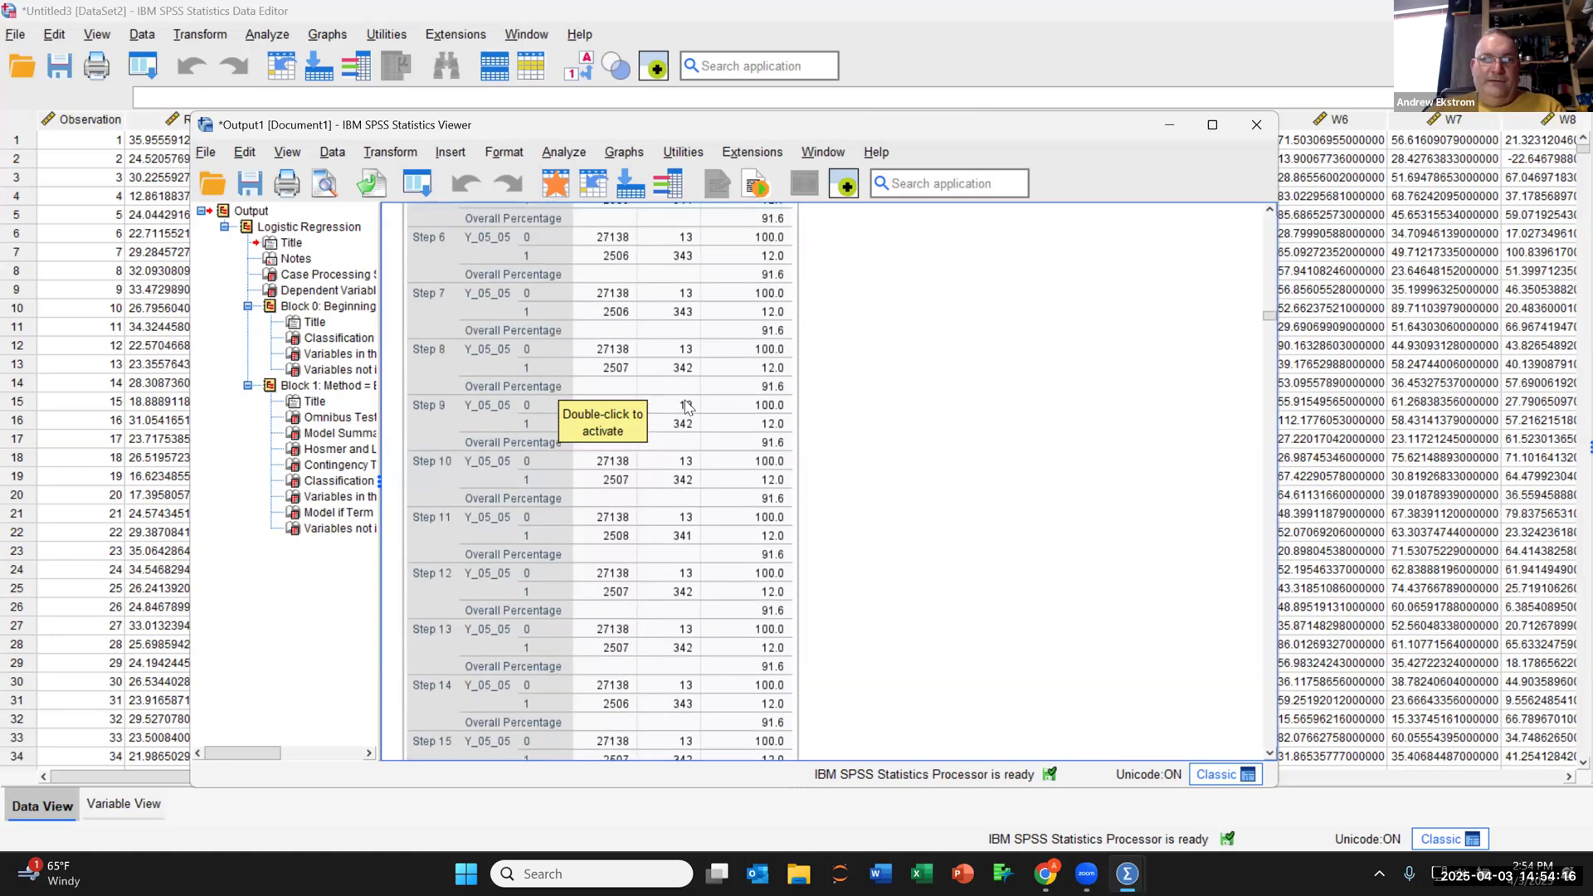
{"action": "scroll", "coordinate": [686, 406], "scroll_direction": "down", "scroll_amount": 15}
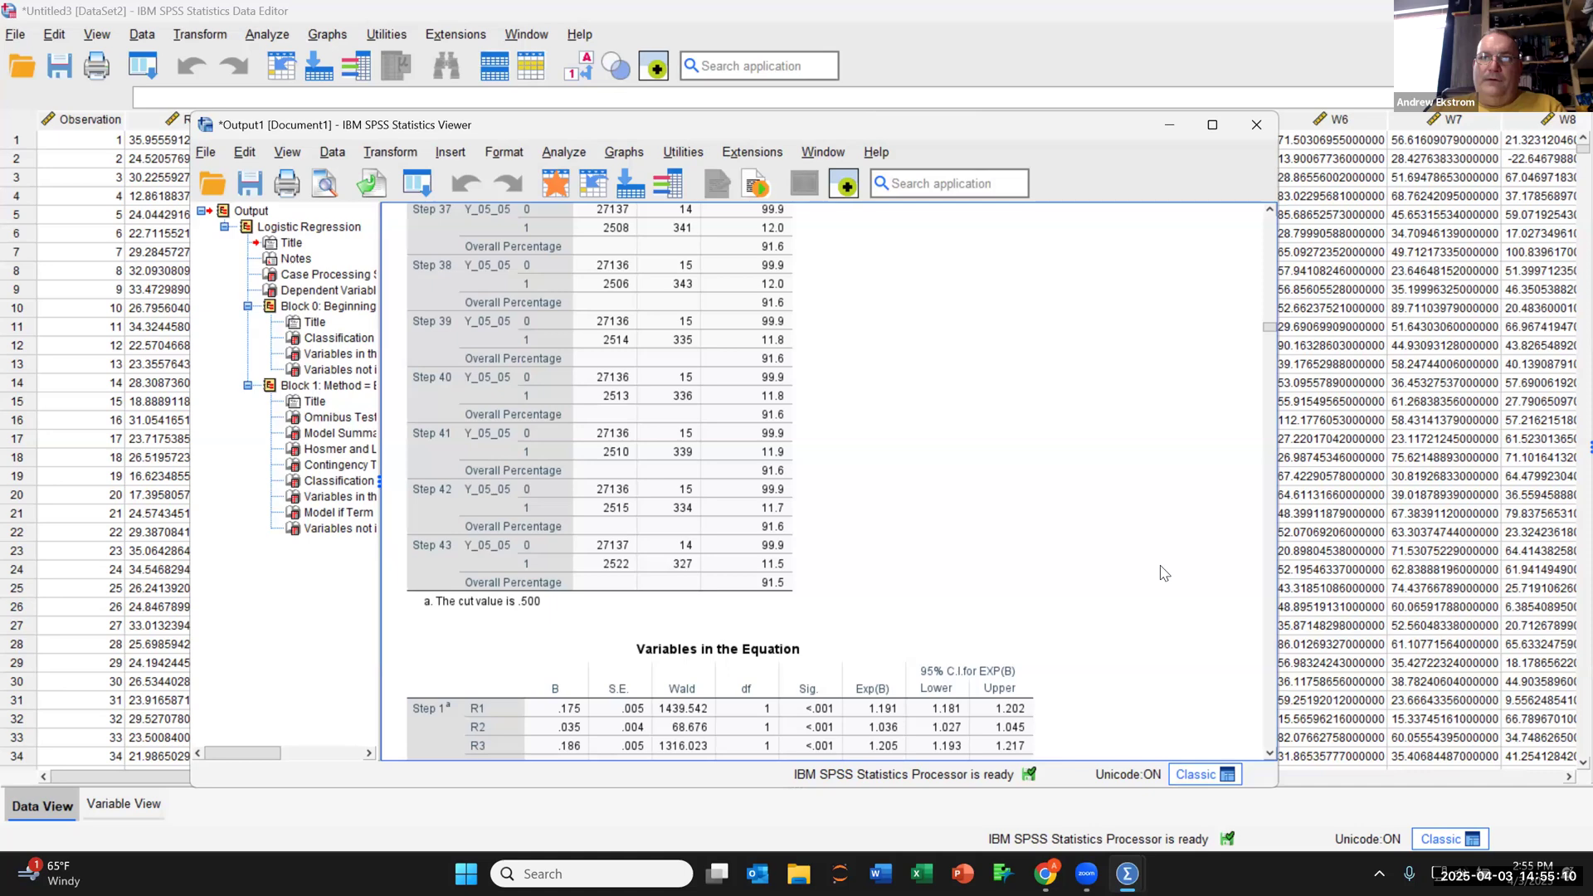
{"action": "scroll", "coordinate": [1188, 567], "scroll_direction": "down", "scroll_amount": 20}
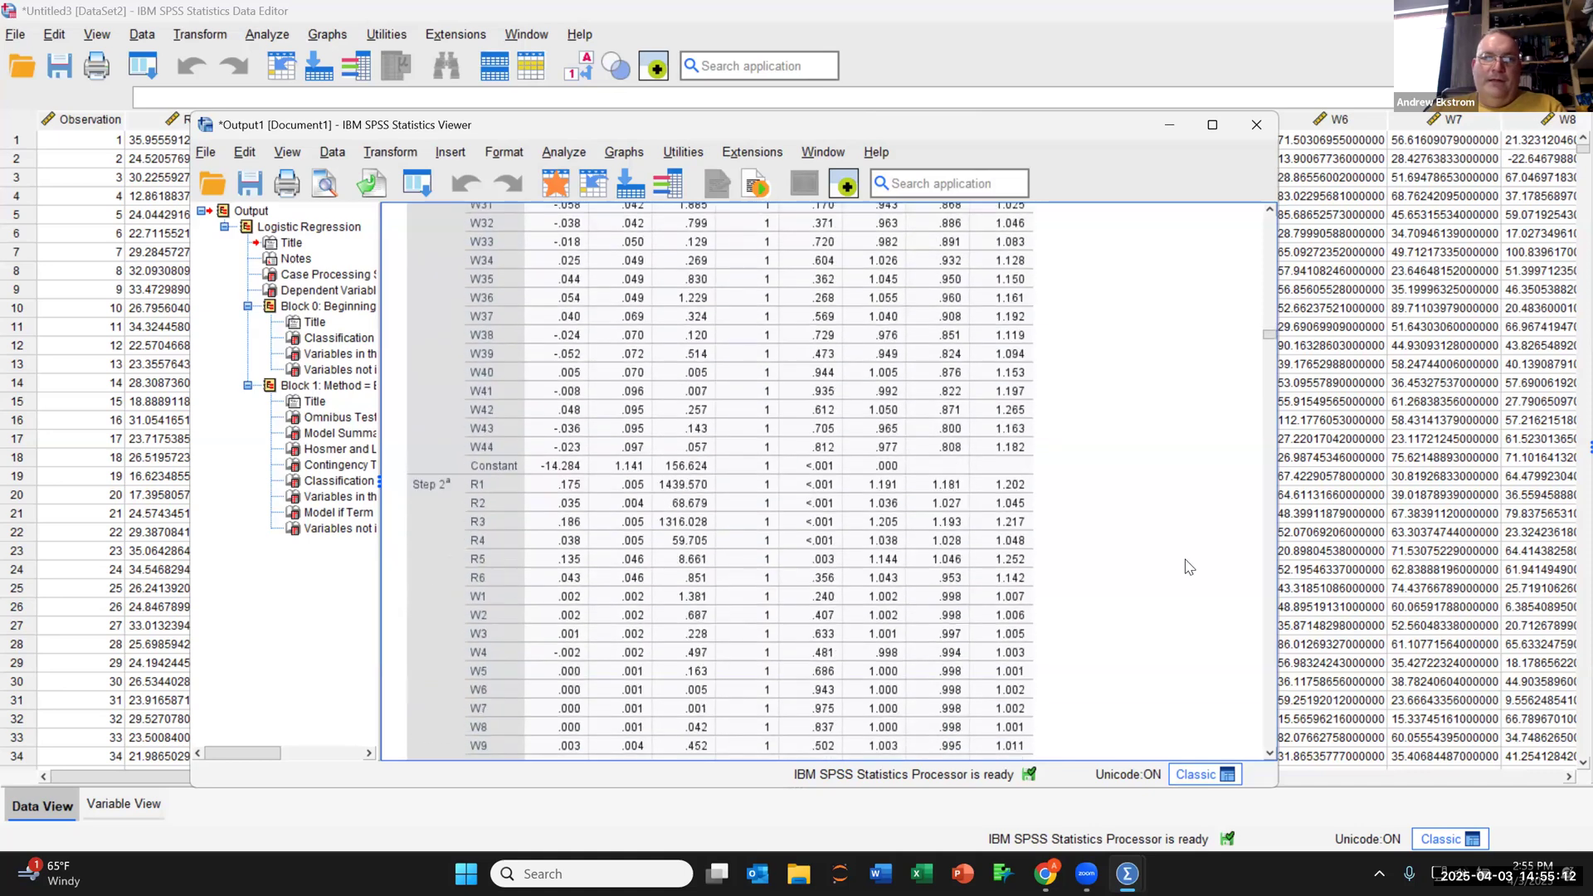
{"action": "scroll", "coordinate": [1188, 567], "scroll_direction": "down", "scroll_amount": 20}
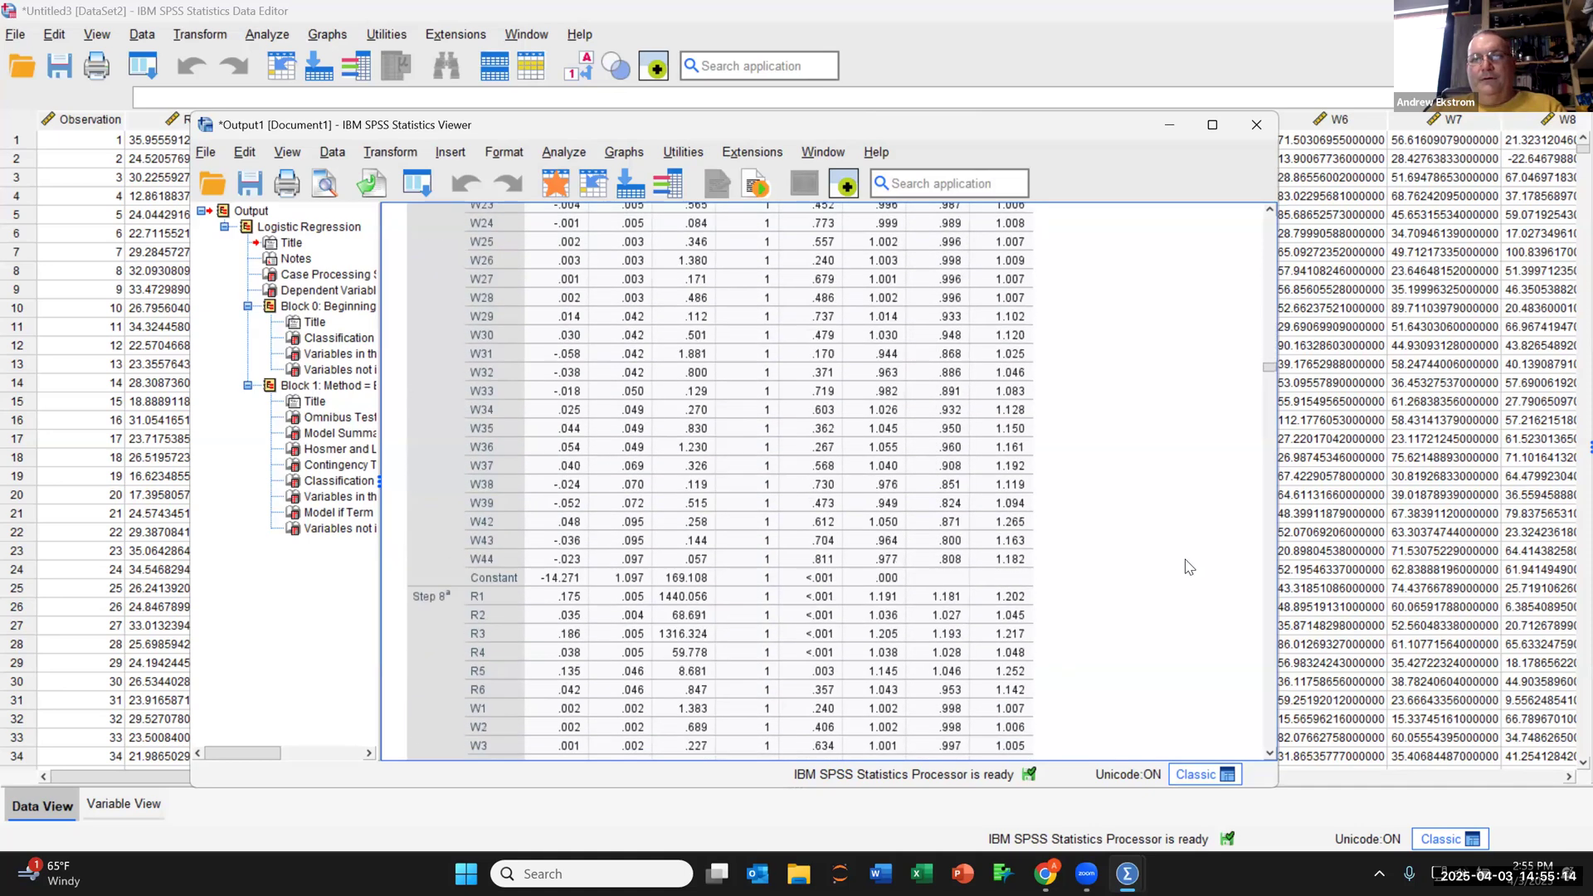
{"action": "scroll", "coordinate": [1188, 567], "scroll_direction": "down", "scroll_amount": 20}
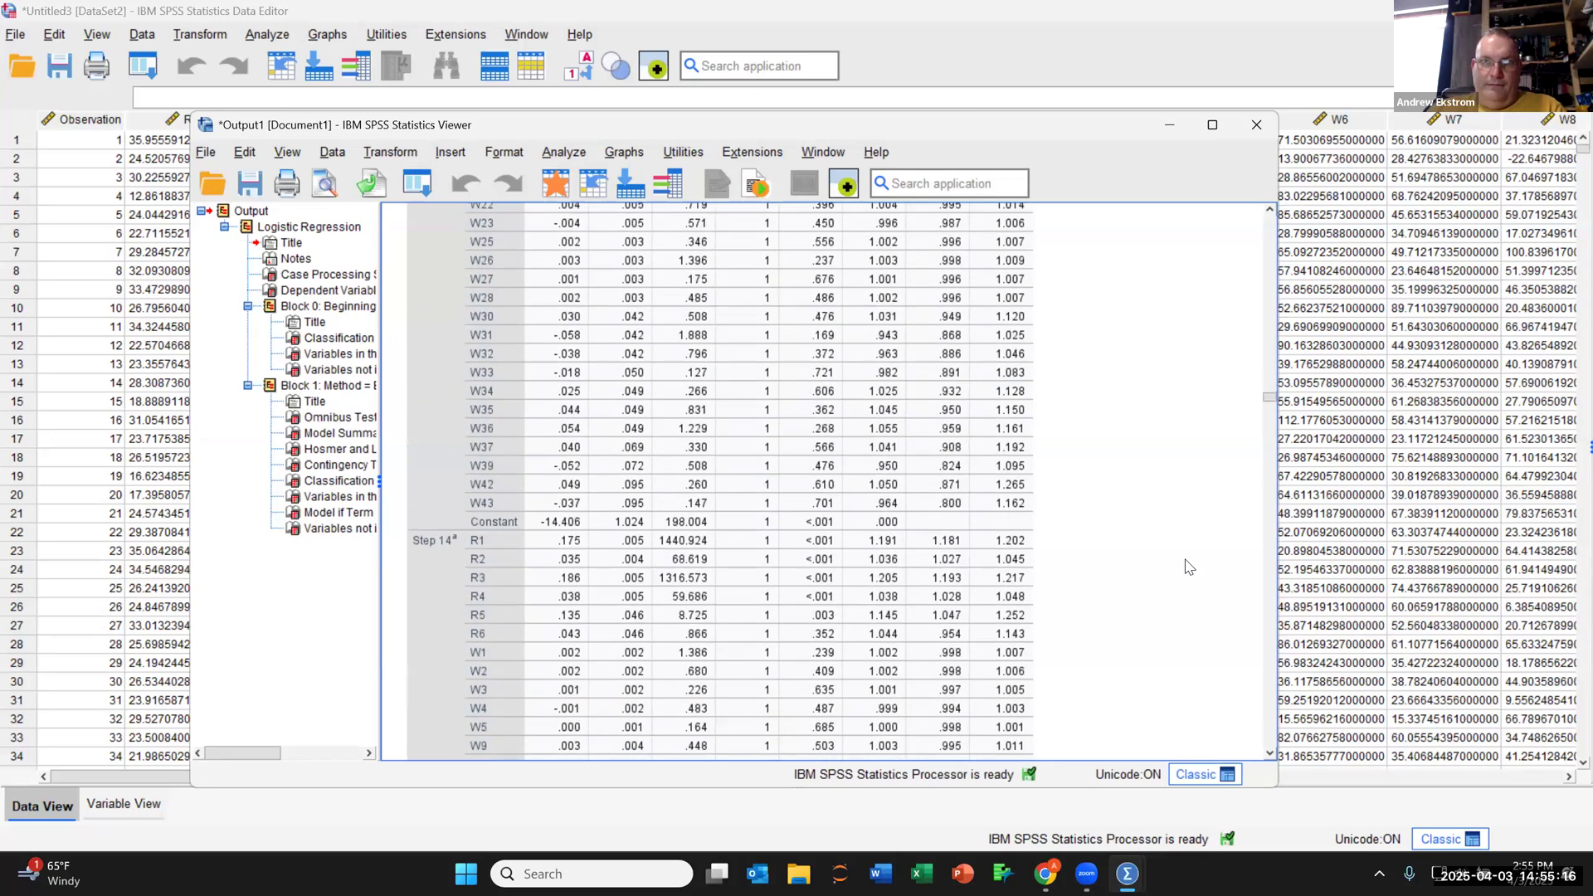
{"action": "scroll", "coordinate": [1188, 567], "scroll_direction": "down", "scroll_amount": 20}
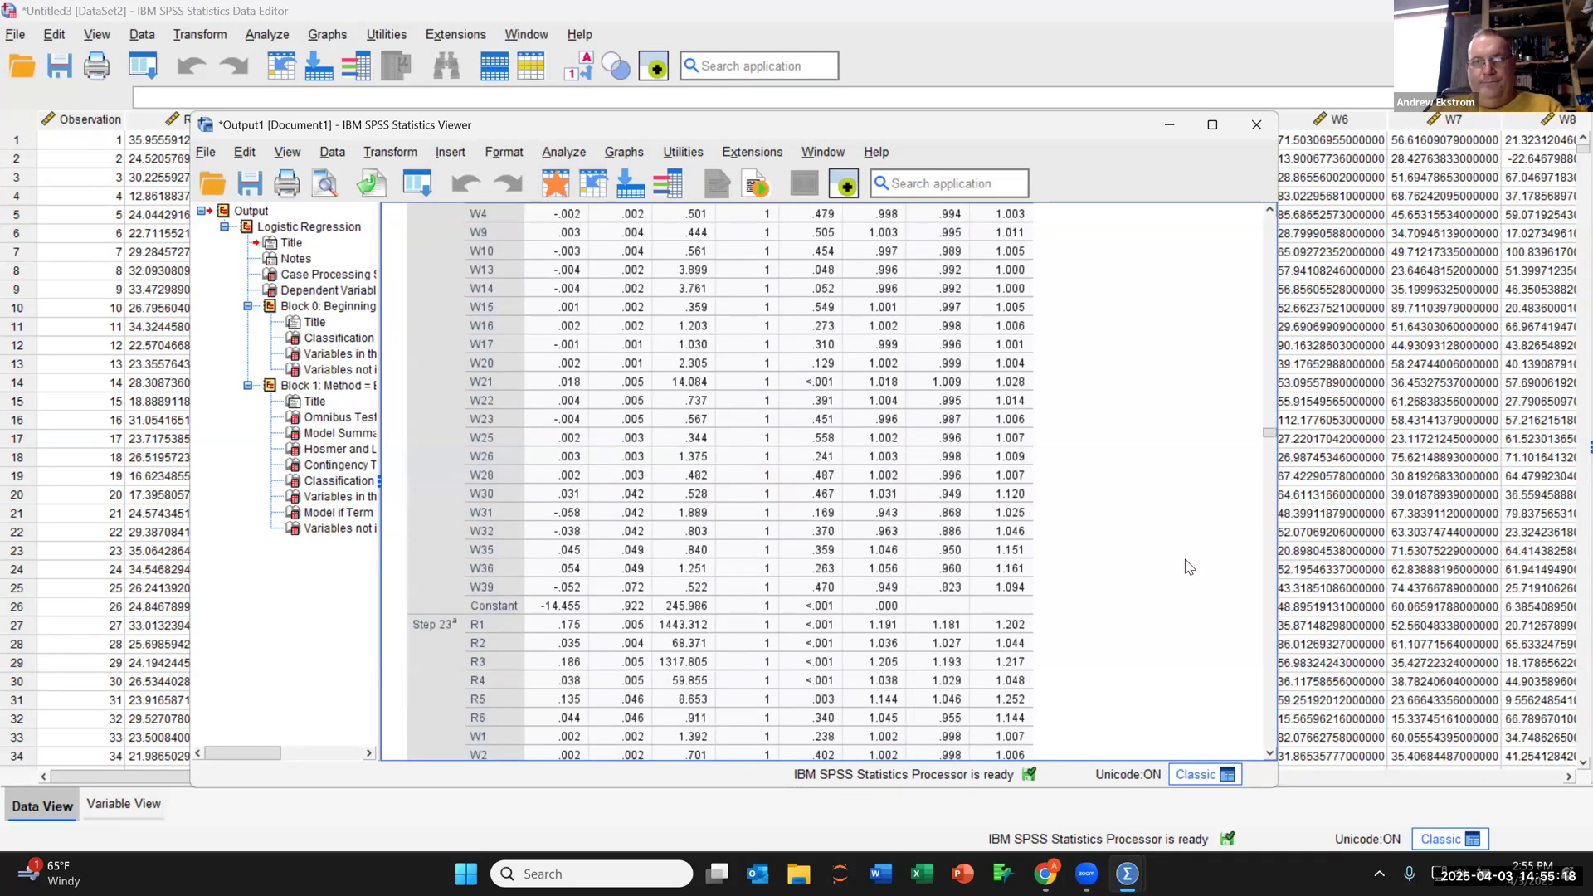
{"action": "scroll", "coordinate": [1189, 567], "scroll_direction": "down", "scroll_amount": 20}
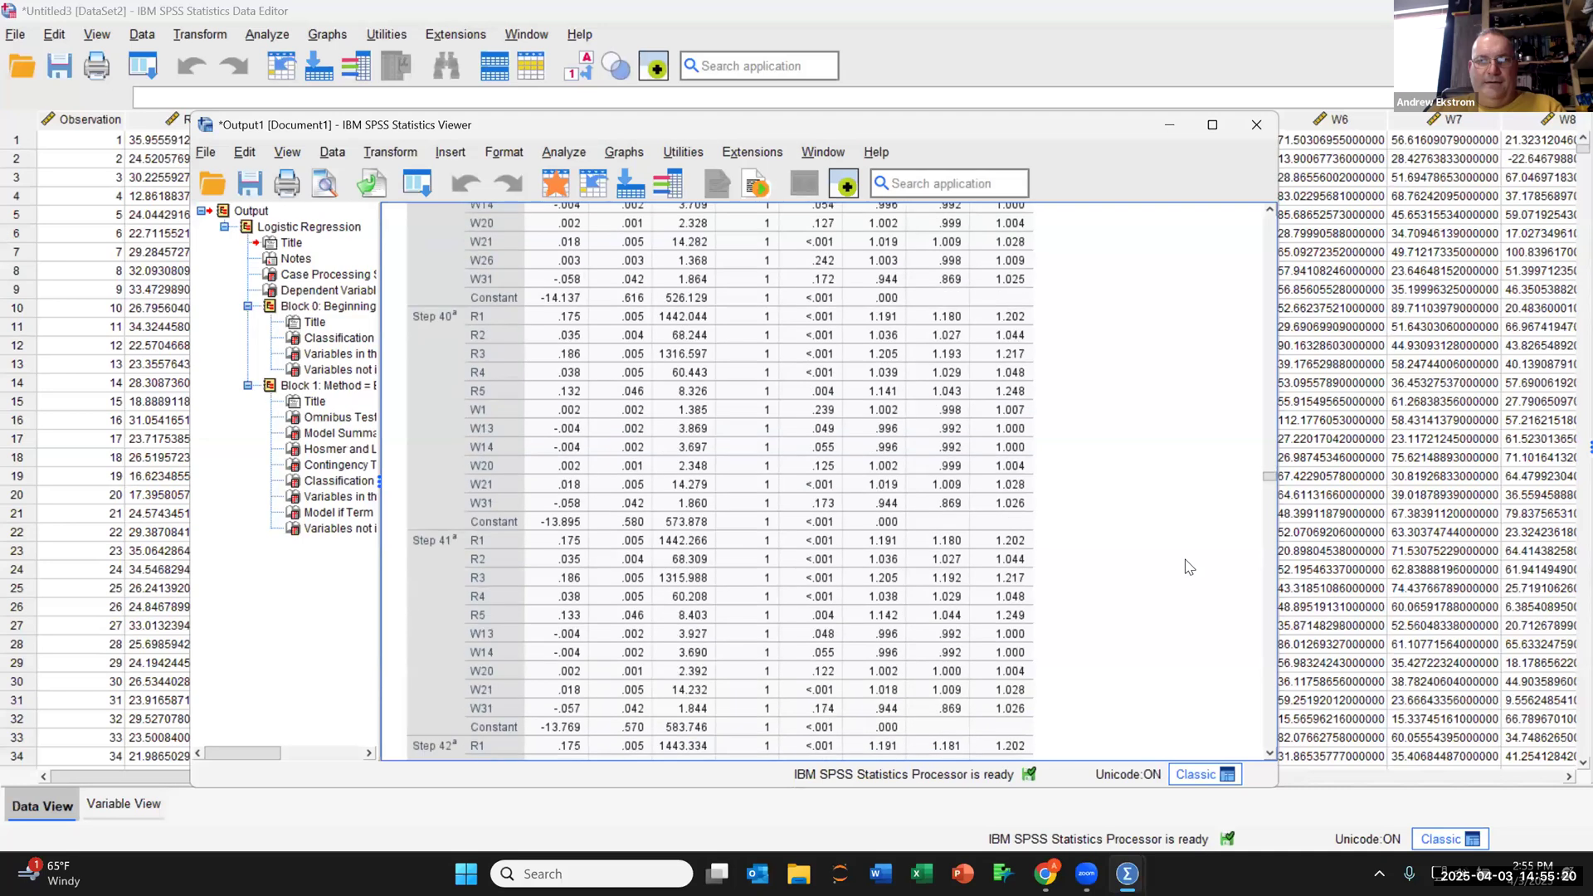
{"action": "scroll", "coordinate": [1188, 566], "scroll_direction": "up", "scroll_amount": 10}
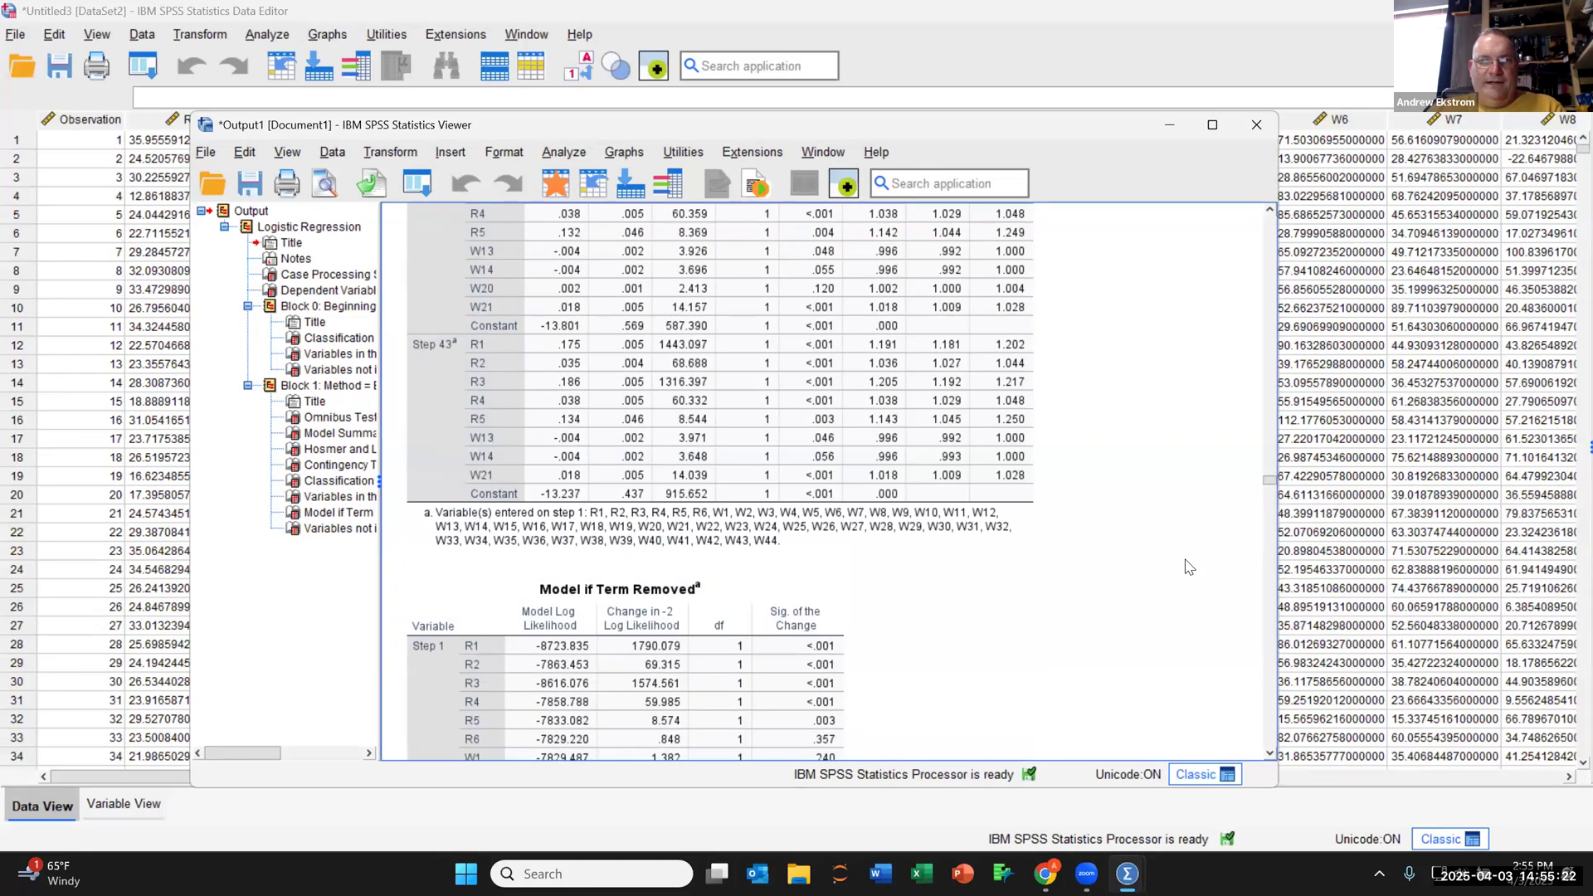
{"action": "left_click", "coordinate": [855, 480]}
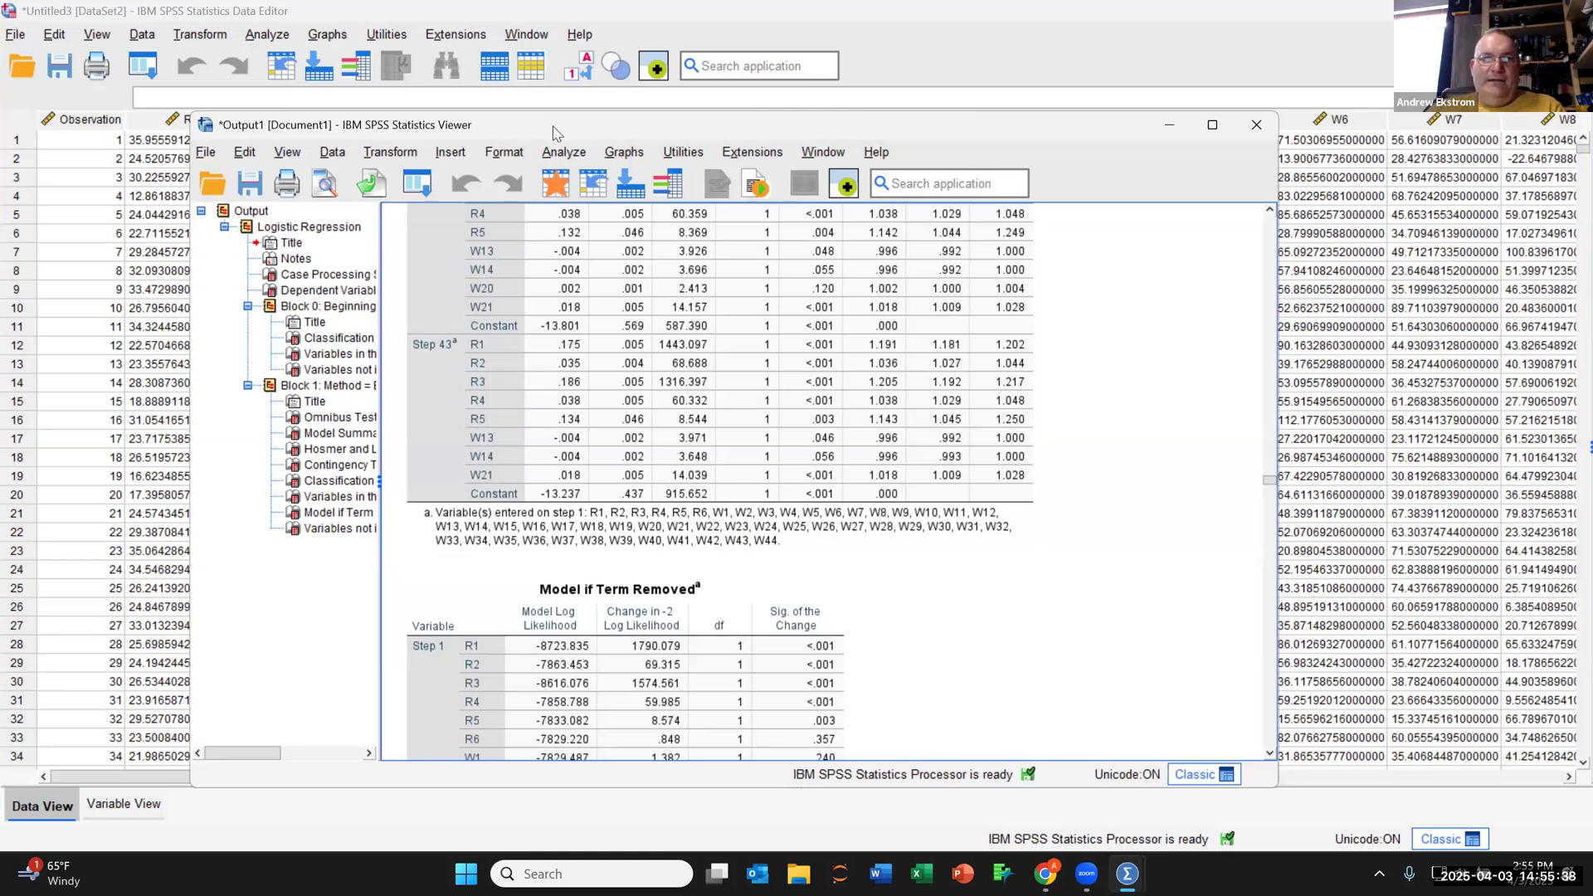
{"action": "left_click_drag", "start_coordinate": [554, 127], "coordinate": [553, 197]}
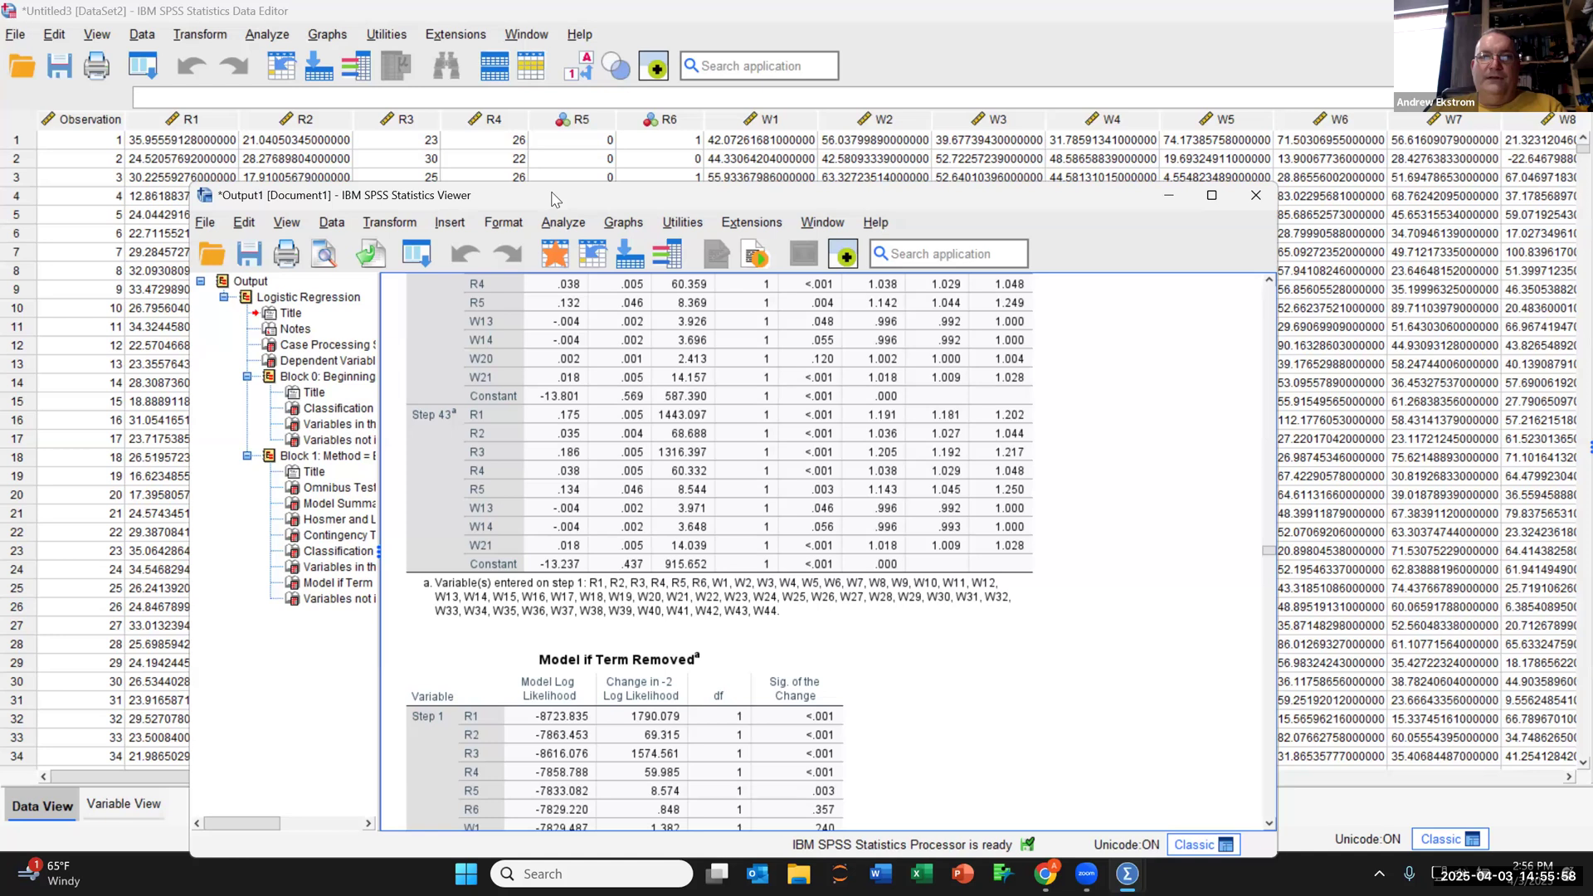
{"action": "left_click_drag", "start_coordinate": [552, 199], "coordinate": [469, 149]}
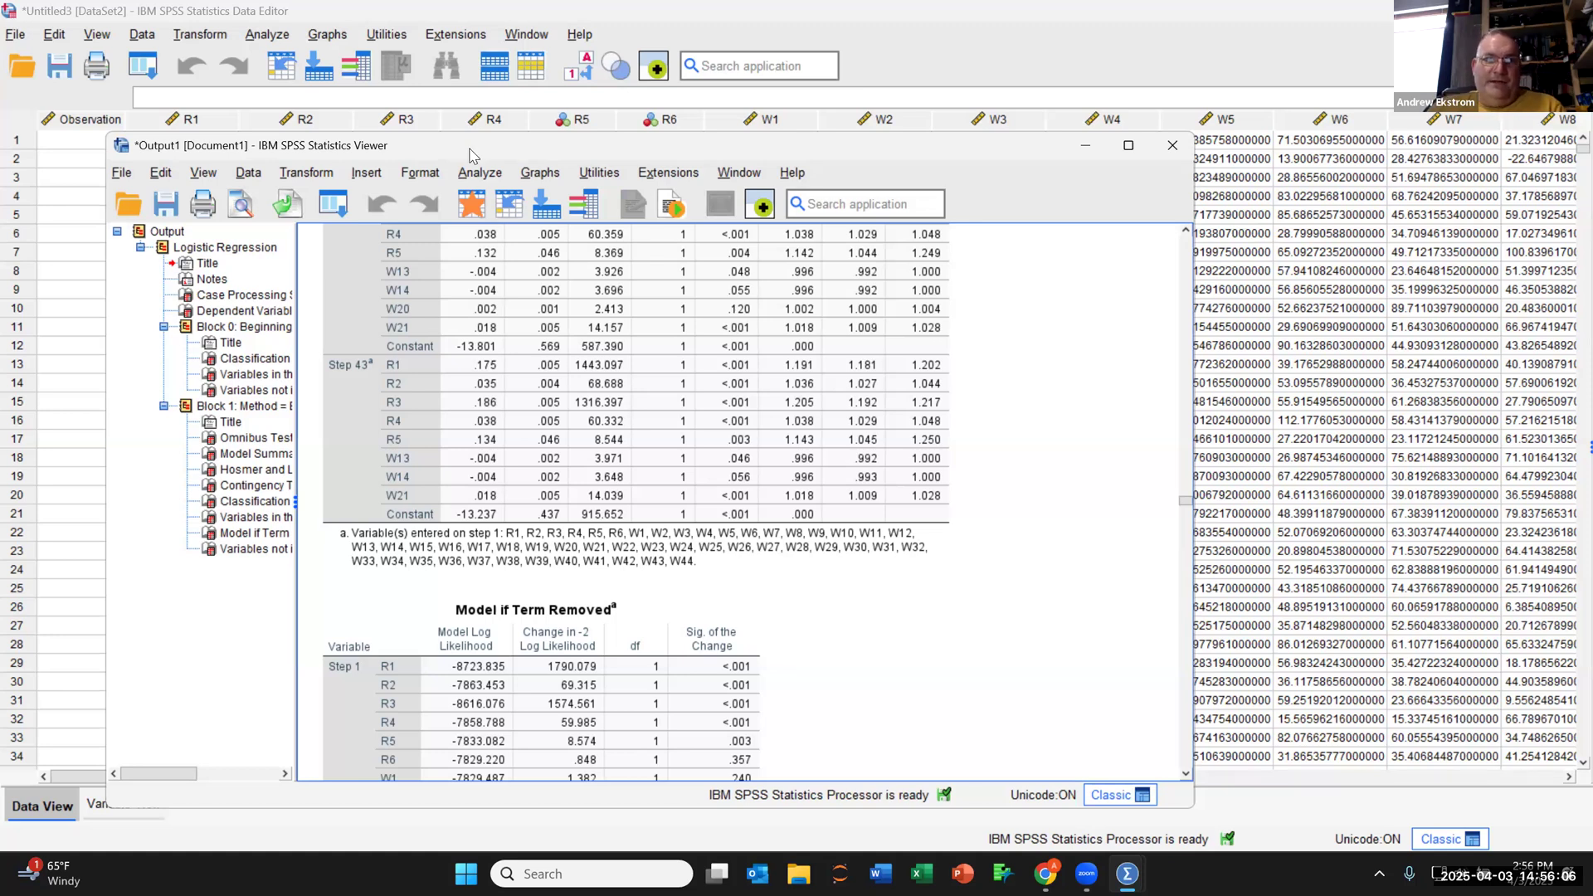
Compare the final Step 43 variables in the equation with the Step 1 rows of the Model if Term Removed table.
{"action": "left_click", "coordinate": [485, 236]}
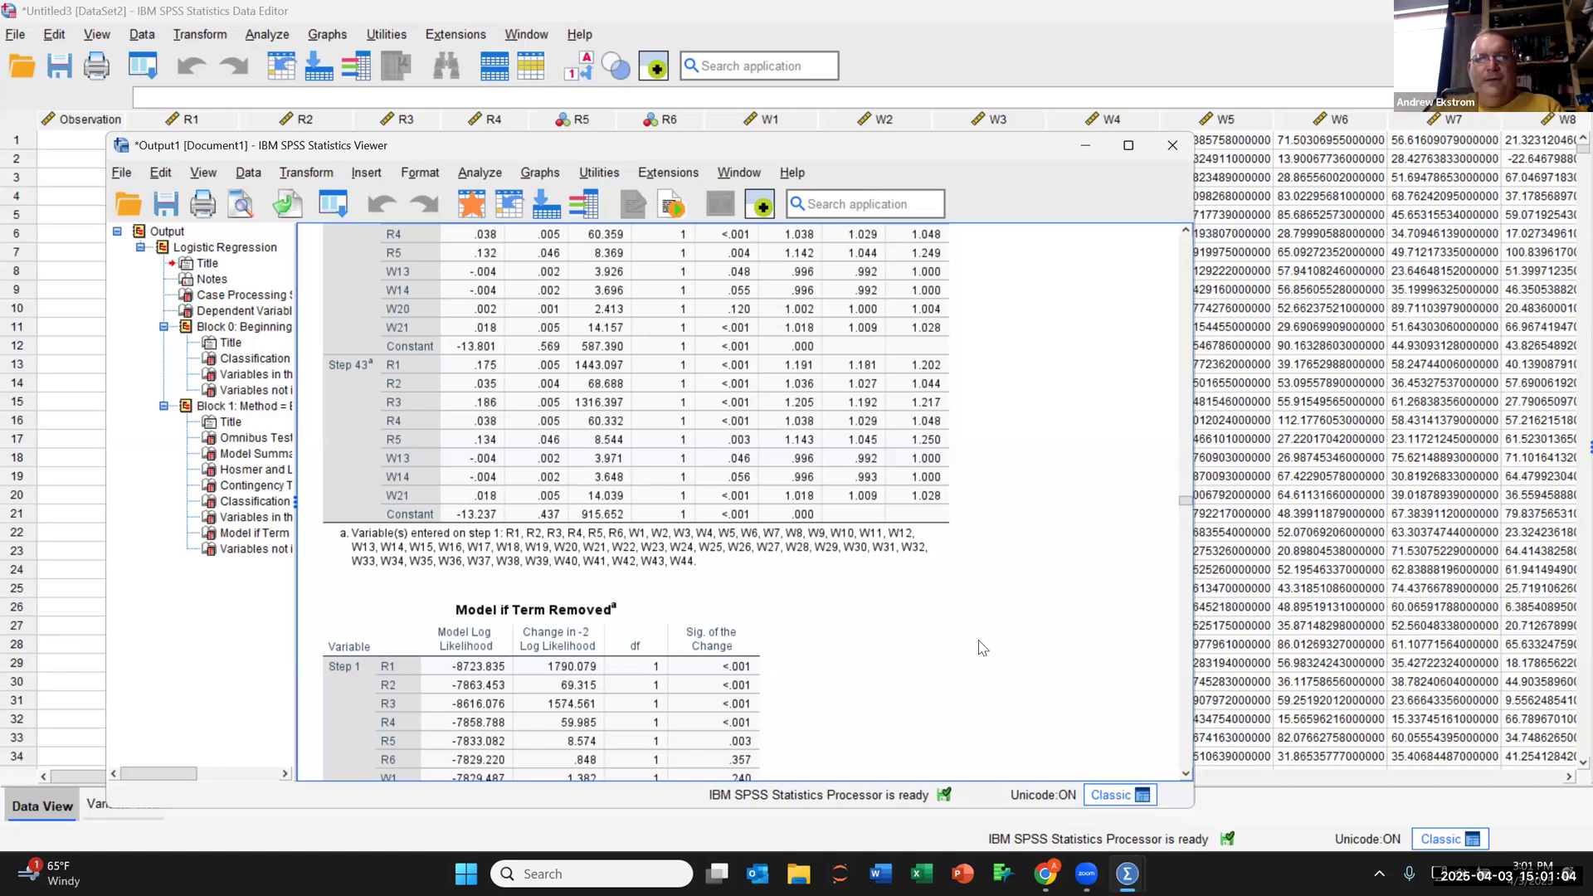
{"action": "left_click", "coordinate": [817, 570]}
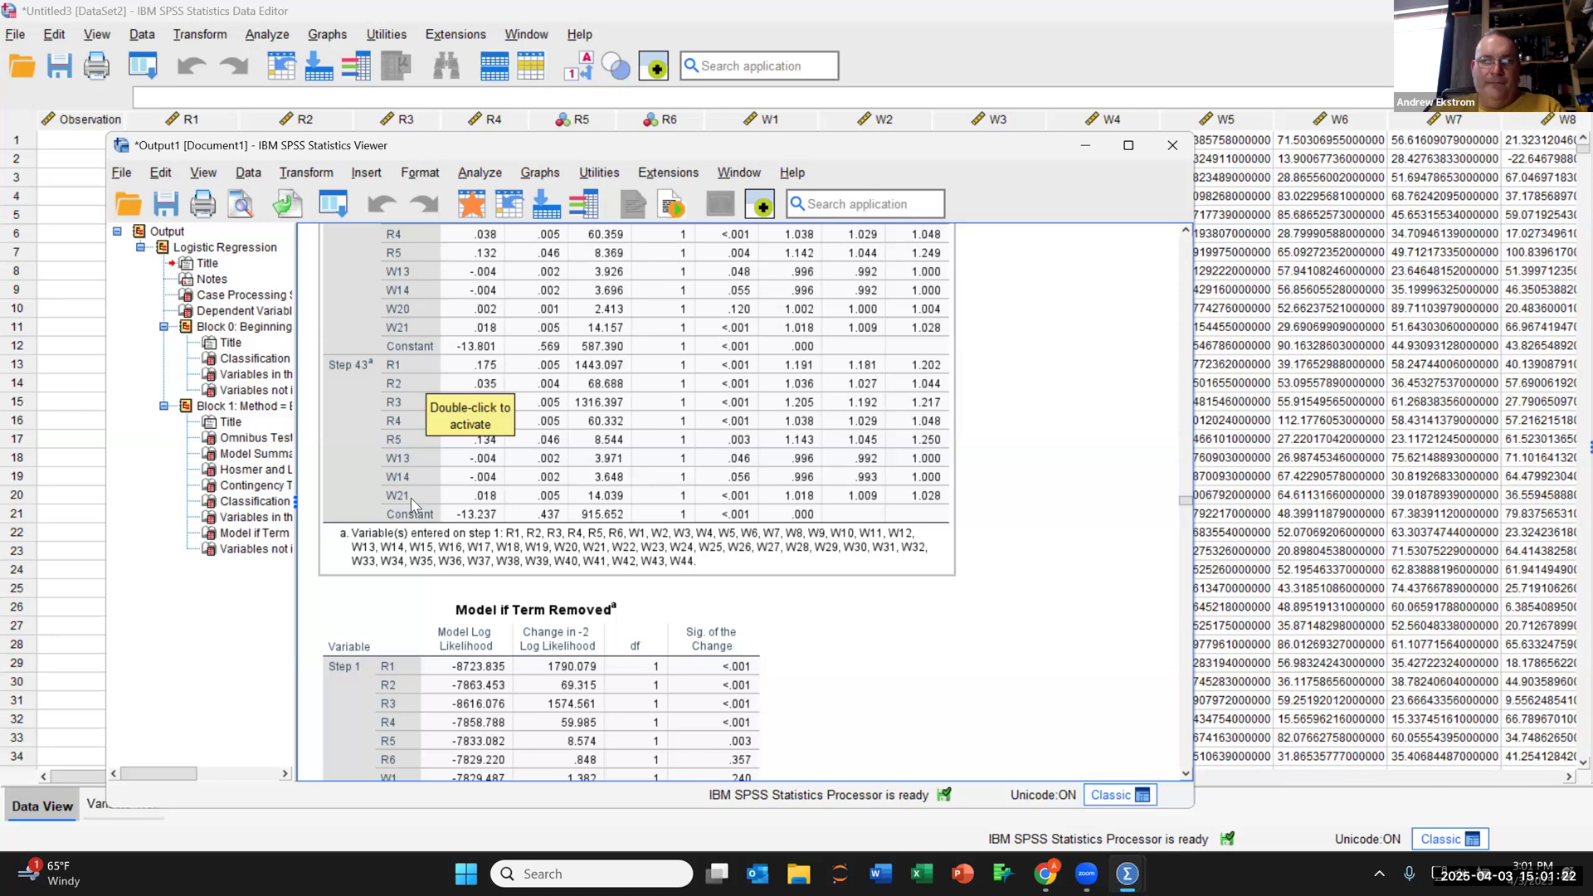
{"action": "scroll", "coordinate": [411, 498], "scroll_direction": "down", "scroll_amount": 3}
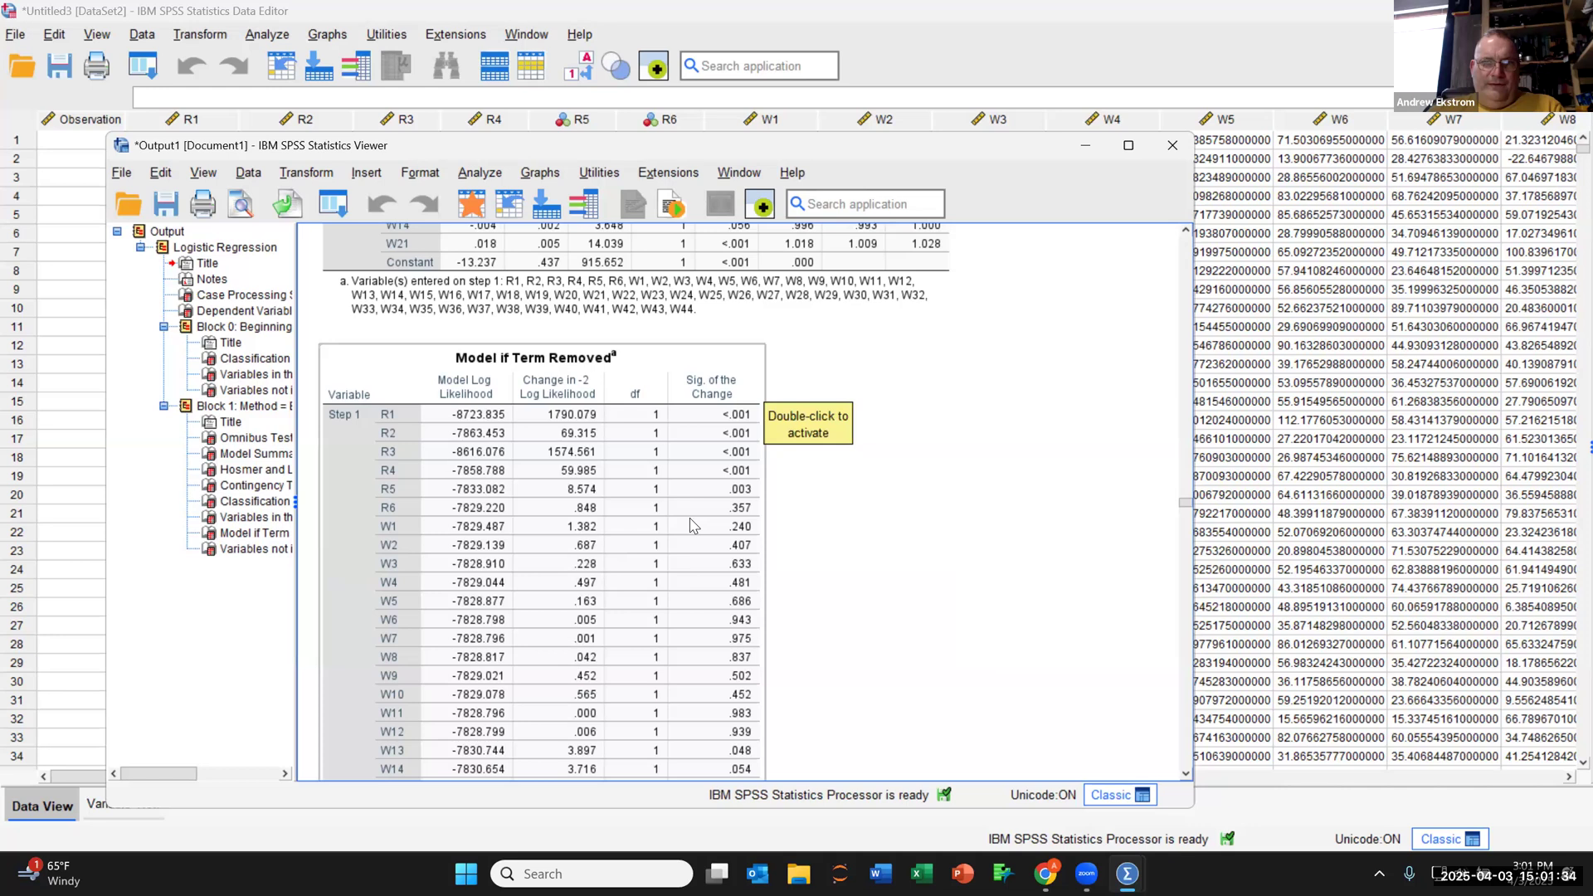
{"action": "scroll", "coordinate": [692, 524], "scroll_direction": "down", "scroll_amount": 5}
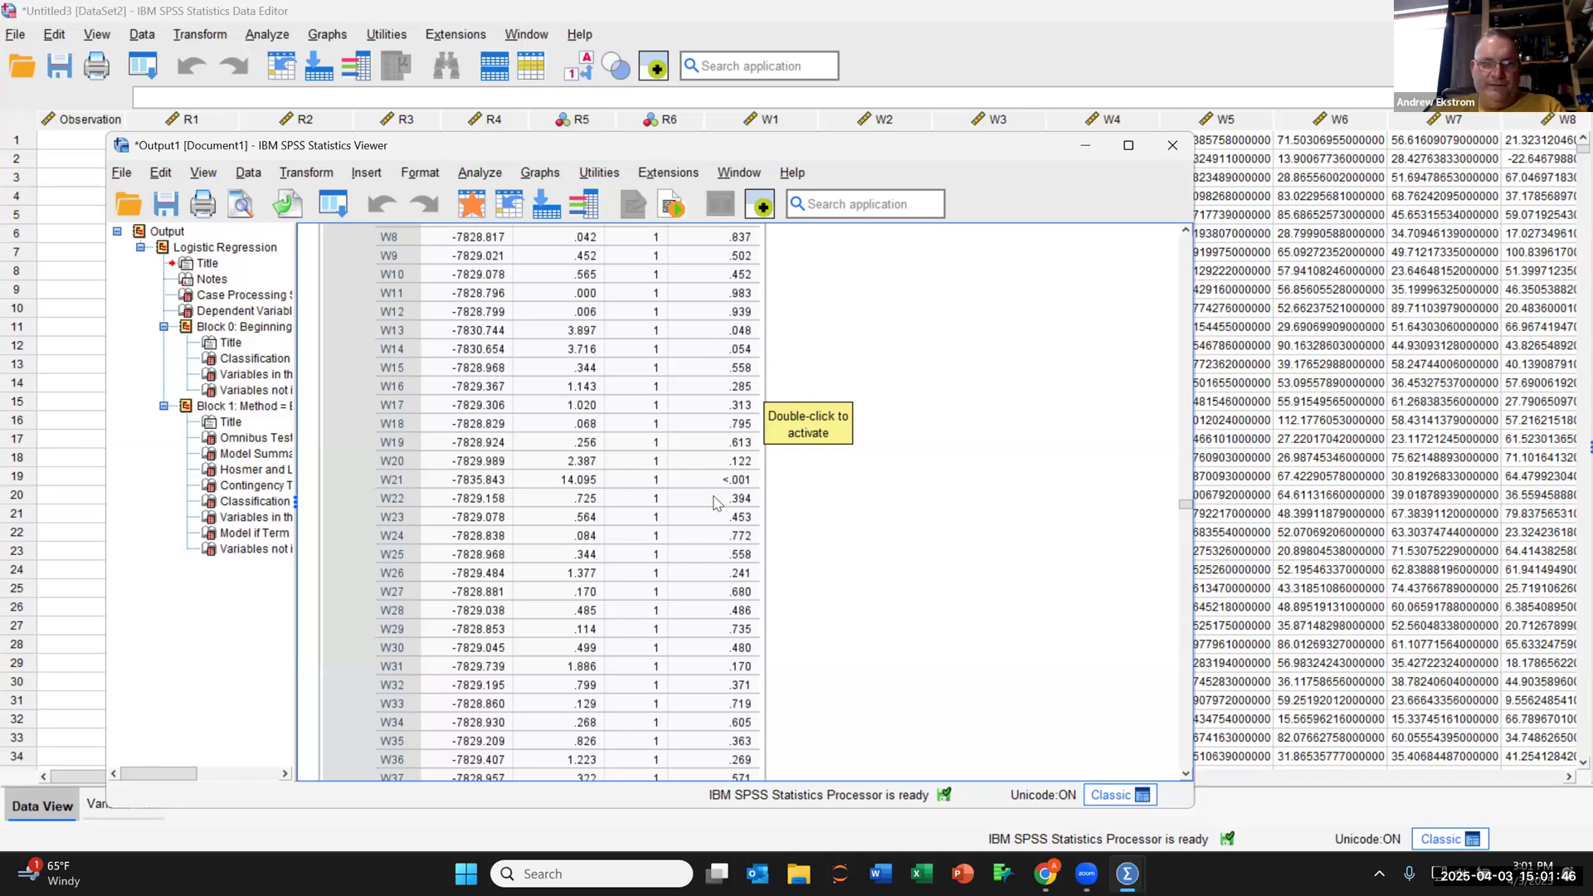
{"action": "scroll", "coordinate": [718, 684], "scroll_direction": "up", "scroll_amount": 10}
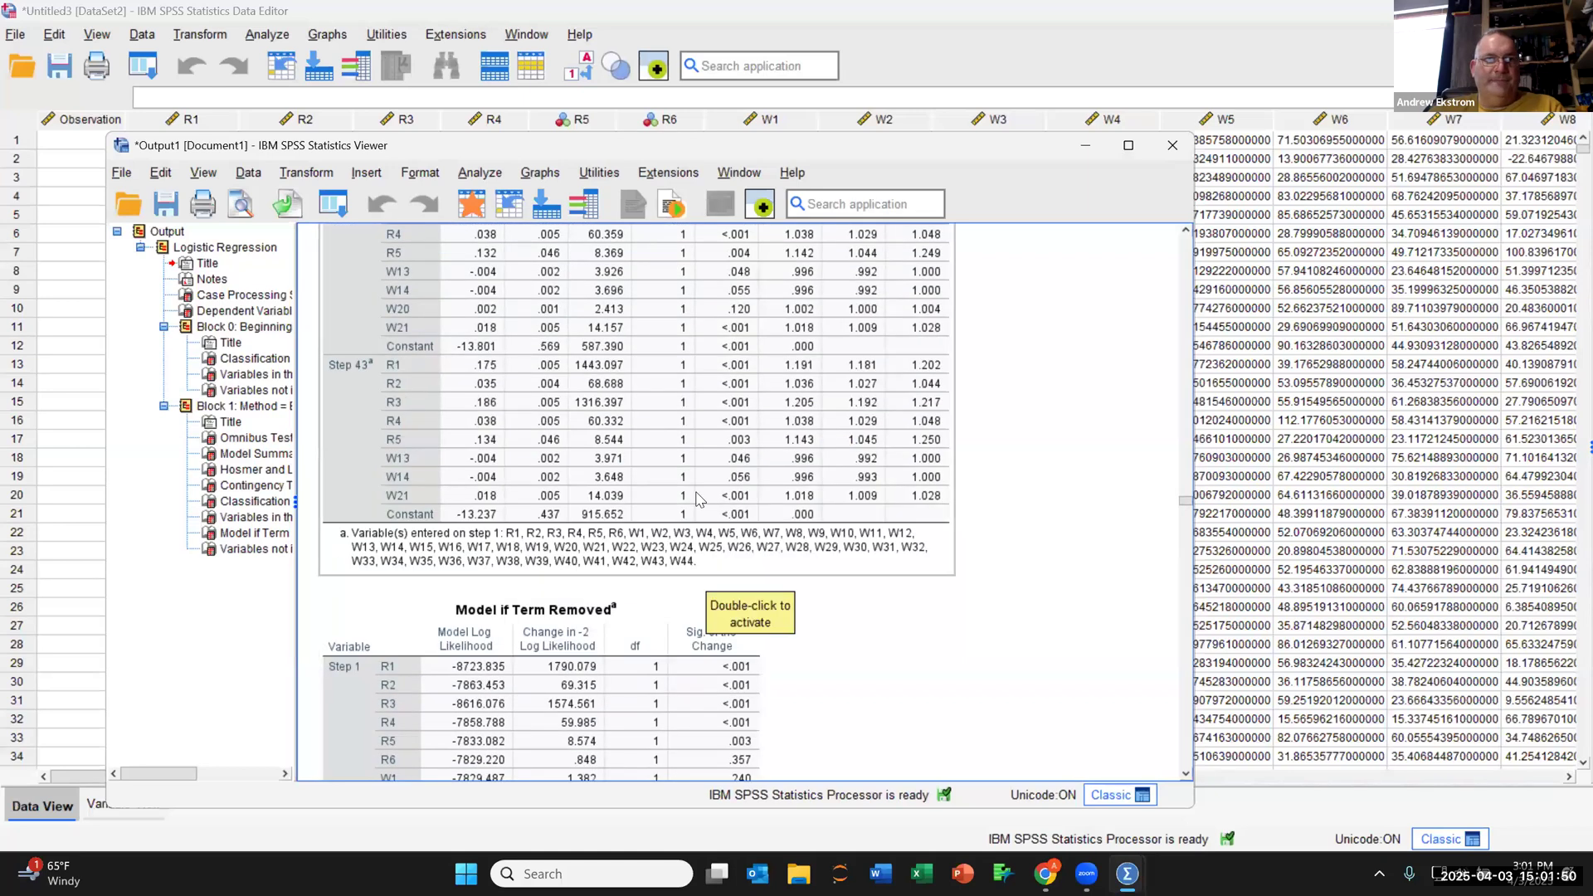
Reopen the binary logistic regression on Y_05_05 and set its classification cutoff to 0.4.
{"action": "left_click", "coordinate": [479, 174]}
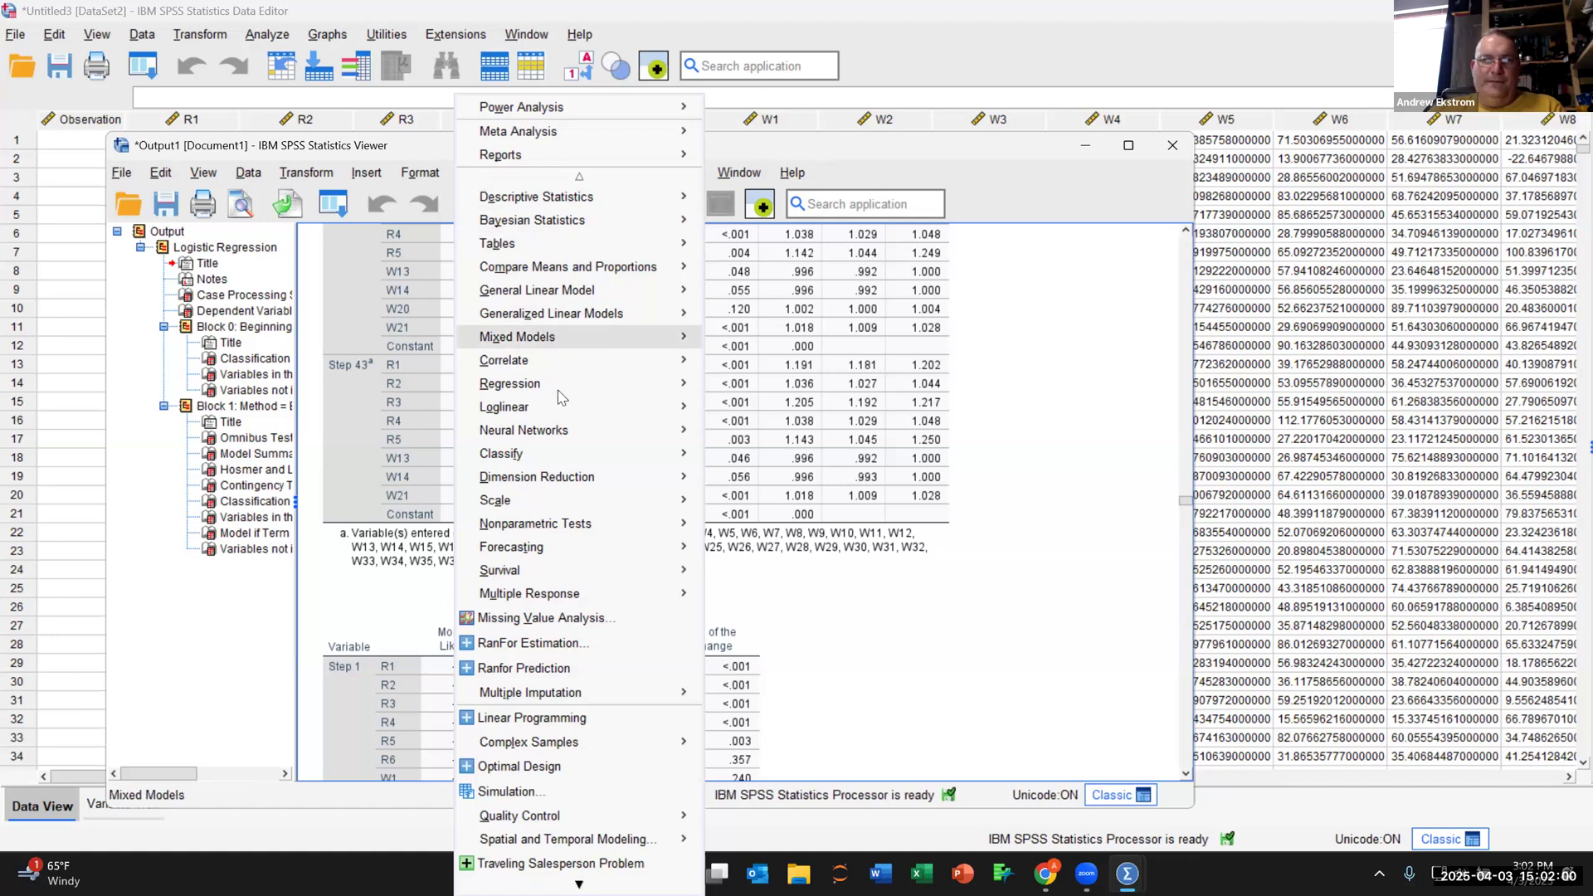
{"action": "mouse_move", "coordinate": [571, 358]}
{"action": "mouse_move", "coordinate": [576, 387]}
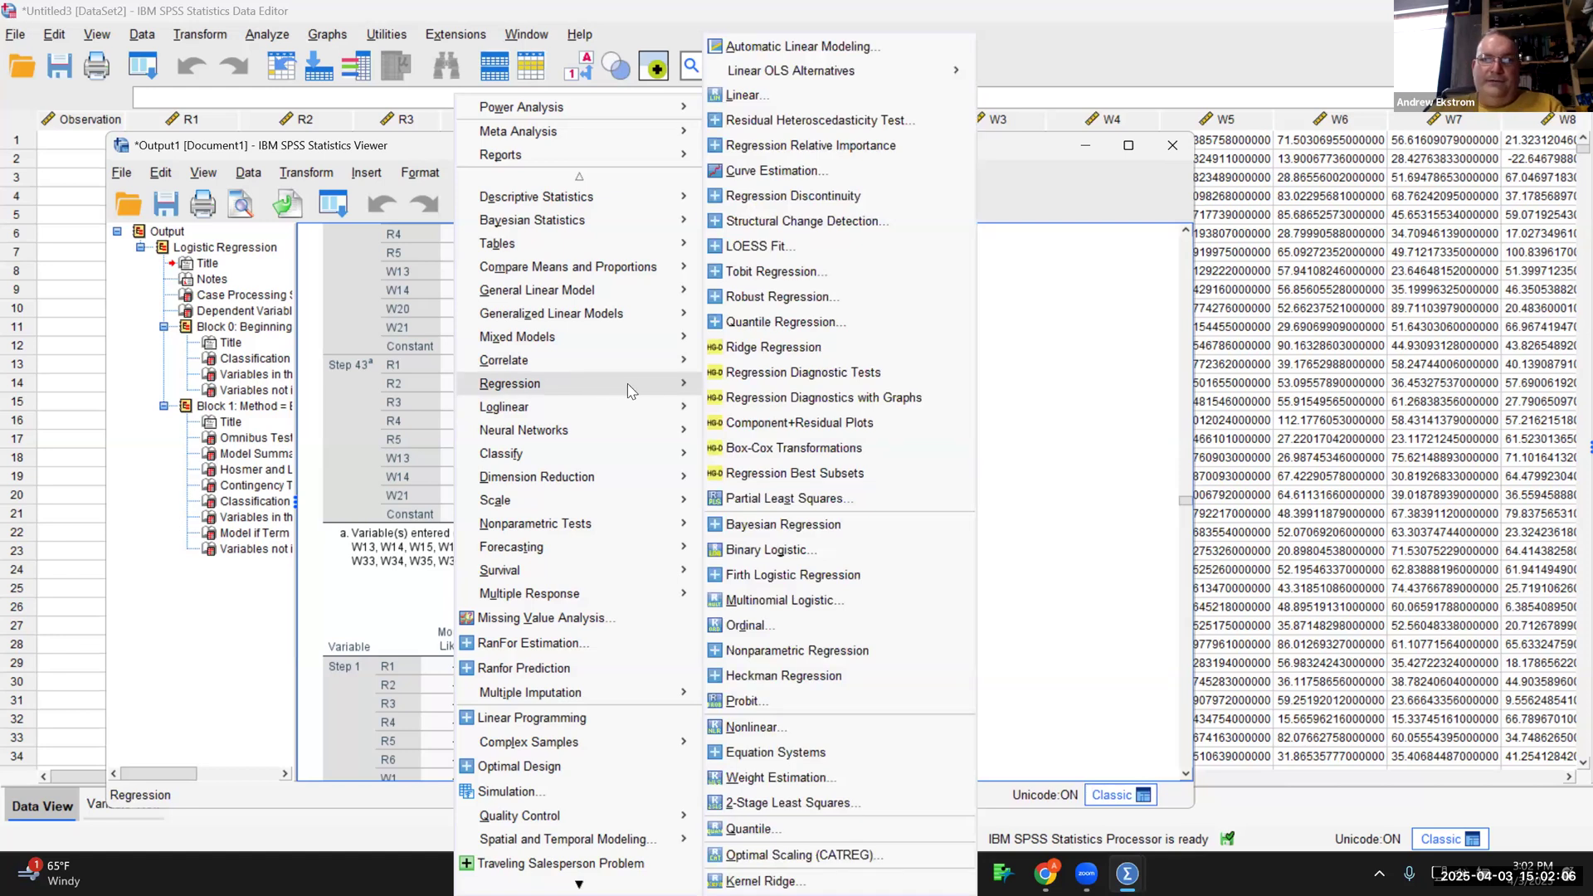
{"action": "left_click", "coordinate": [801, 557]}
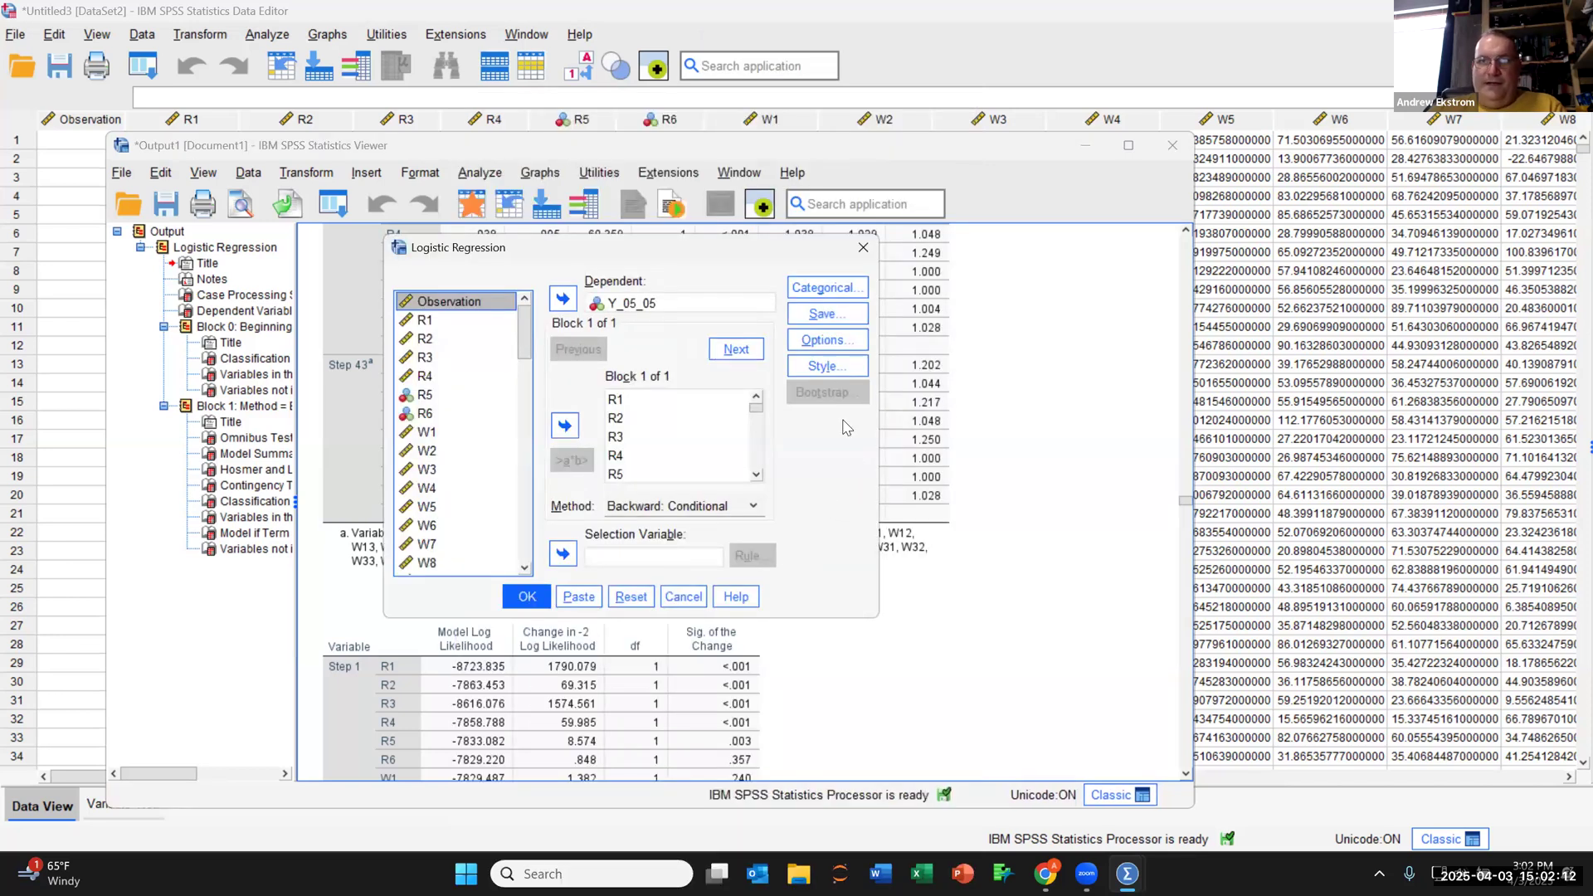
{"action": "left_click", "coordinate": [832, 348]}
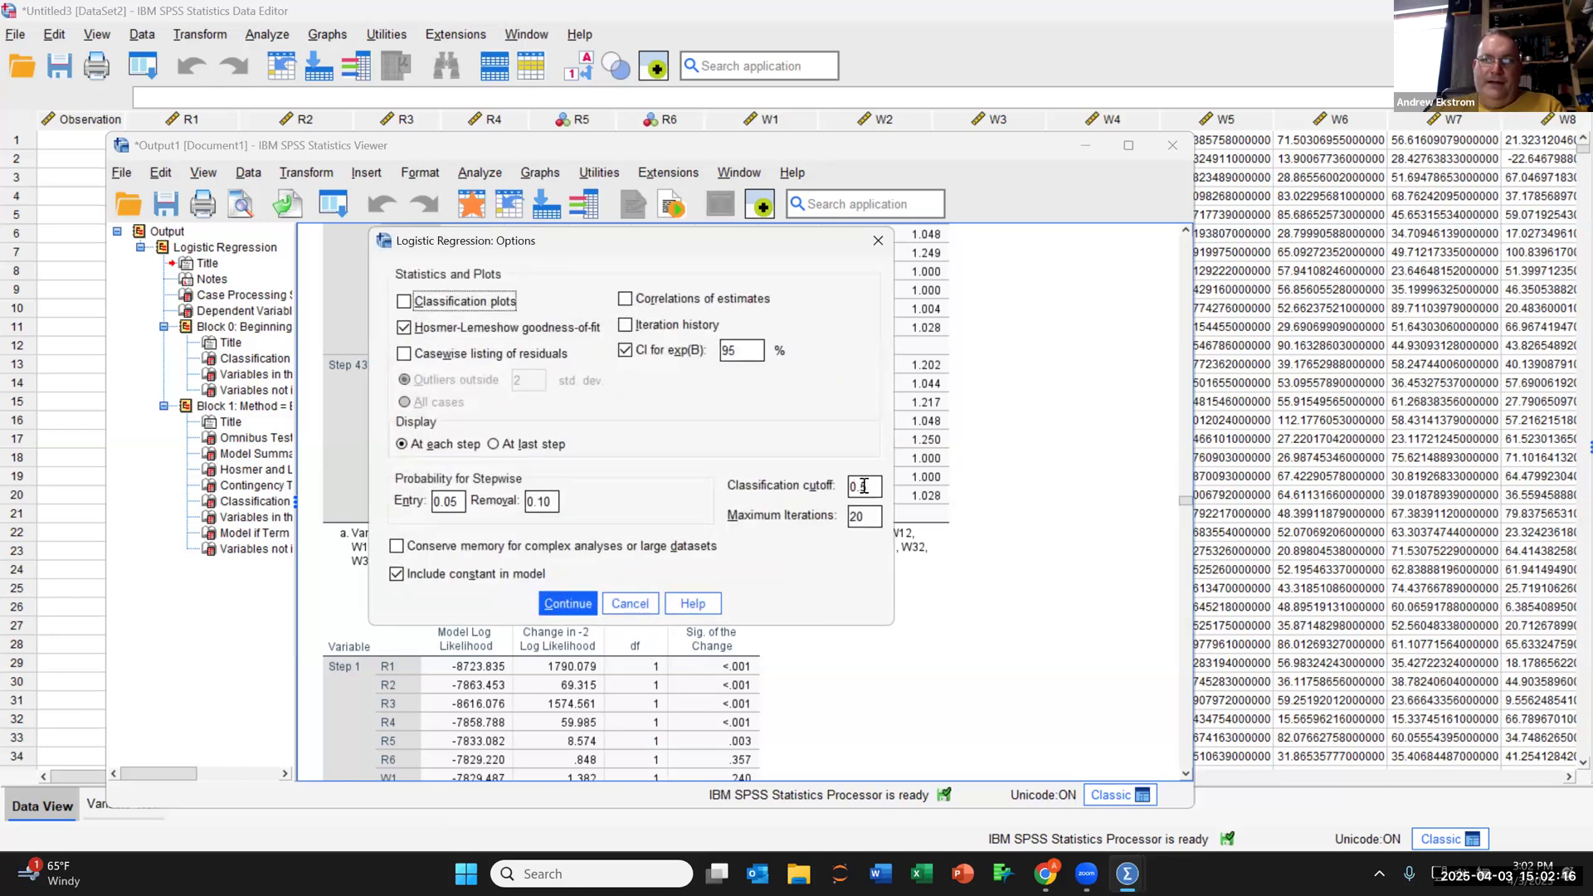
{"action": "left_click_drag", "start_coordinate": [862, 486], "coordinate": [876, 495]}
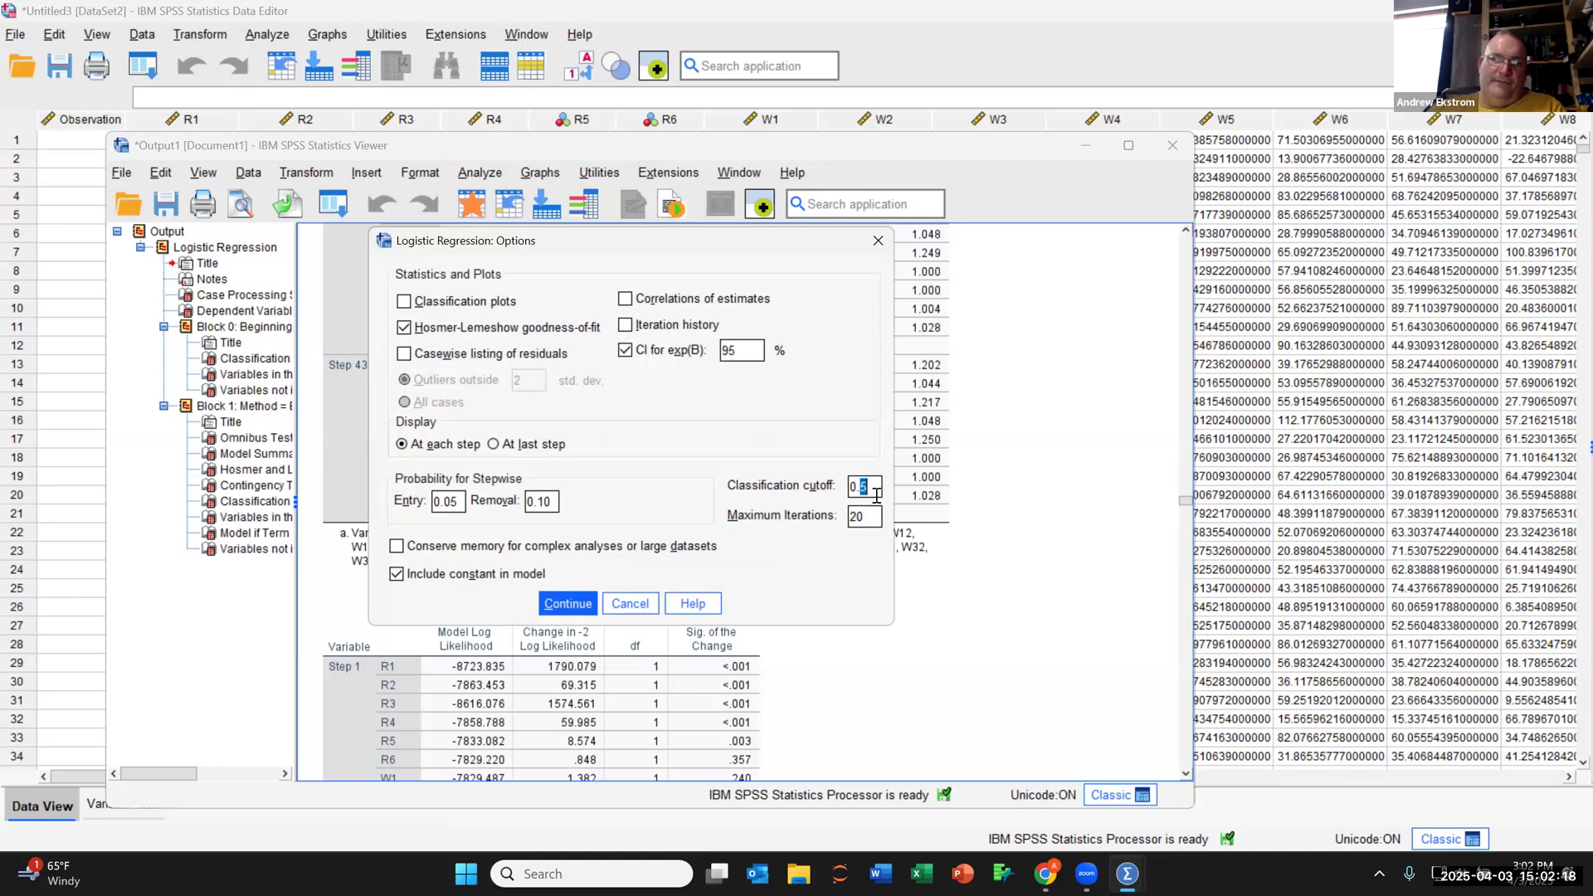
{"action": "type", "text": "4"}
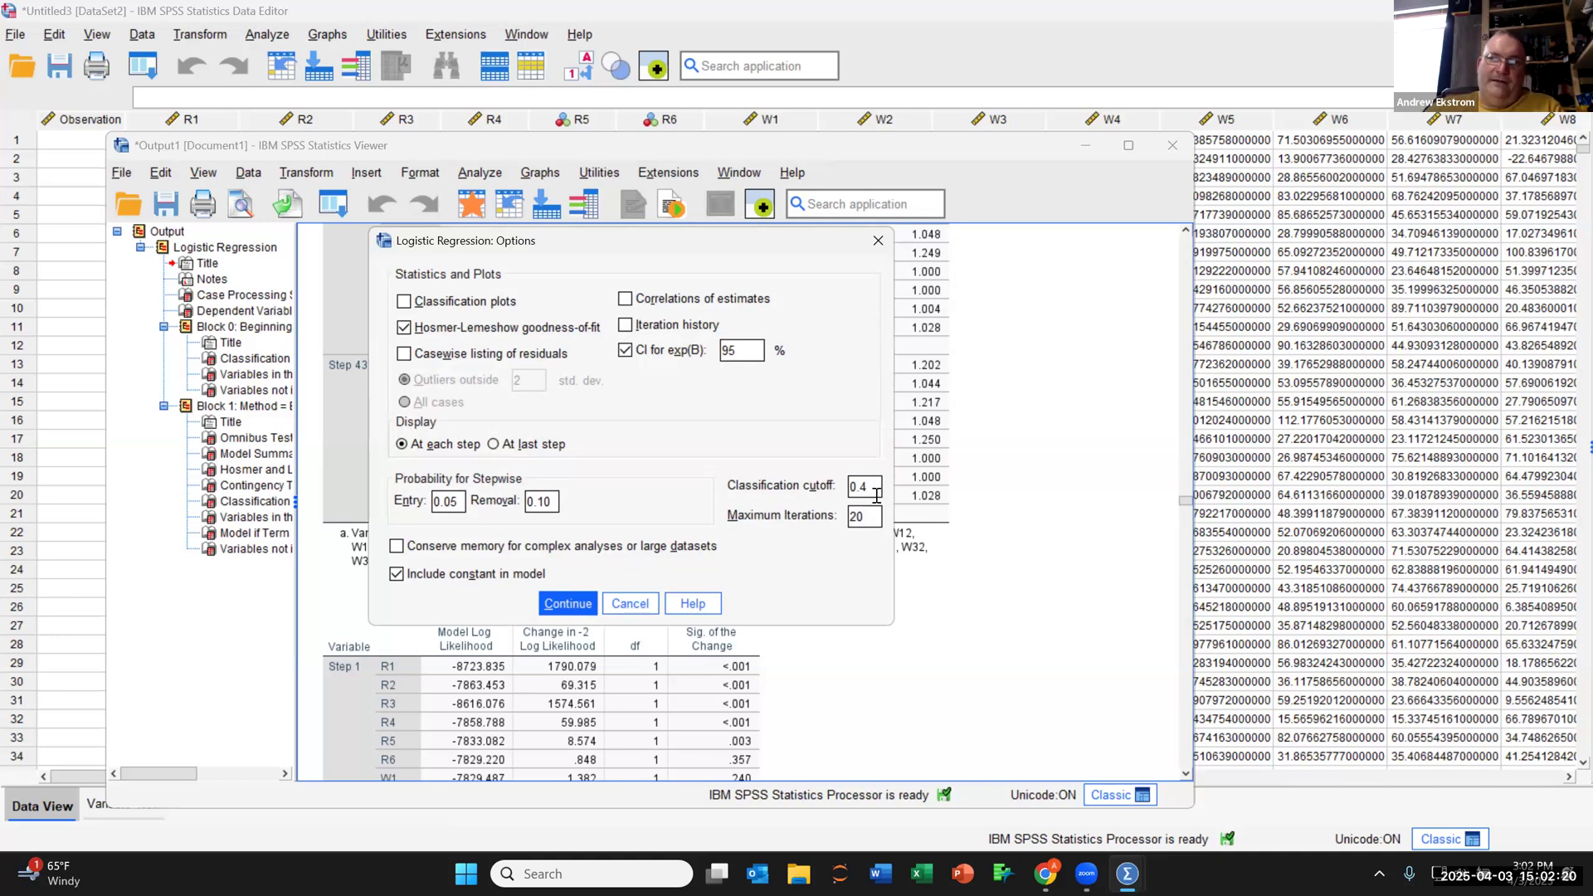
Exclude the Hosmer-Lemeshow goodness-of-fit test from the options and run the backward conditional regression.
{"action": "left_click", "coordinate": [404, 328]}
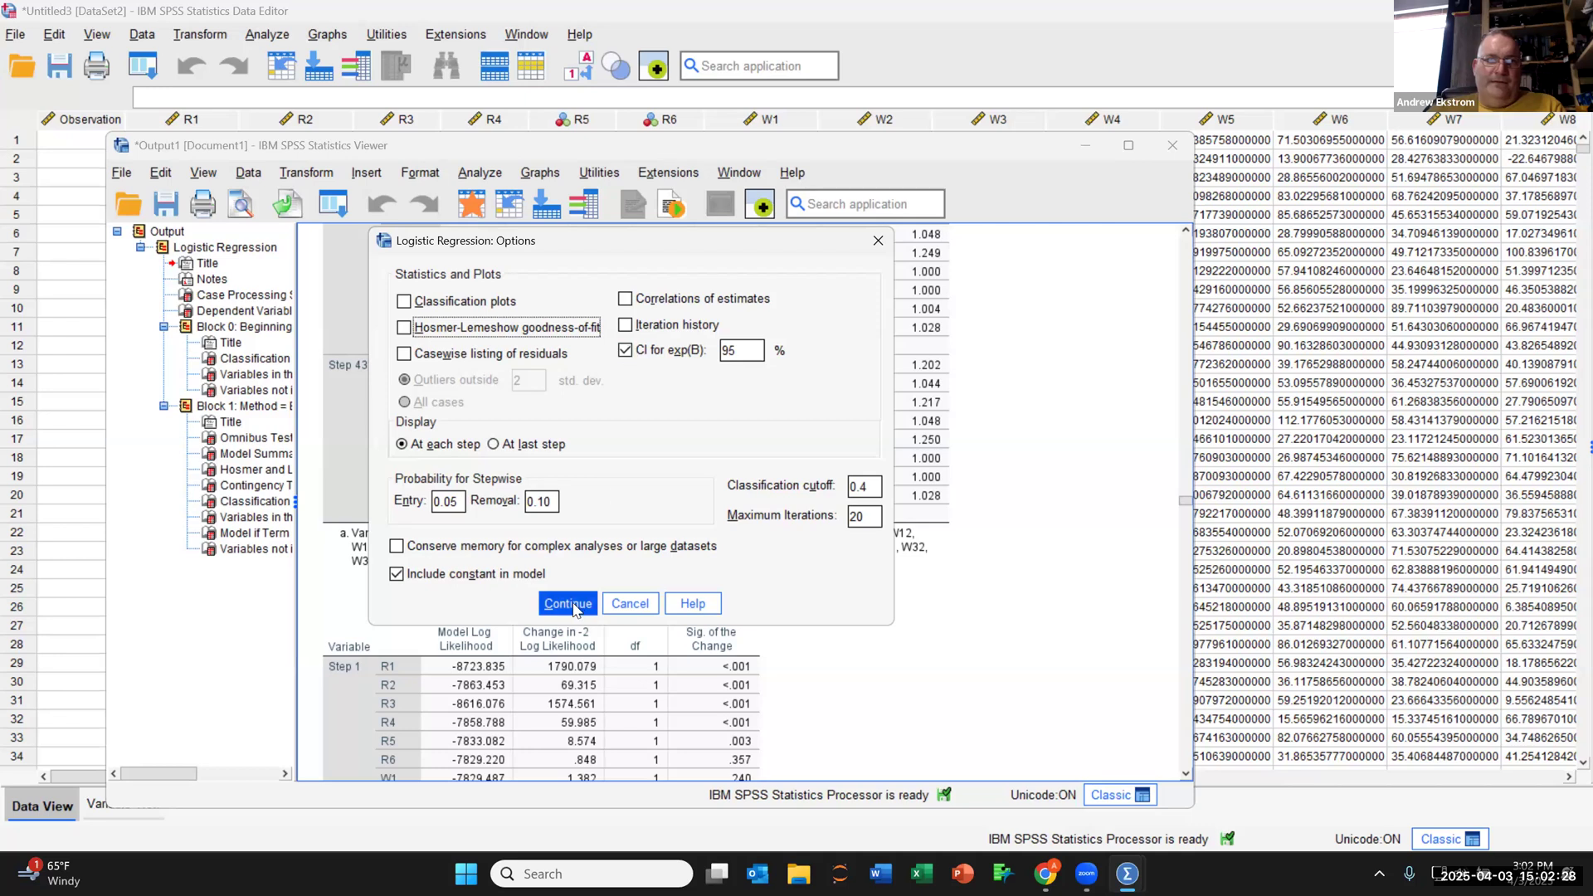
{"action": "left_click", "coordinate": [570, 605]}
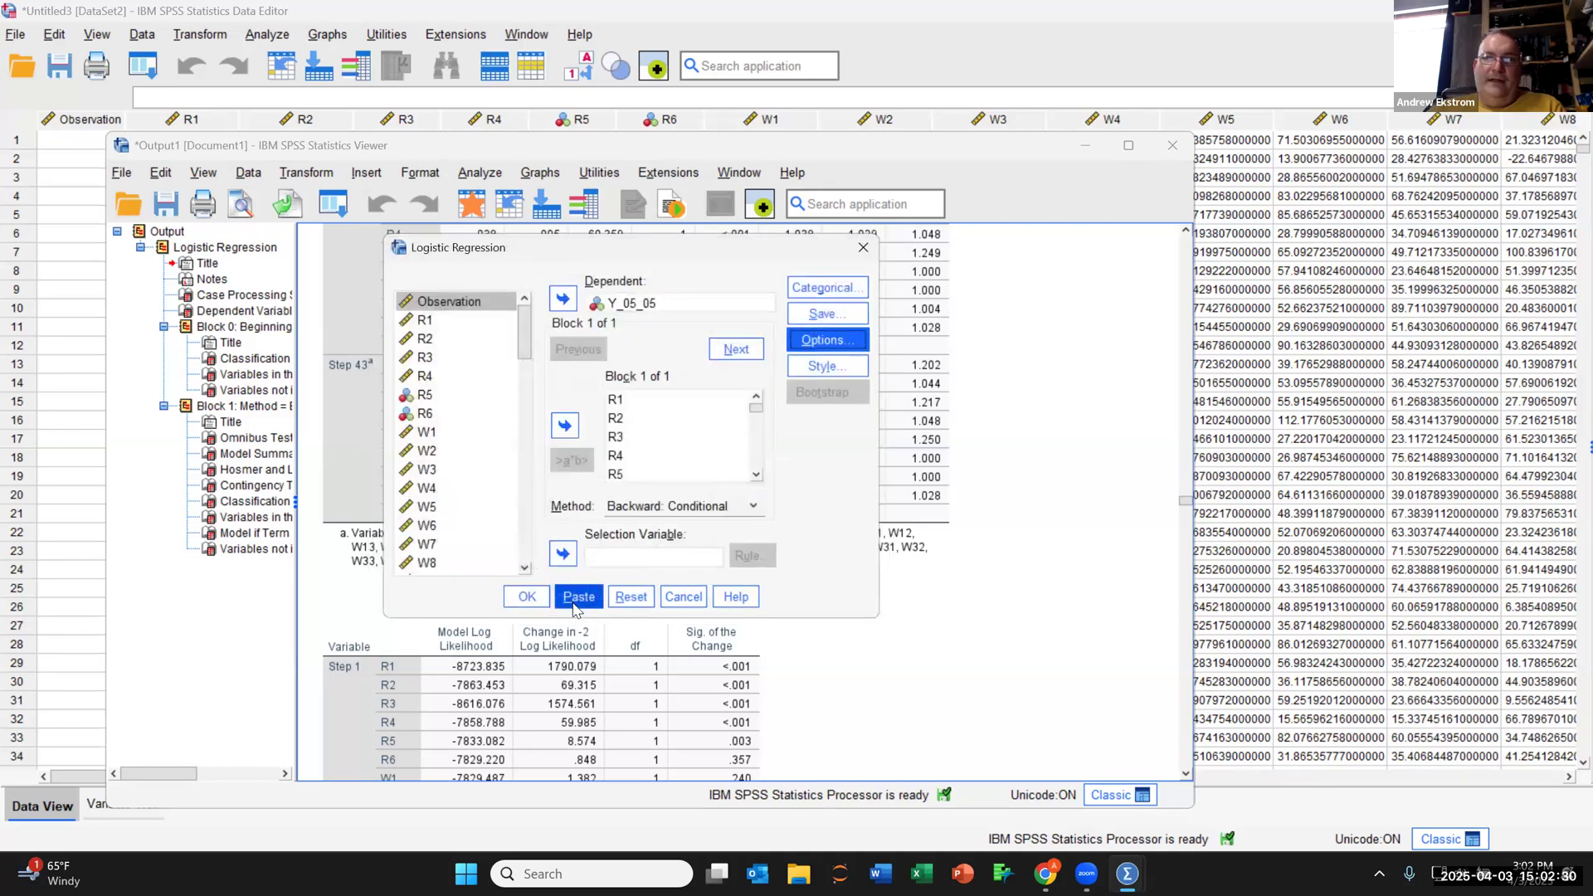
{"action": "left_click", "coordinate": [528, 597]}
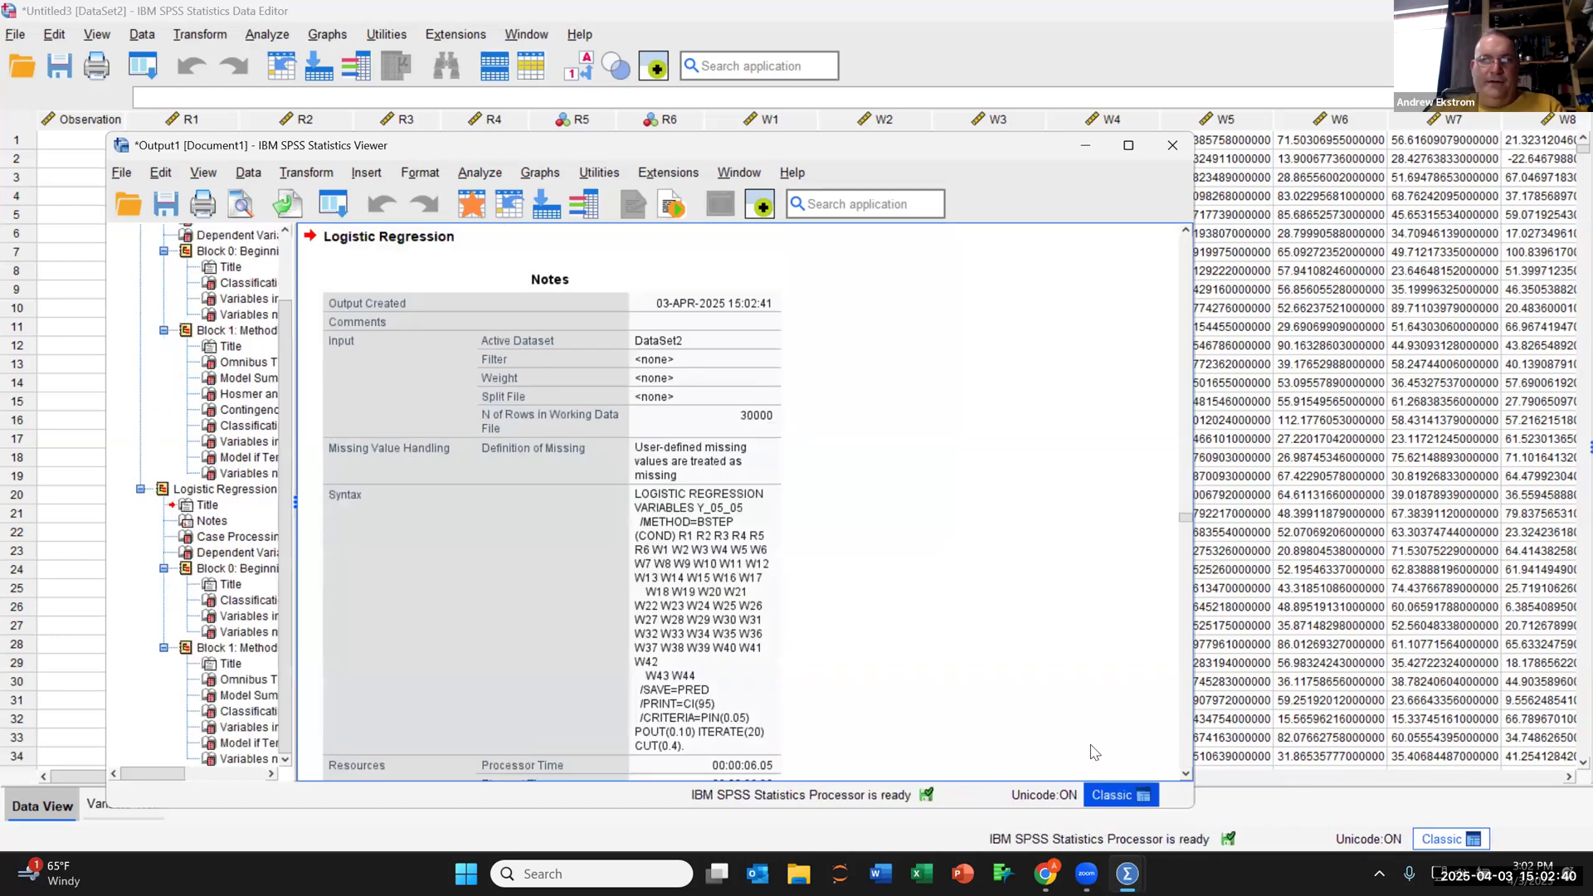
Examine the notes, case processing summary and Block 0 classification table of the new regression output.
{"action": "scroll", "coordinate": [977, 567], "scroll_direction": "down", "scroll_amount": 3}
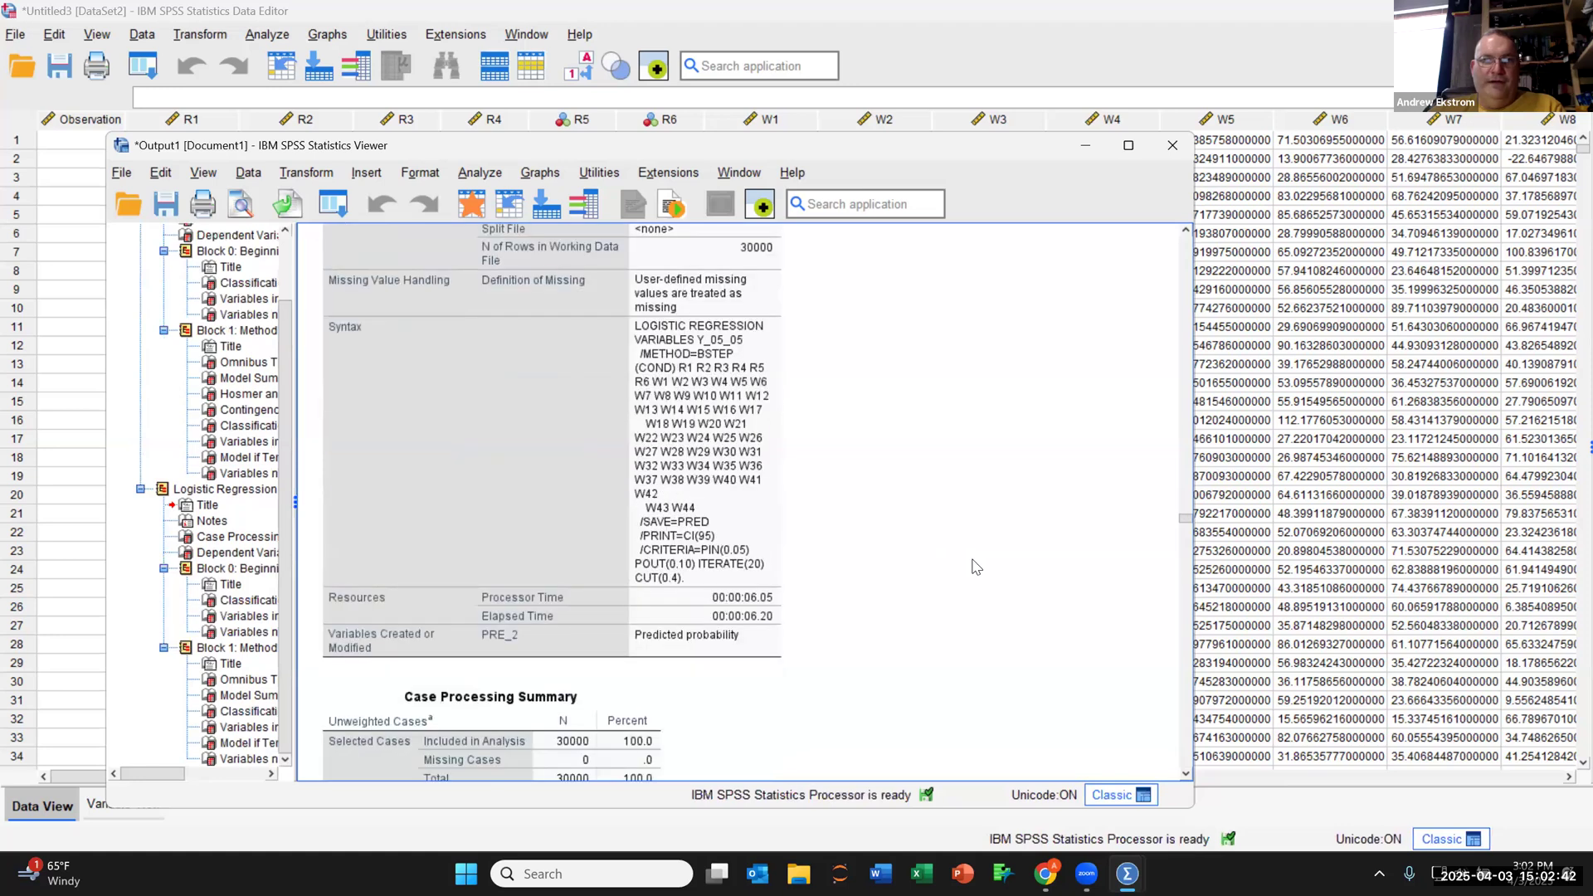
{"action": "scroll", "coordinate": [977, 567], "scroll_direction": "down", "scroll_amount": 18}
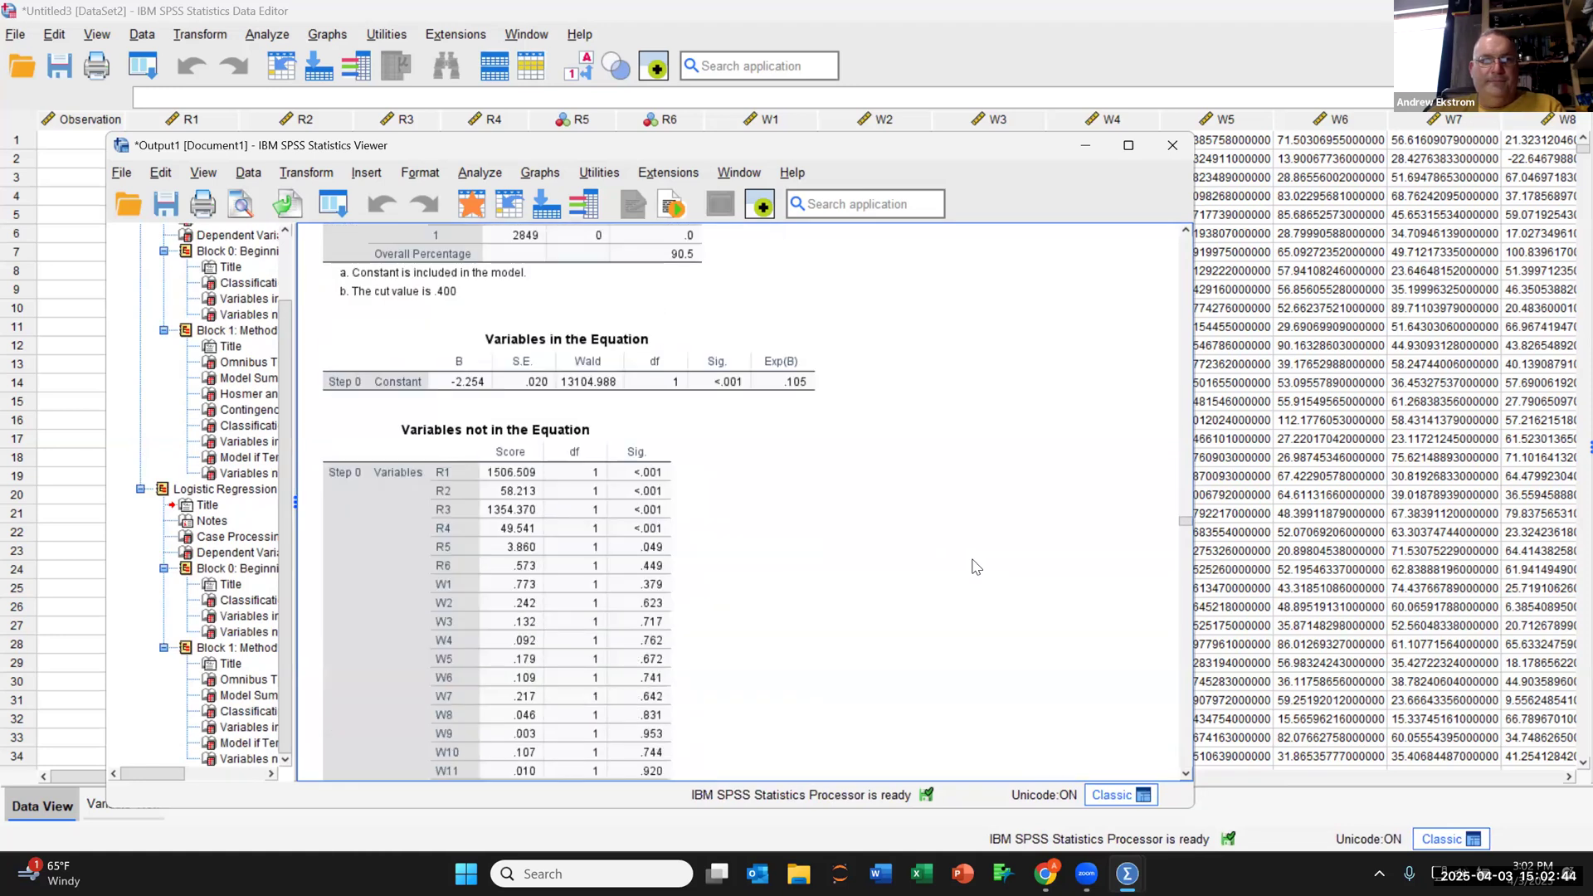
{"action": "scroll", "coordinate": [977, 567], "scroll_direction": "up", "scroll_amount": 13}
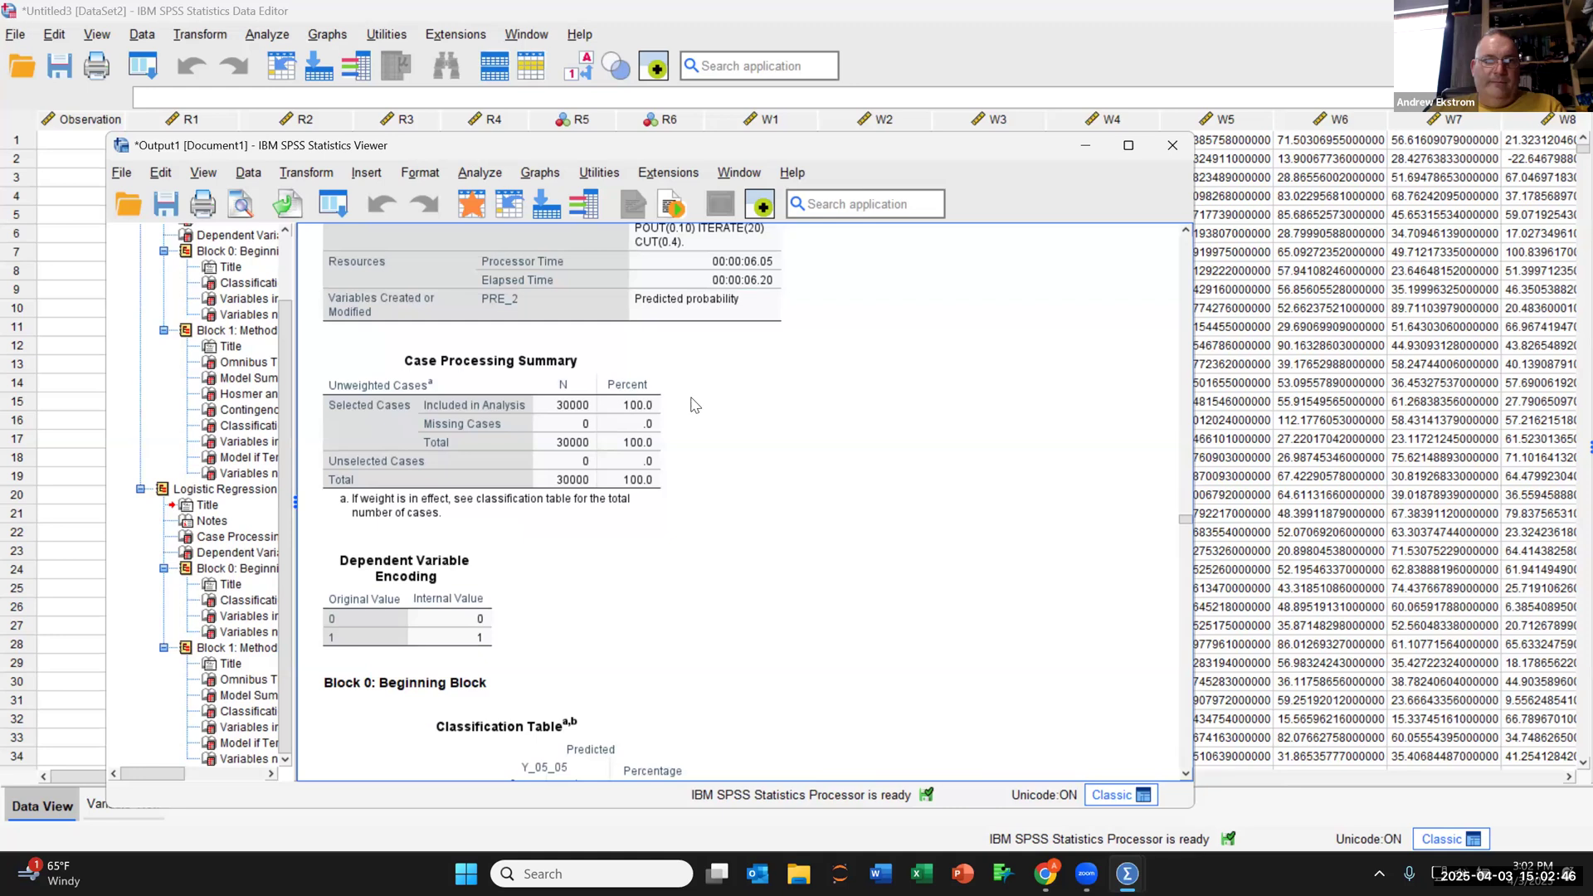
{"action": "scroll", "coordinate": [880, 470], "scroll_direction": "down", "scroll_amount": 3}
{"action": "left_click", "coordinate": [703, 610]}
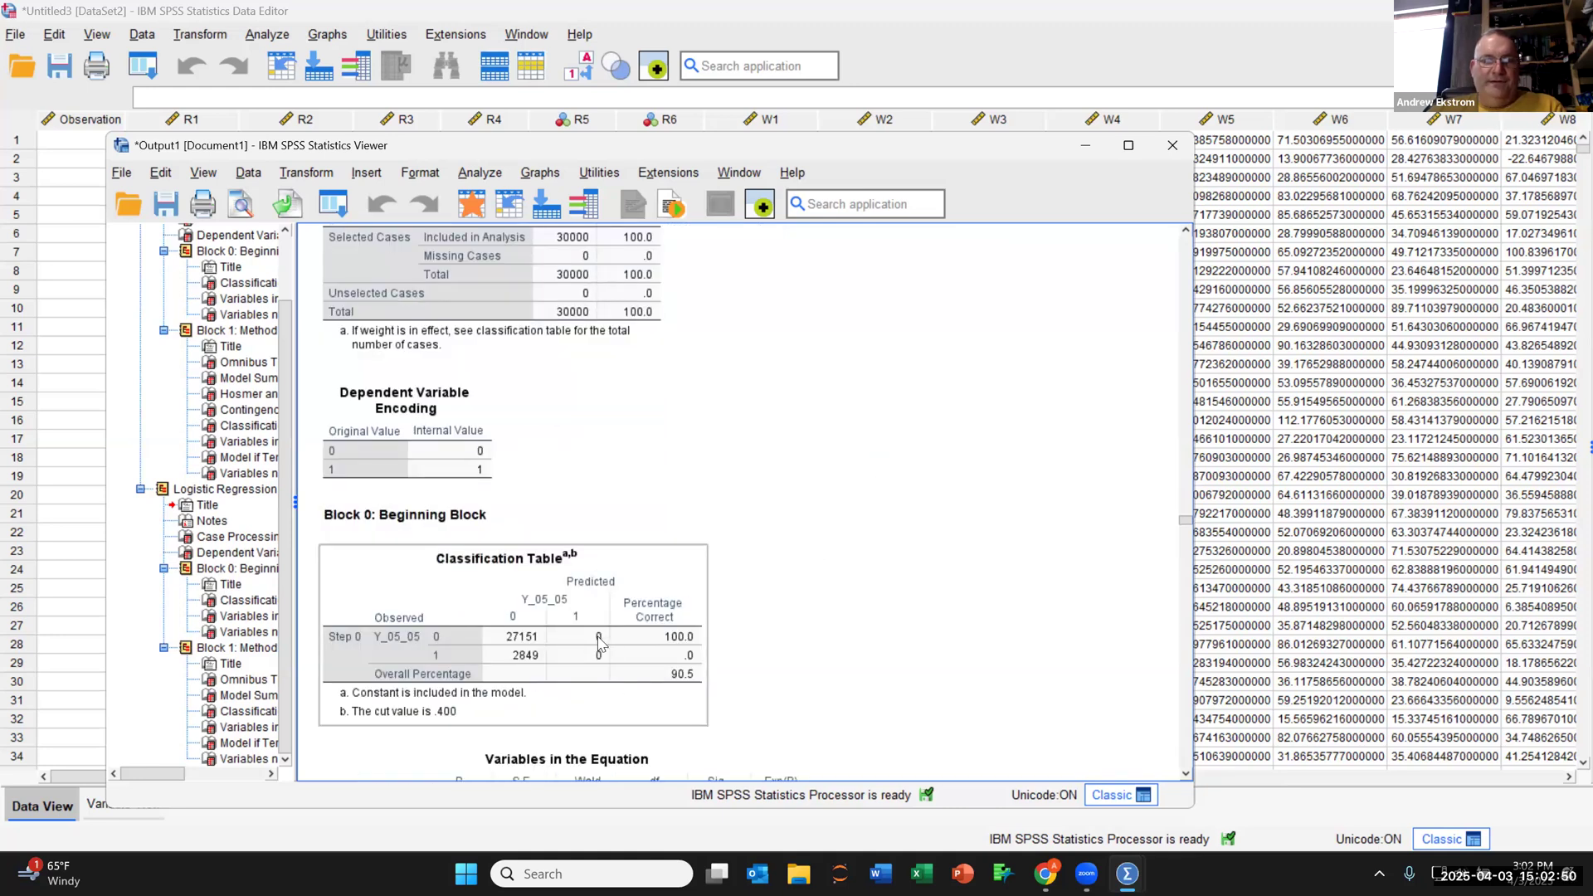
{"action": "left_click", "coordinate": [836, 637]}
{"action": "scroll", "coordinate": [839, 638], "scroll_direction": "down", "scroll_amount": 8}
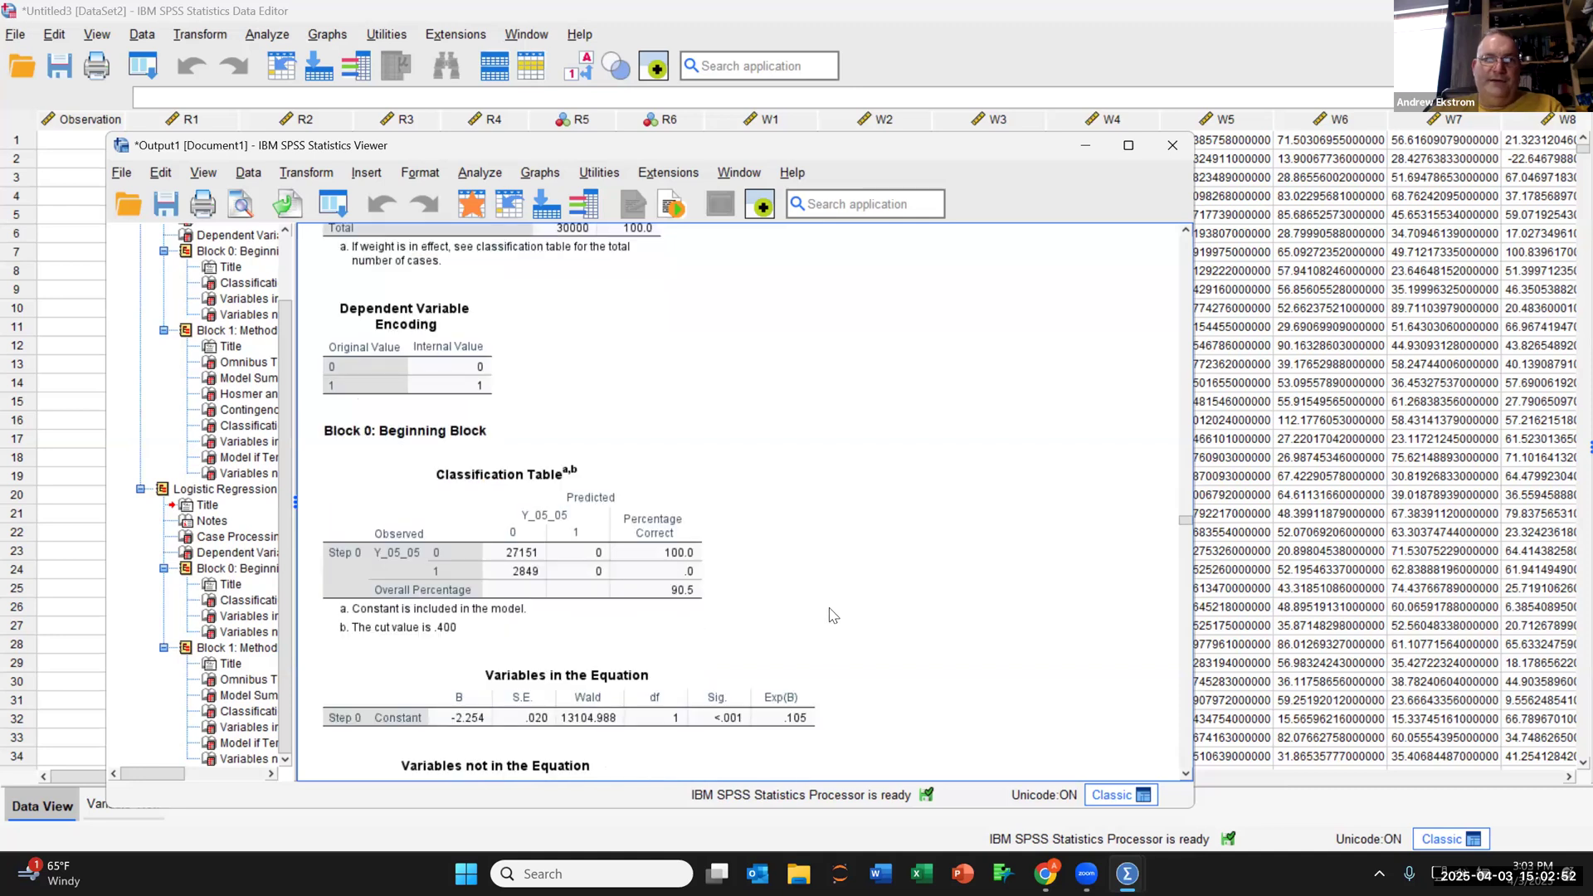
Examine the Block 1 Classification Table for the 0.4 cutoff down to Step 43, passing the omnibus tests and model summary.
{"action": "scroll", "coordinate": [833, 615], "scroll_direction": "down", "scroll_amount": 20}
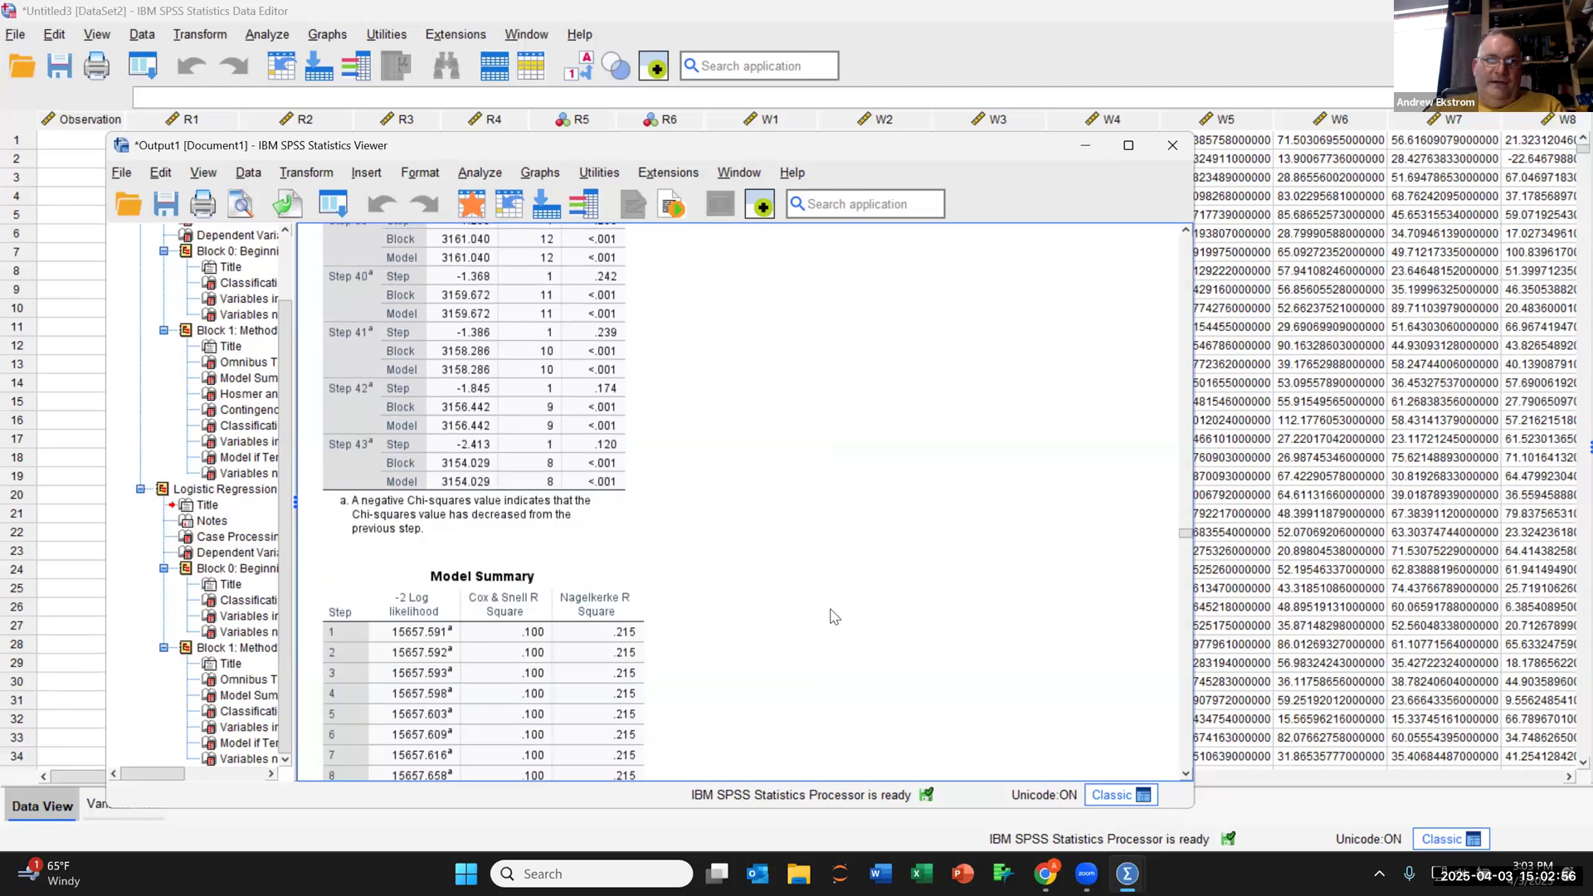
{"action": "scroll", "coordinate": [836, 528], "scroll_direction": "down", "scroll_amount": 5}
{"action": "scroll", "coordinate": [836, 528], "scroll_direction": "down", "scroll_amount": 15}
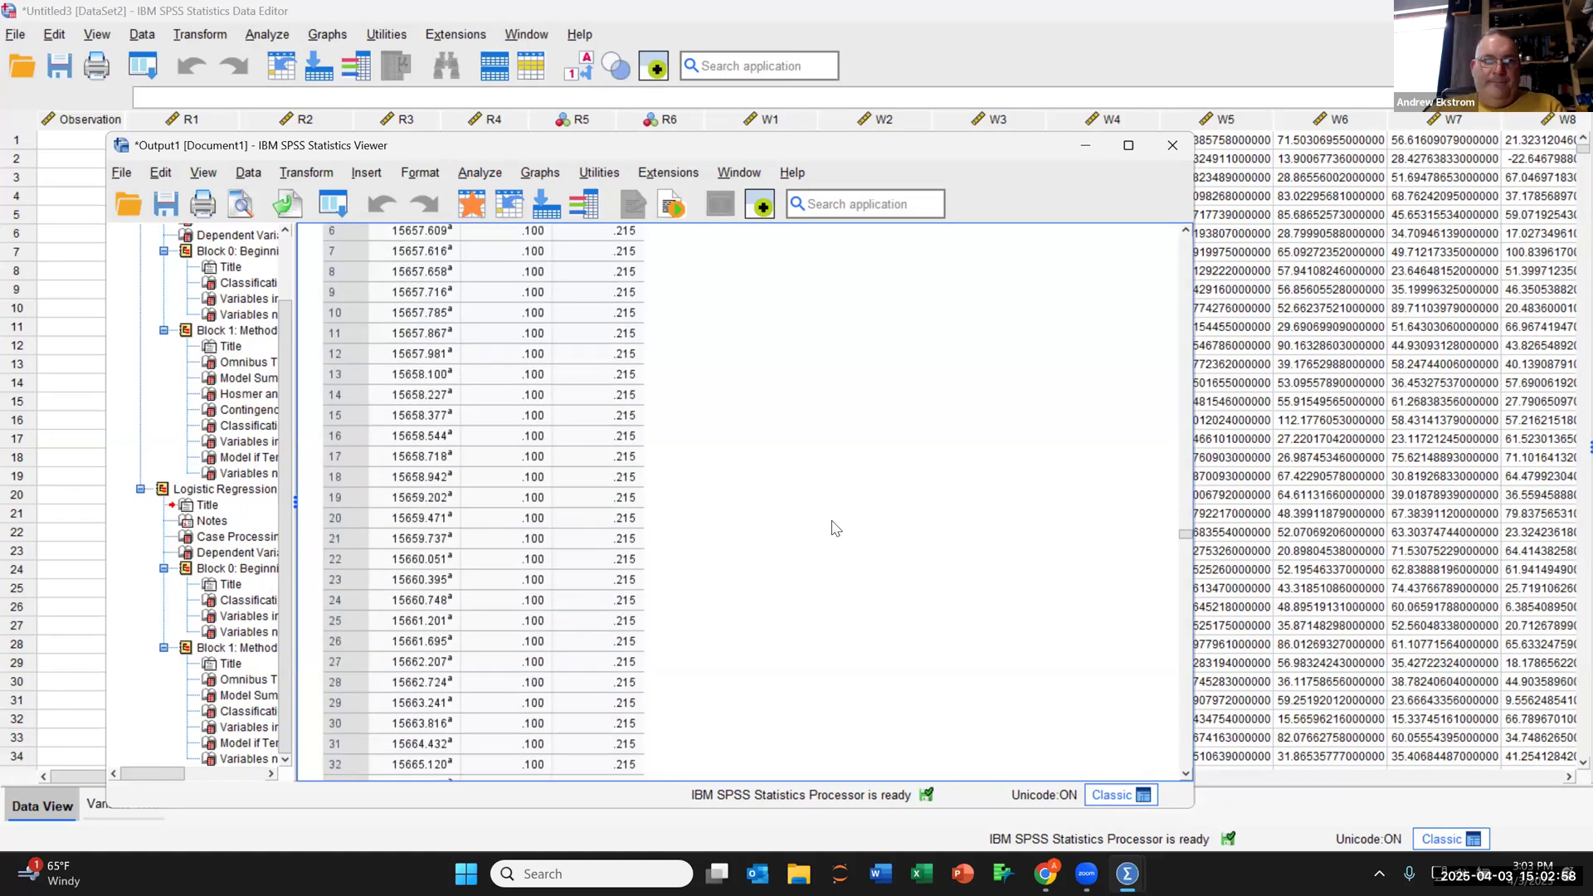
{"action": "scroll", "coordinate": [836, 528], "scroll_direction": "down", "scroll_amount": 15}
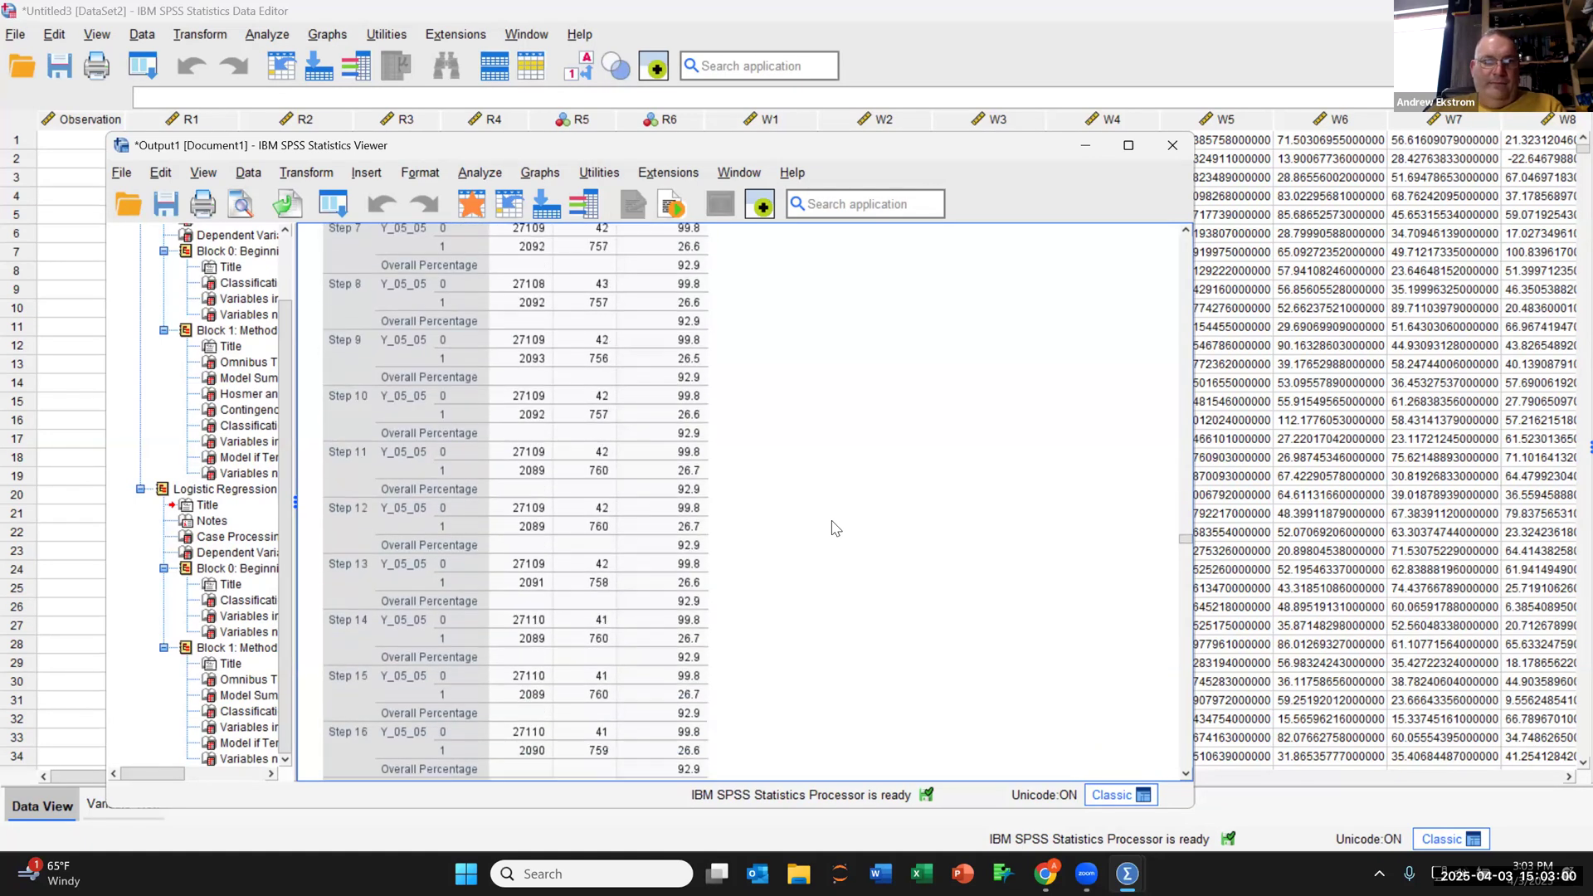
{"action": "scroll", "coordinate": [835, 529], "scroll_direction": "down", "scroll_amount": 12}
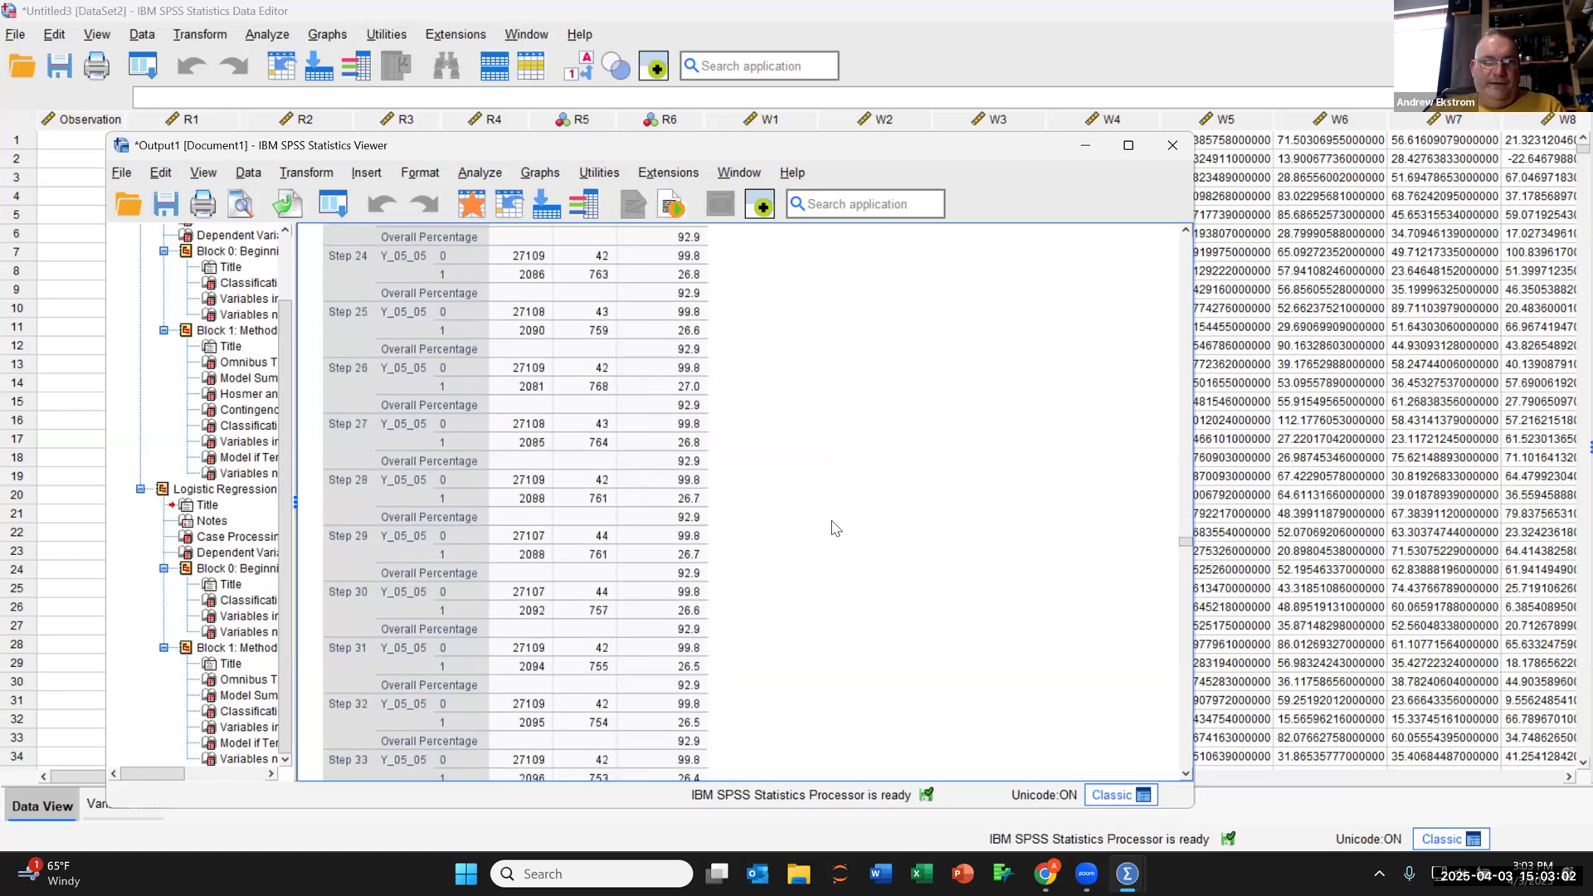
{"action": "scroll", "coordinate": [781, 598], "scroll_direction": "down", "scroll_amount": 2}
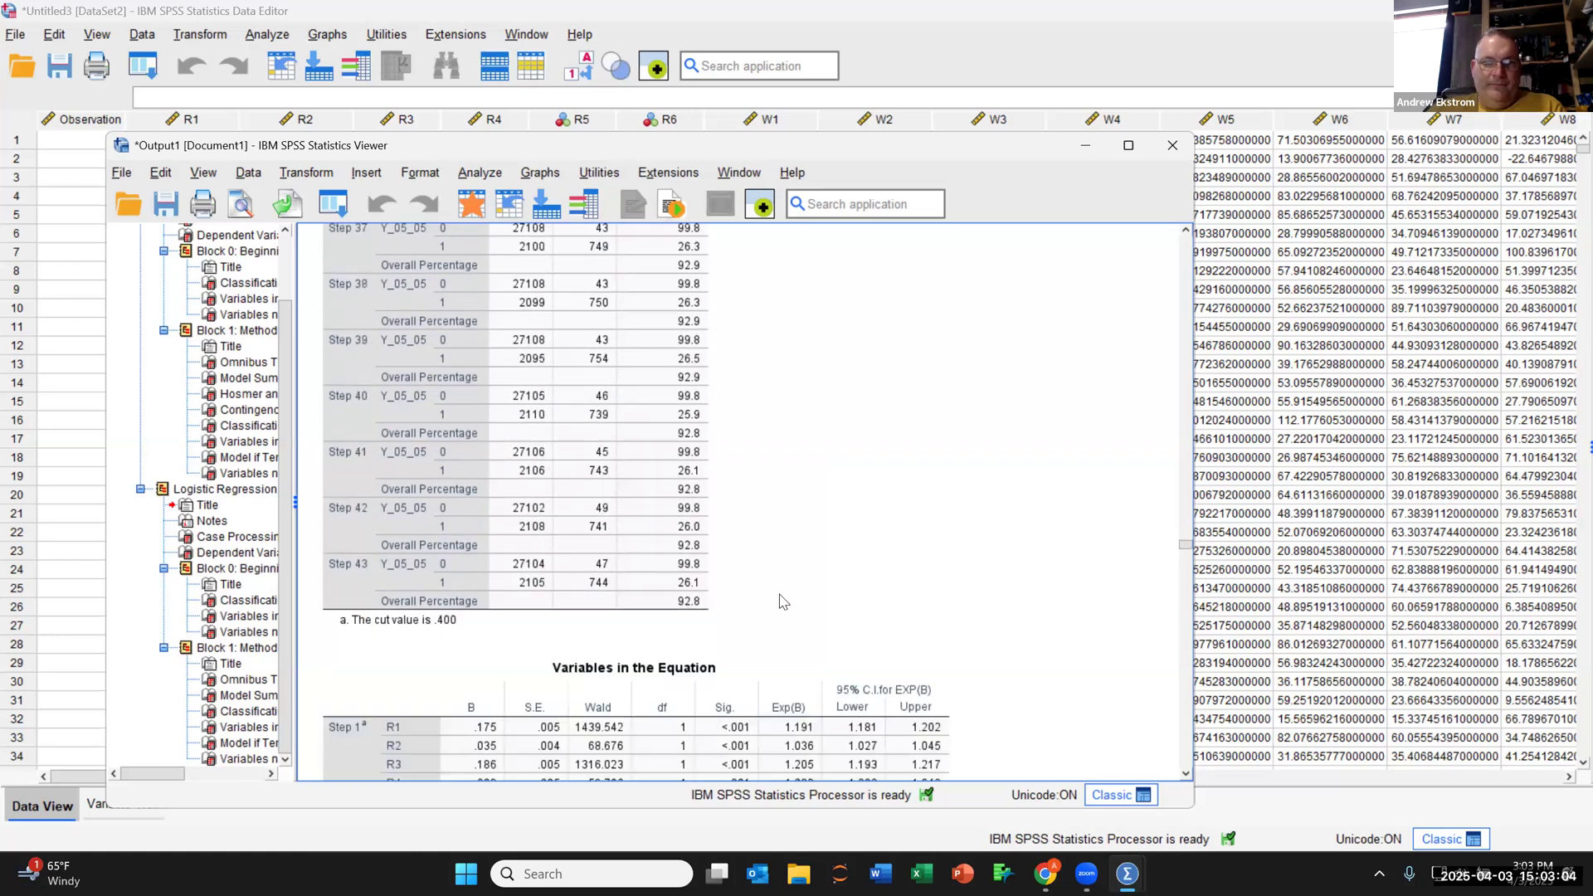
{"action": "left_click", "coordinate": [701, 574]}
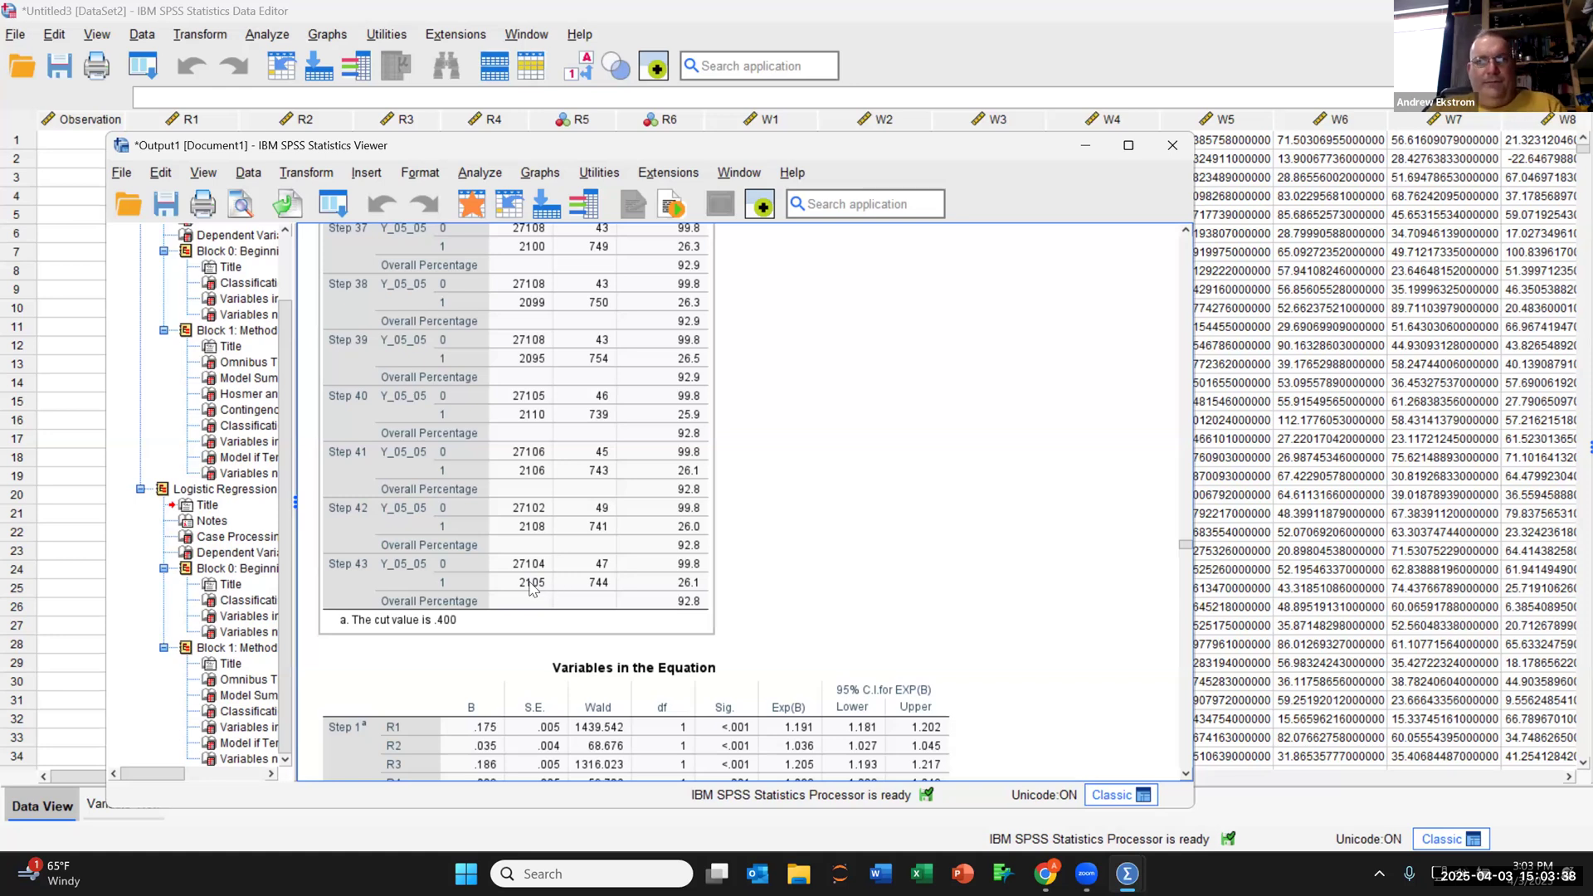
Set the classification cutoff of the binary logistic regression to 0.3 and rerun the analysis.
{"action": "left_click", "coordinate": [484, 174]}
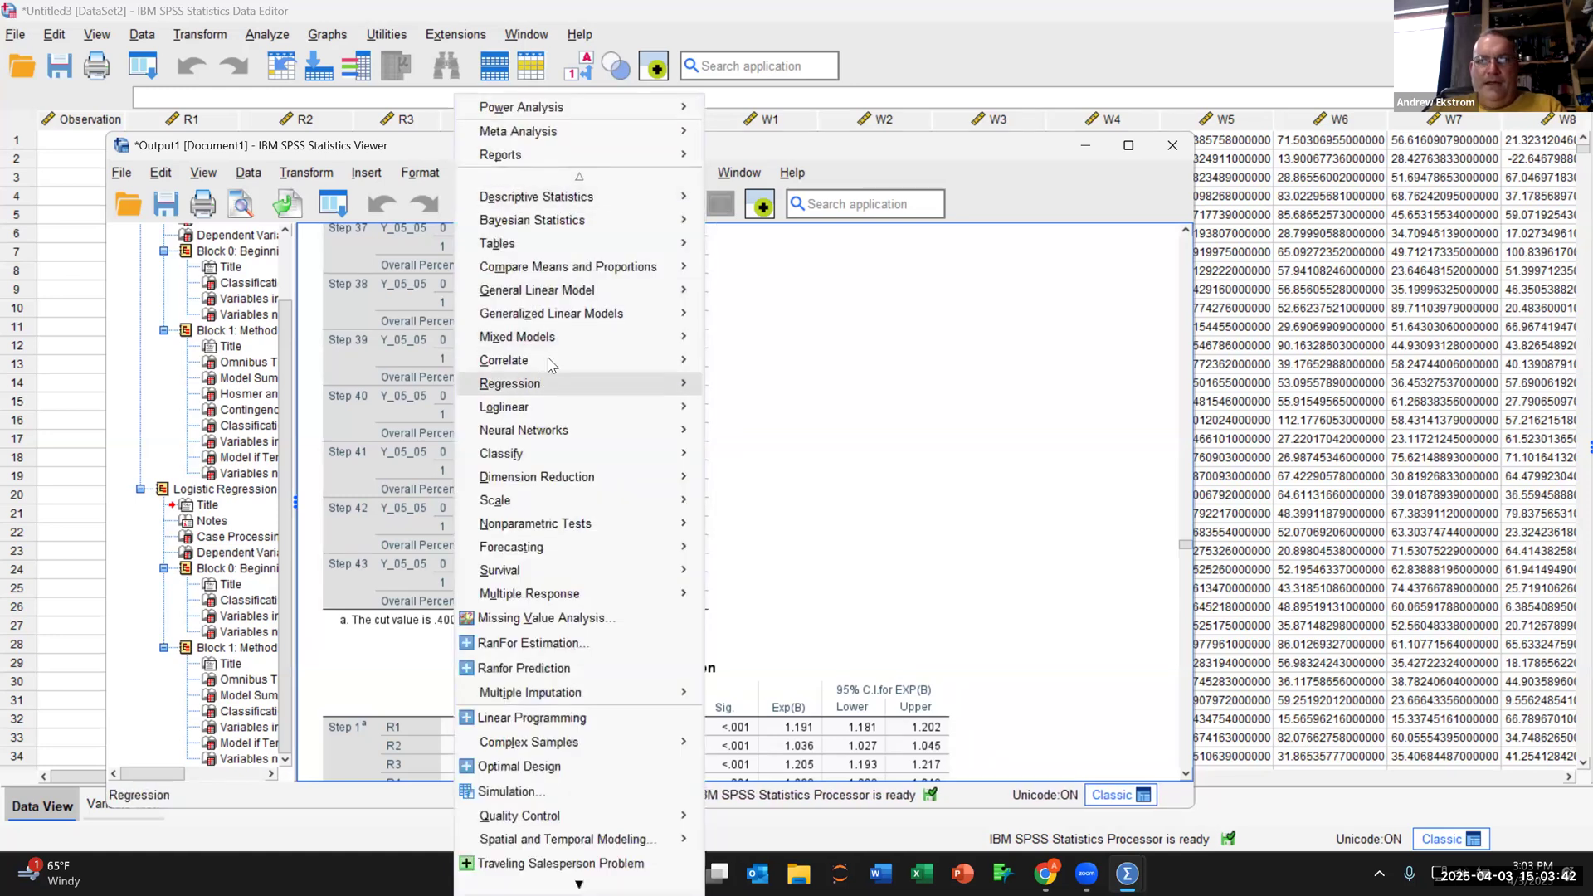
{"action": "mouse_move", "coordinate": [560, 393]}
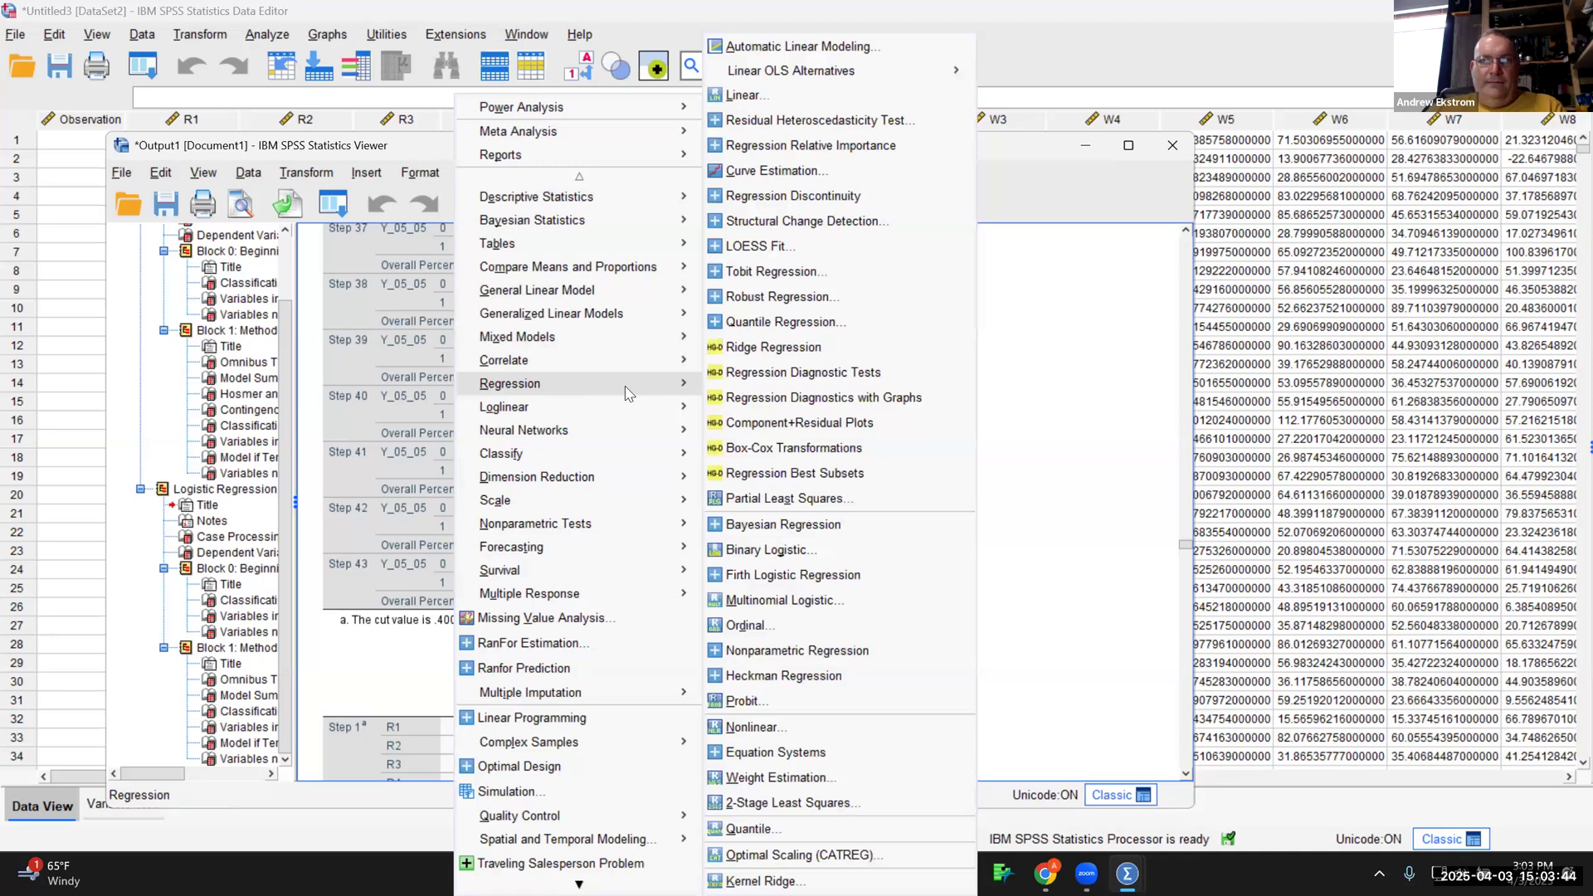
{"action": "left_click", "coordinate": [830, 560]}
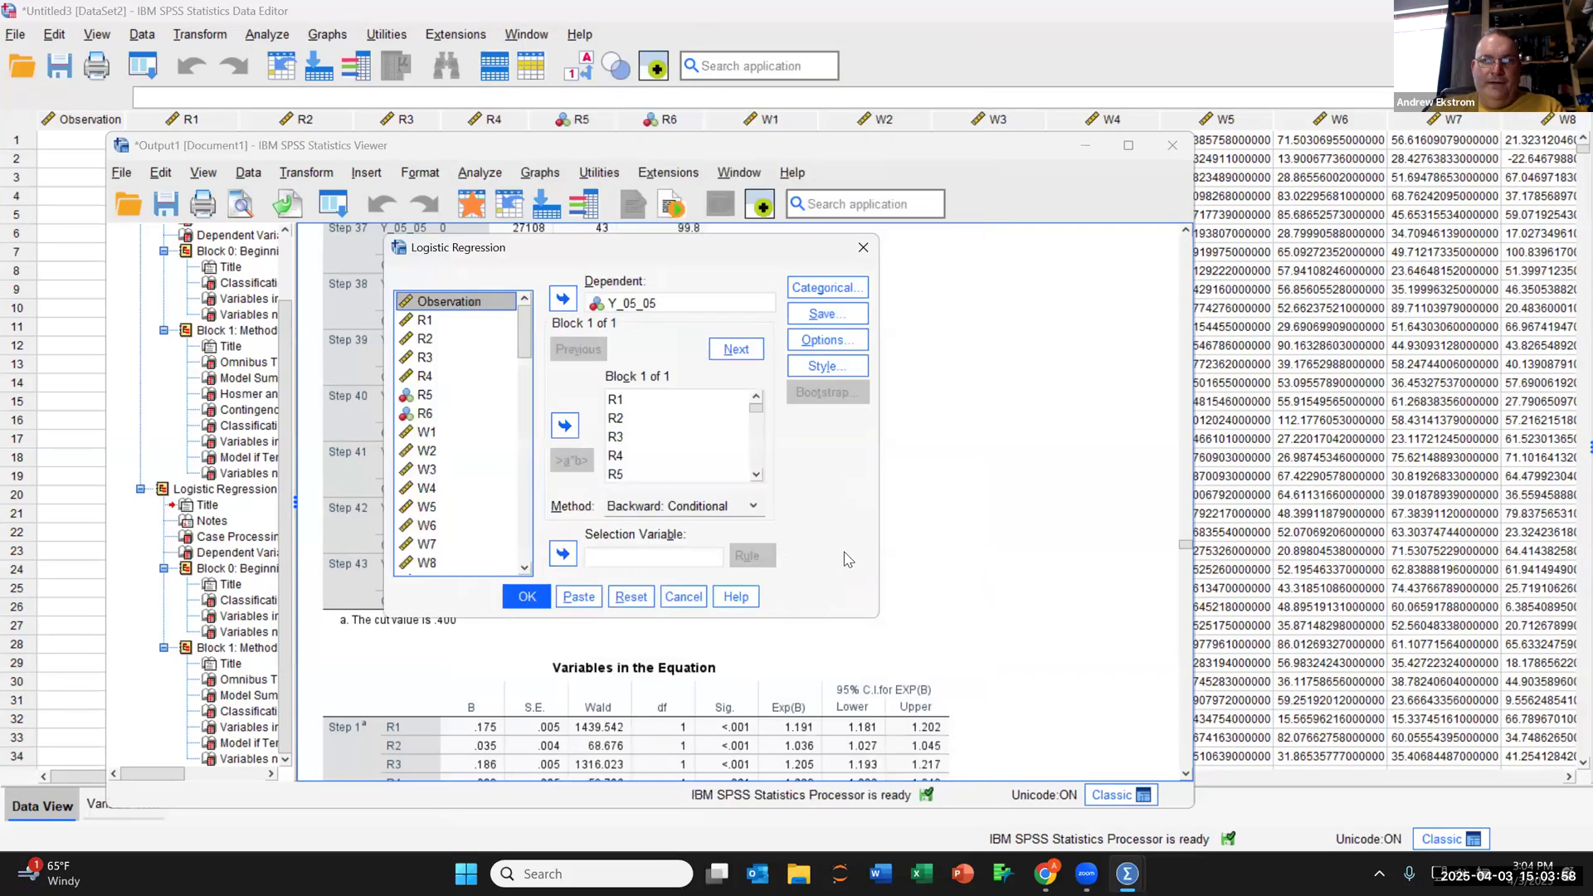
{"action": "left_click", "coordinate": [833, 349]}
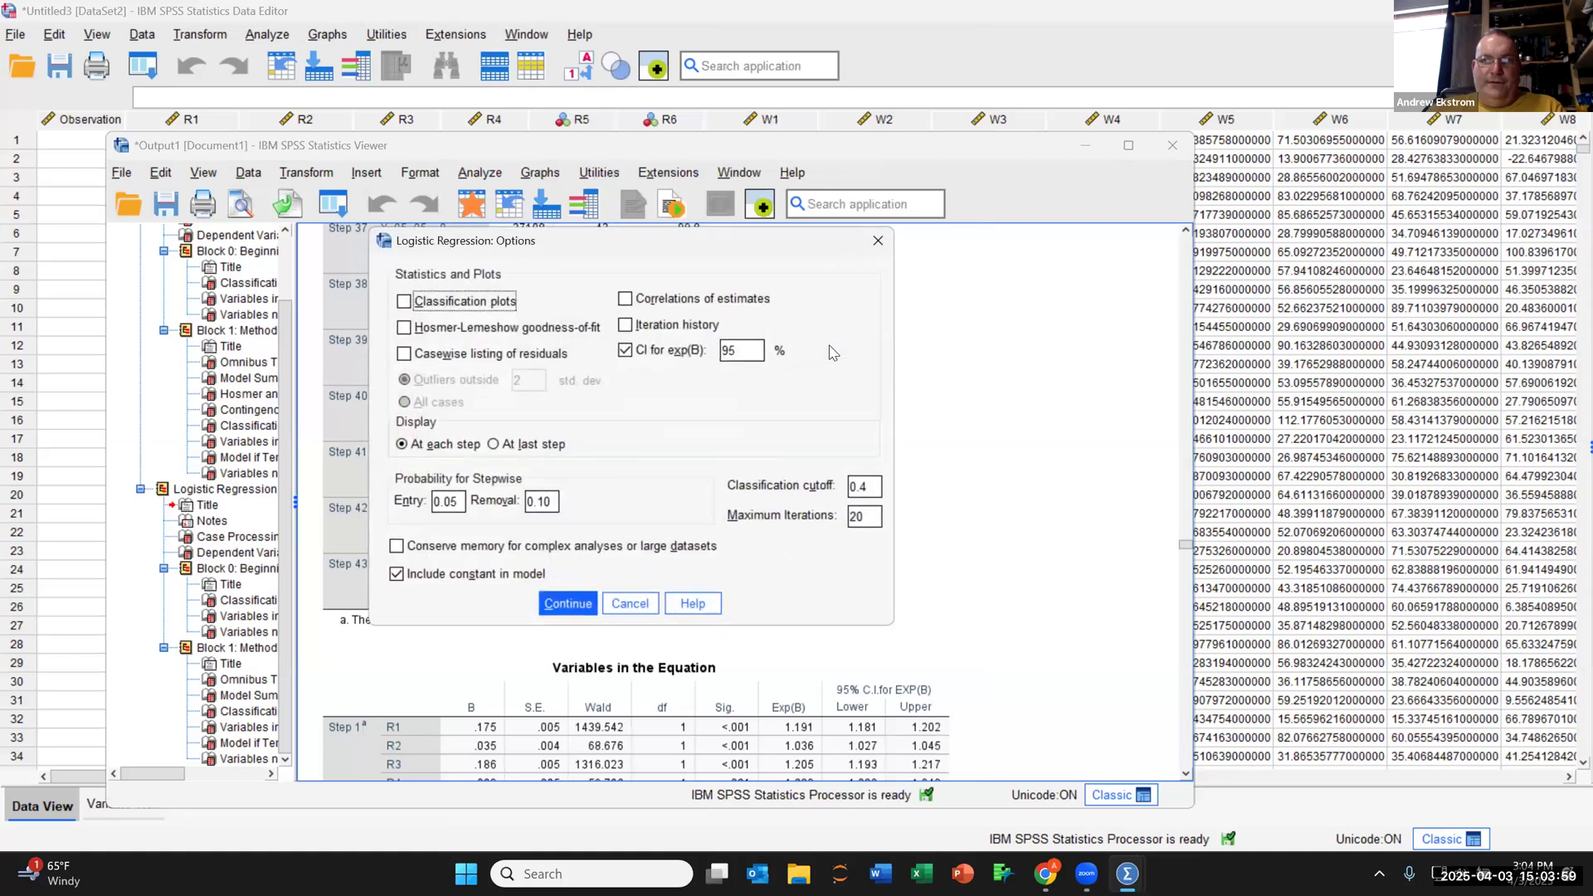
{"action": "left_click", "coordinate": [859, 488]}
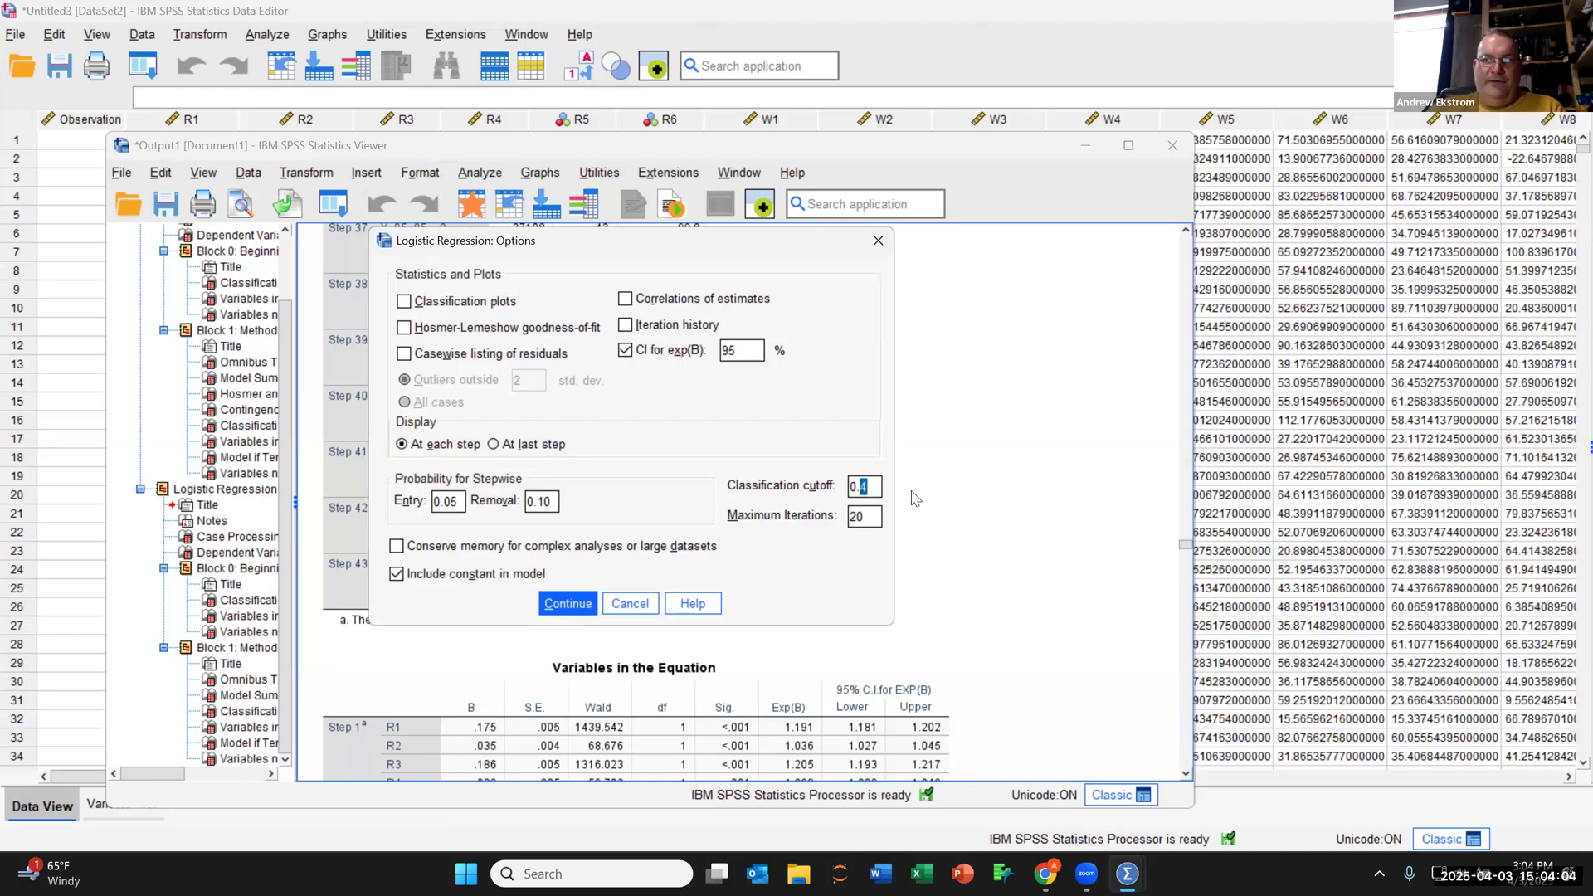
{"action": "type", "text": "3"}
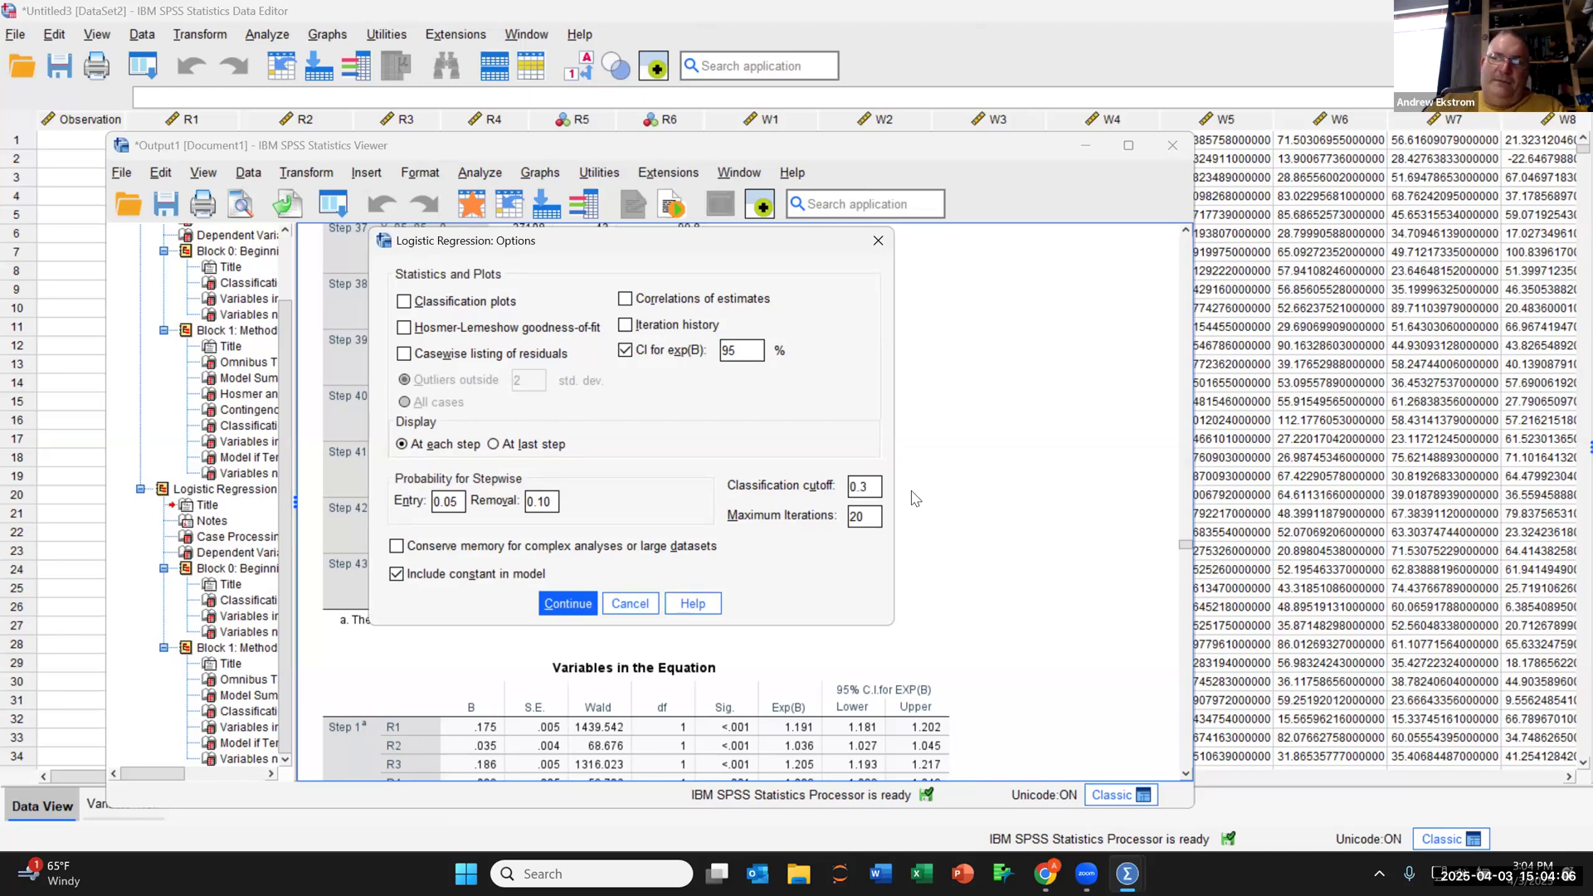
{"action": "left_click", "coordinate": [569, 604]}
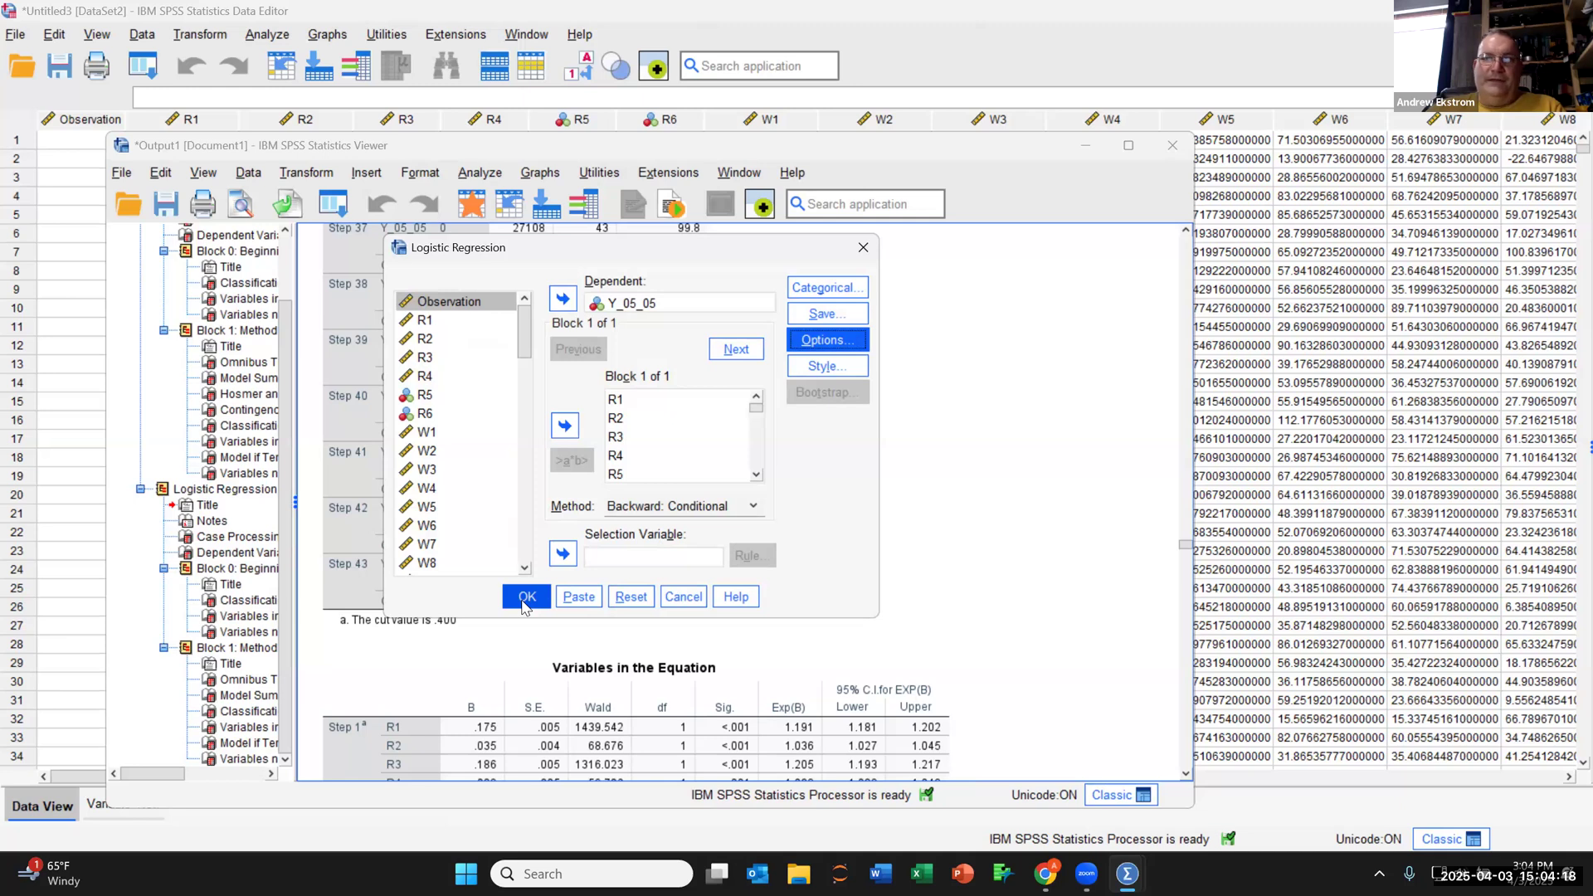
{"action": "left_click", "coordinate": [530, 603]}
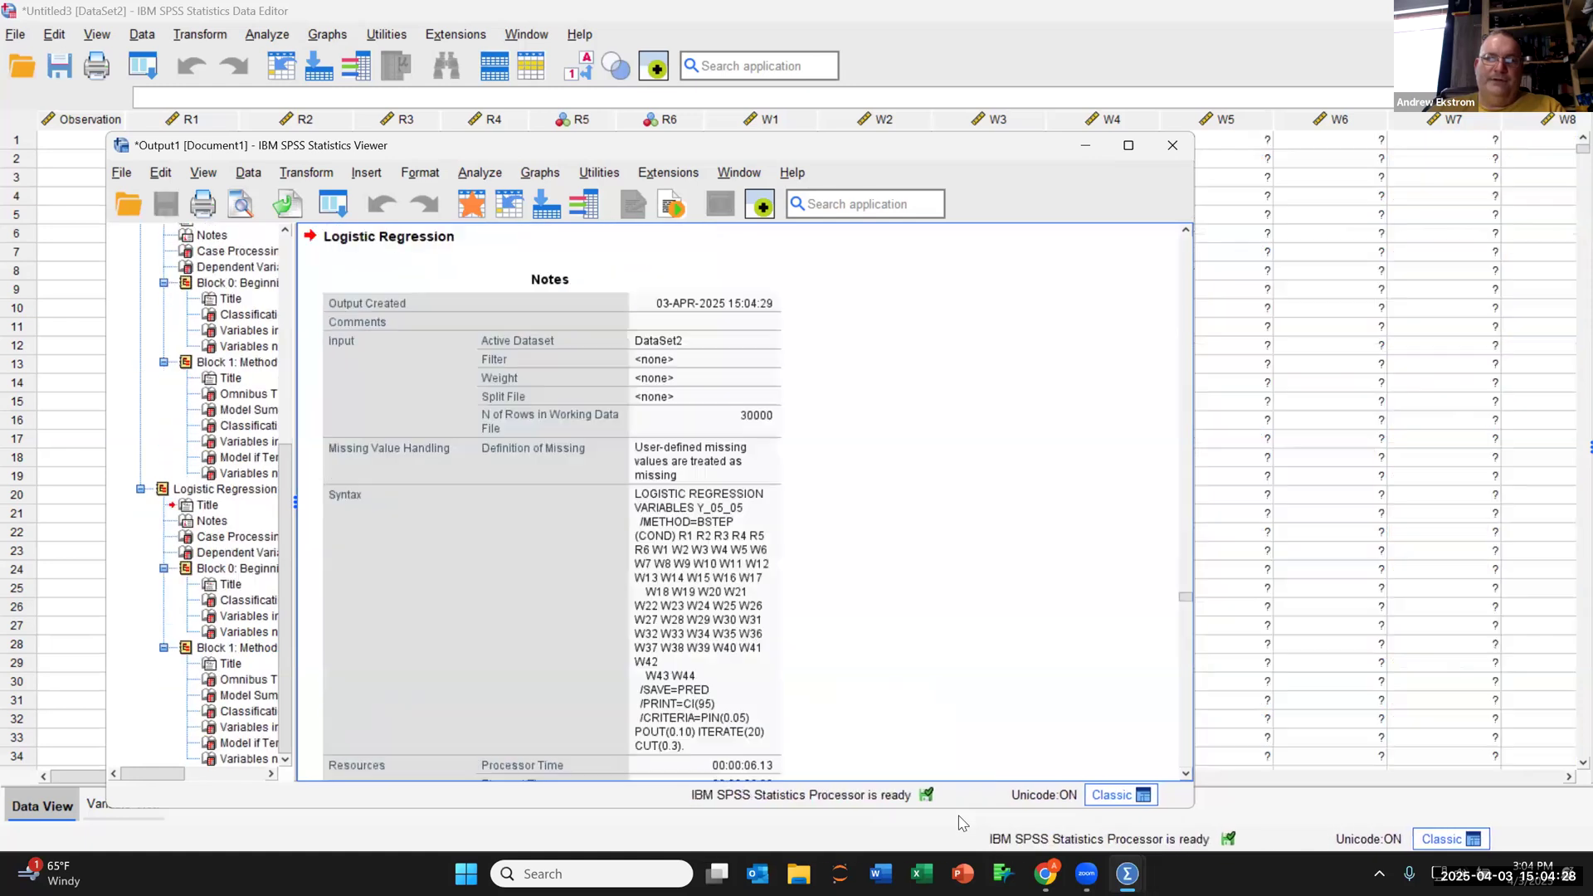
Examine the Block 0 classification table in the regression output for the 0.3 cutoff.
{"action": "scroll", "coordinate": [553, 535], "scroll_direction": "down", "scroll_amount": 4}
{"action": "scroll", "coordinate": [553, 538], "scroll_direction": "down", "scroll_amount": 6}
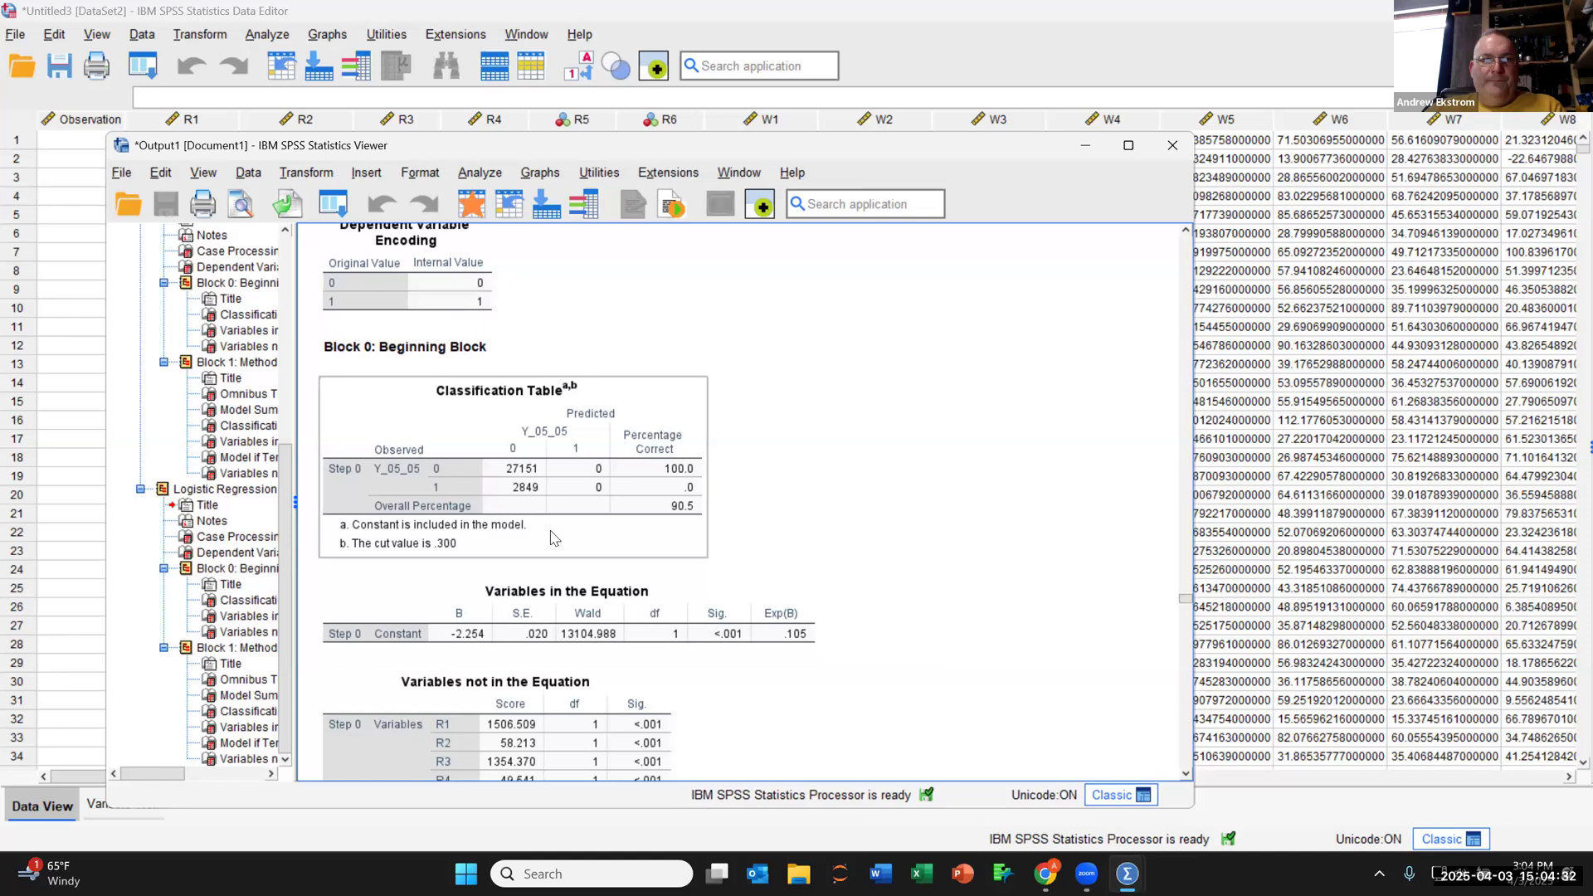
{"action": "scroll", "coordinate": [529, 500], "scroll_direction": "down", "scroll_amount": 2}
{"action": "scroll", "coordinate": [525, 494], "scroll_direction": "up", "scroll_amount": 2}
{"action": "left_click", "coordinate": [528, 494]}
Examine the Block 1 Classification Table for the 0.3 cutoff down to Step 43, passing the omnibus tests and model summary.
{"action": "scroll", "coordinate": [531, 492], "scroll_direction": "down", "scroll_amount": 15}
{"action": "scroll", "coordinate": [537, 491], "scroll_direction": "down", "scroll_amount": 20}
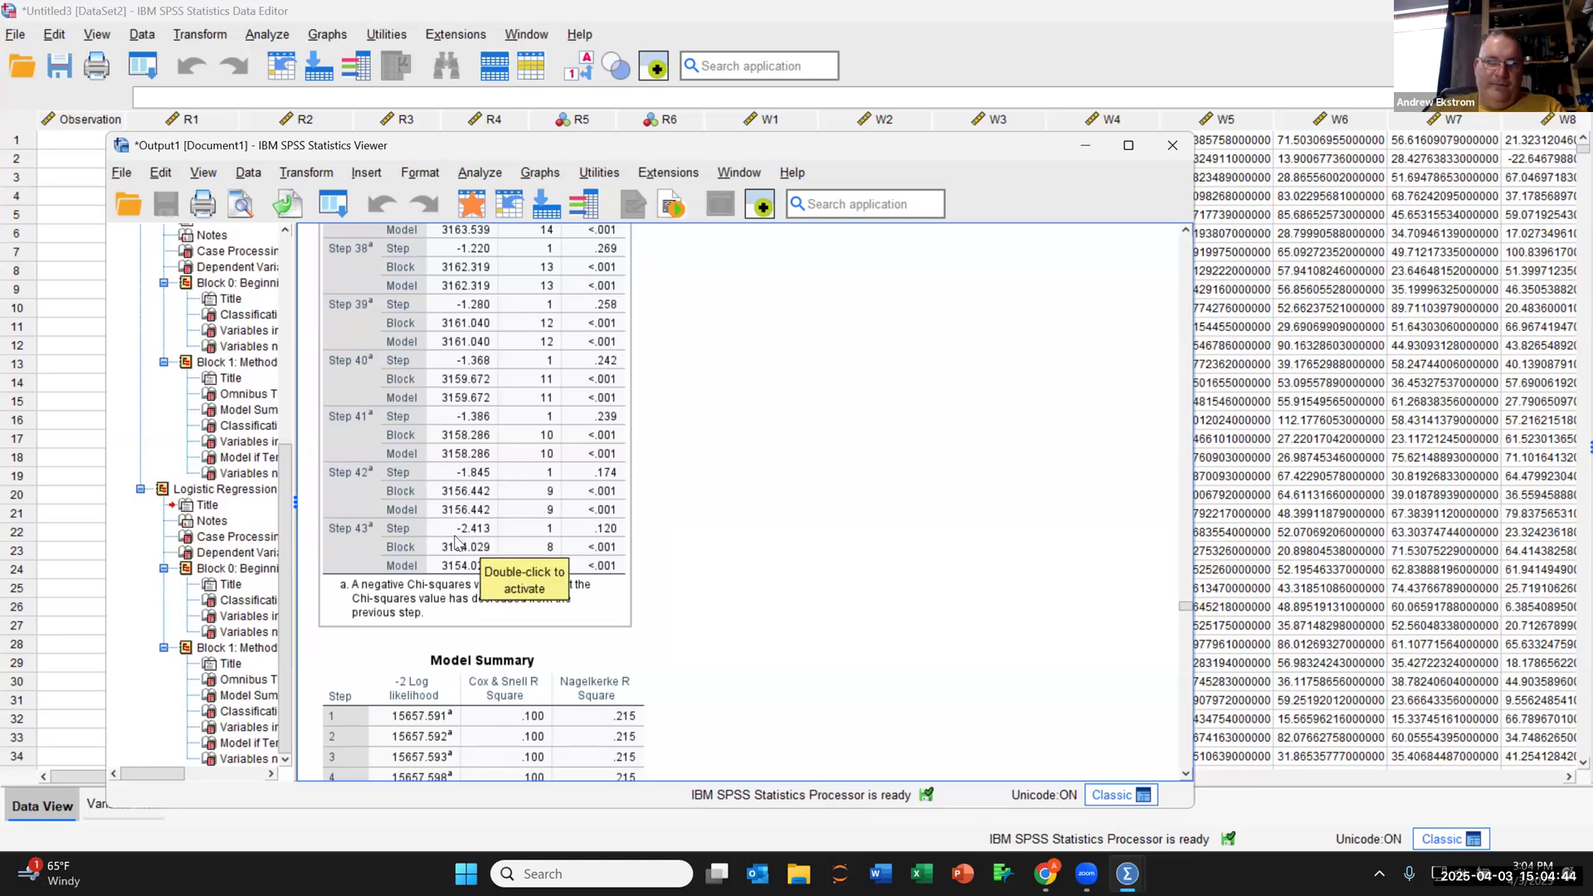
{"action": "scroll", "coordinate": [461, 540], "scroll_direction": "down", "scroll_amount": 5}
{"action": "scroll", "coordinate": [461, 540], "scroll_direction": "down", "scroll_amount": 20}
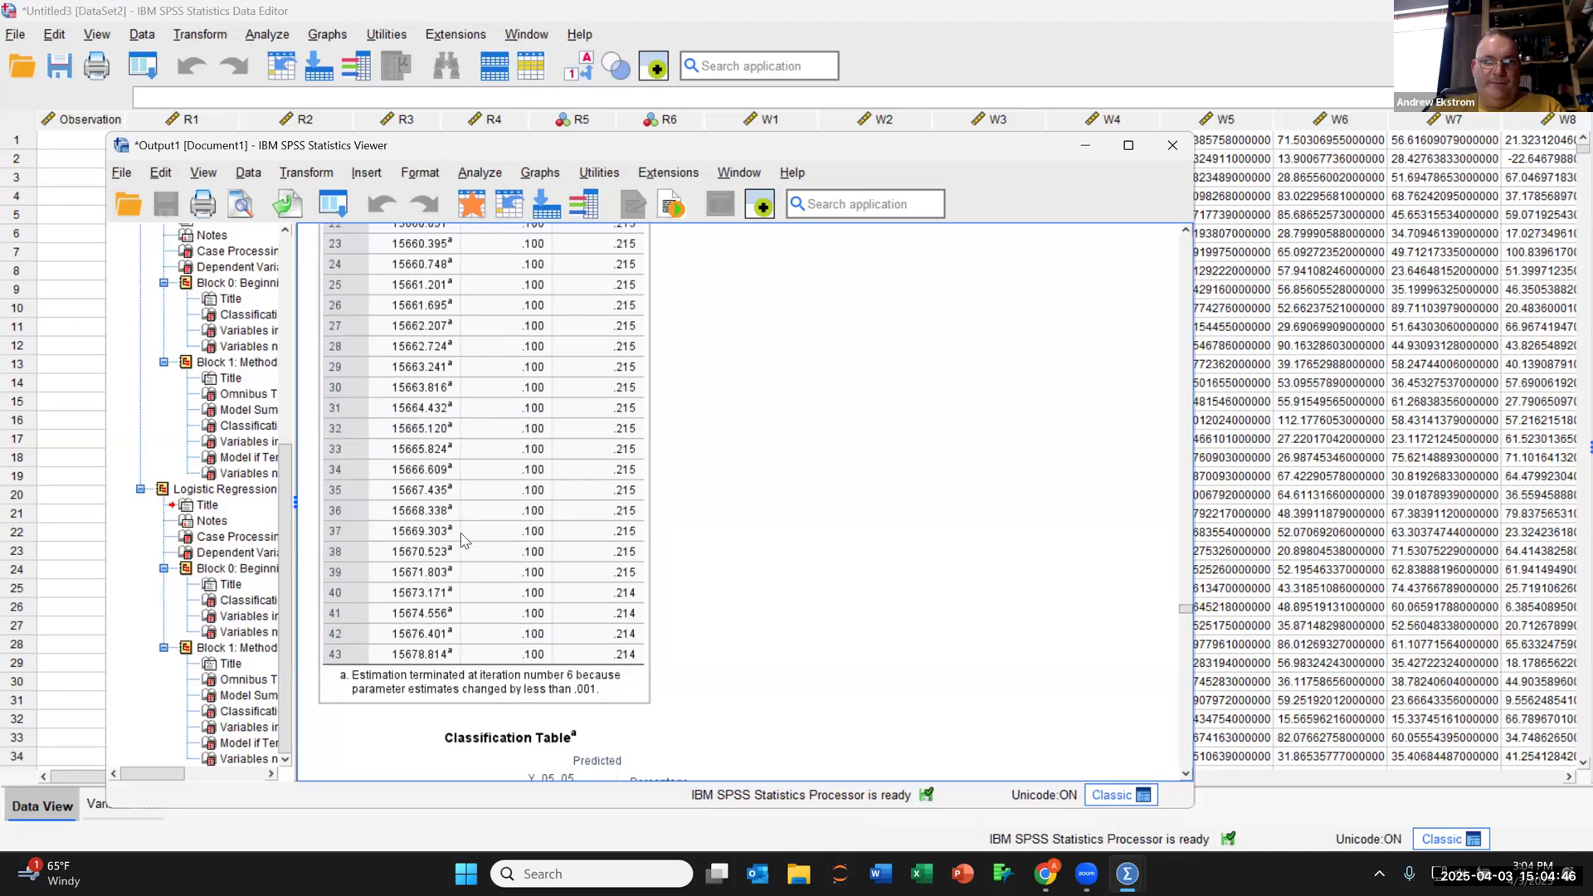
{"action": "scroll", "coordinate": [461, 533], "scroll_direction": "down", "scroll_amount": 15}
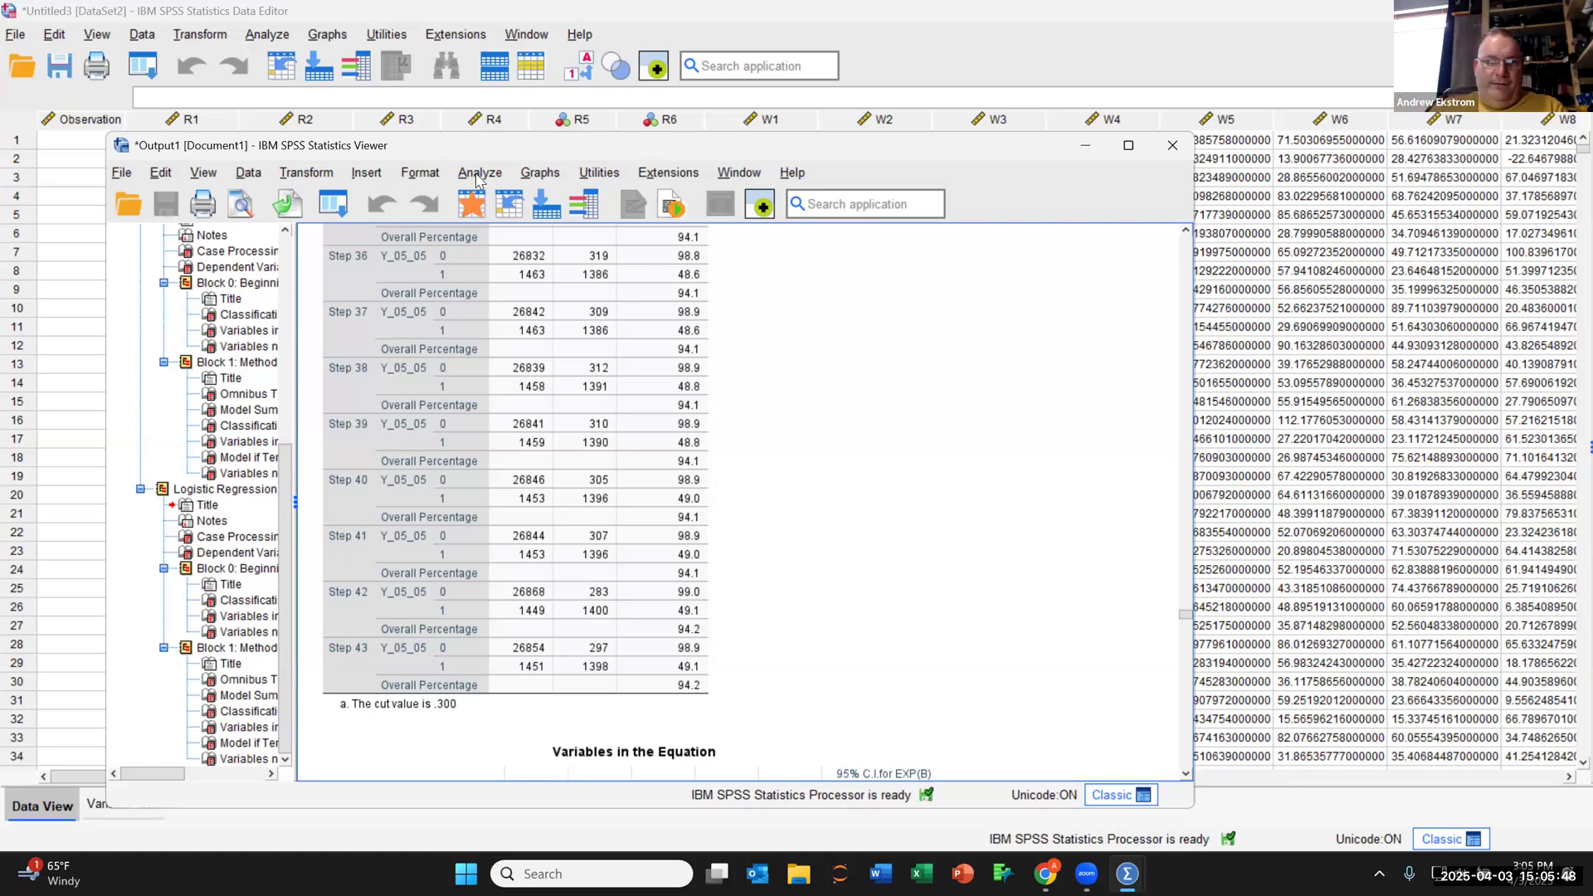
{"action": "left_click", "coordinate": [515, 309]}
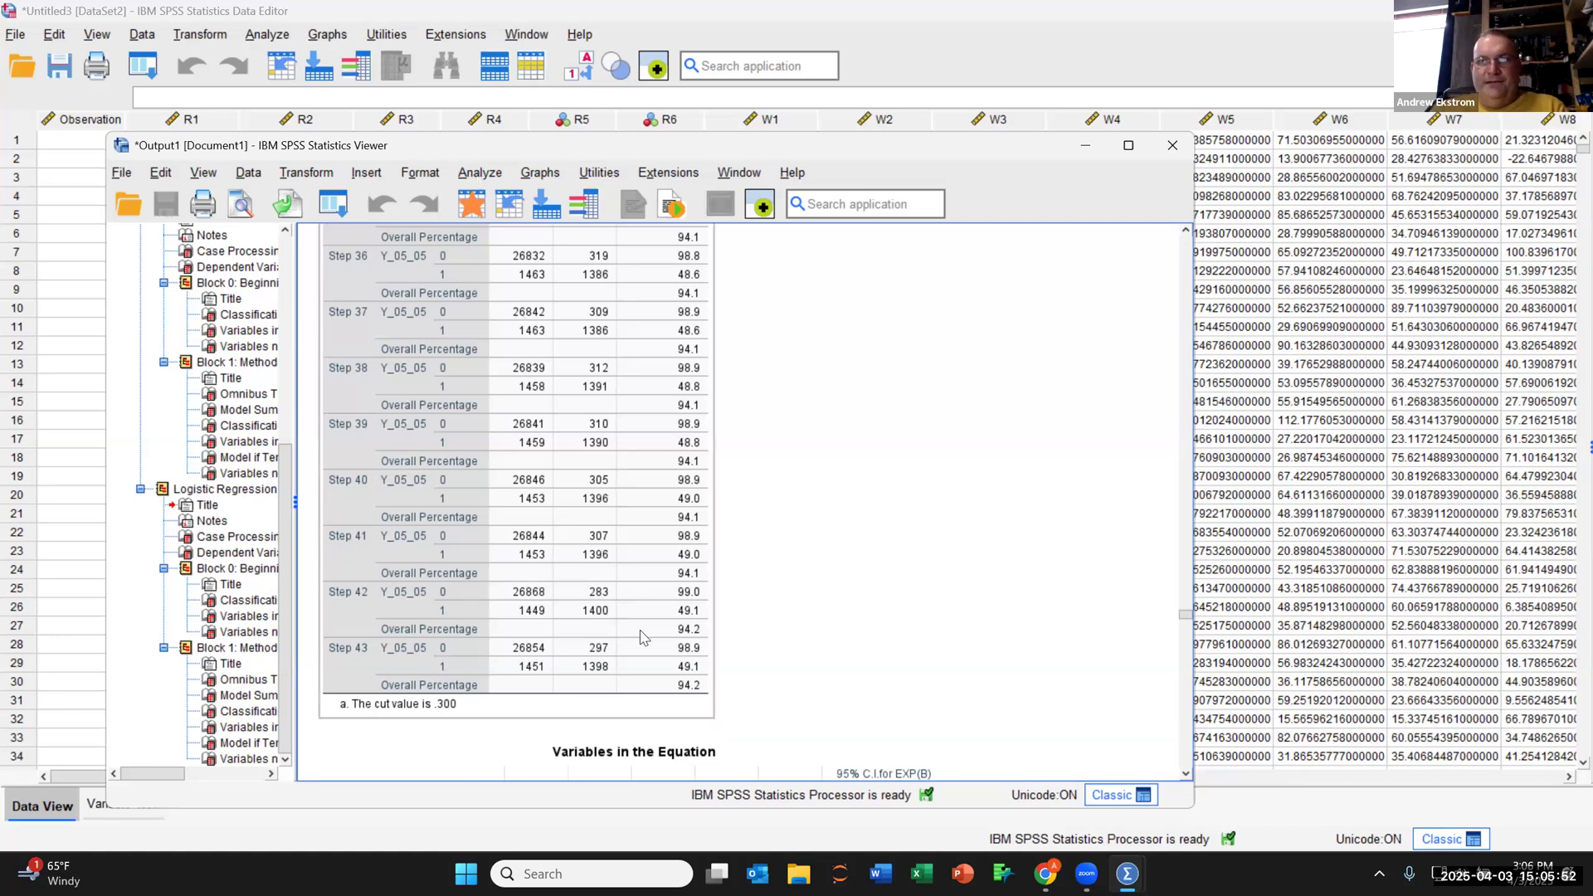
{"action": "left_click", "coordinate": [693, 759]}
{"action": "left_click", "coordinate": [695, 715]}
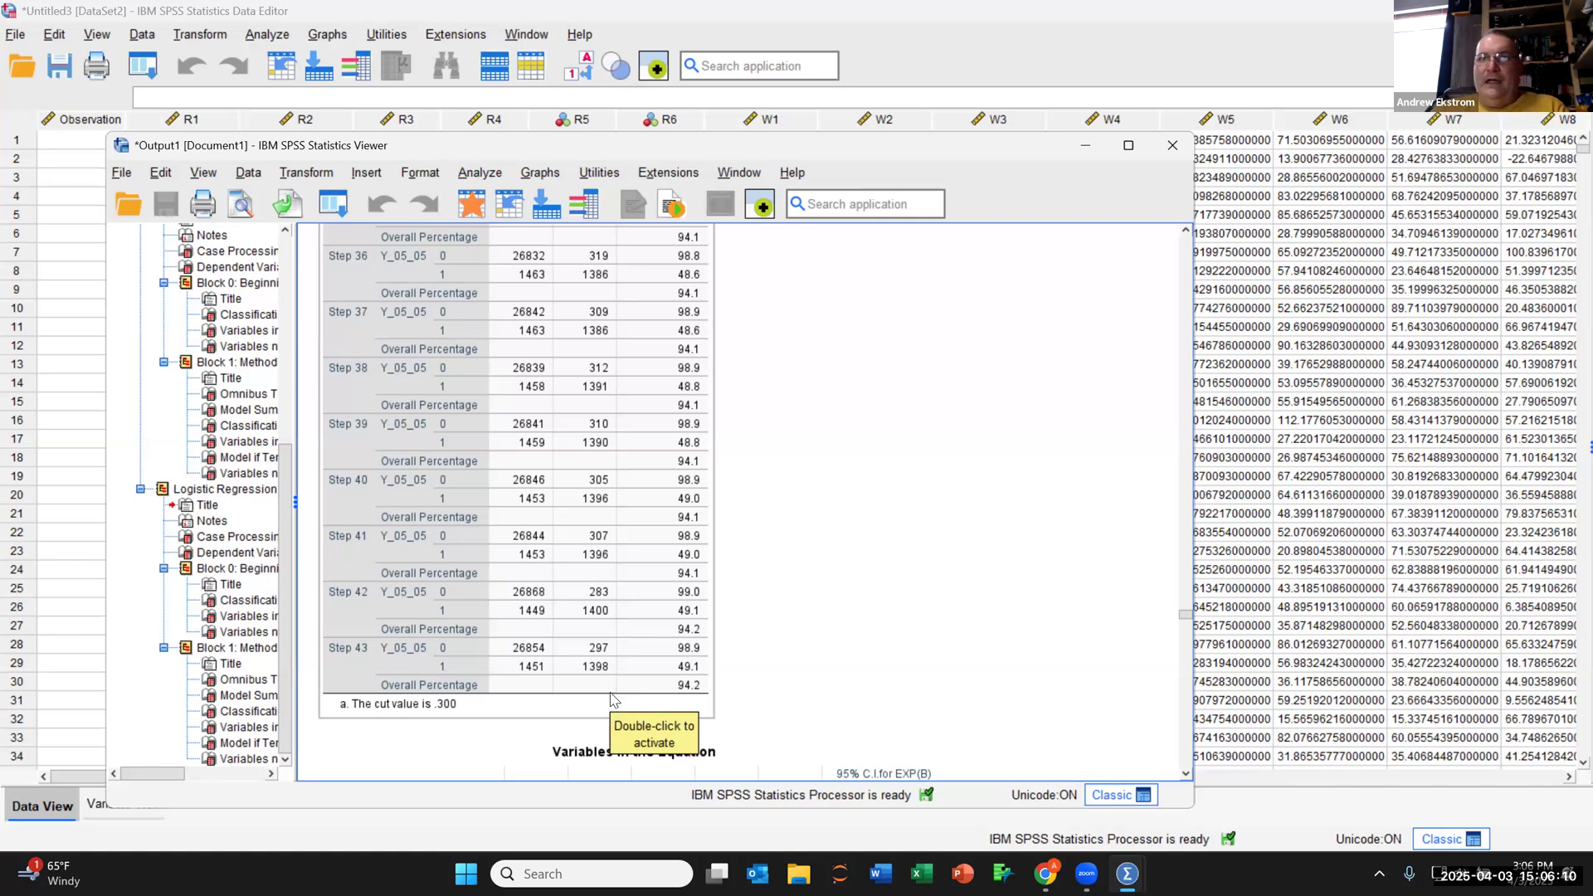
Reopen the binary logistic regression setup and replace the dependent variable Y_05_05 with Y_05_25.
{"action": "left_click", "coordinate": [490, 175]}
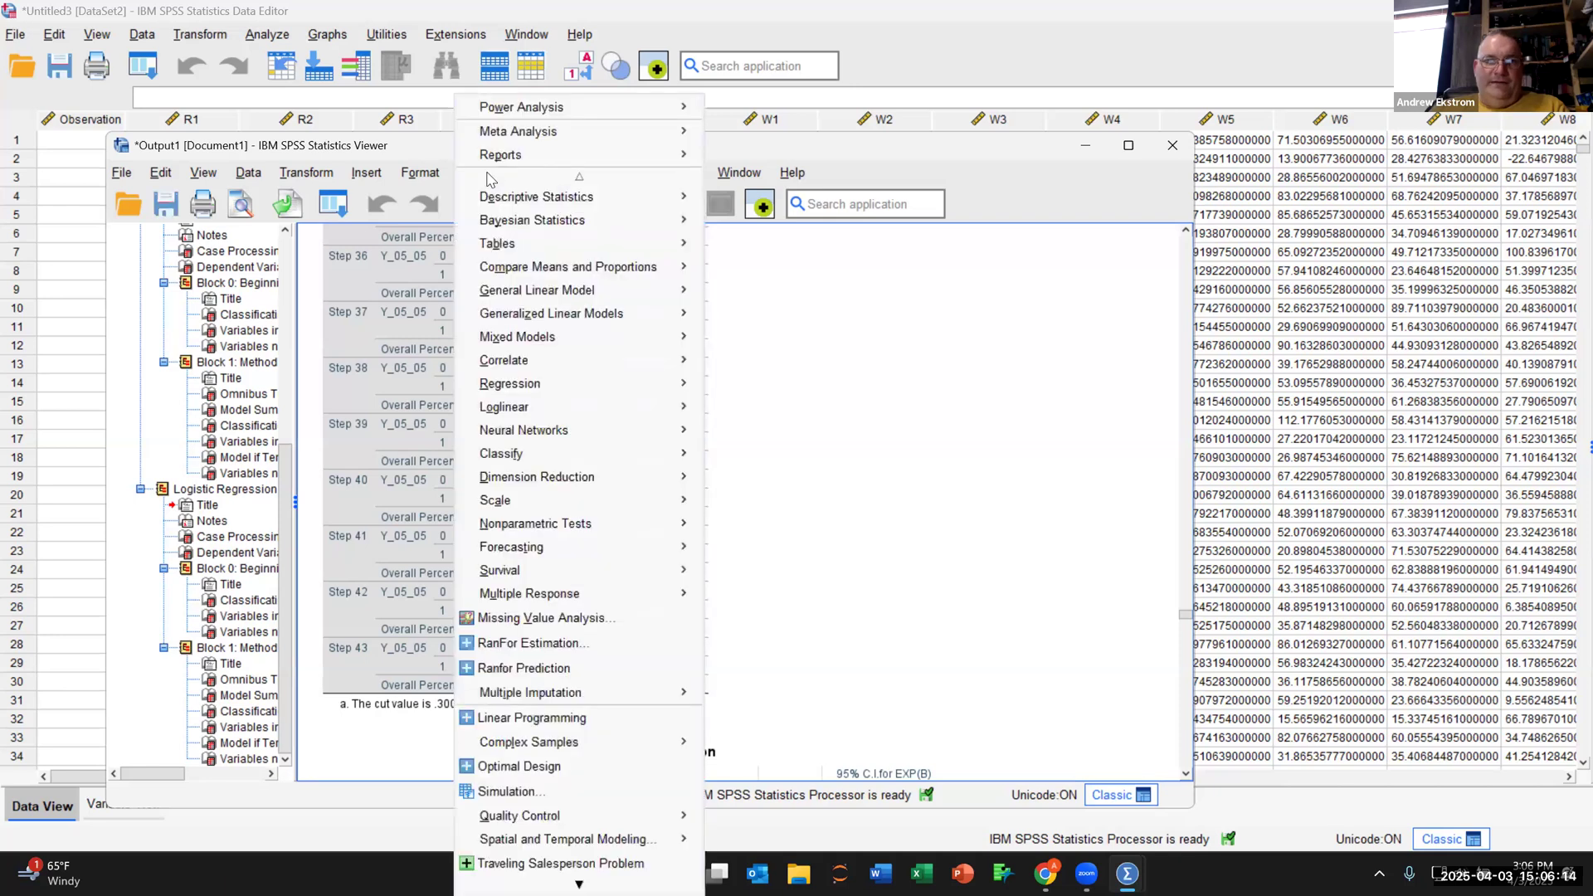
{"action": "mouse_move", "coordinate": [548, 523]}
{"action": "mouse_move", "coordinate": [581, 385]}
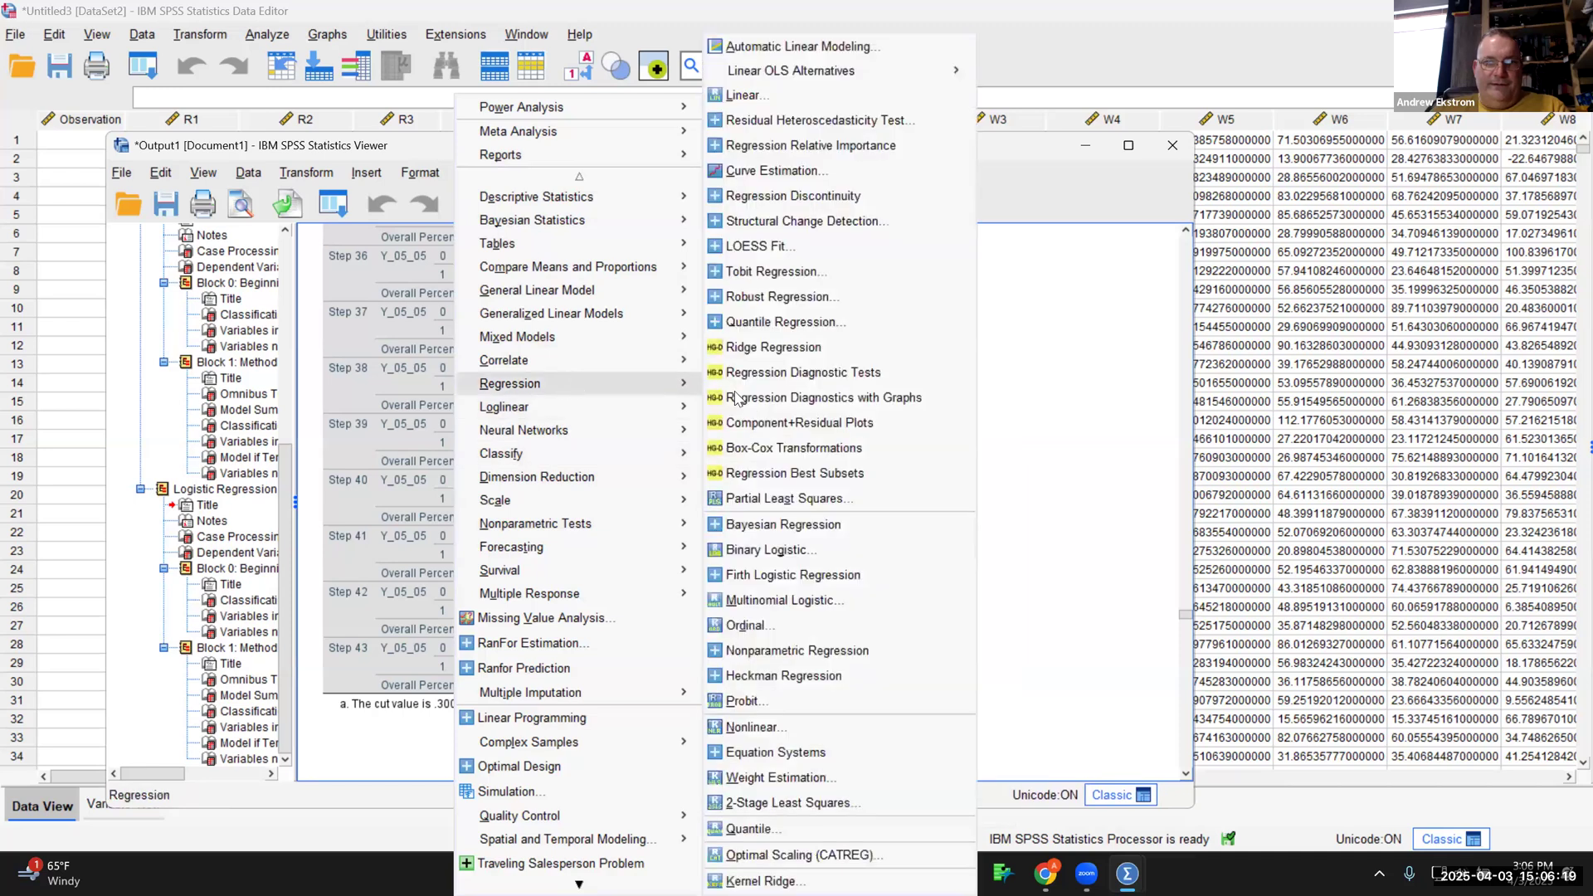
{"action": "left_click", "coordinate": [786, 554]}
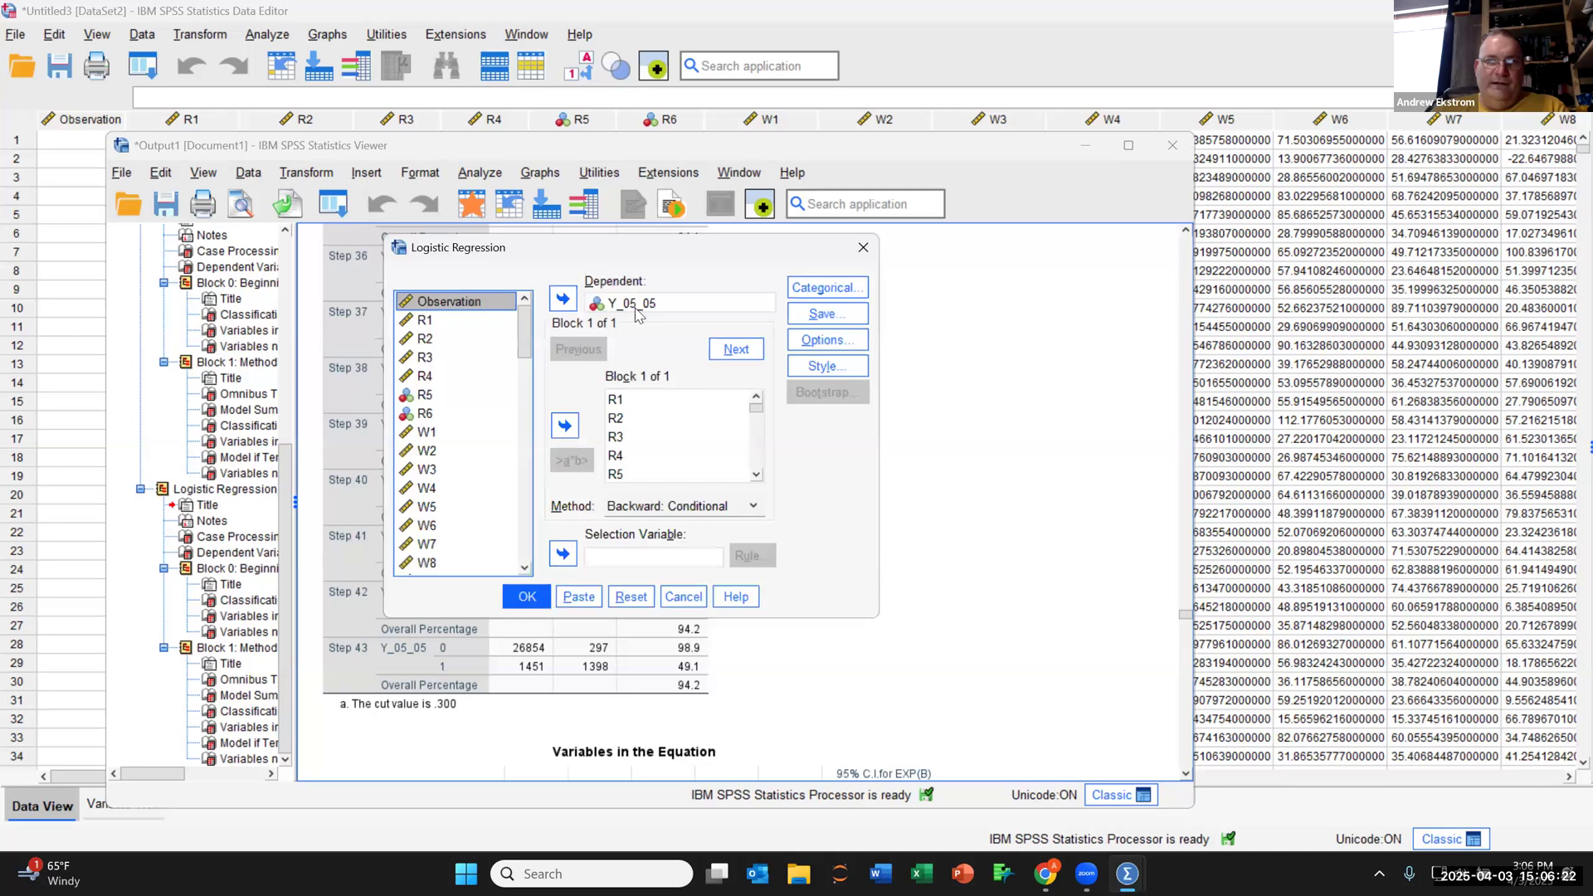
{"action": "left_click", "coordinate": [565, 298]}
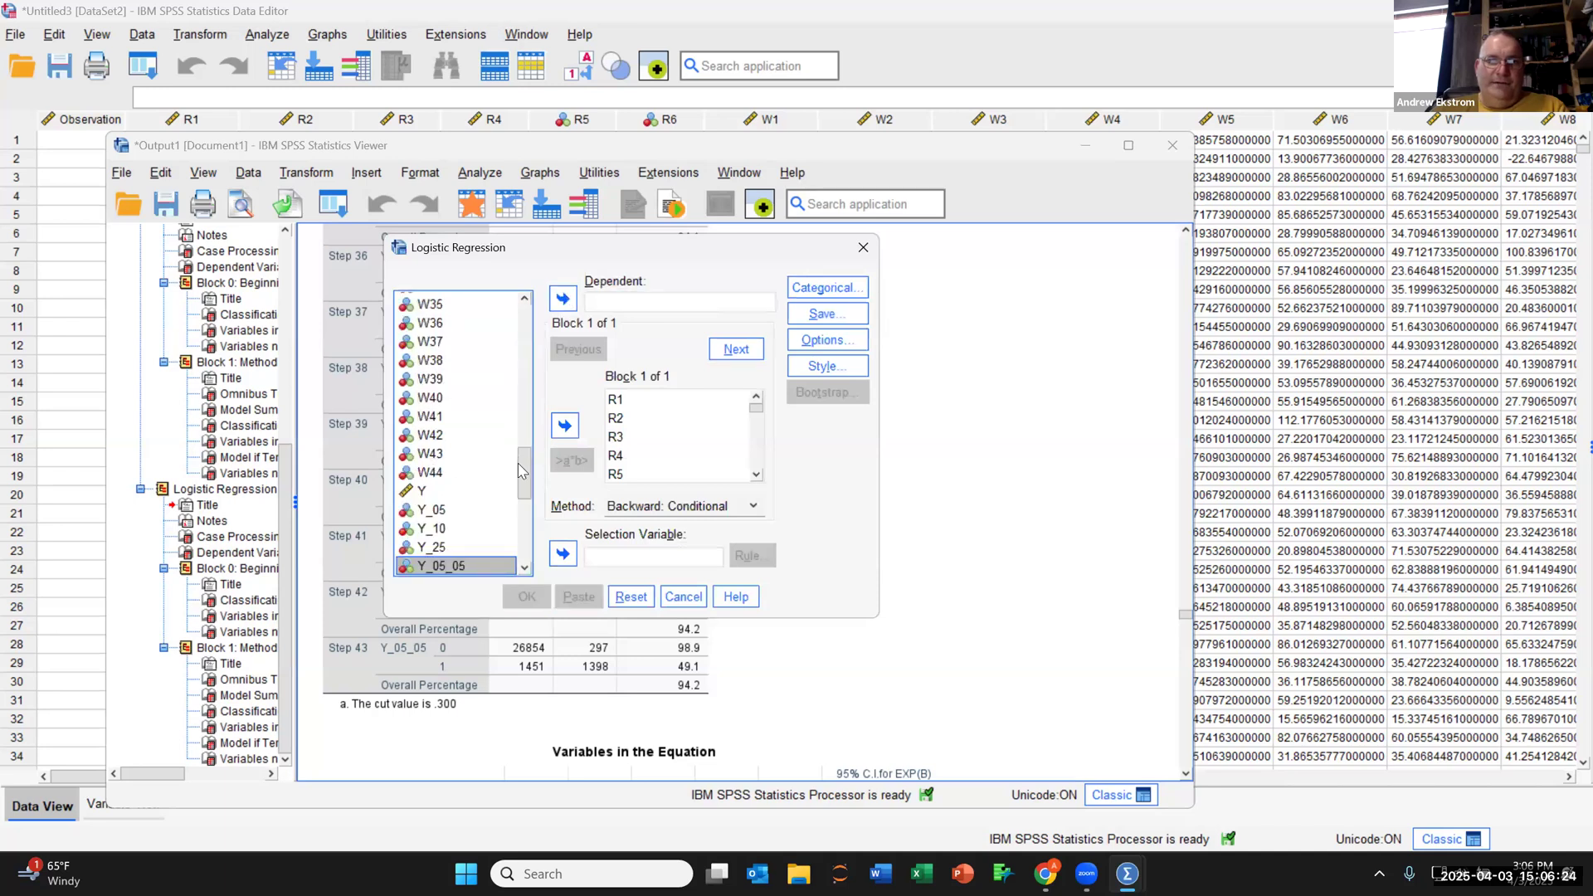
{"action": "left_click_drag", "start_coordinate": [526, 508], "coordinate": [525, 524]}
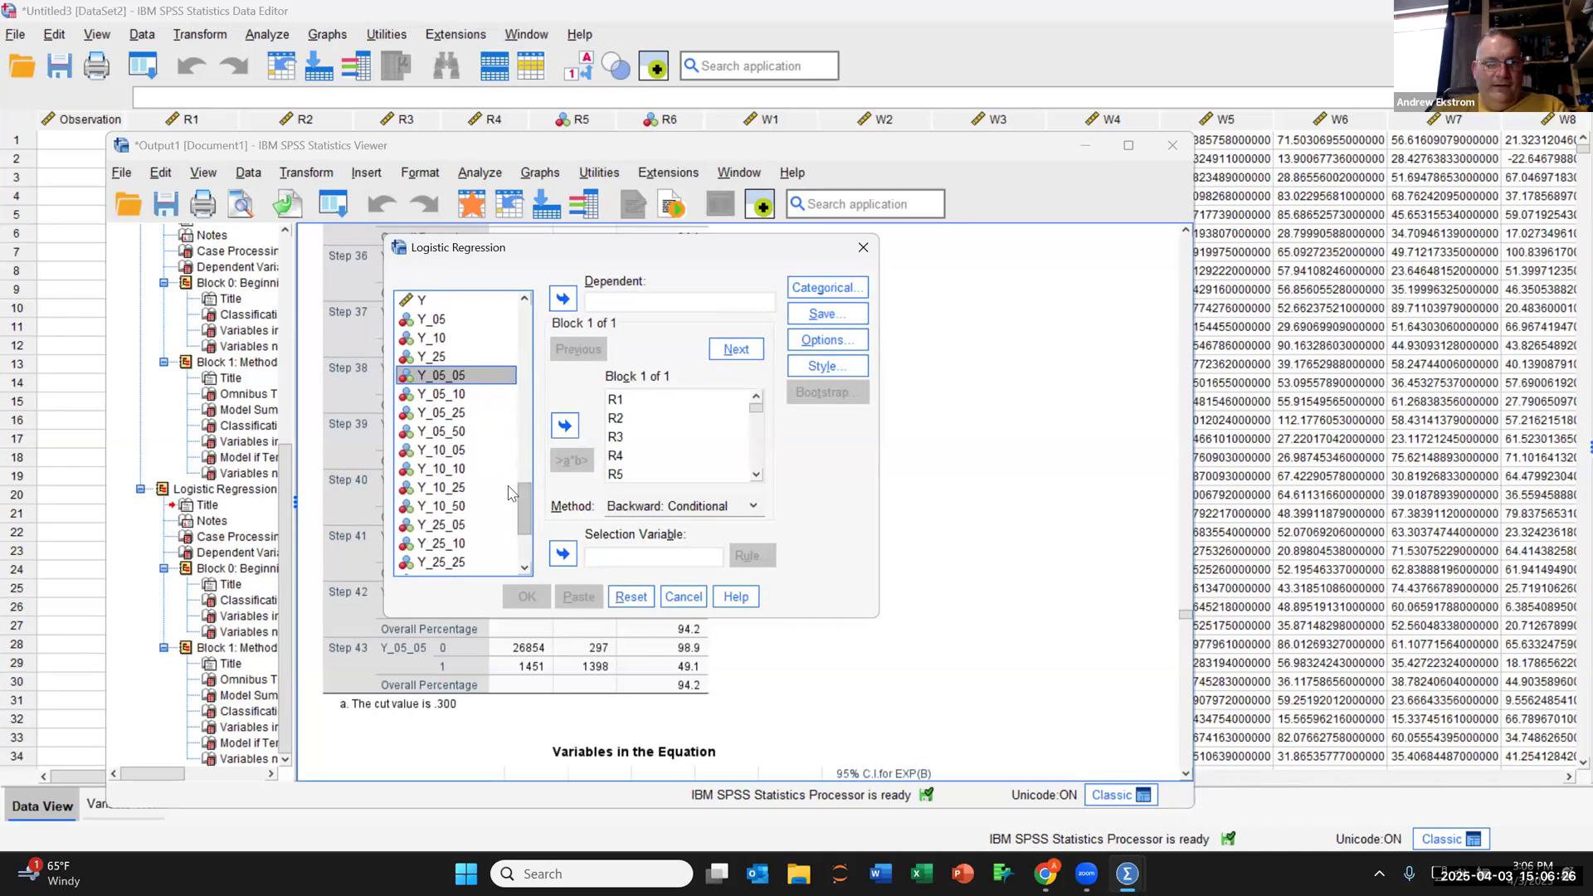
{"action": "left_click", "coordinate": [459, 413]}
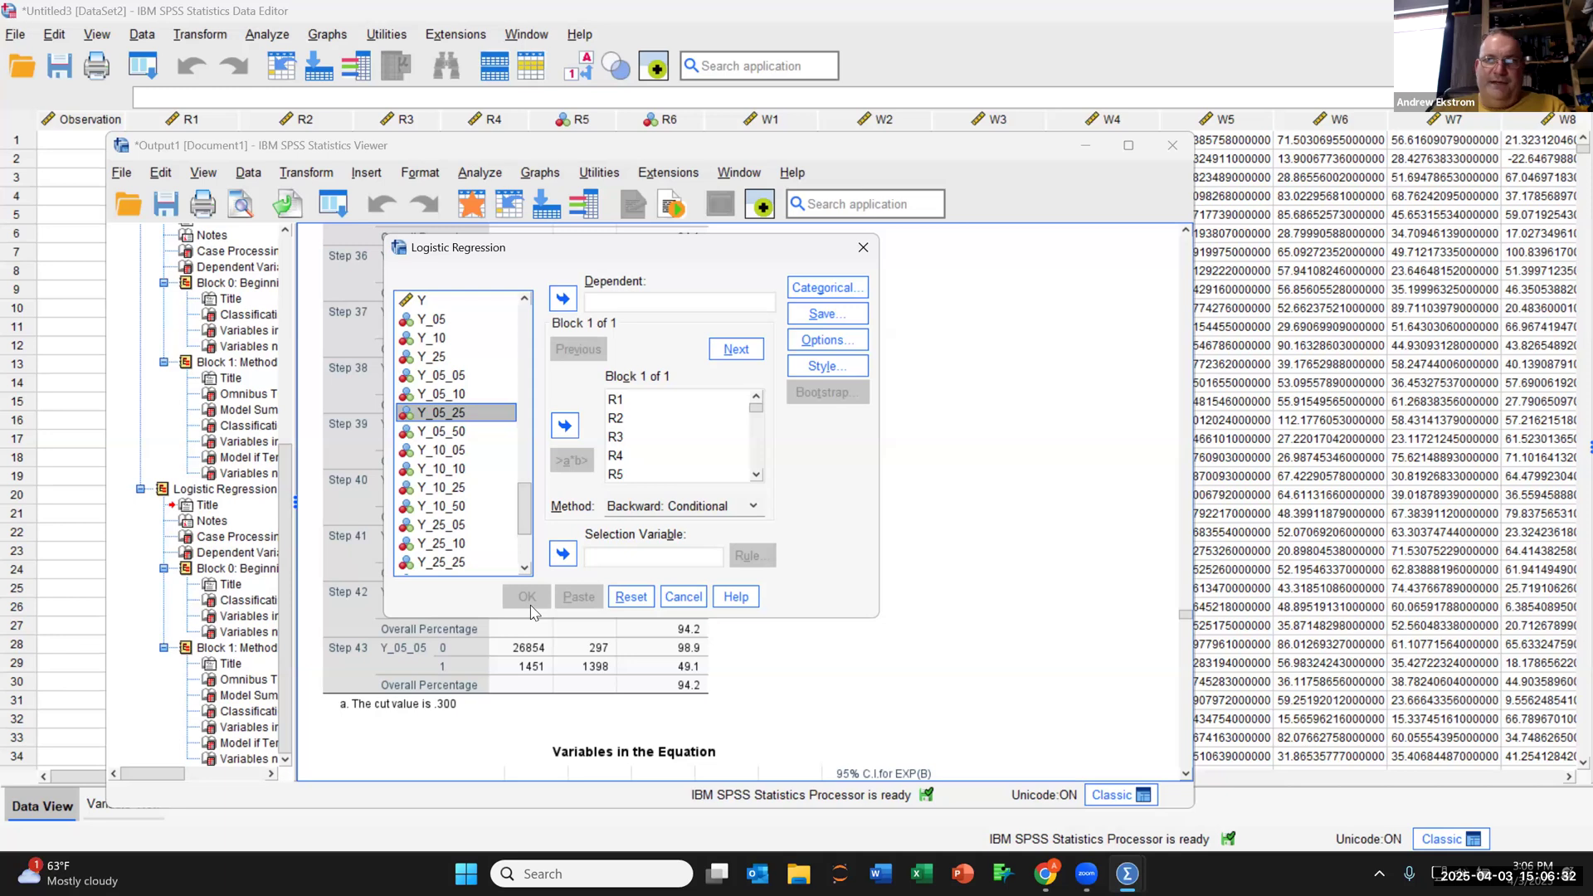
{"action": "left_click", "coordinate": [562, 299]}
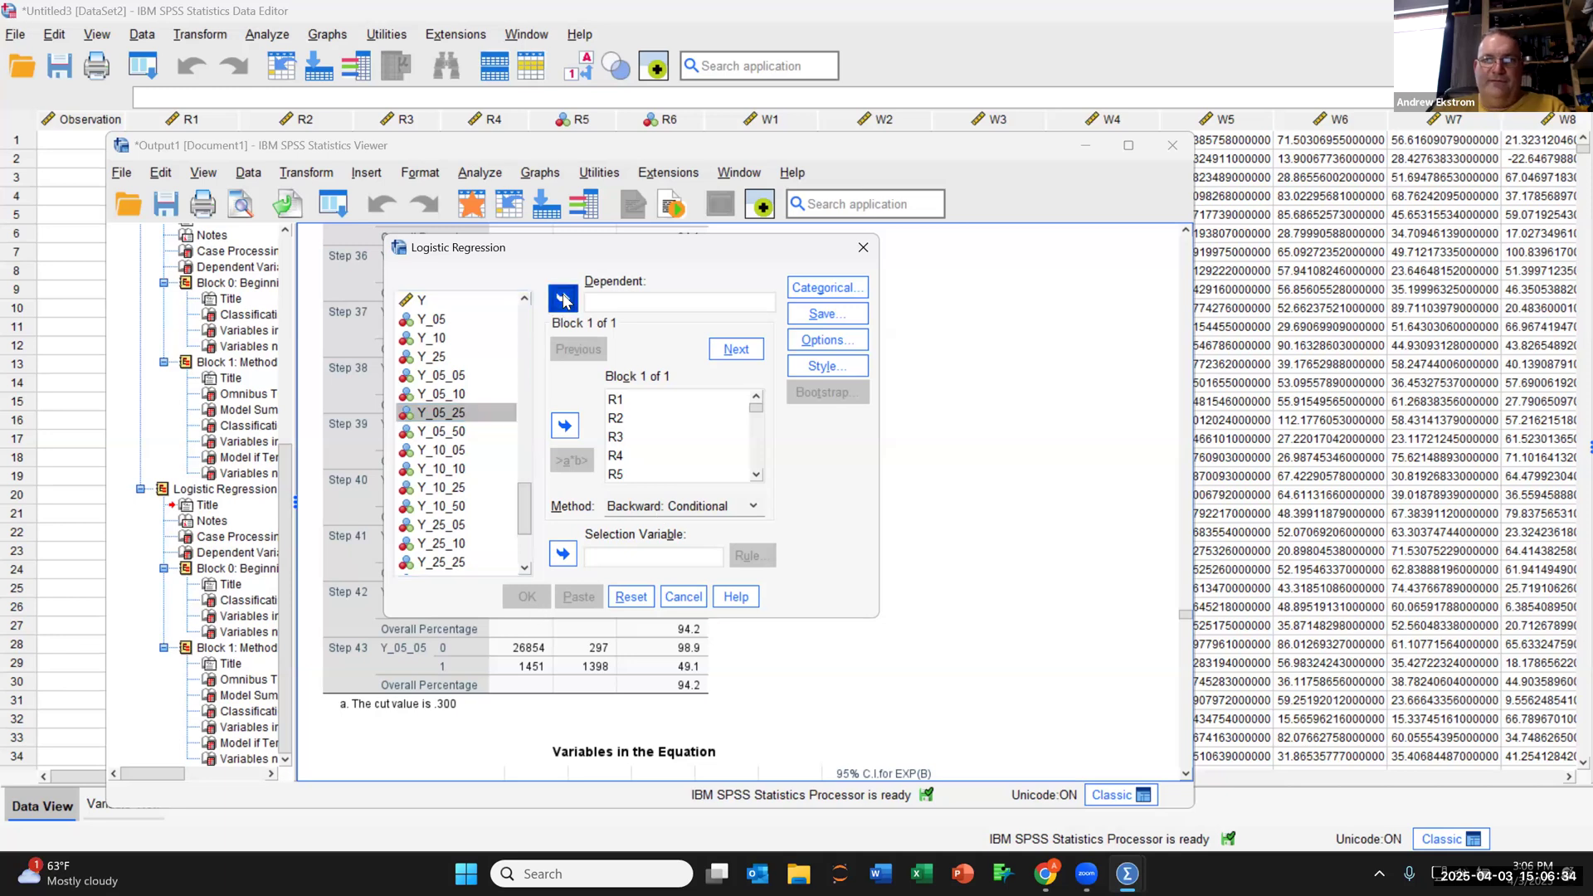
Set the classification cutoff to 0.5 and run the backward conditional regression on Y_05_25.
{"action": "left_click", "coordinate": [842, 342]}
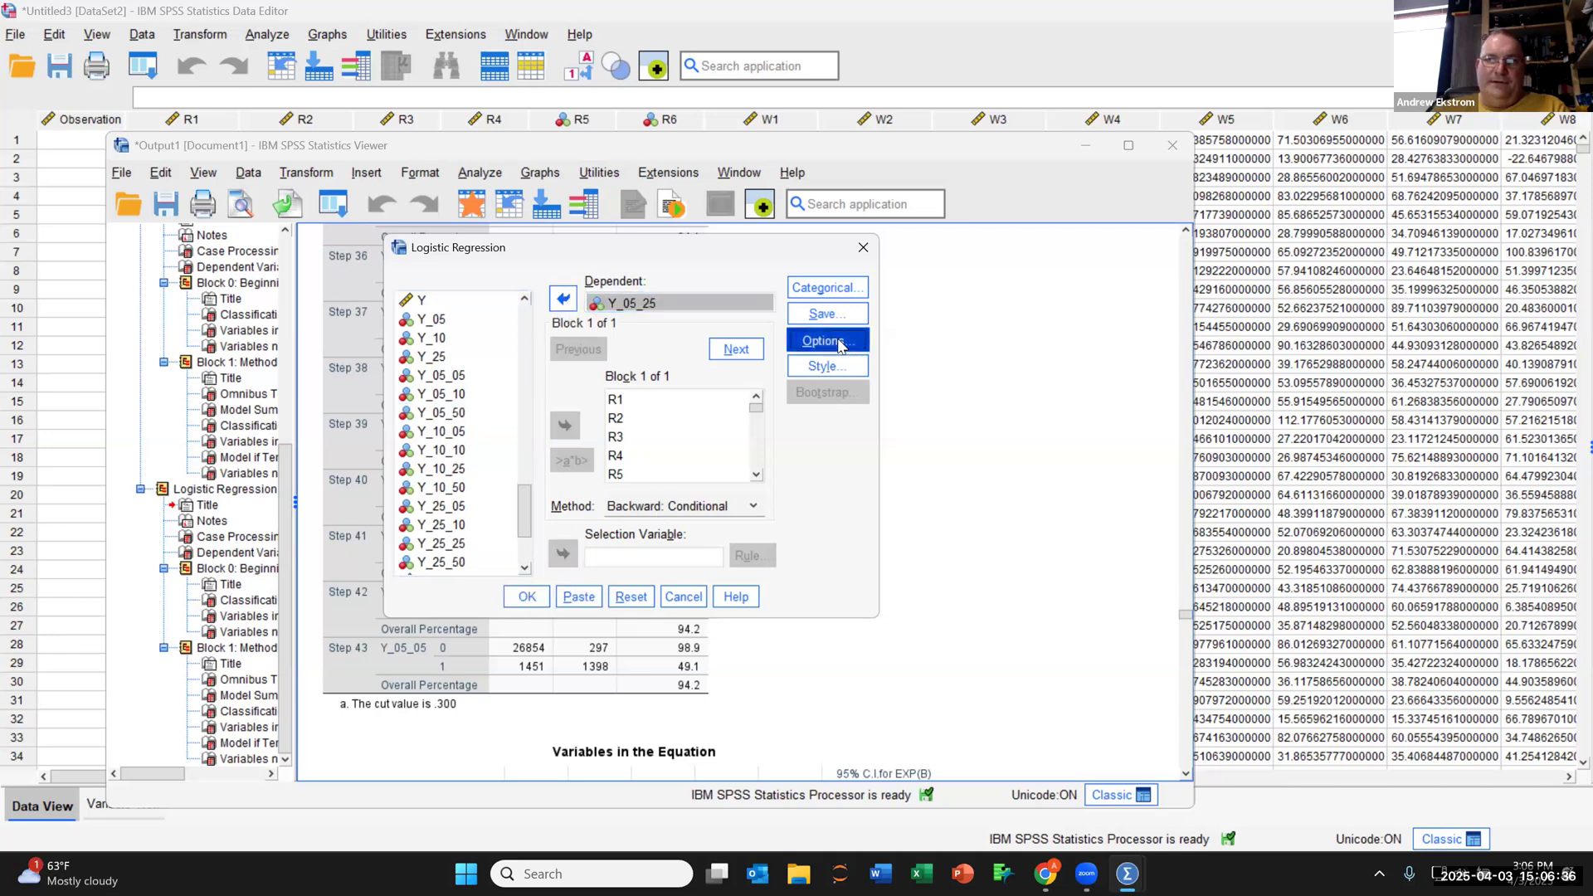
{"action": "left_click", "coordinate": [876, 487]}
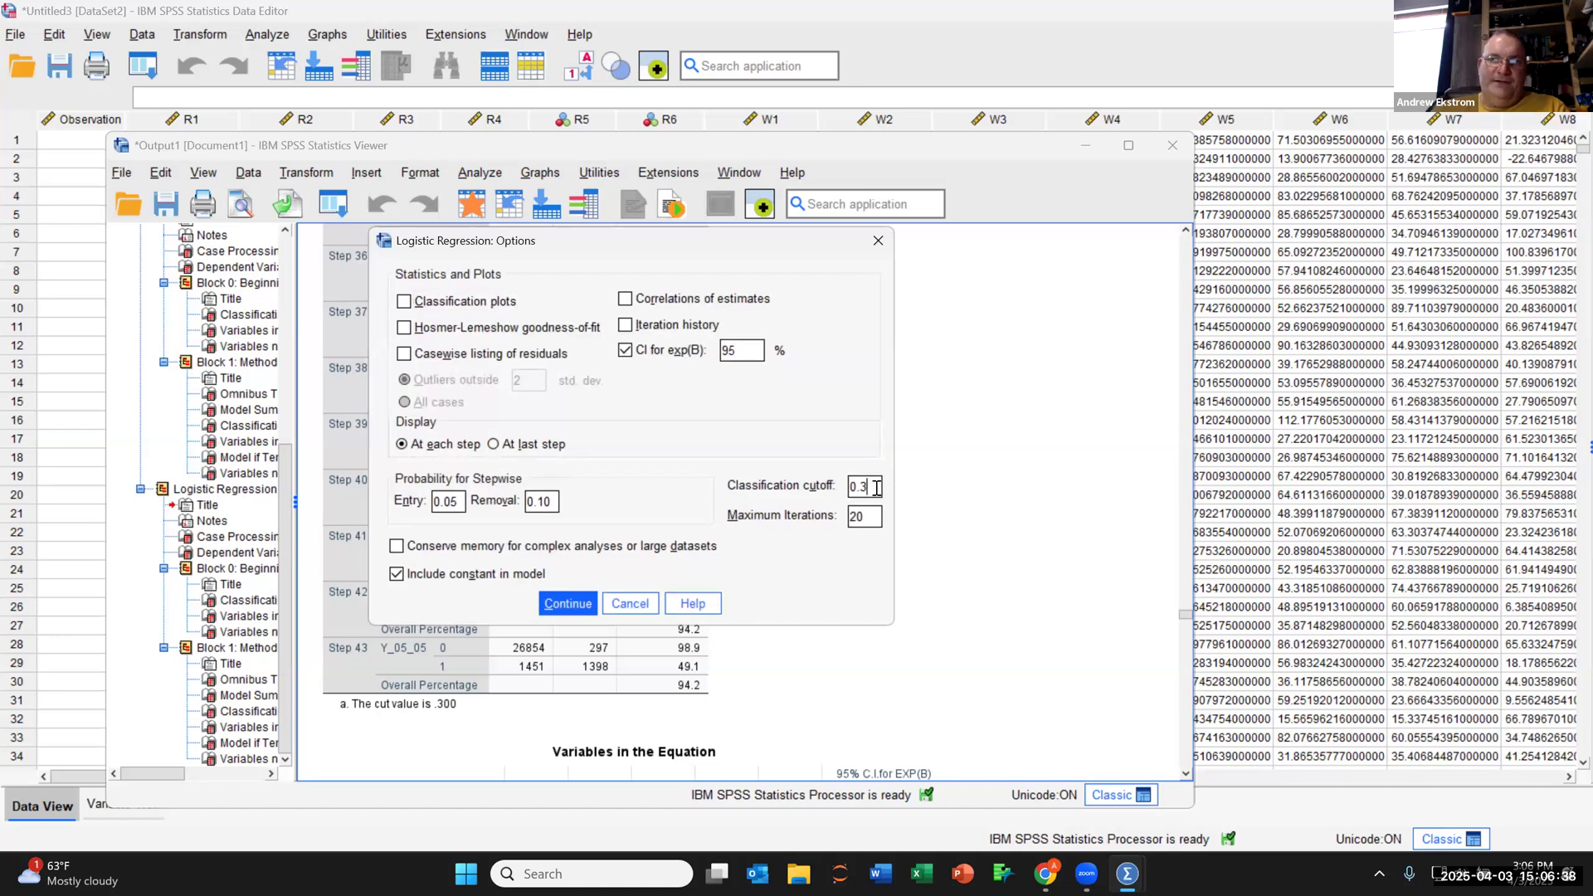
{"action": "key", "text": "BackSpace"}
{"action": "type", "text": "5"}
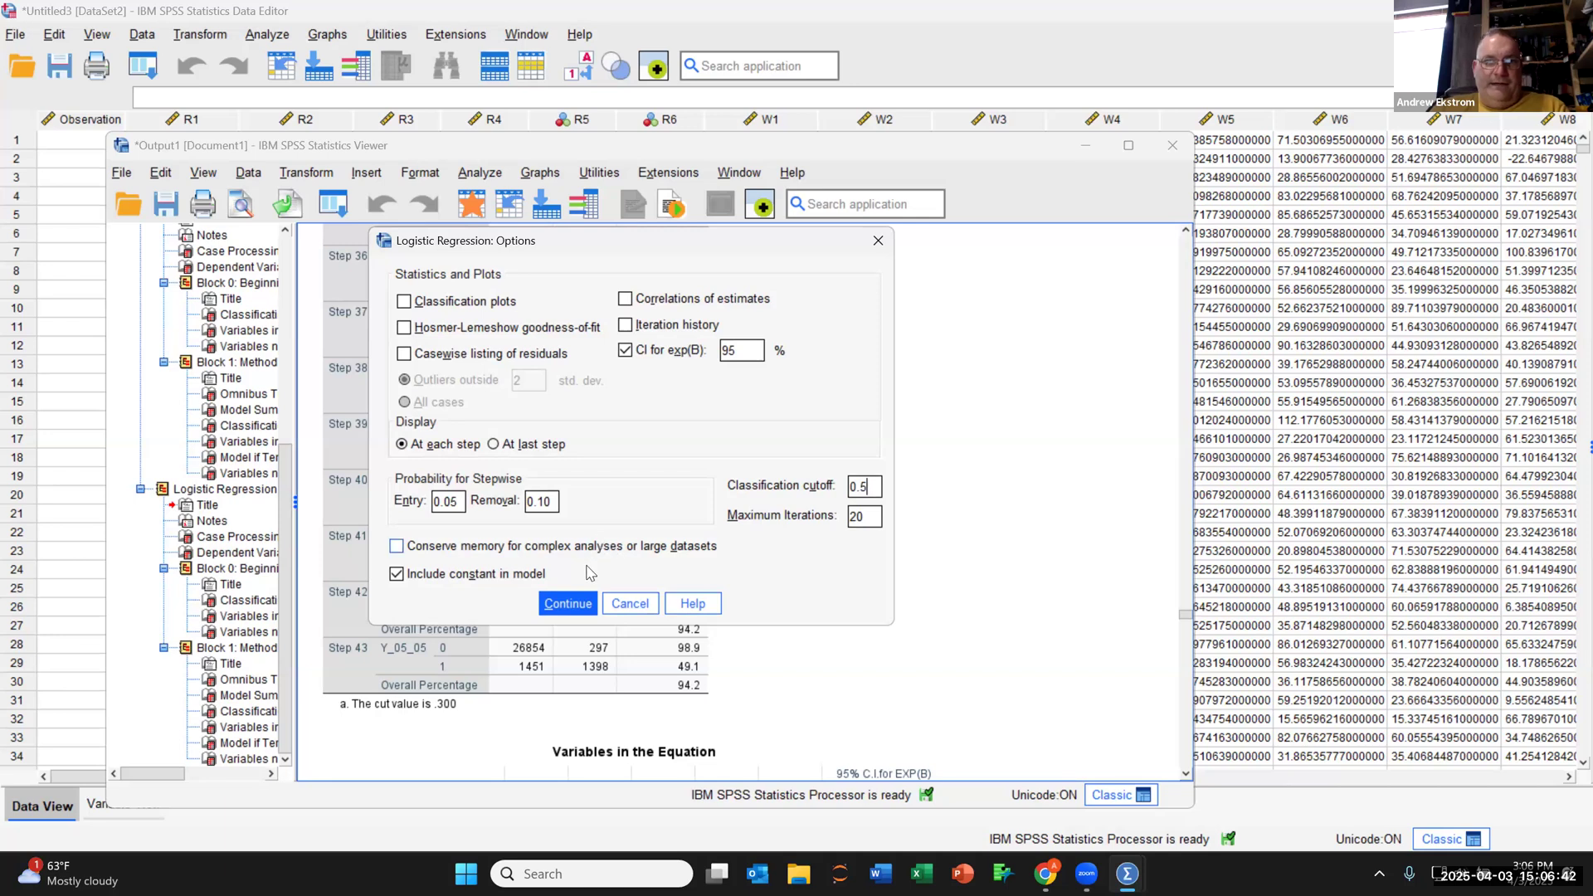
{"action": "left_click", "coordinate": [568, 603]}
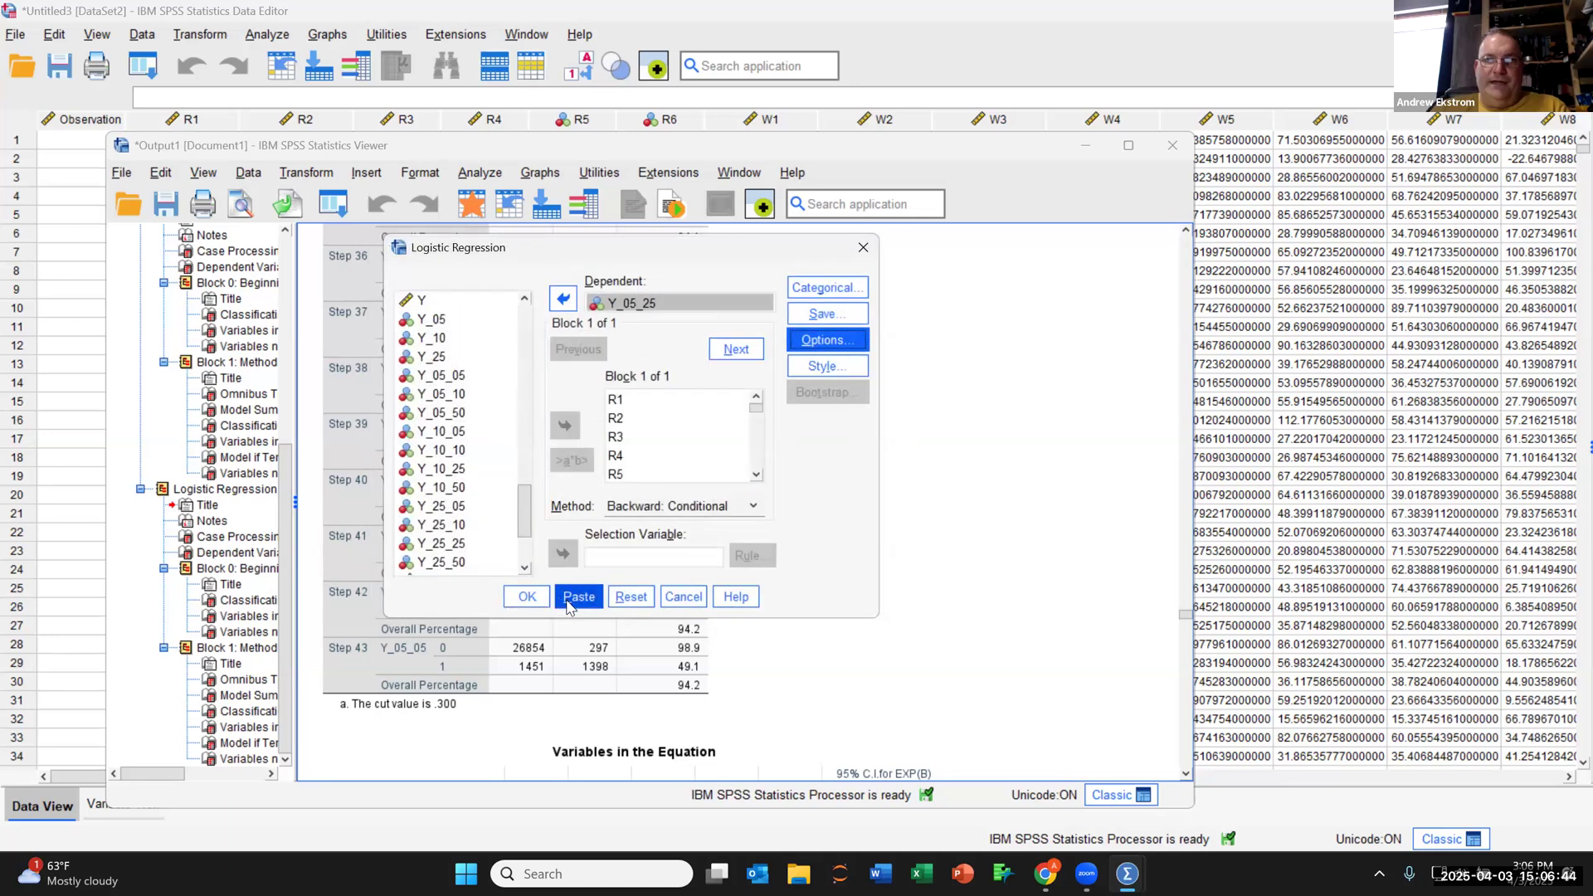
{"action": "left_click", "coordinate": [525, 598]}
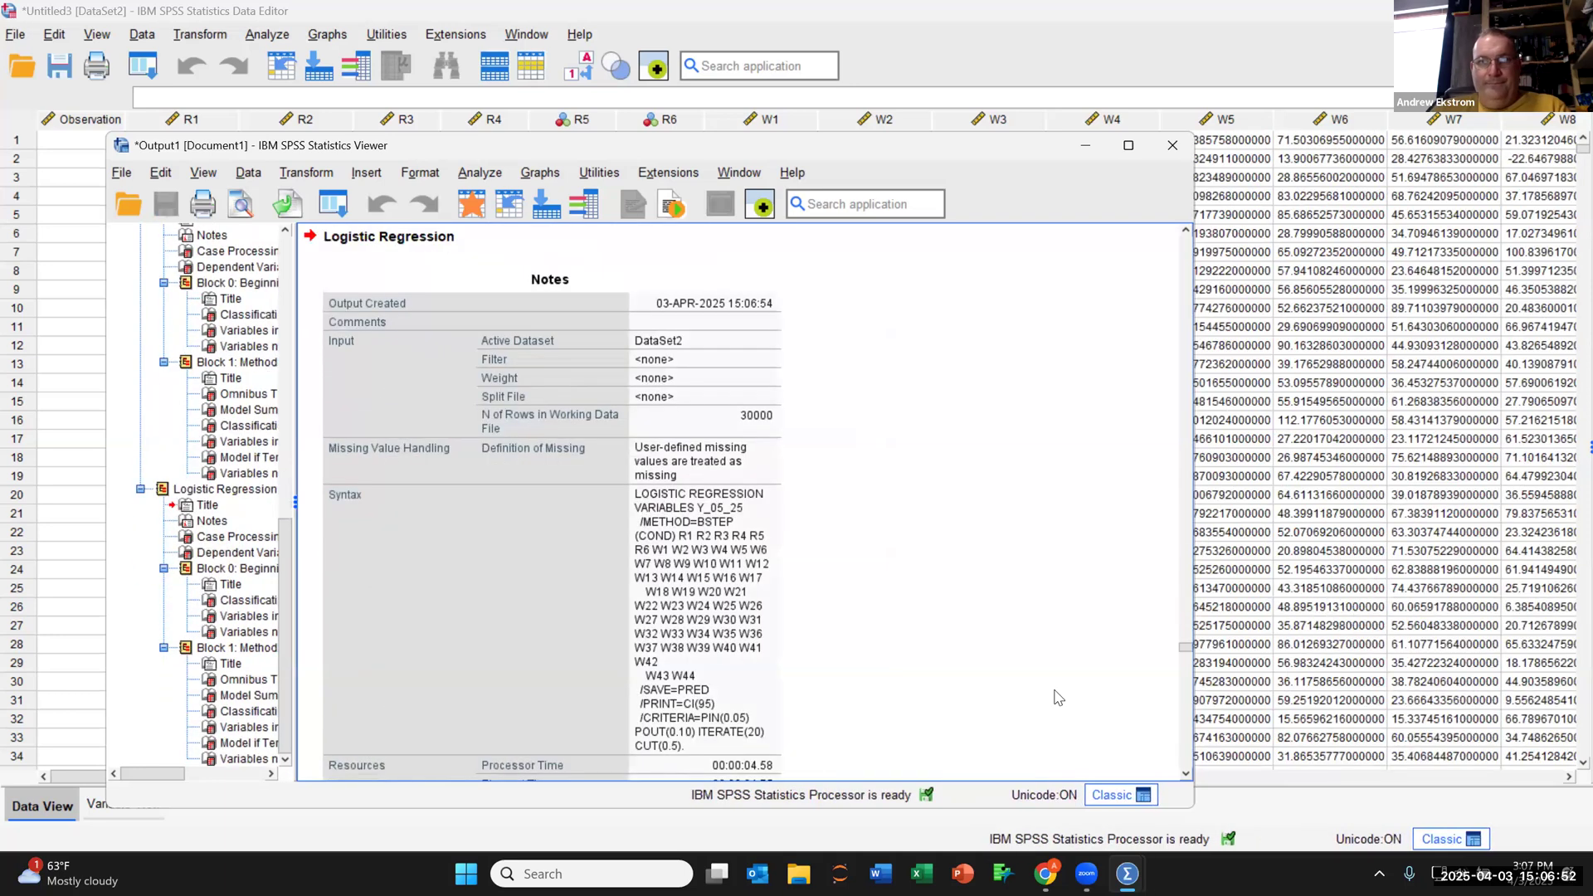
Examine the notes and the Block 0 classification table of the Y_05_25 regression output.
{"action": "left_click", "coordinate": [673, 659]}
{"action": "scroll", "coordinate": [778, 627], "scroll_direction": "down", "scroll_amount": 1}
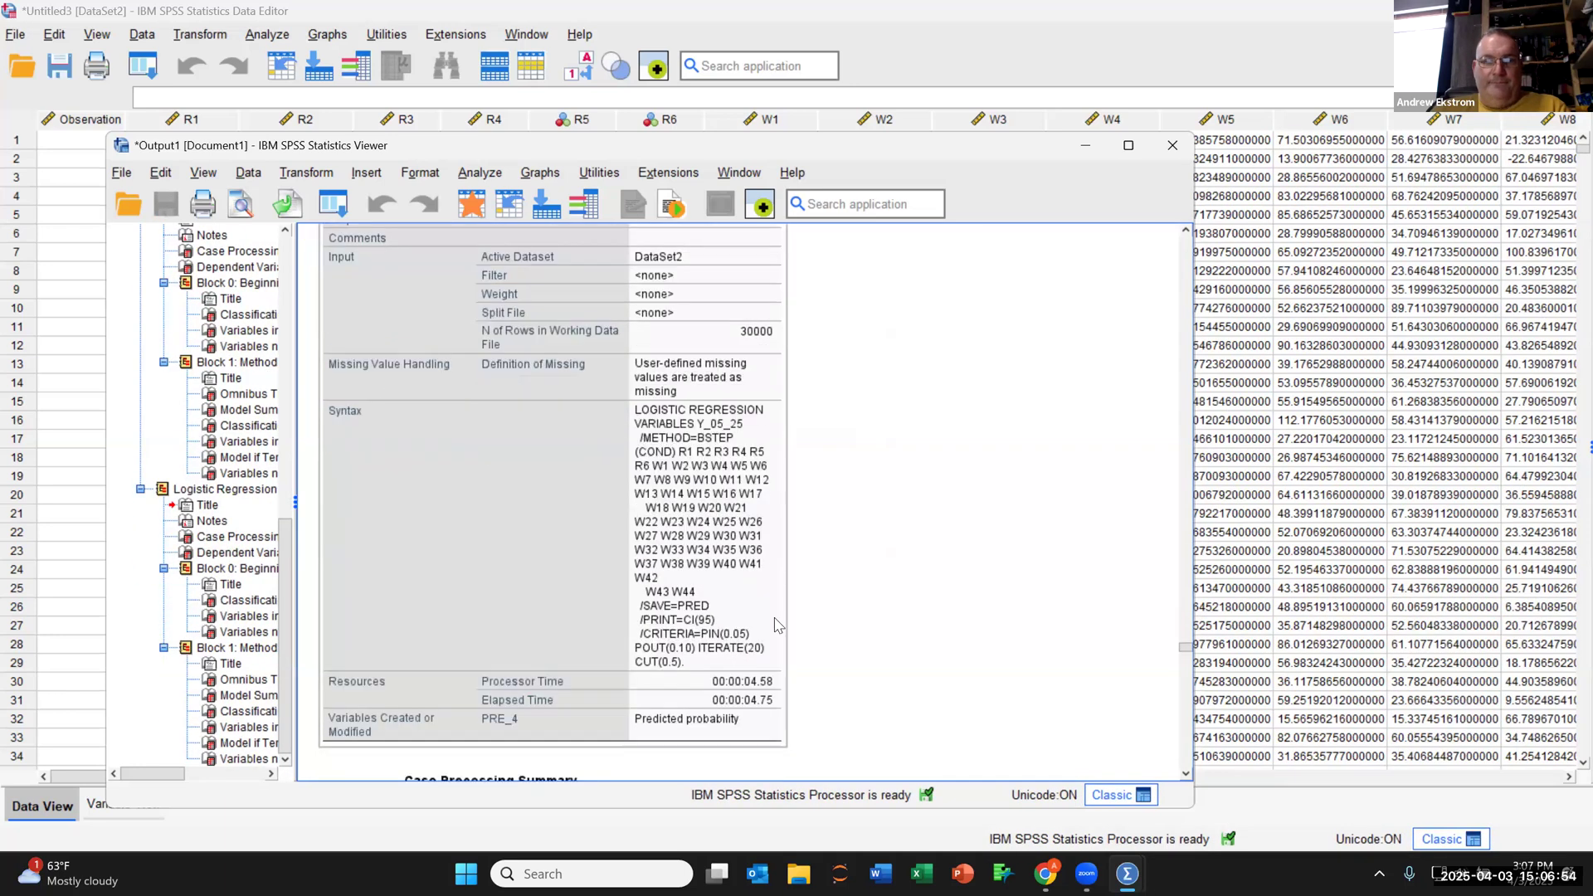
{"action": "scroll", "coordinate": [777, 627], "scroll_direction": "down", "scroll_amount": 9}
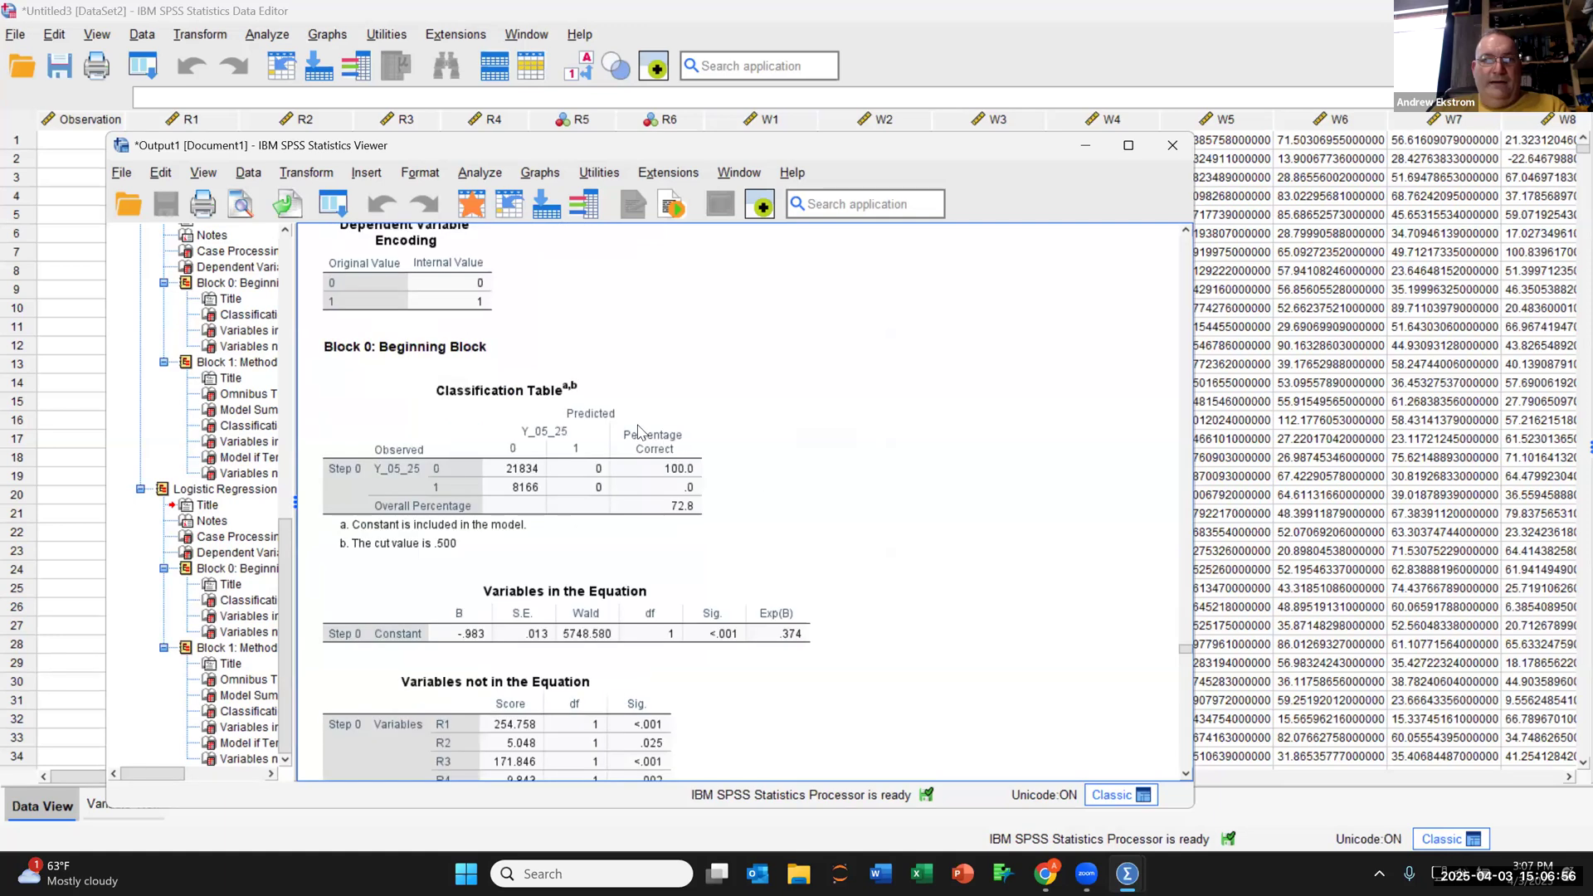
{"action": "scroll", "coordinate": [638, 430], "scroll_direction": "down", "scroll_amount": 1}
{"action": "left_click", "coordinate": [639, 430]}
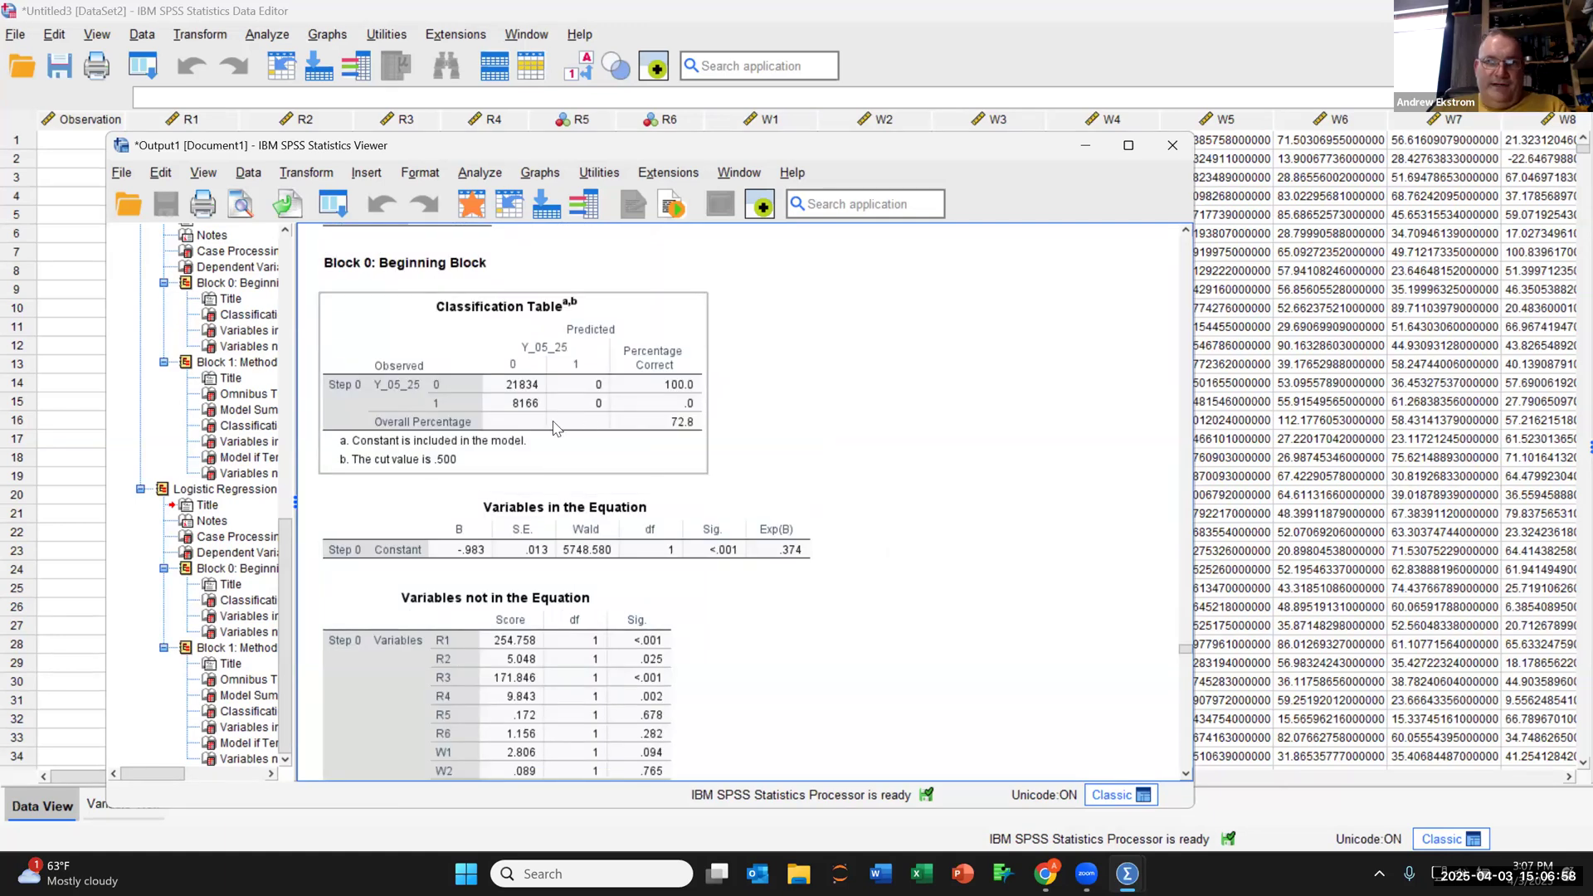
Examine the omnibus tests, model summary and Block 1 Classification Table for Y_05_25 down to Step 37.
{"action": "scroll", "coordinate": [554, 428], "scroll_direction": "down", "scroll_amount": 15}
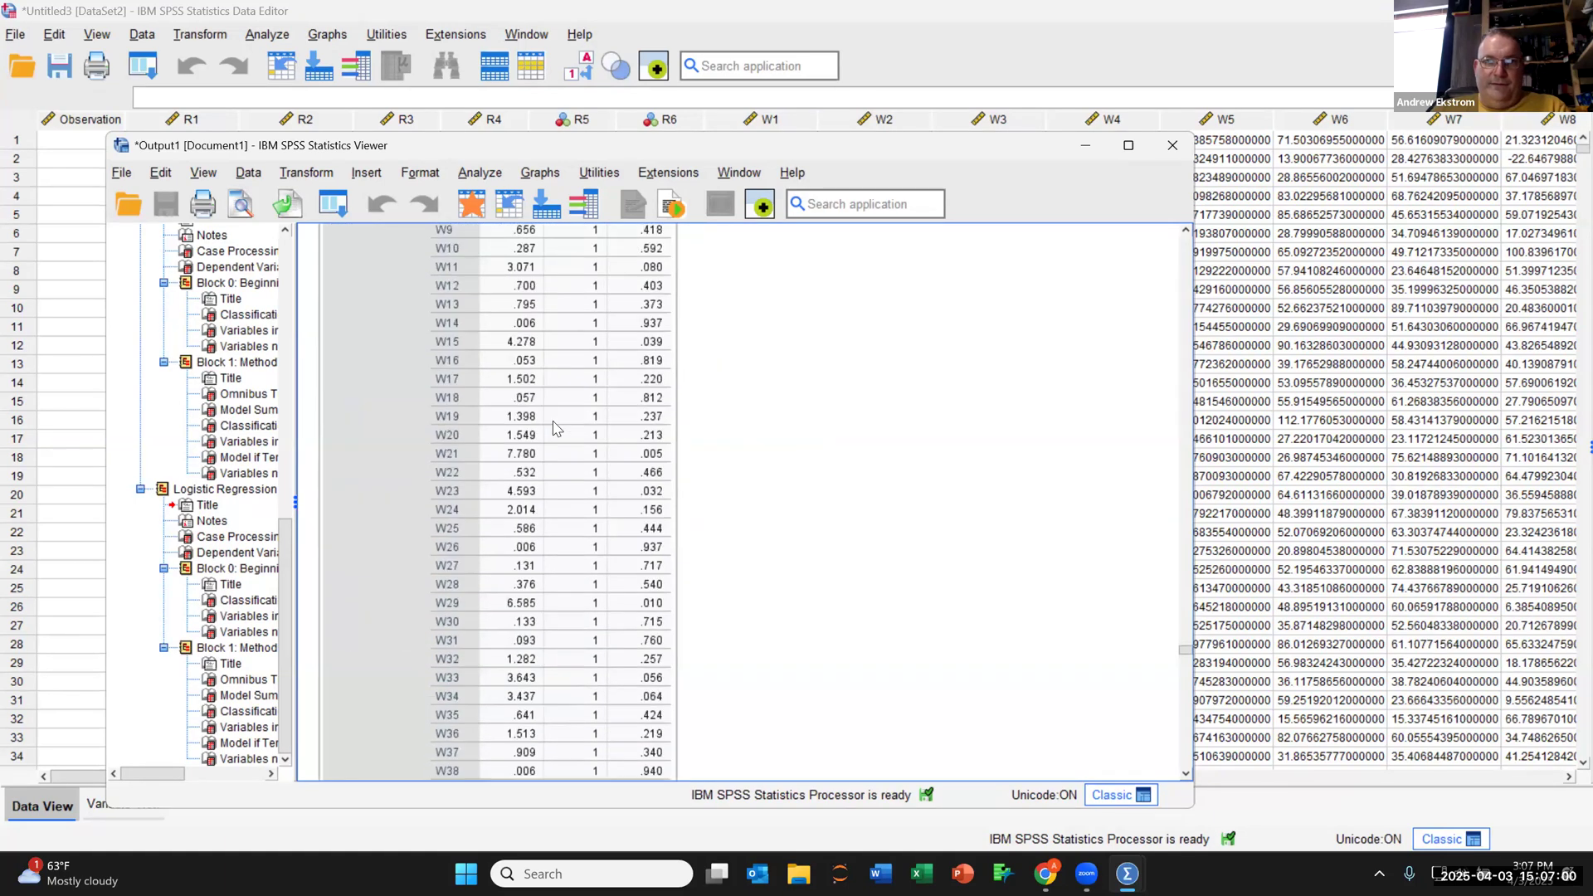
{"action": "scroll", "coordinate": [554, 427], "scroll_direction": "down", "scroll_amount": 20}
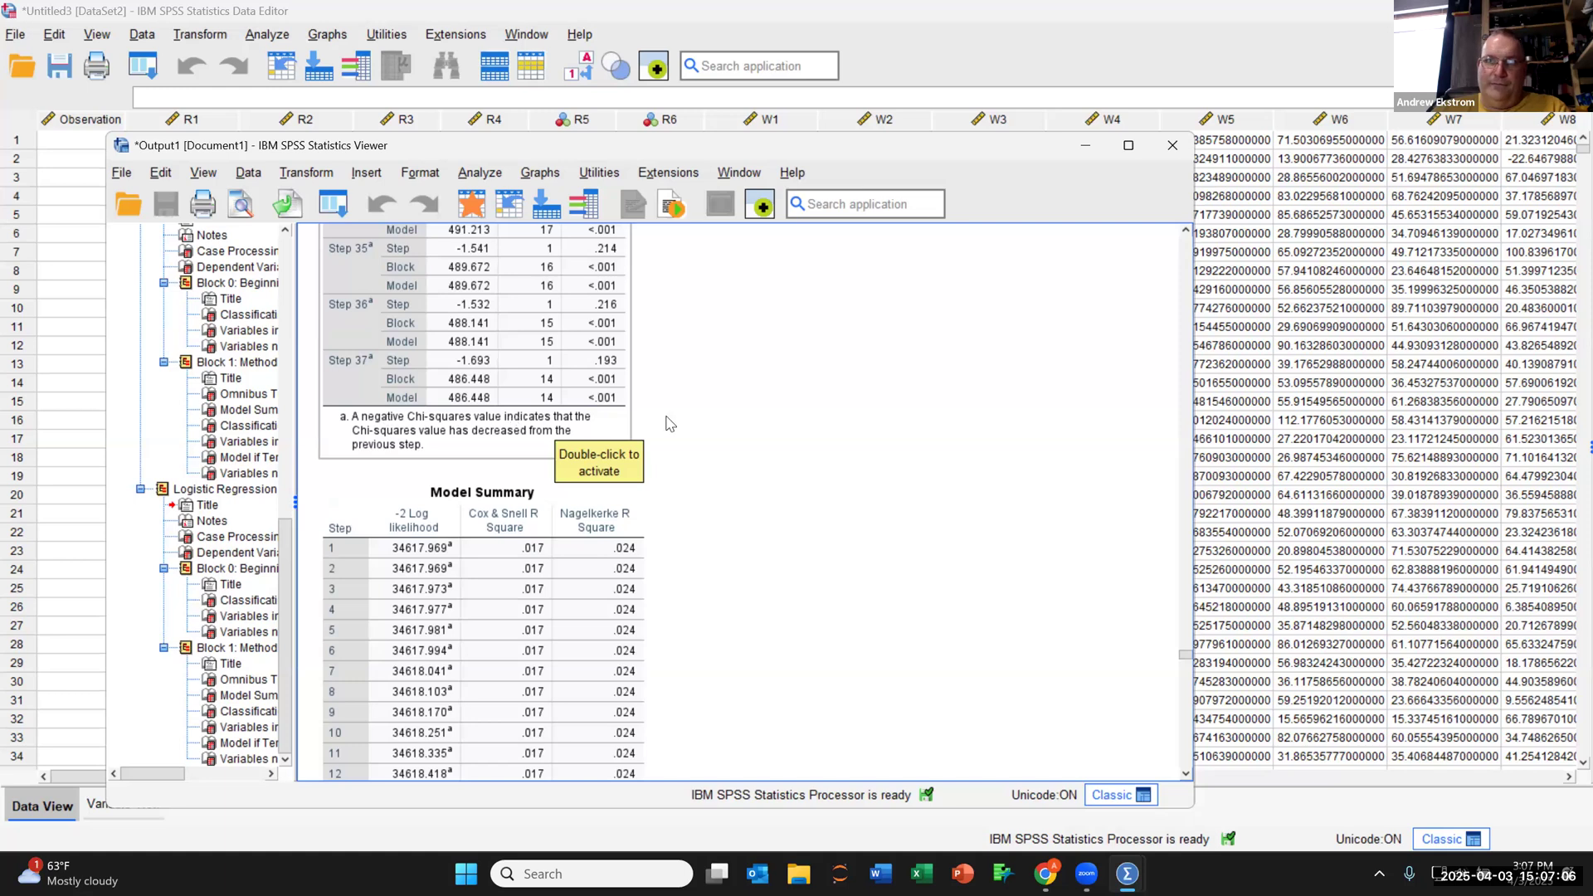
{"action": "scroll", "coordinate": [707, 419], "scroll_direction": "down", "scroll_amount": 5}
{"action": "scroll", "coordinate": [708, 420], "scroll_direction": "down", "scroll_amount": 15}
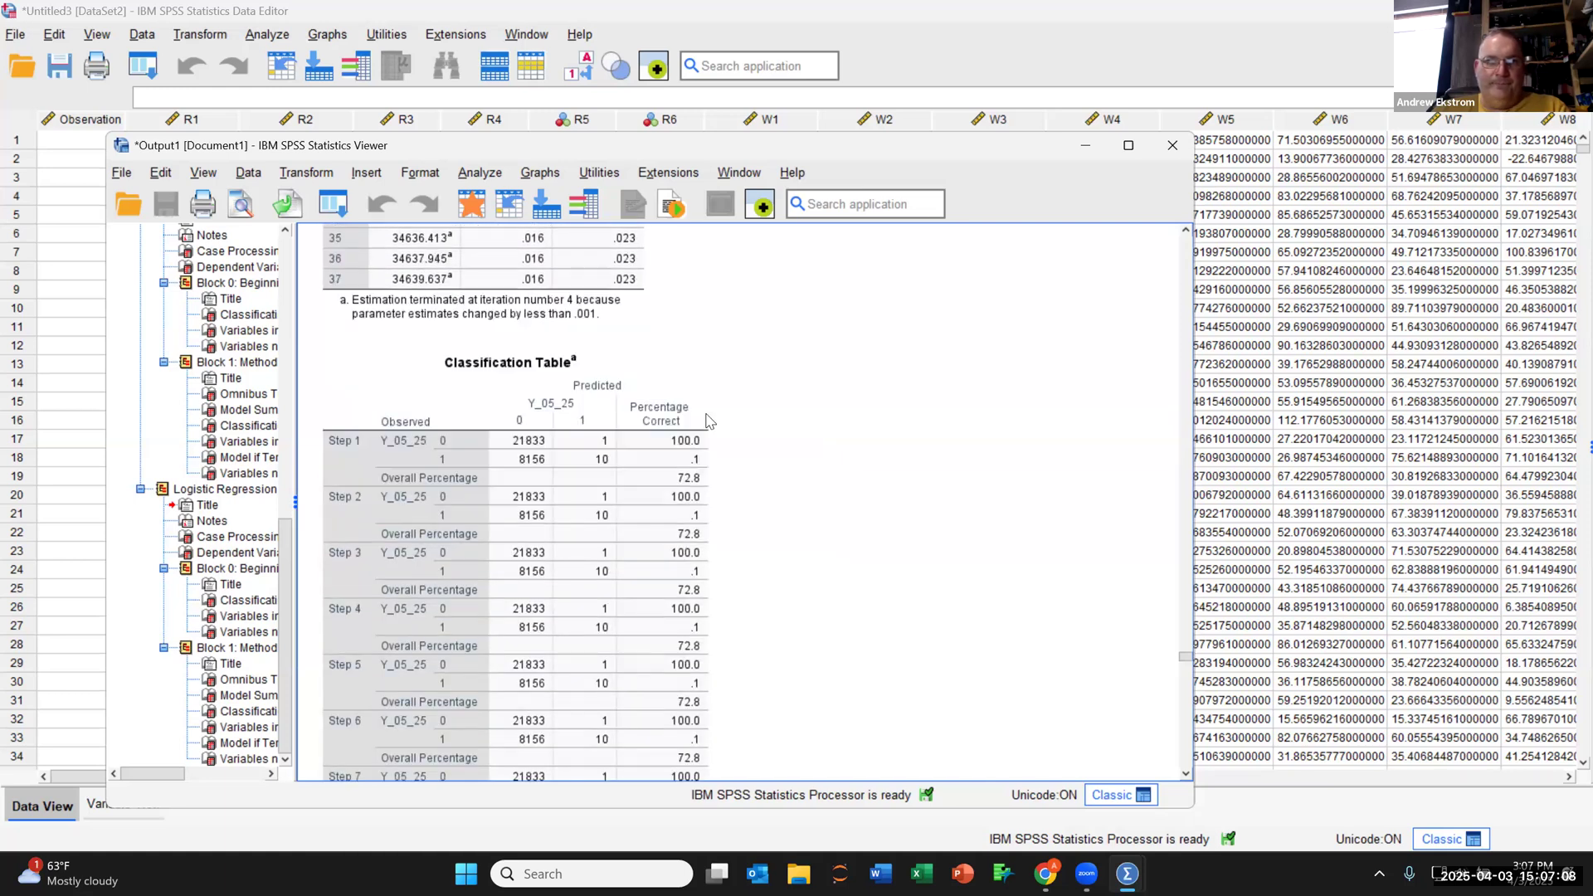
{"action": "scroll", "coordinate": [708, 420], "scroll_direction": "down", "scroll_amount": 3}
{"action": "scroll", "coordinate": [708, 420], "scroll_direction": "down", "scroll_amount": 9}
{"action": "scroll", "coordinate": [707, 419], "scroll_direction": "down", "scroll_amount": 5}
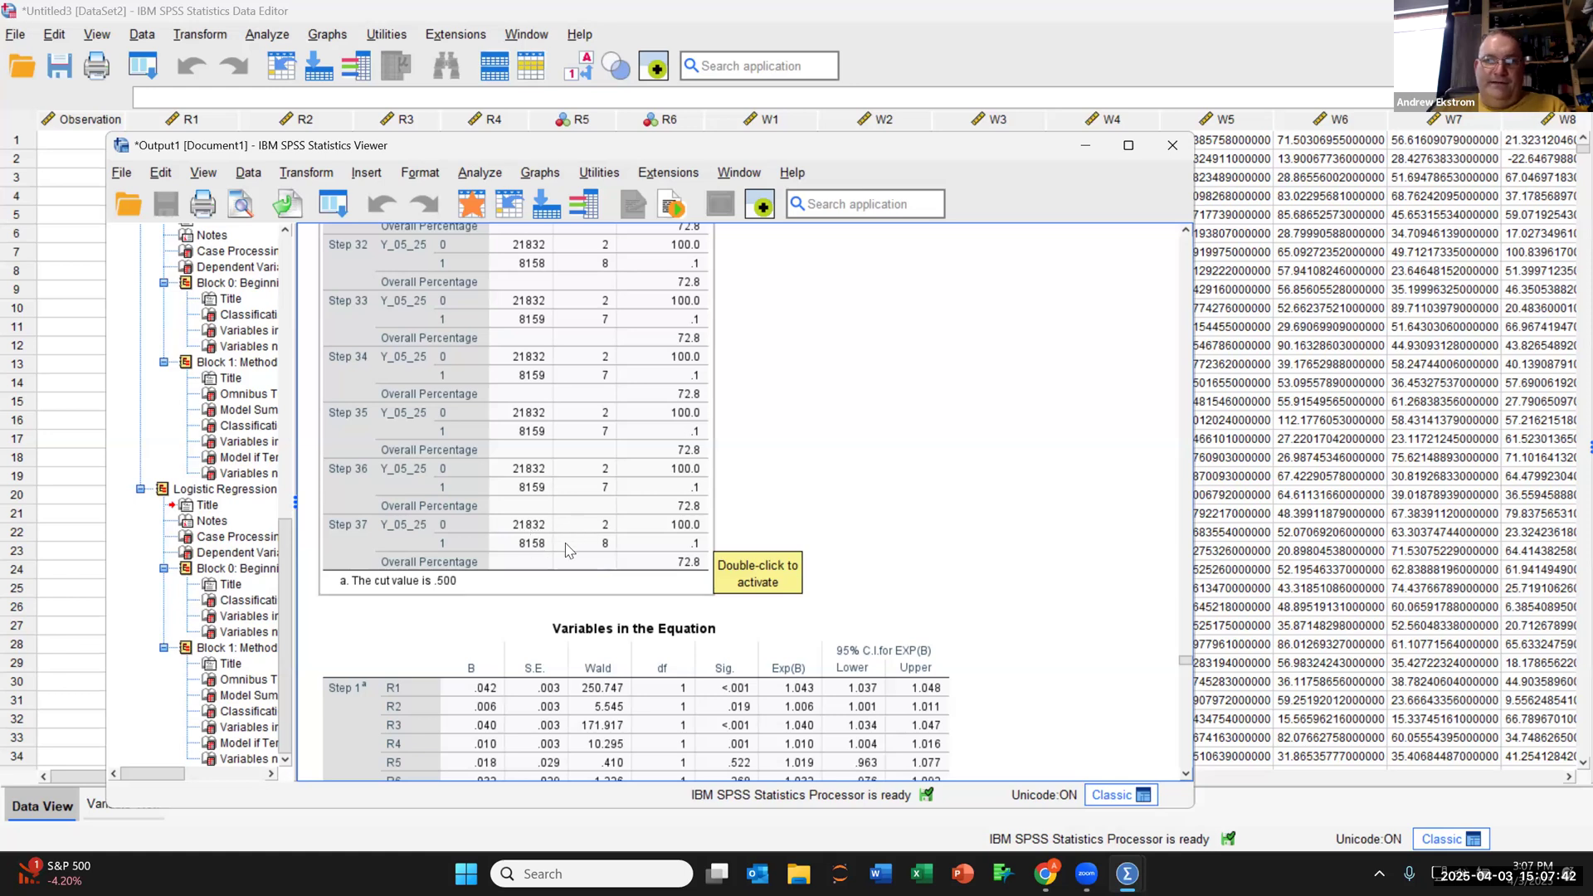
Examine the Variables in the Equation table for Y_05_25 through to the predictors kept at Step 37.
{"action": "scroll", "coordinate": [581, 572], "scroll_direction": "down", "scroll_amount": 15}
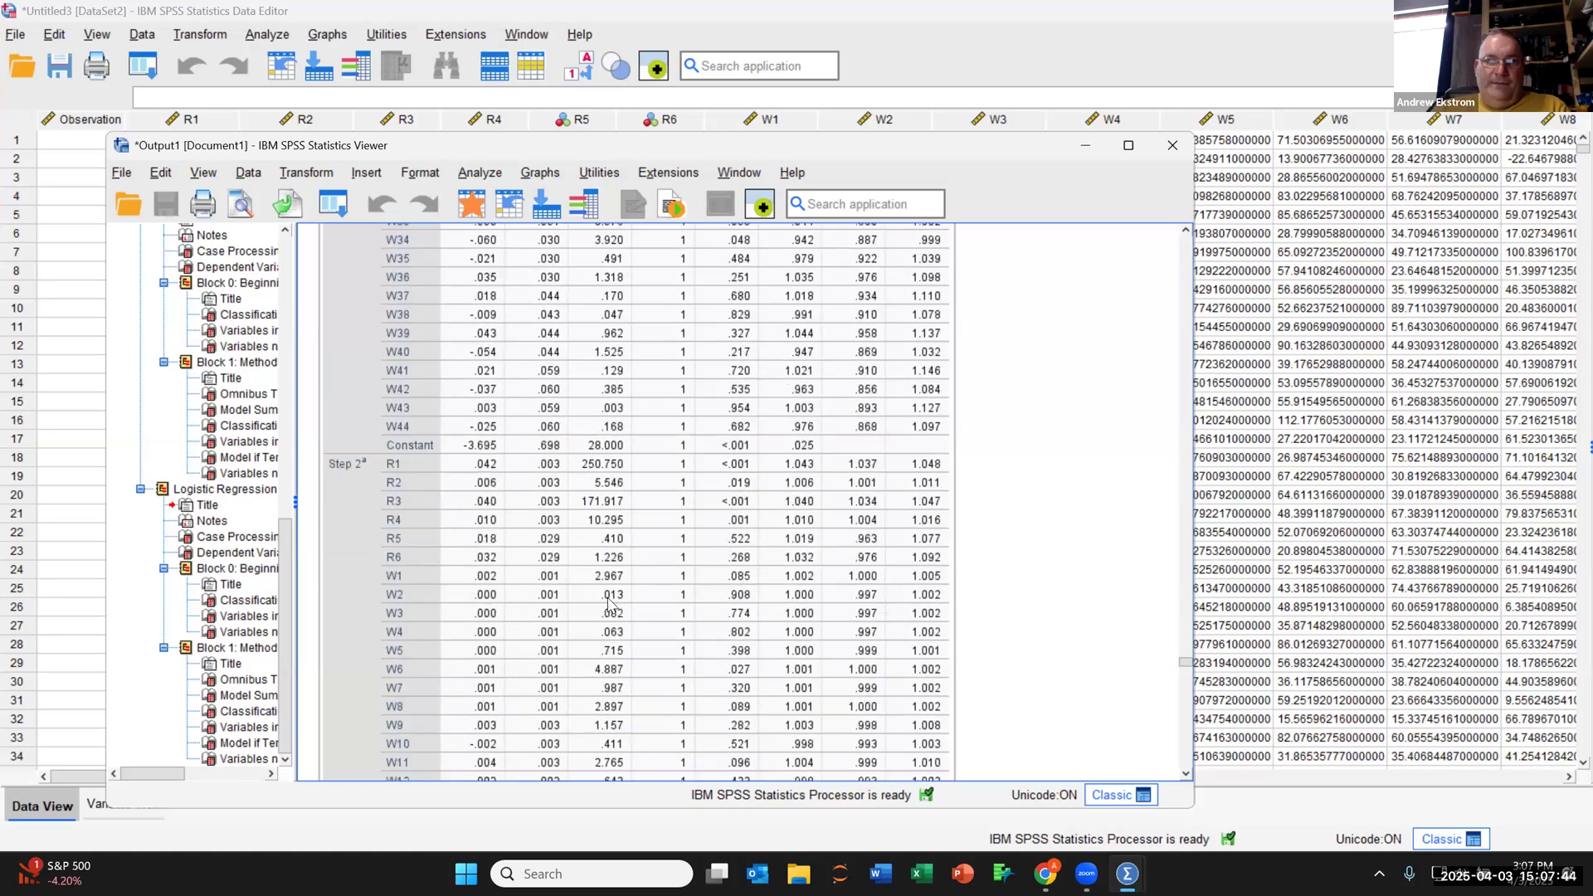
{"action": "scroll", "coordinate": [610, 603], "scroll_direction": "down", "scroll_amount": 8}
{"action": "scroll", "coordinate": [608, 603], "scroll_direction": "down", "scroll_amount": 10}
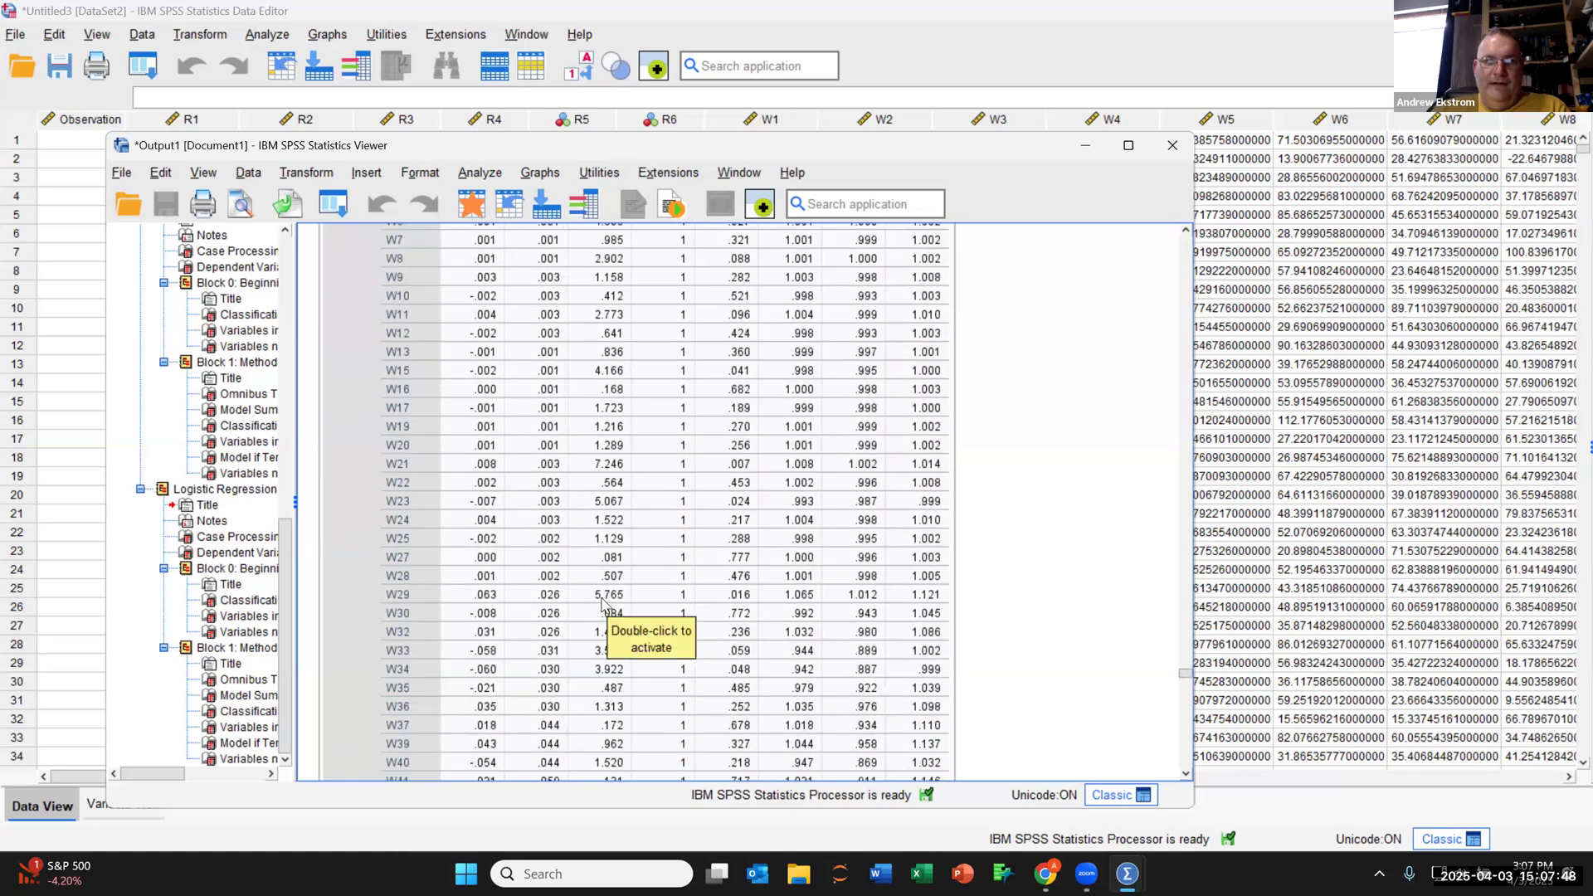
{"action": "scroll", "coordinate": [603, 604], "scroll_direction": "down", "scroll_amount": 10}
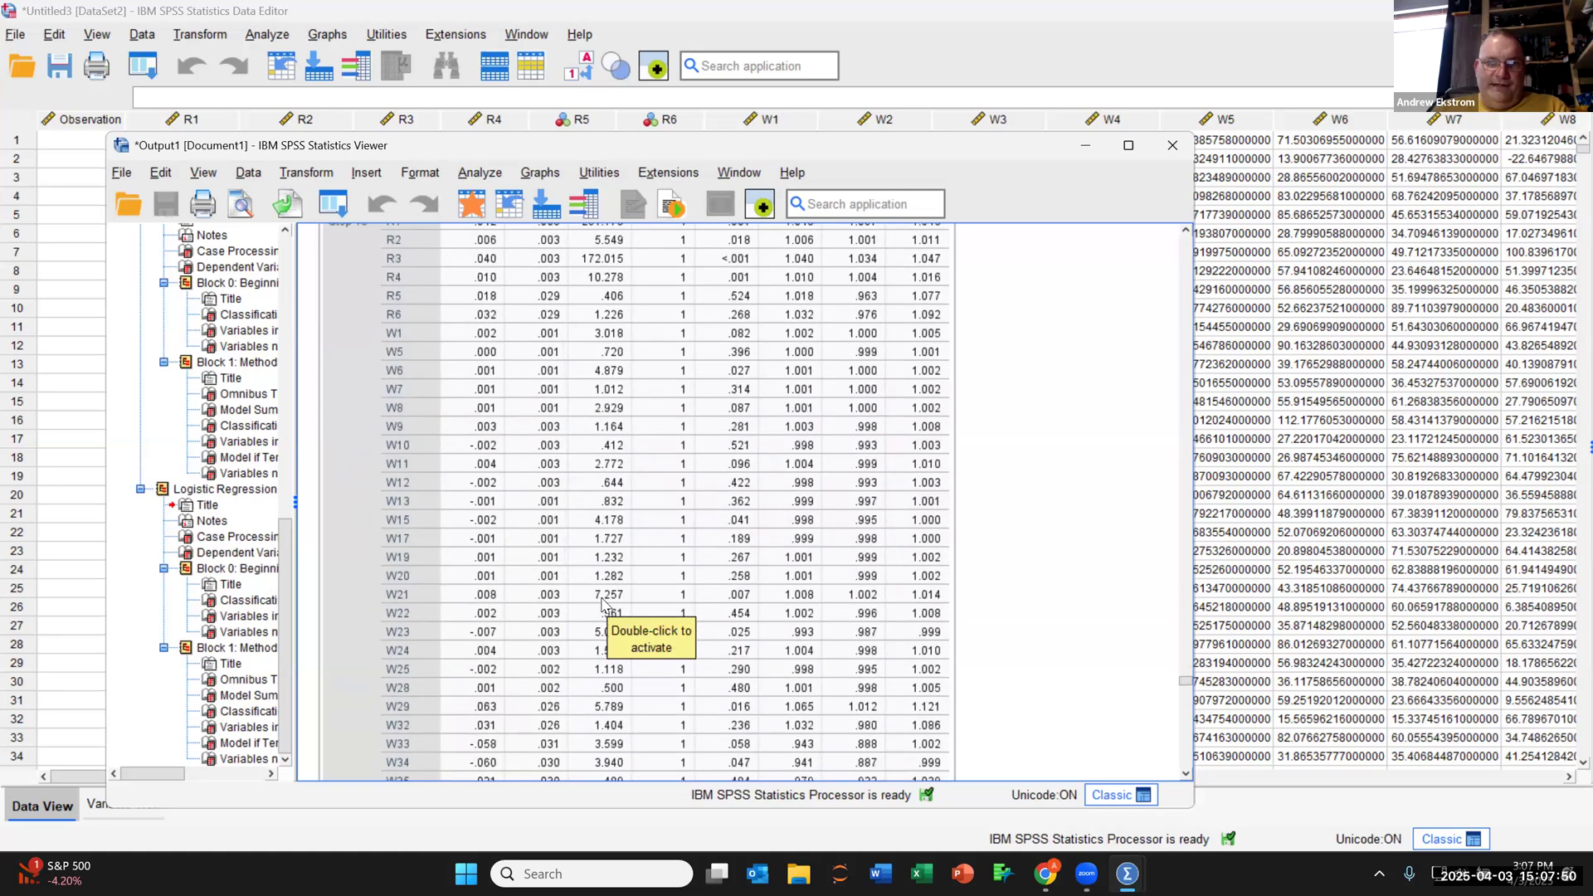
{"action": "scroll", "coordinate": [603, 604], "scroll_direction": "down", "scroll_amount": 10}
{"action": "scroll", "coordinate": [603, 603], "scroll_direction": "down", "scroll_amount": 10}
{"action": "scroll", "coordinate": [603, 603], "scroll_direction": "down", "scroll_amount": 10}
{"action": "scroll", "coordinate": [603, 604], "scroll_direction": "down", "scroll_amount": 10}
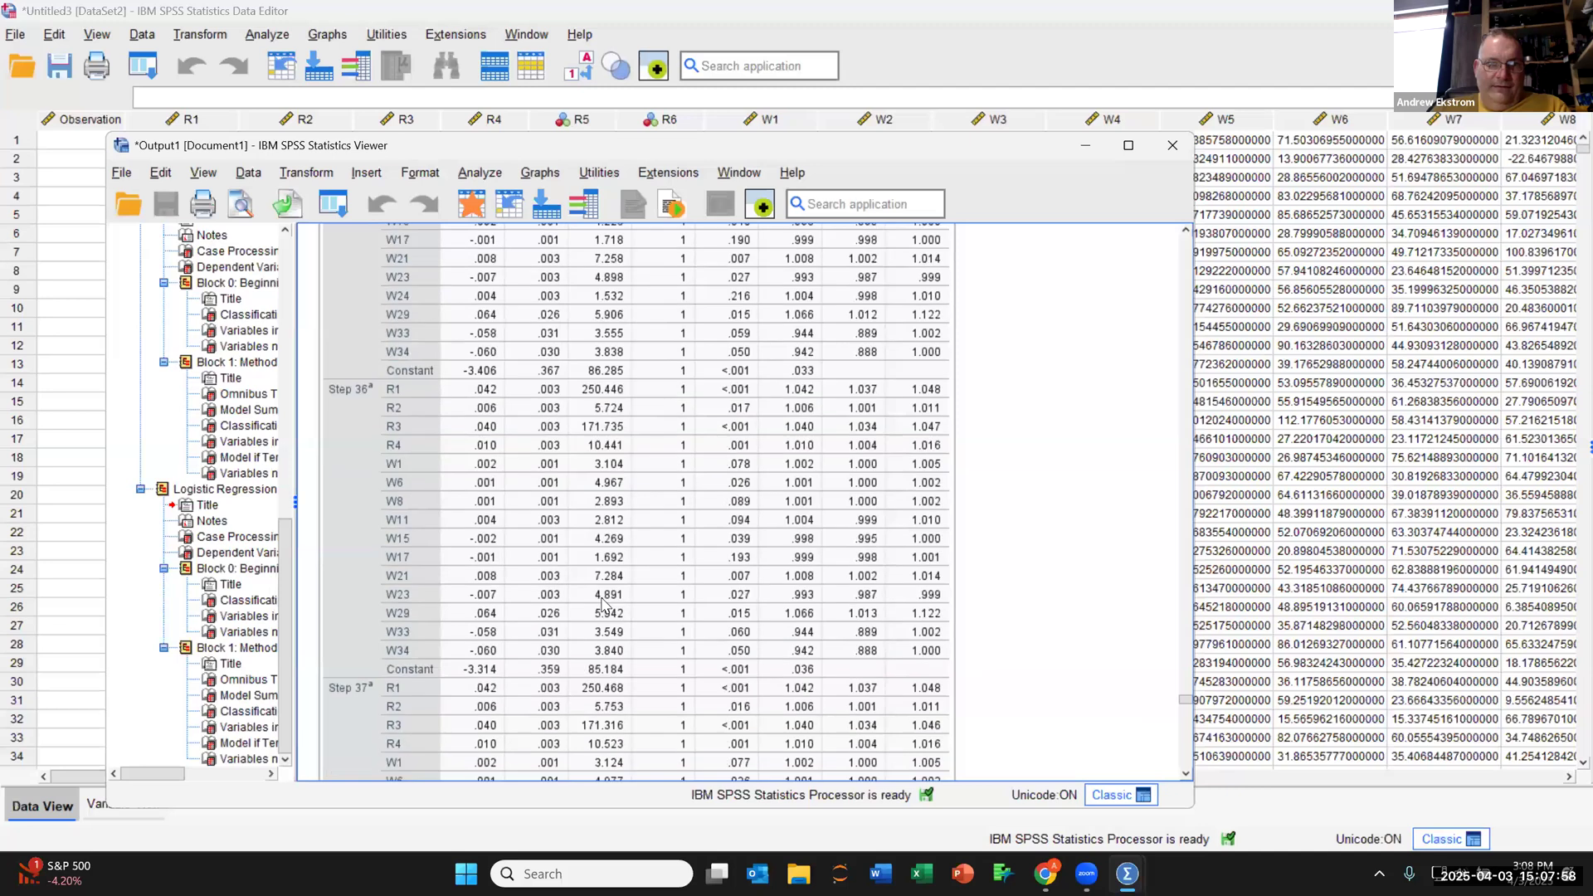
{"action": "scroll", "coordinate": [604, 603], "scroll_direction": "down", "scroll_amount": 5}
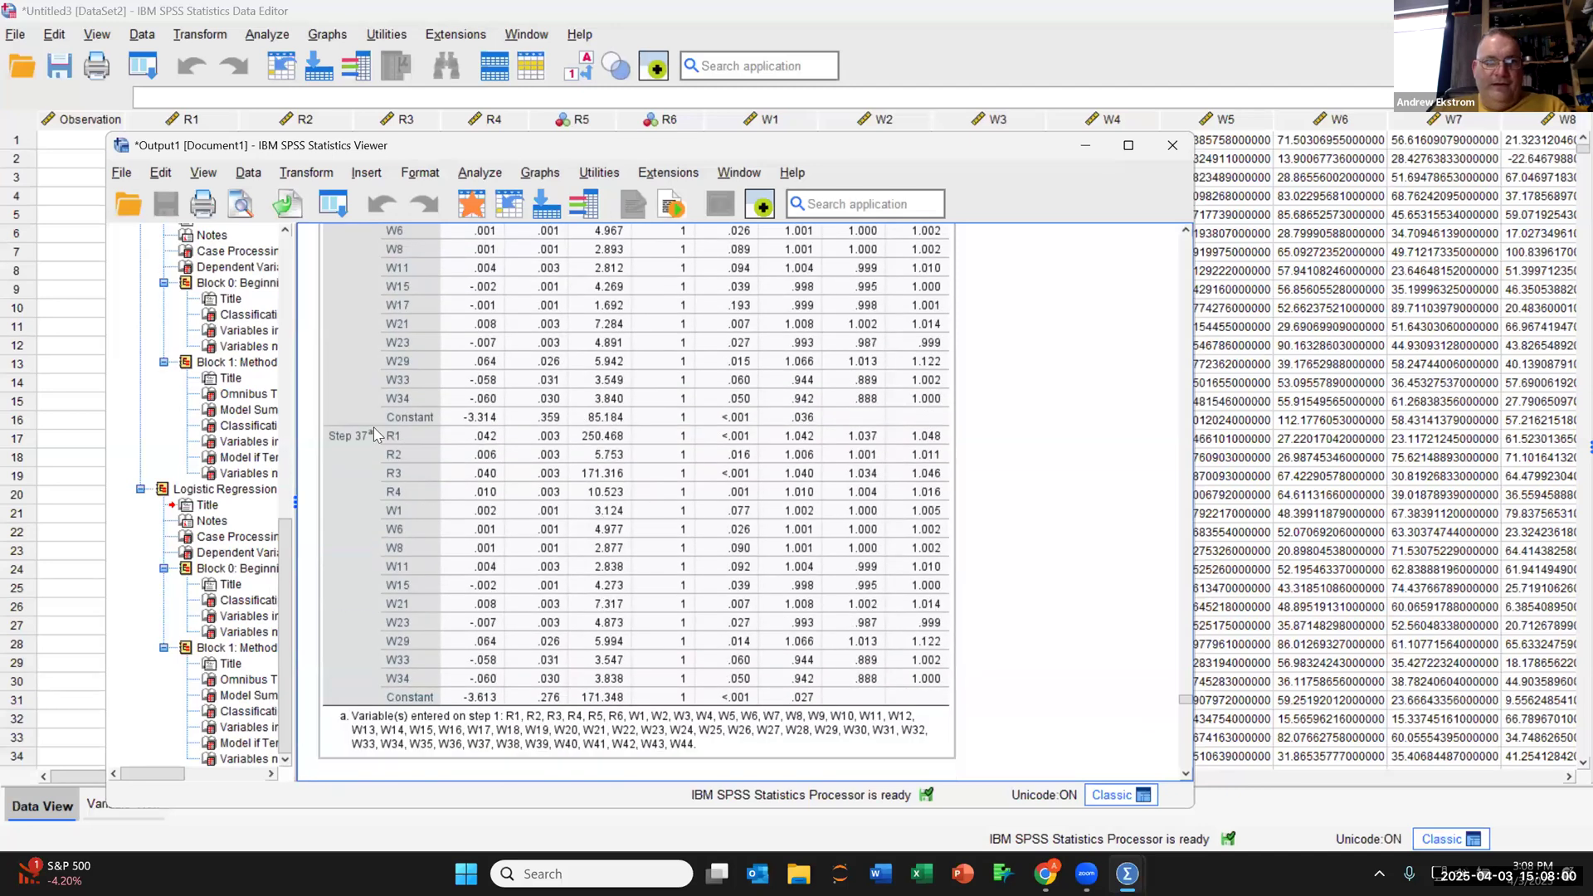
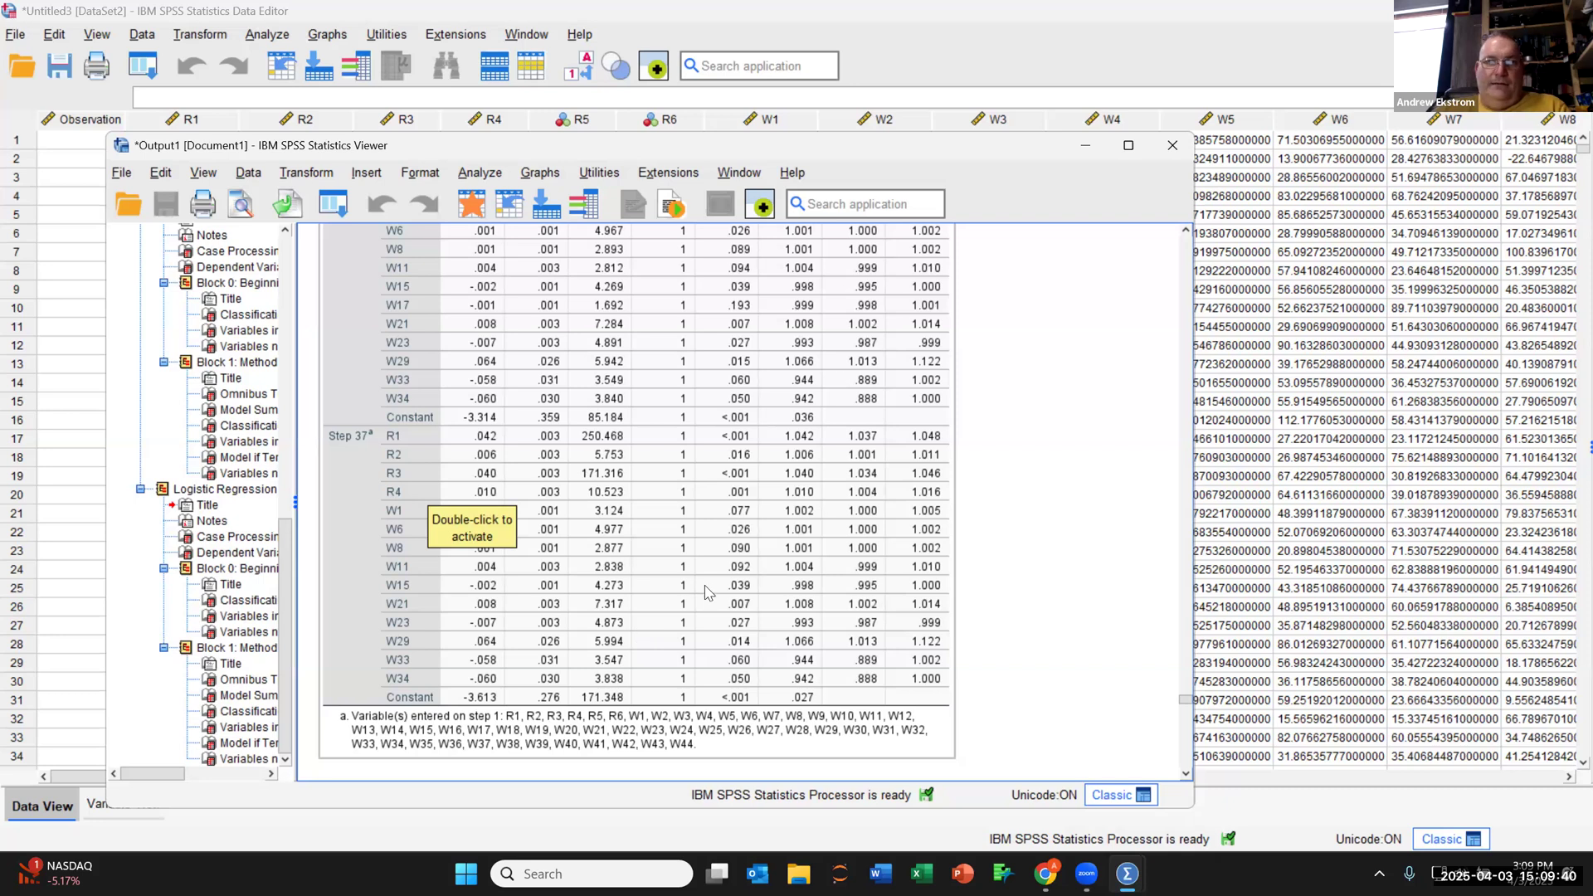
Go back from the Y_05_25 coefficients to the earlier Y_05_05 regression and examine its notes and omnibus tests.
{"action": "scroll", "coordinate": [707, 592], "scroll_direction": "up", "scroll_amount": 10}
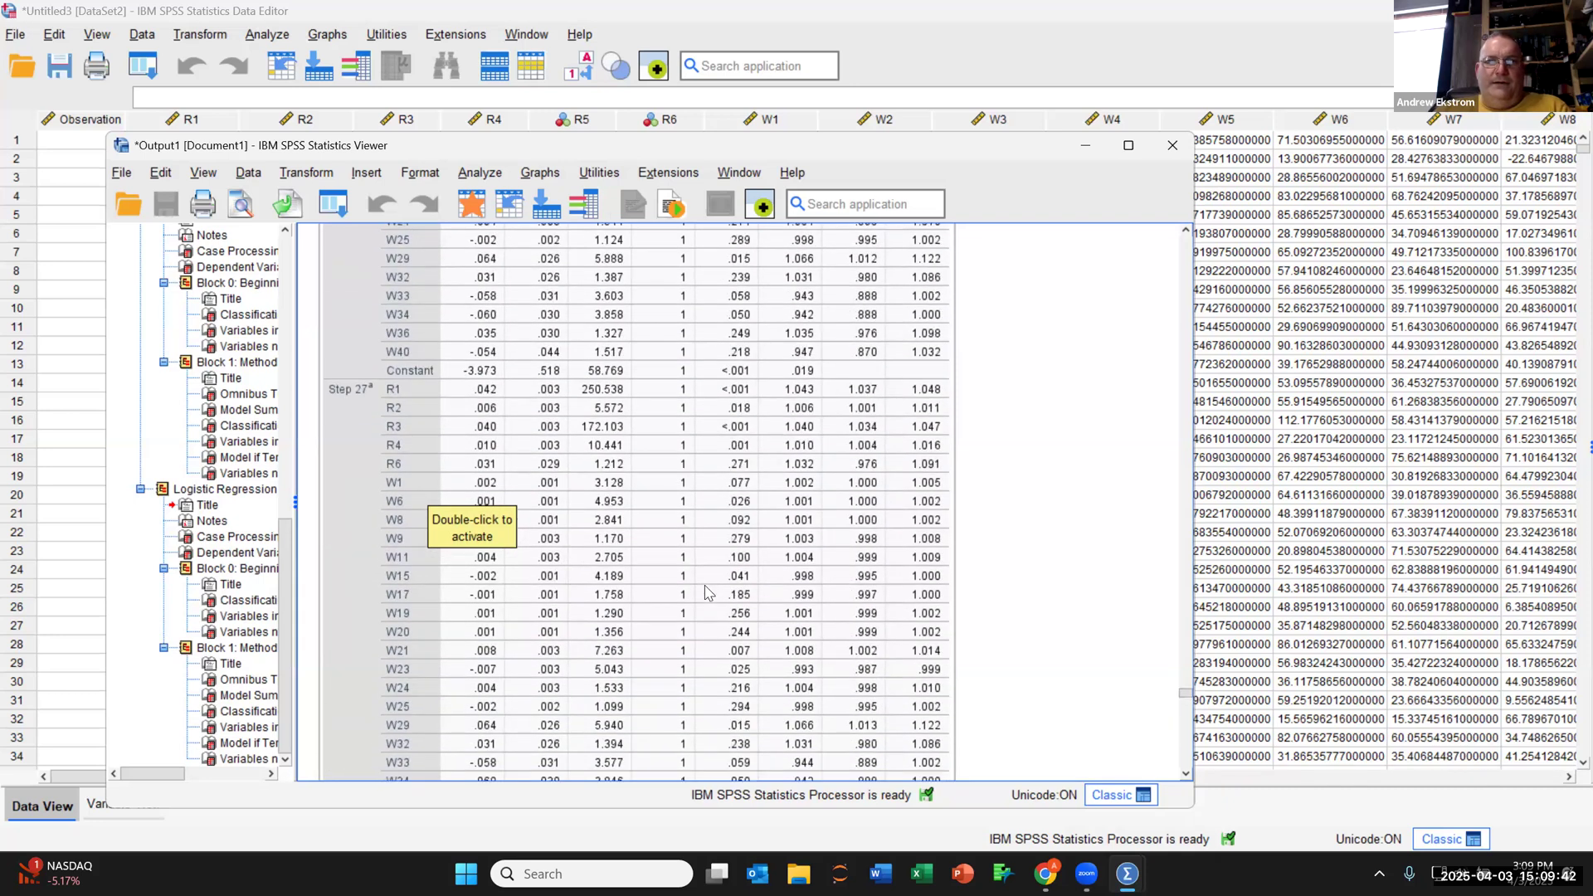
{"action": "scroll", "coordinate": [707, 591], "scroll_direction": "up", "scroll_amount": 5}
{"action": "scroll", "coordinate": [707, 592], "scroll_direction": "down", "scroll_amount": 1}
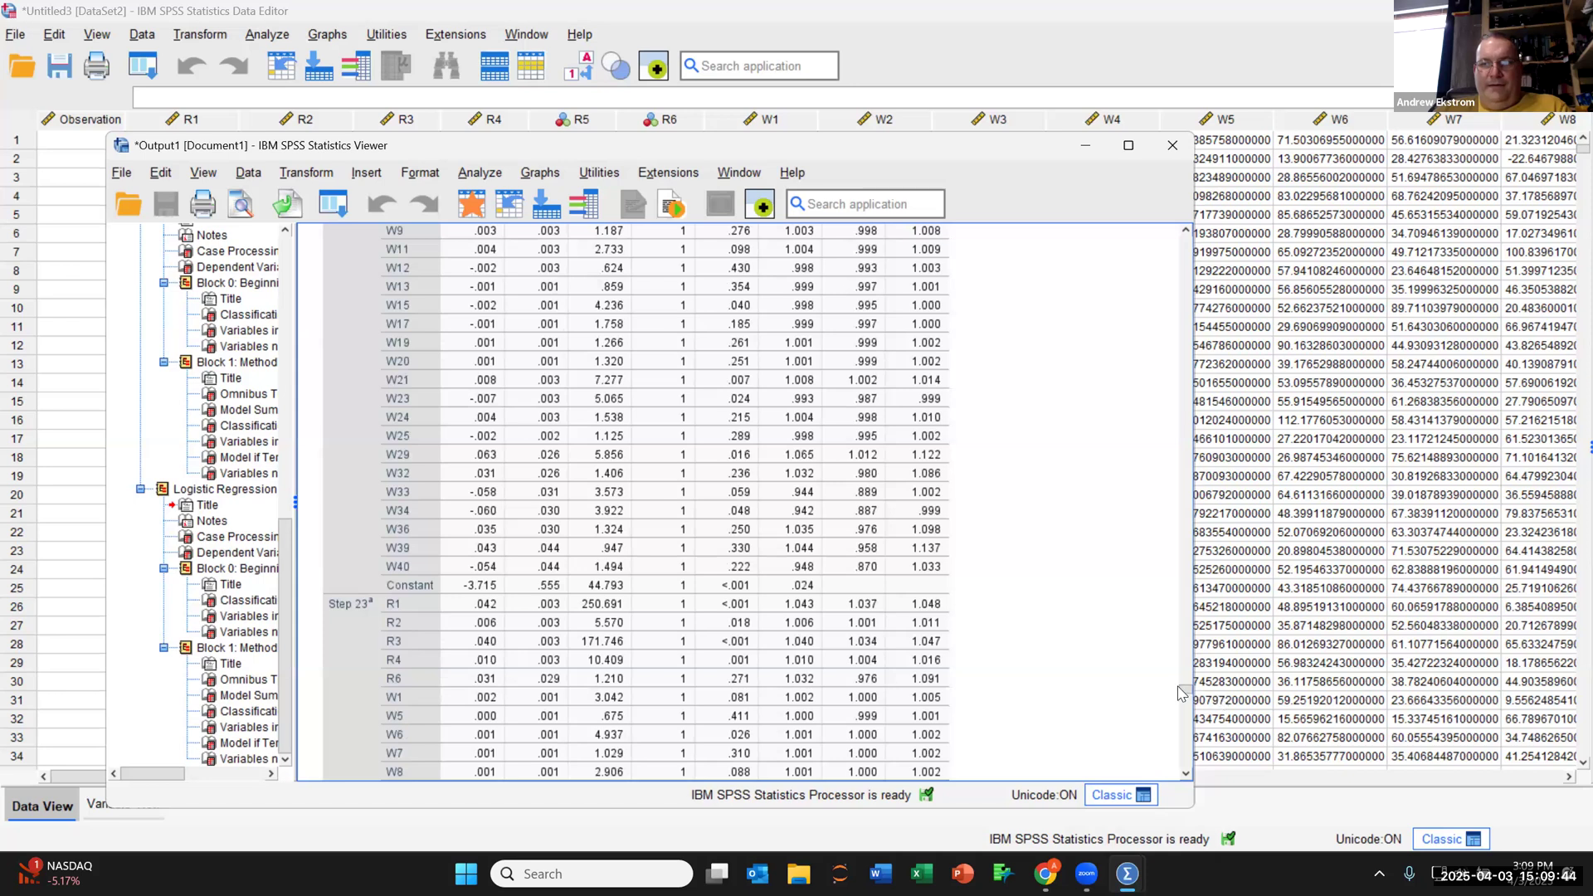
{"action": "left_click_drag", "start_coordinate": [1184, 693], "coordinate": [1188, 520]}
{"action": "scroll", "coordinate": [1062, 531], "scroll_direction": "down", "scroll_amount": 5}
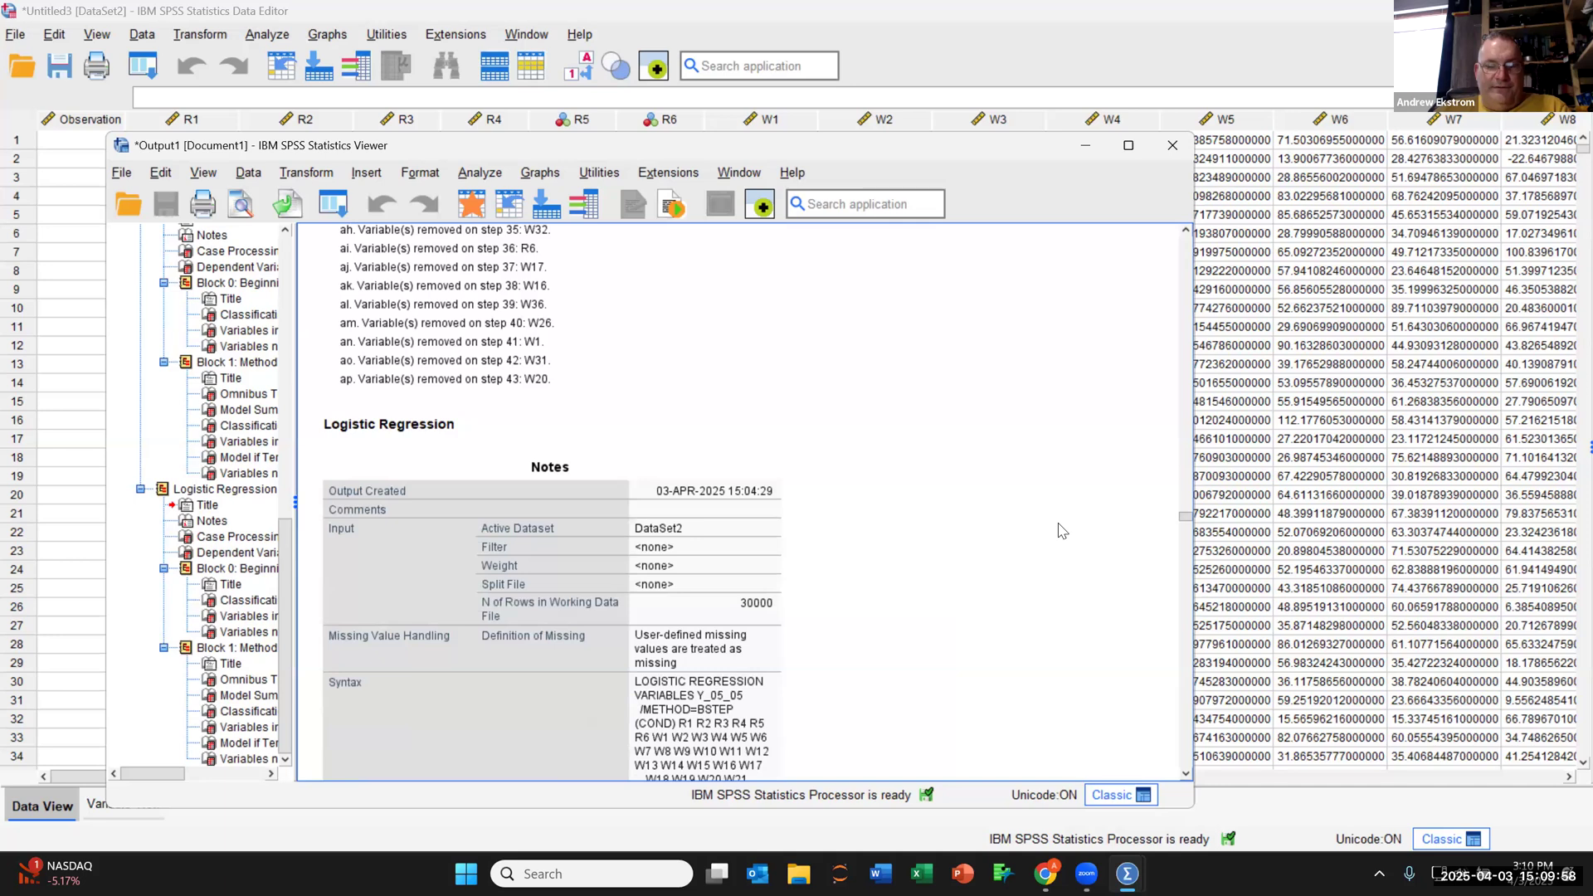
{"action": "scroll", "coordinate": [1062, 531], "scroll_direction": "down", "scroll_amount": 10}
{"action": "scroll", "coordinate": [1063, 531], "scroll_direction": "down", "scroll_amount": 20}
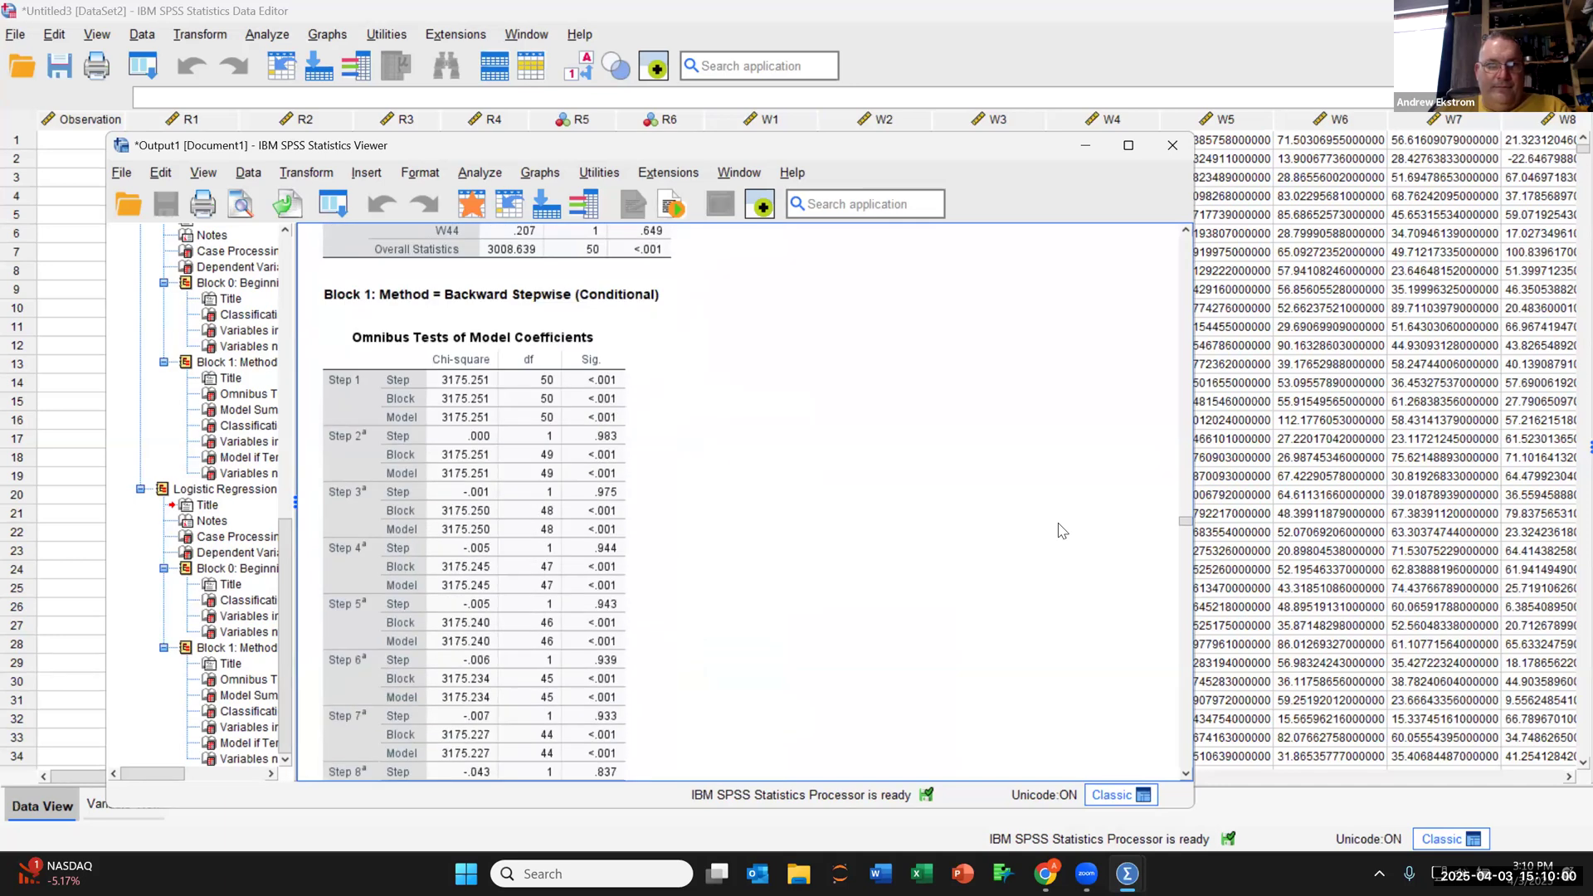
{"action": "scroll", "coordinate": [1062, 532], "scroll_direction": "up", "scroll_amount": 20}
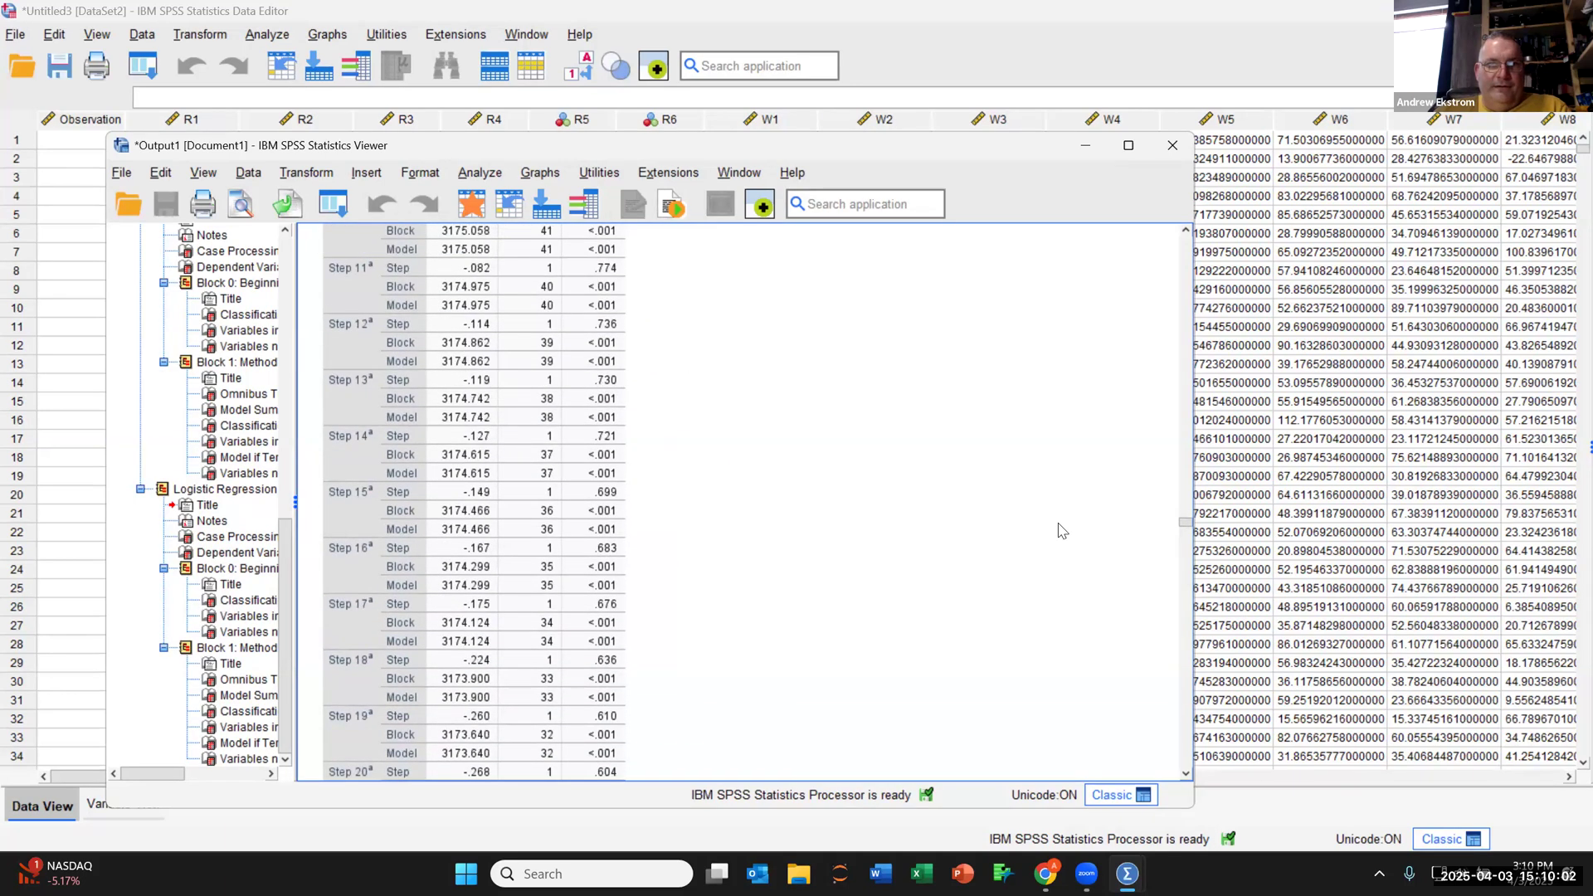
{"action": "left_click", "coordinate": [588, 511]}
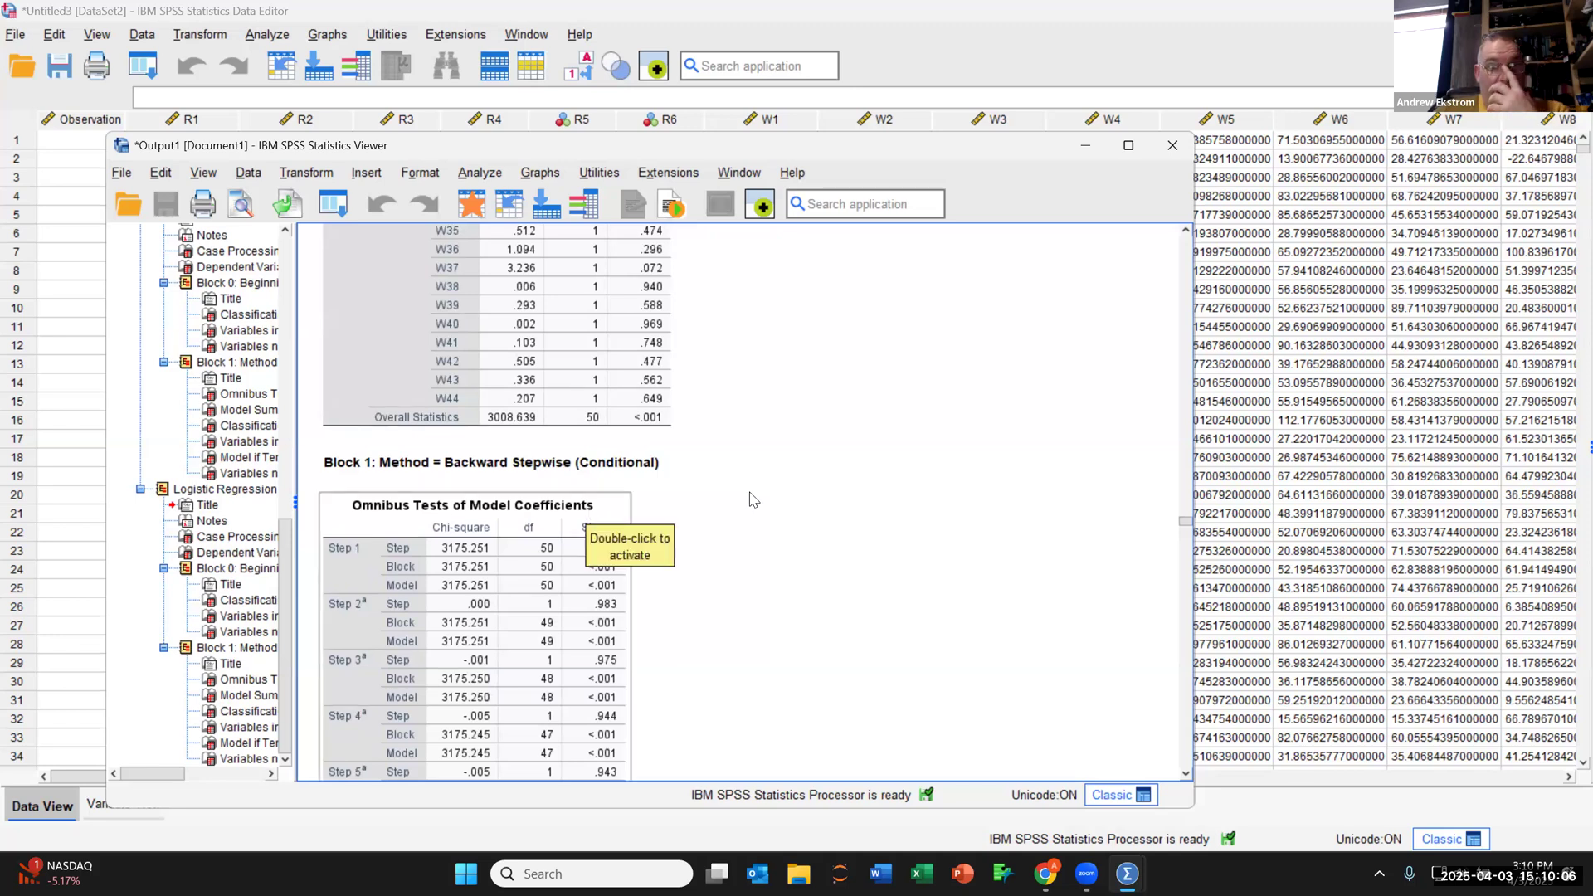
Examine the model summary and Block 1 Classification Table of the earlier Y_05_05 regression.
{"action": "scroll", "coordinate": [753, 496], "scroll_direction": "down", "scroll_amount": 5}
{"action": "scroll", "coordinate": [753, 496], "scroll_direction": "down", "scroll_amount": 20}
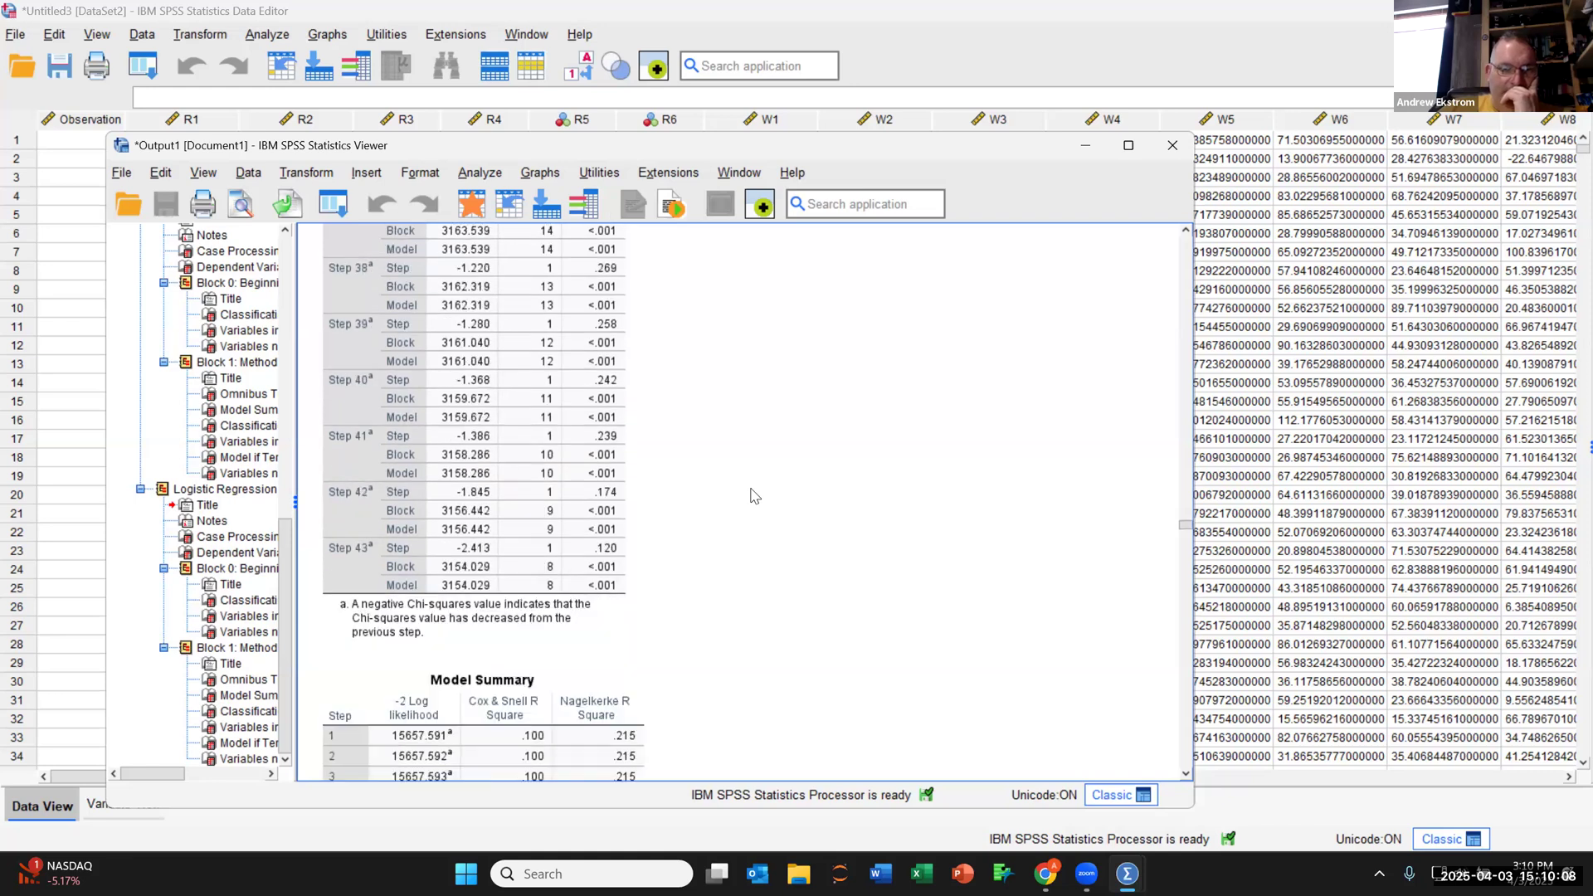
{"action": "scroll", "coordinate": [754, 497], "scroll_direction": "down", "scroll_amount": 5}
{"action": "scroll", "coordinate": [753, 496], "scroll_direction": "up", "scroll_amount": 4}
{"action": "left_click", "coordinate": [597, 452]}
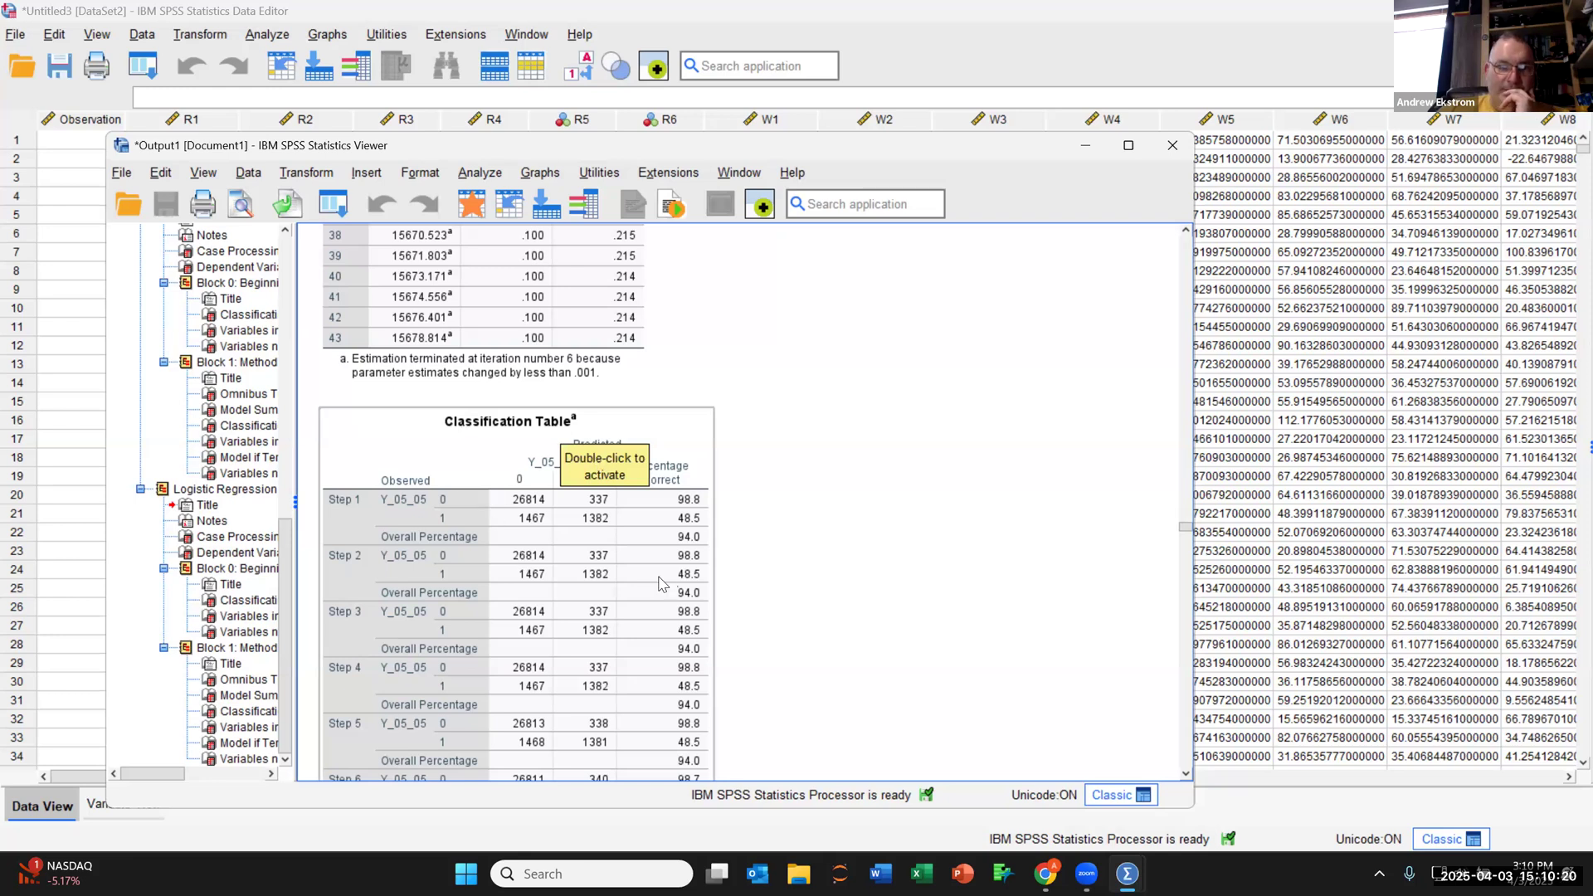
{"action": "scroll", "coordinate": [659, 585], "scroll_direction": "down", "scroll_amount": 5}
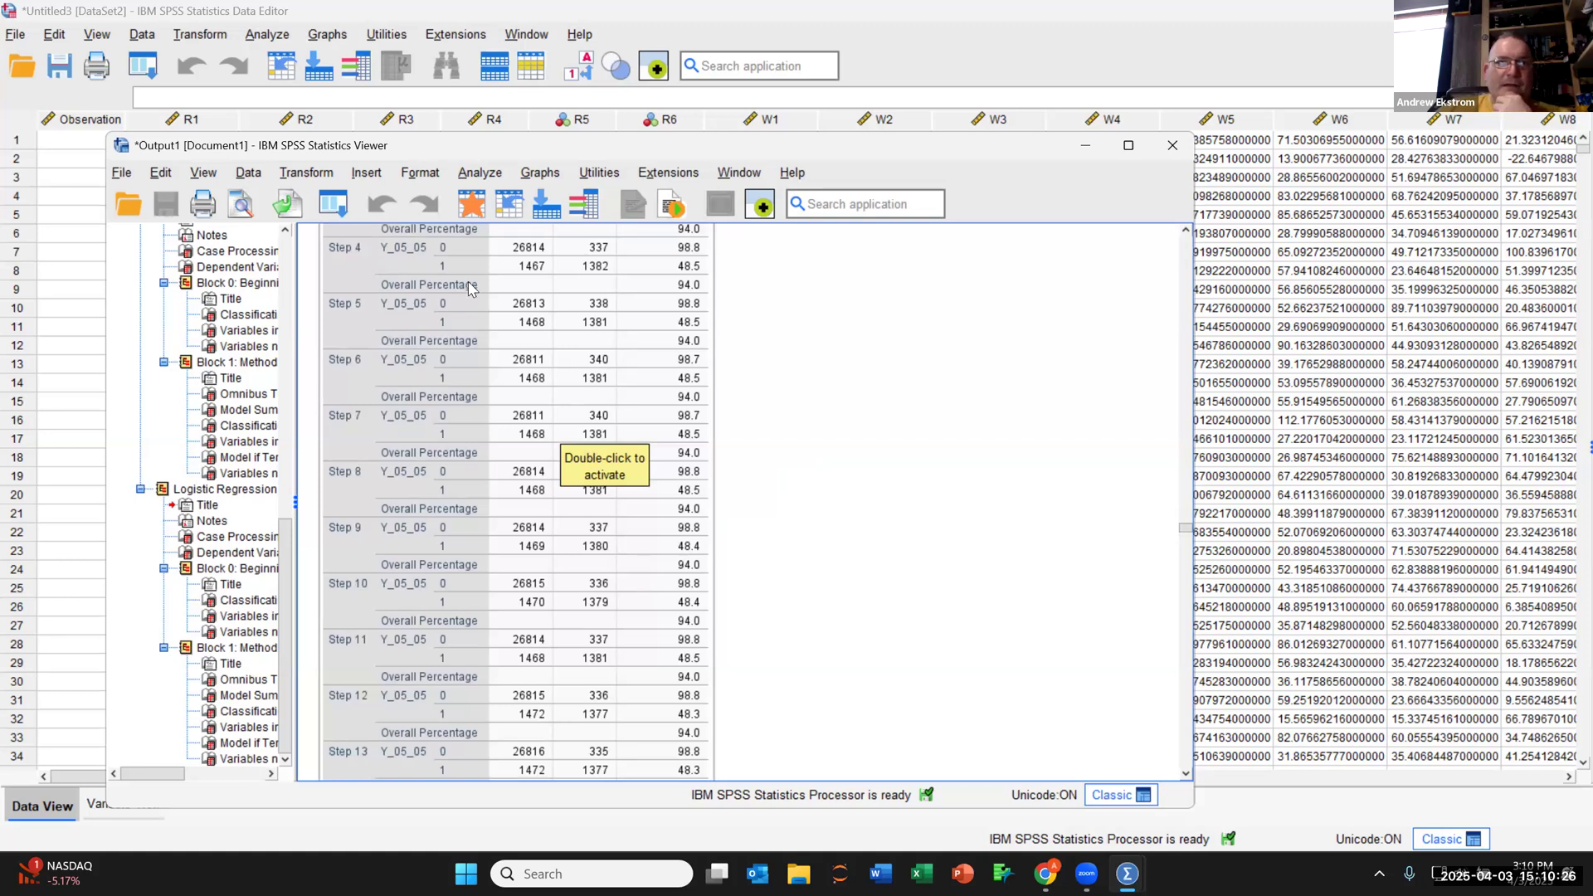
Replace the dependent variable with Y_25_05 and run the backward conditional binary logistic regression.
{"action": "left_click", "coordinate": [494, 172]}
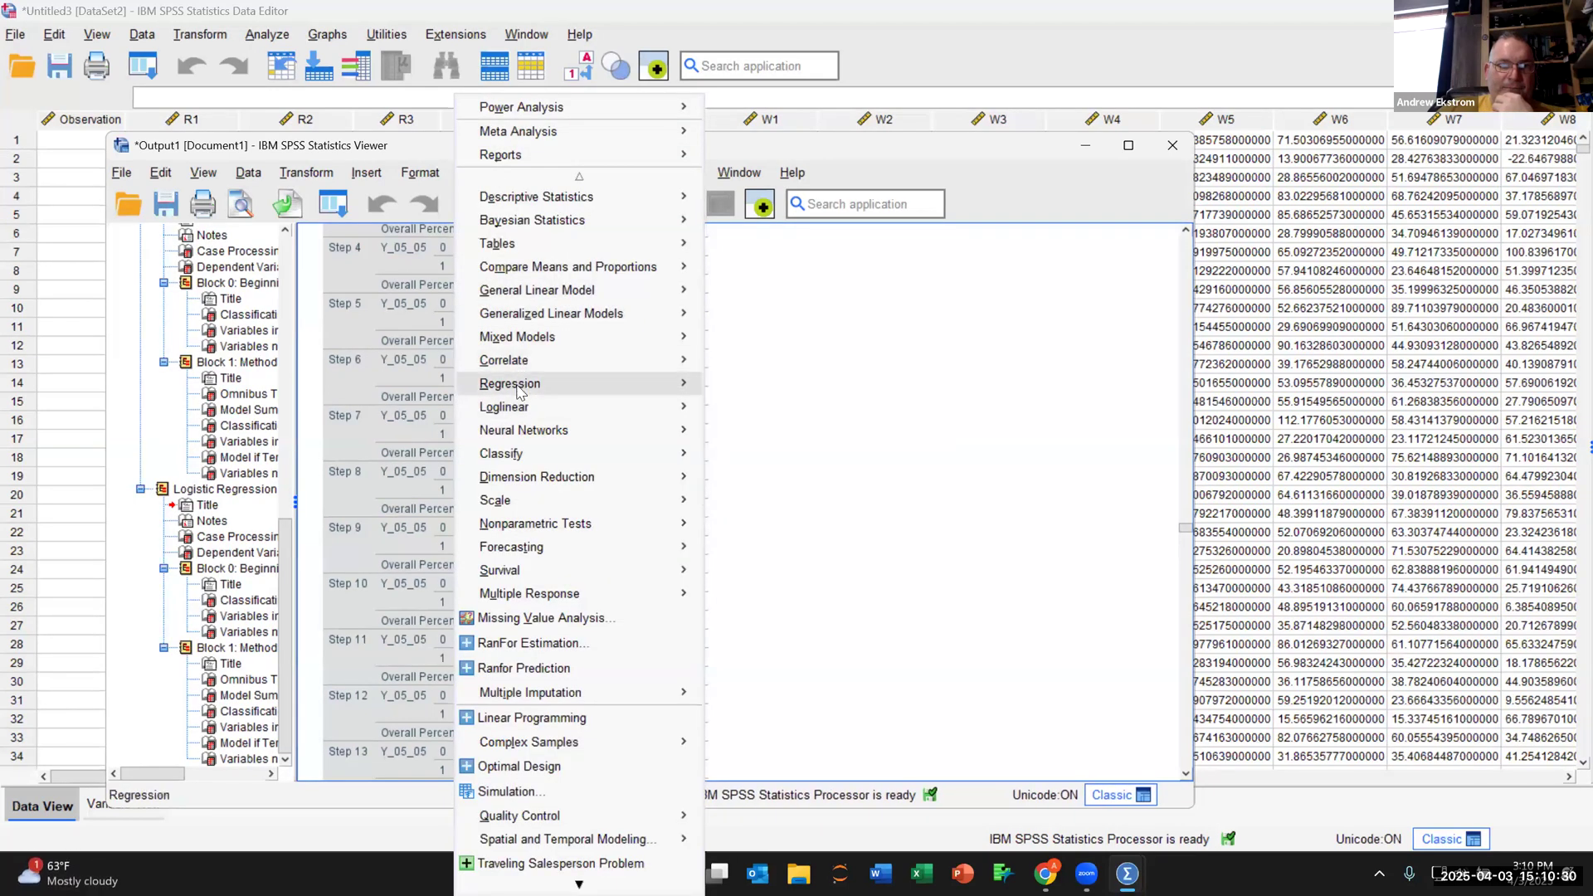
{"action": "mouse_move", "coordinate": [520, 383]}
{"action": "mouse_move", "coordinate": [660, 383]}
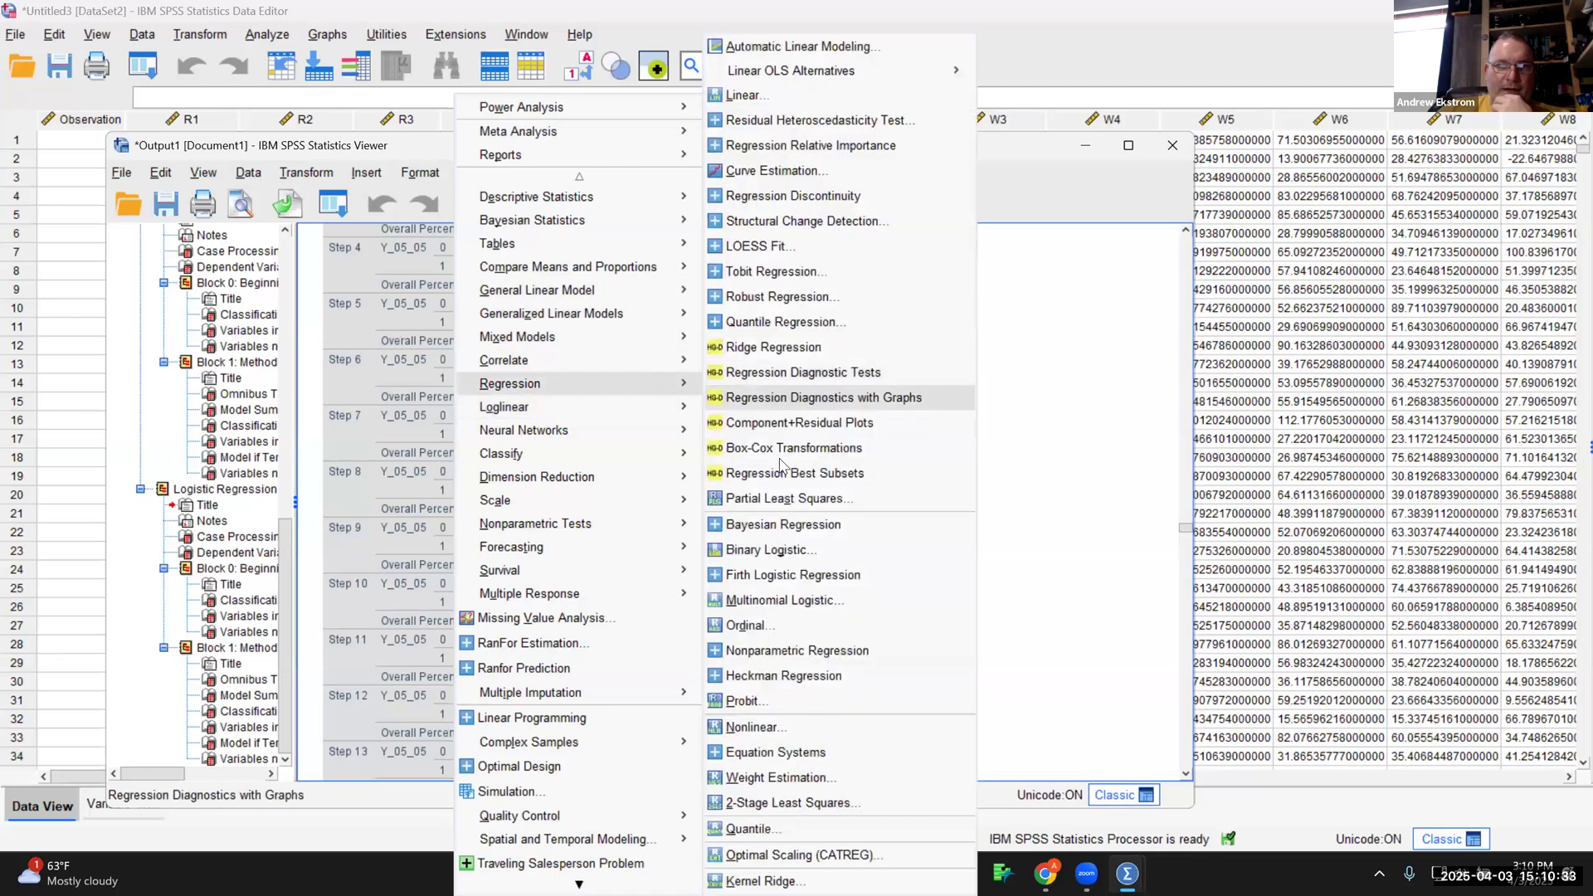
{"action": "left_click", "coordinate": [782, 551]}
{"action": "left_click", "coordinate": [675, 304]}
{"action": "left_click", "coordinate": [564, 300]}
{"action": "left_click_drag", "start_coordinate": [528, 492], "coordinate": [528, 535]}
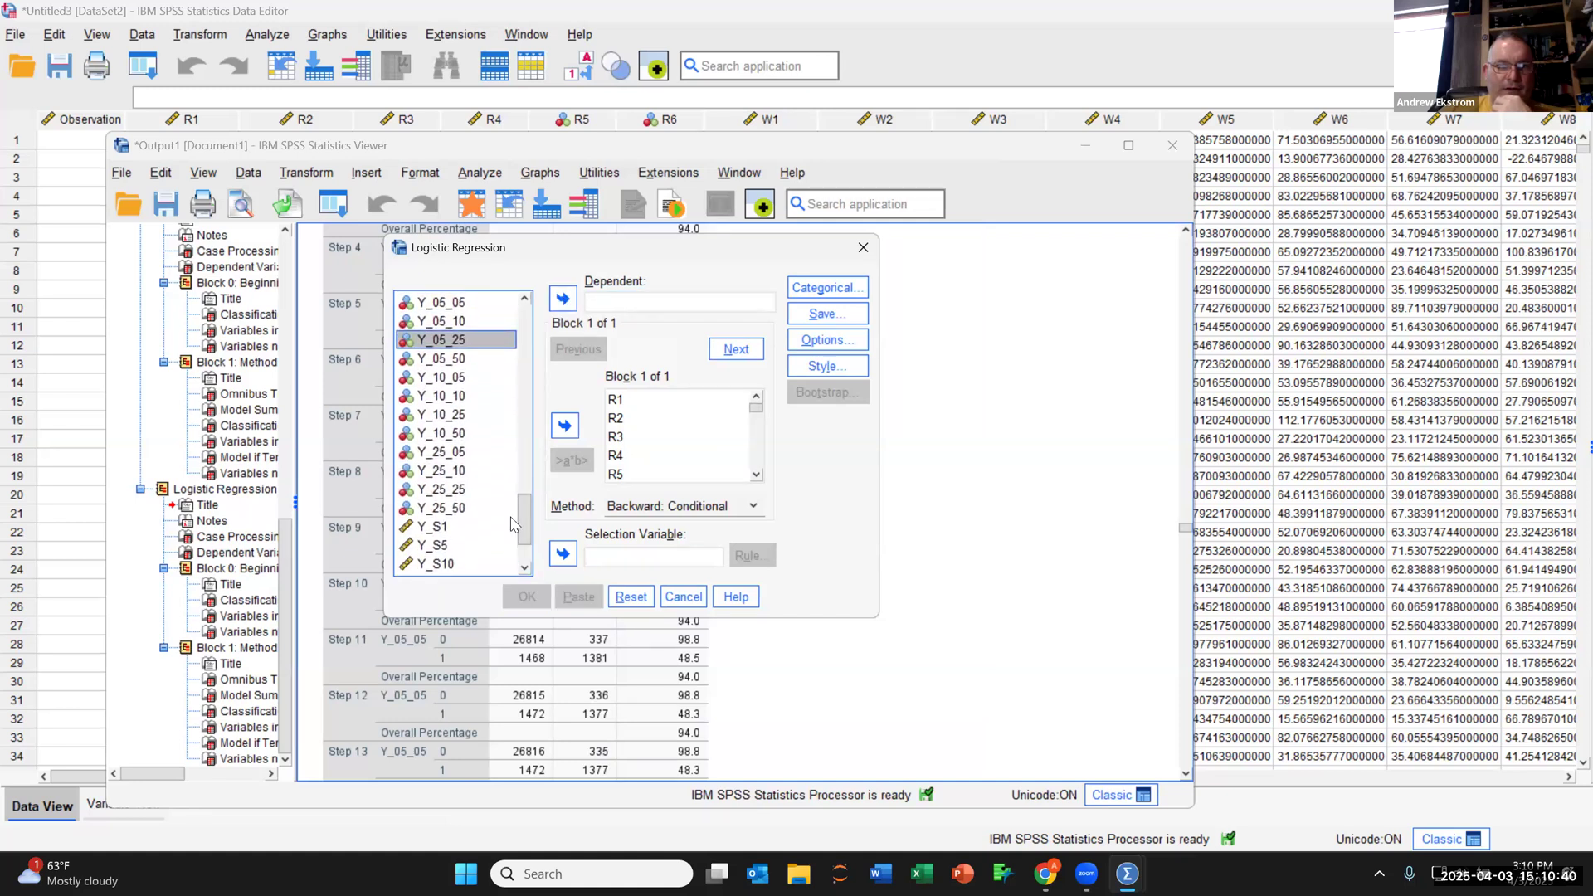
{"action": "left_click", "coordinate": [439, 453]}
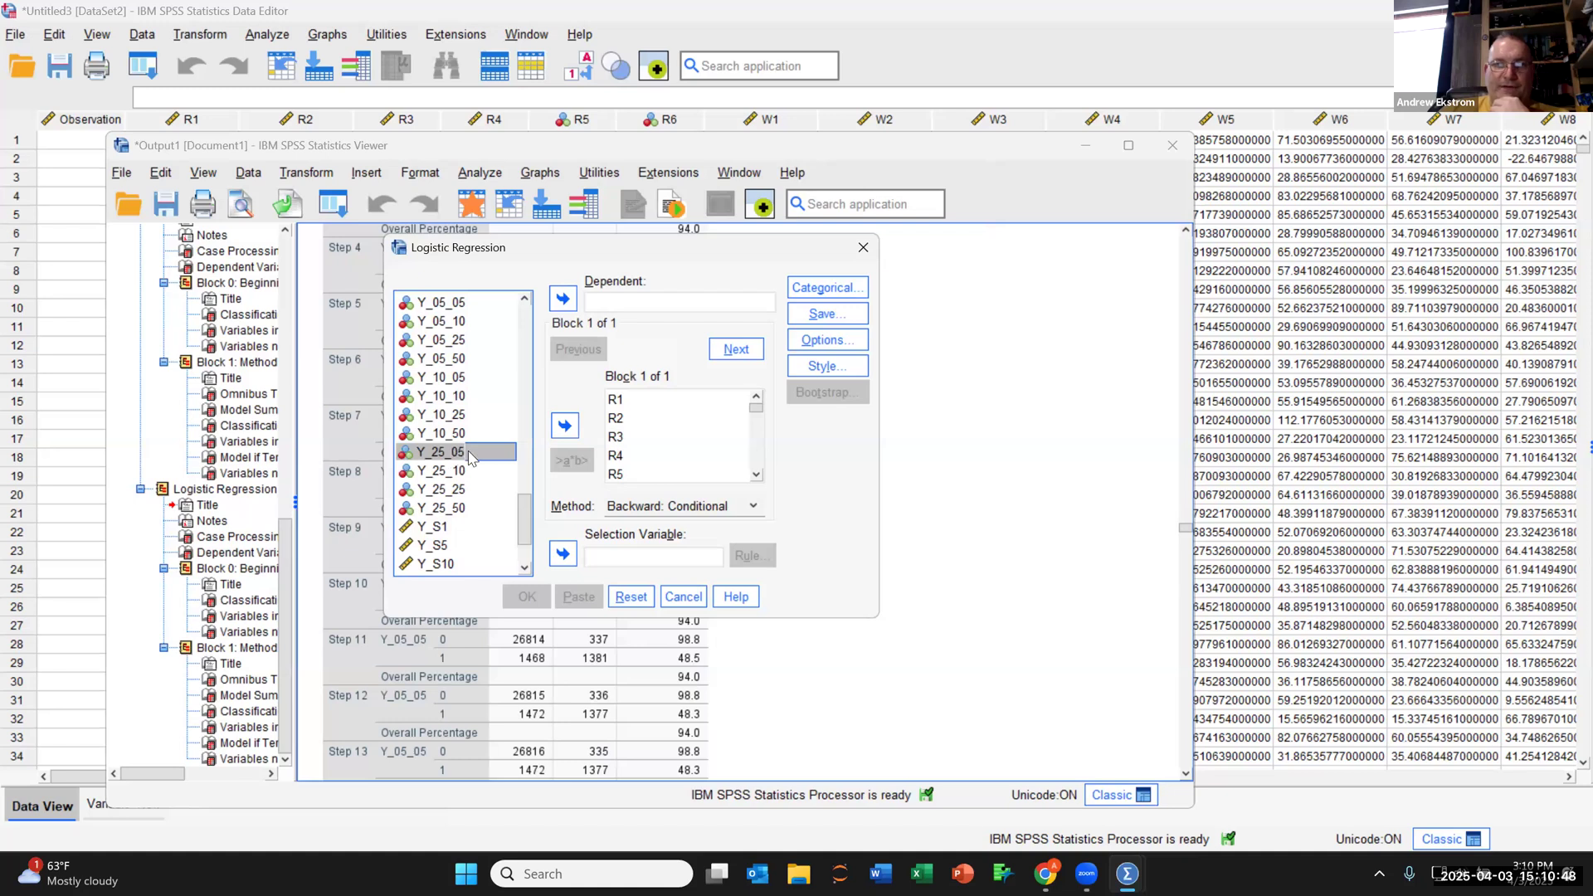
{"action": "left_click", "coordinate": [565, 299]}
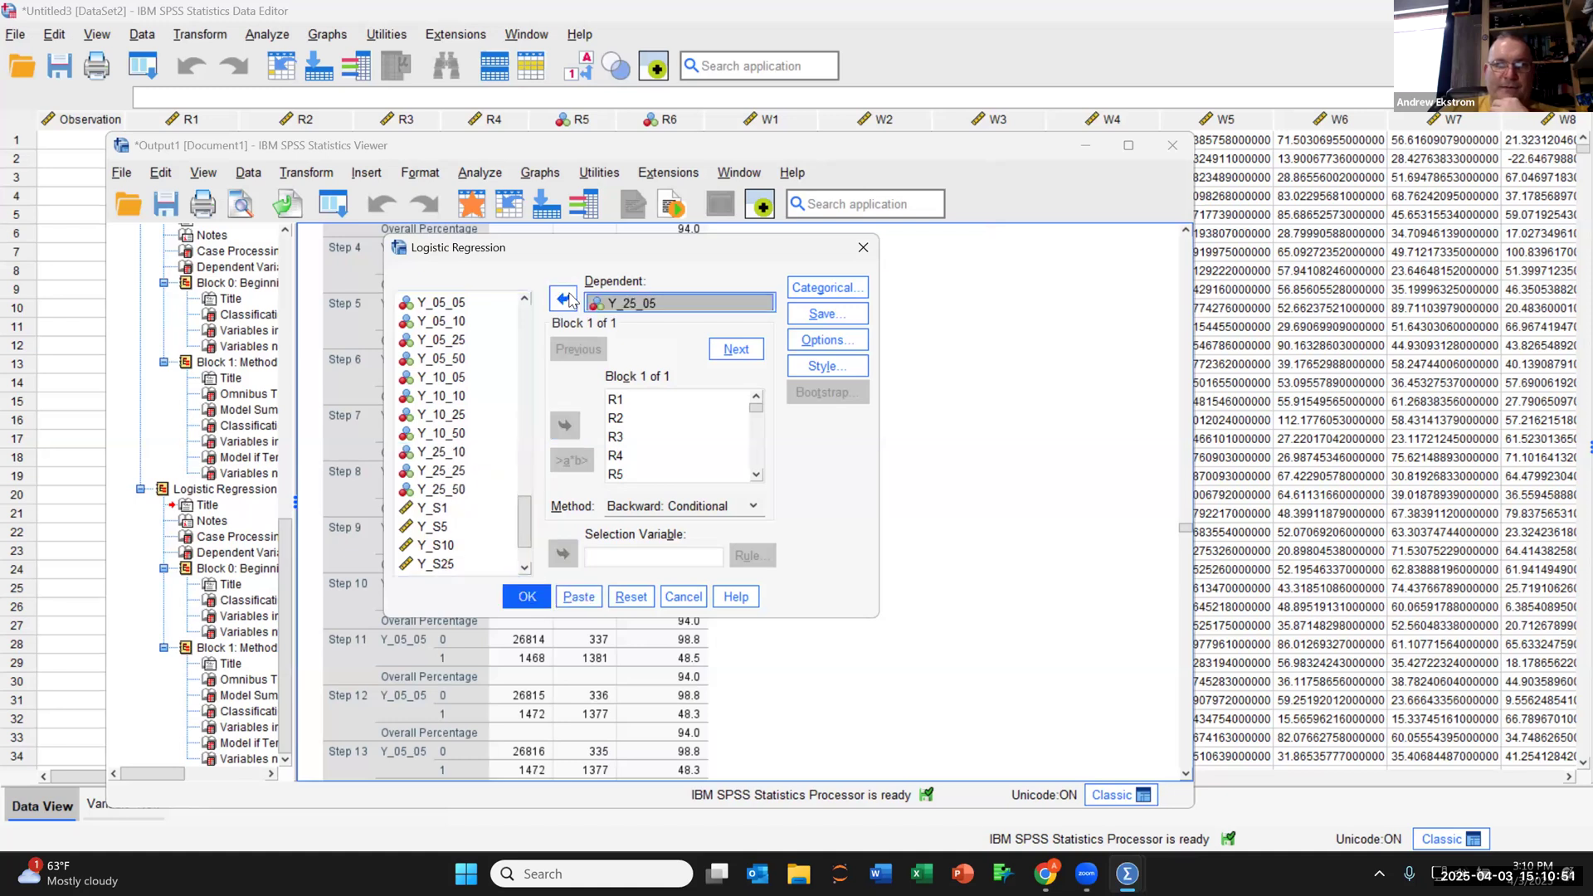
{"action": "left_click", "coordinate": [527, 602]}
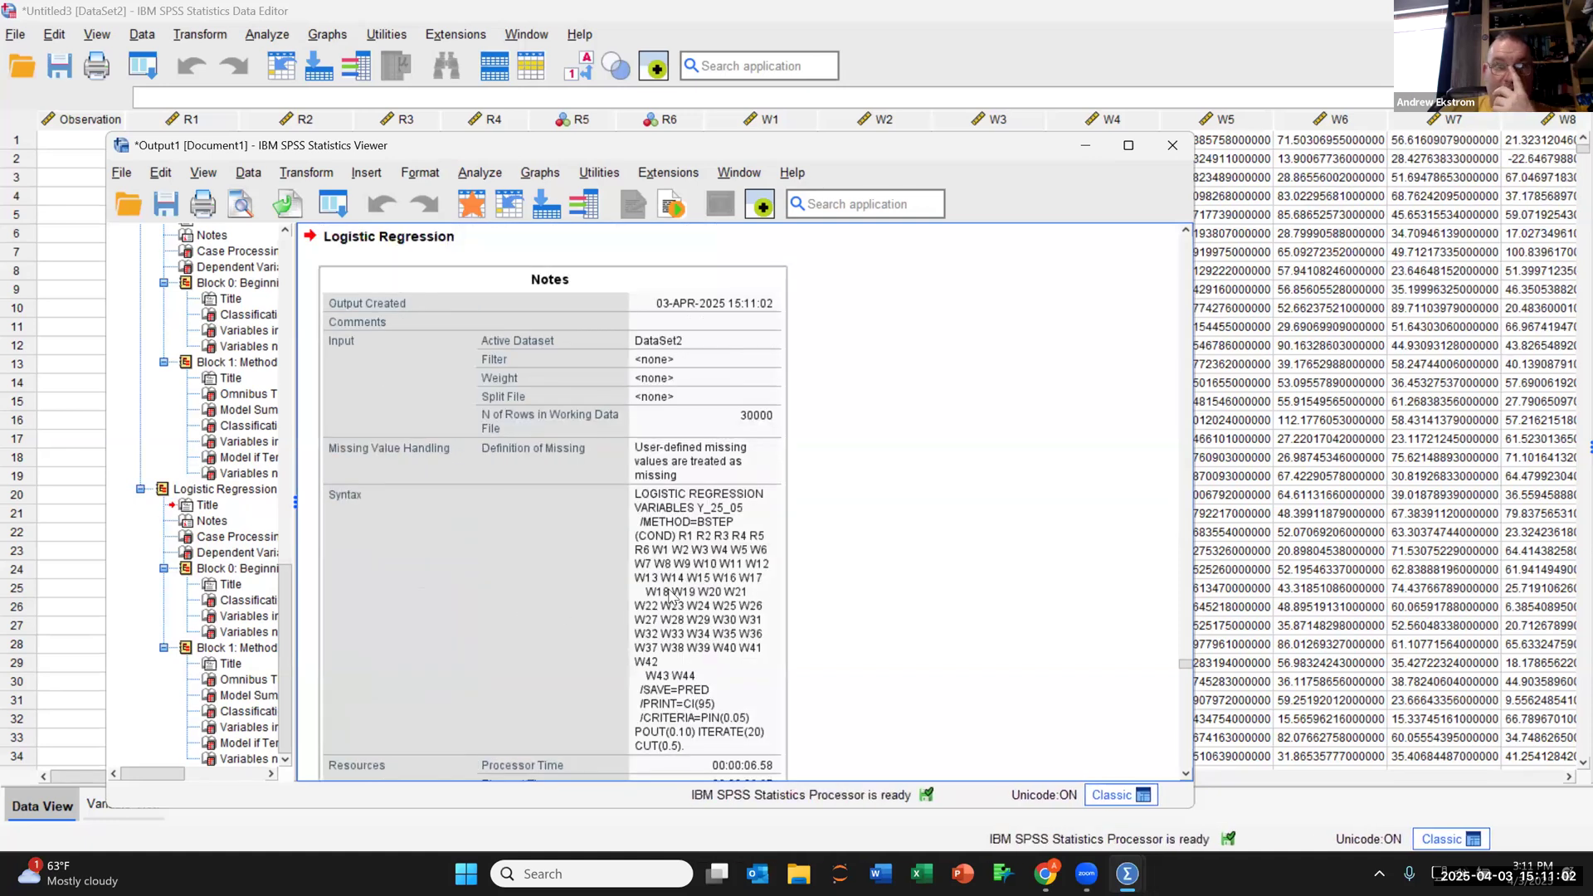
Examine the case processing summary, Block 0 classification table and omnibus tests of the Y_25_05 regression.
{"action": "scroll", "coordinate": [672, 595], "scroll_direction": "down", "scroll_amount": 5}
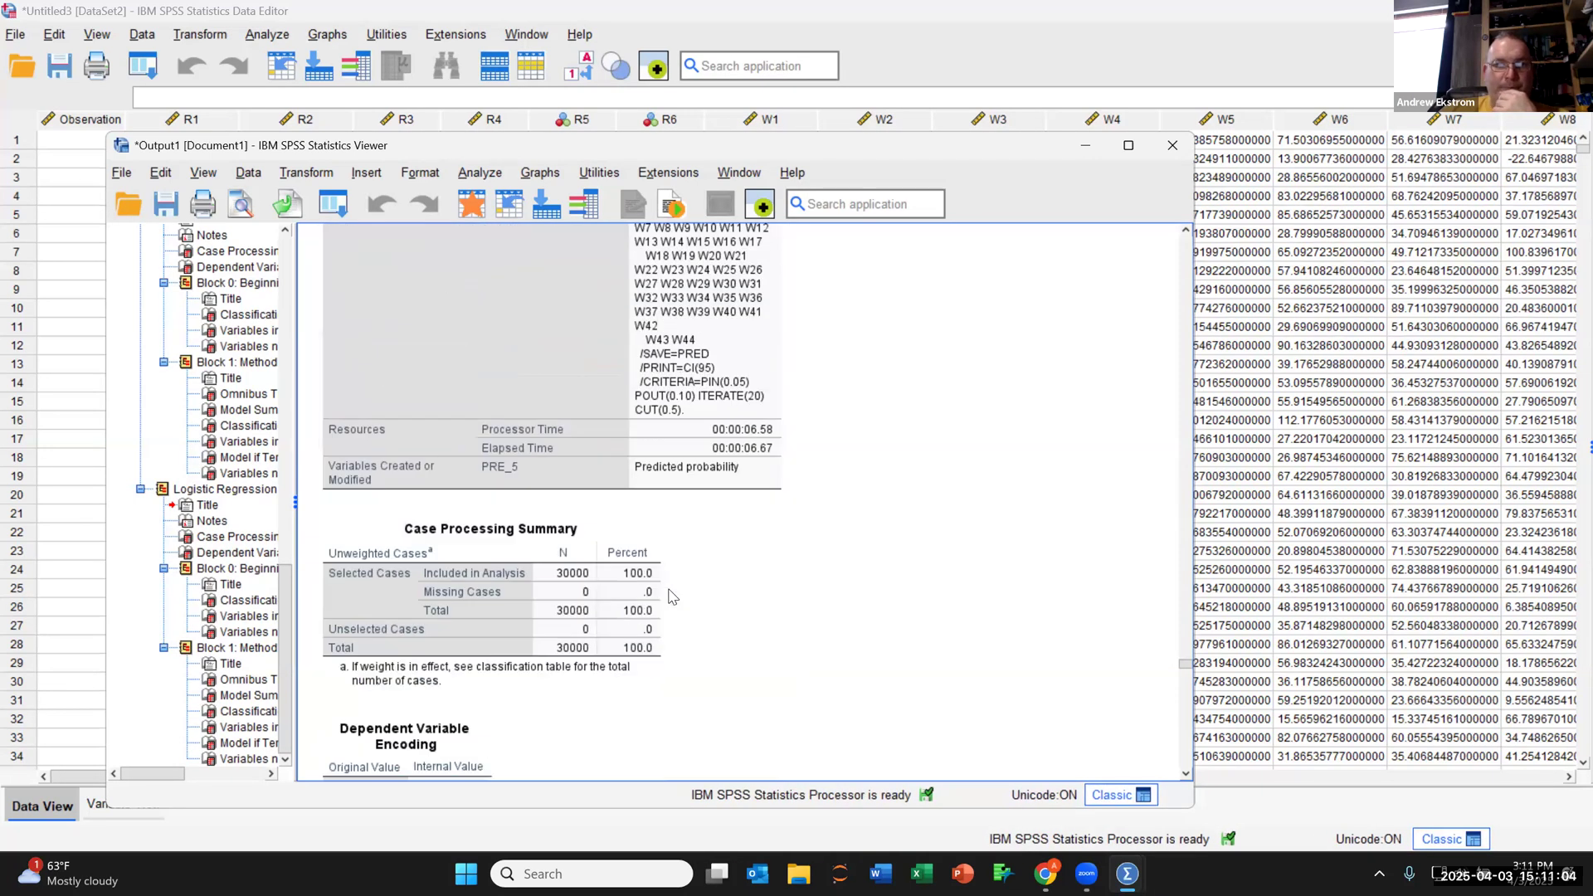
{"action": "scroll", "coordinate": [672, 594], "scroll_direction": "down", "scroll_amount": 10}
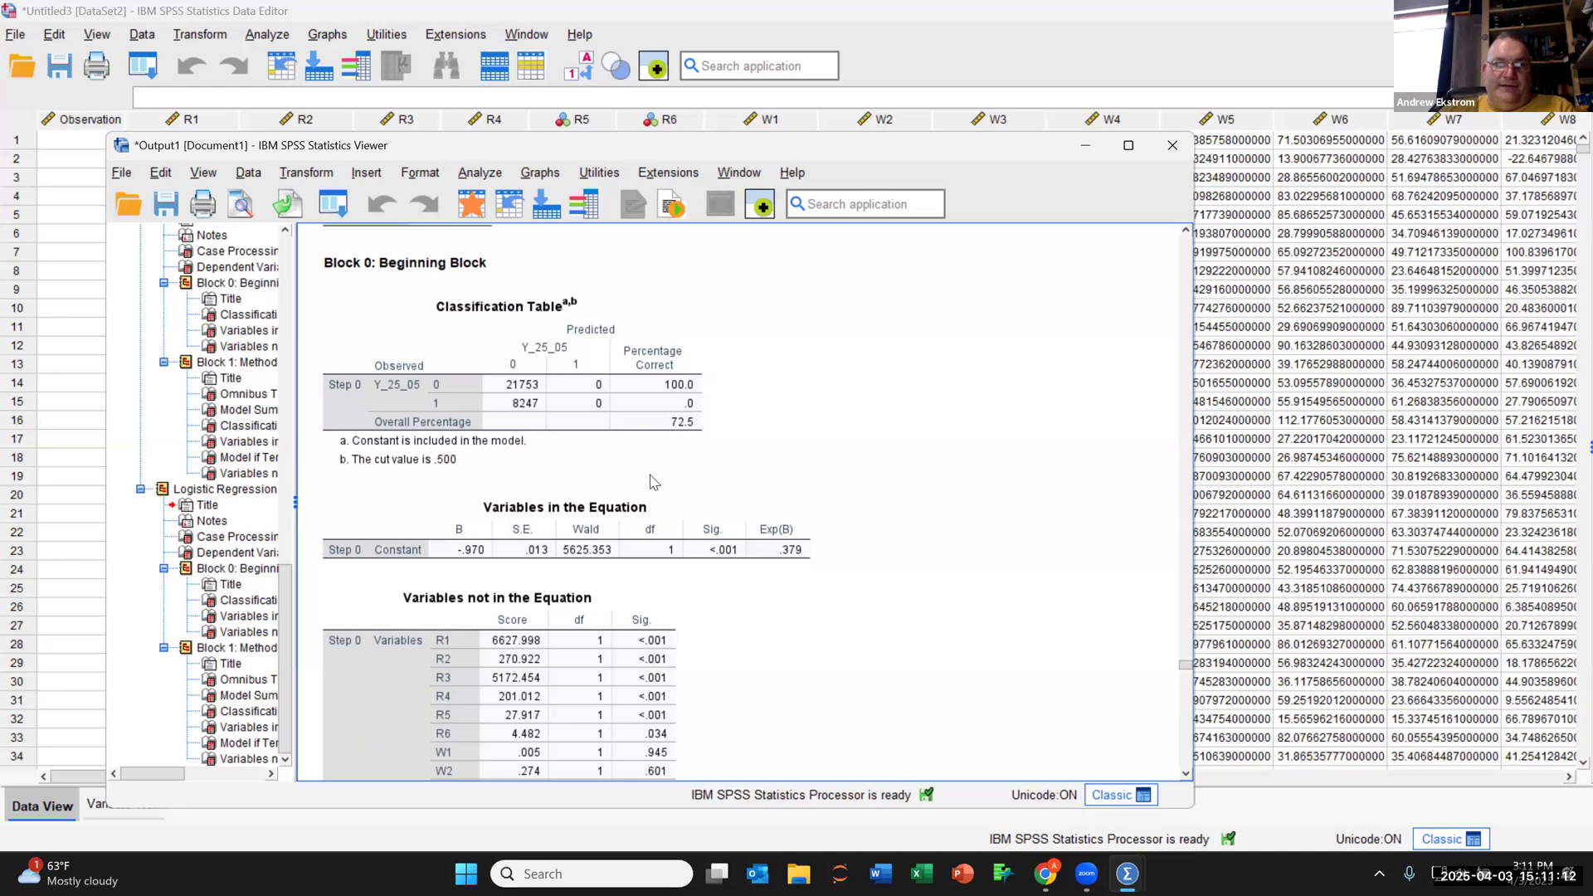
{"action": "scroll", "coordinate": [651, 482], "scroll_direction": "down", "scroll_amount": 20}
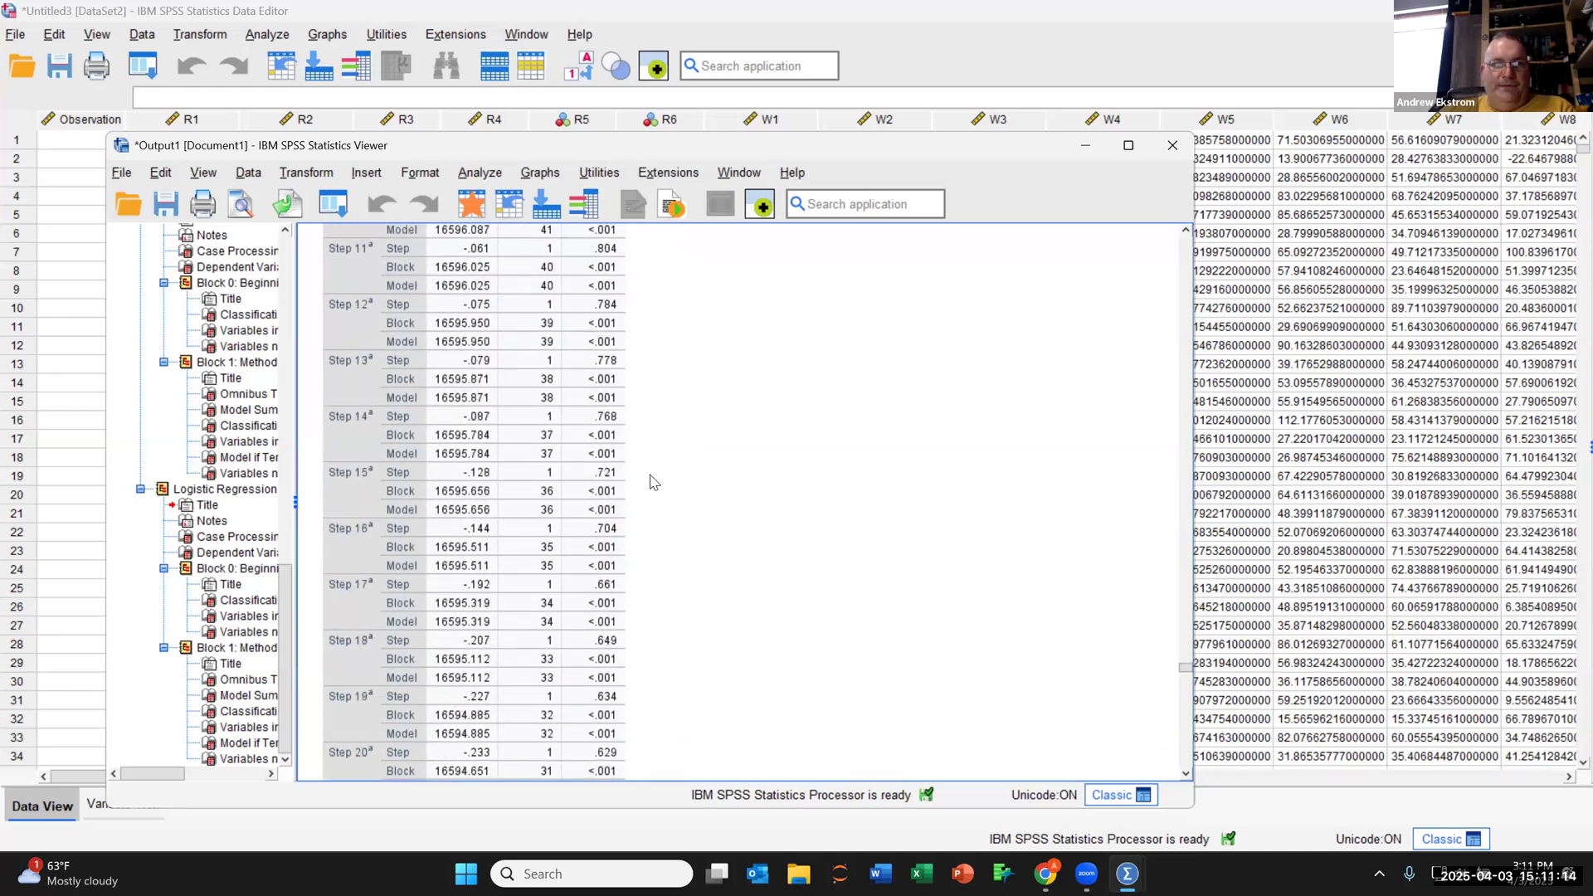
{"action": "scroll", "coordinate": [652, 482], "scroll_direction": "down", "scroll_amount": 15}
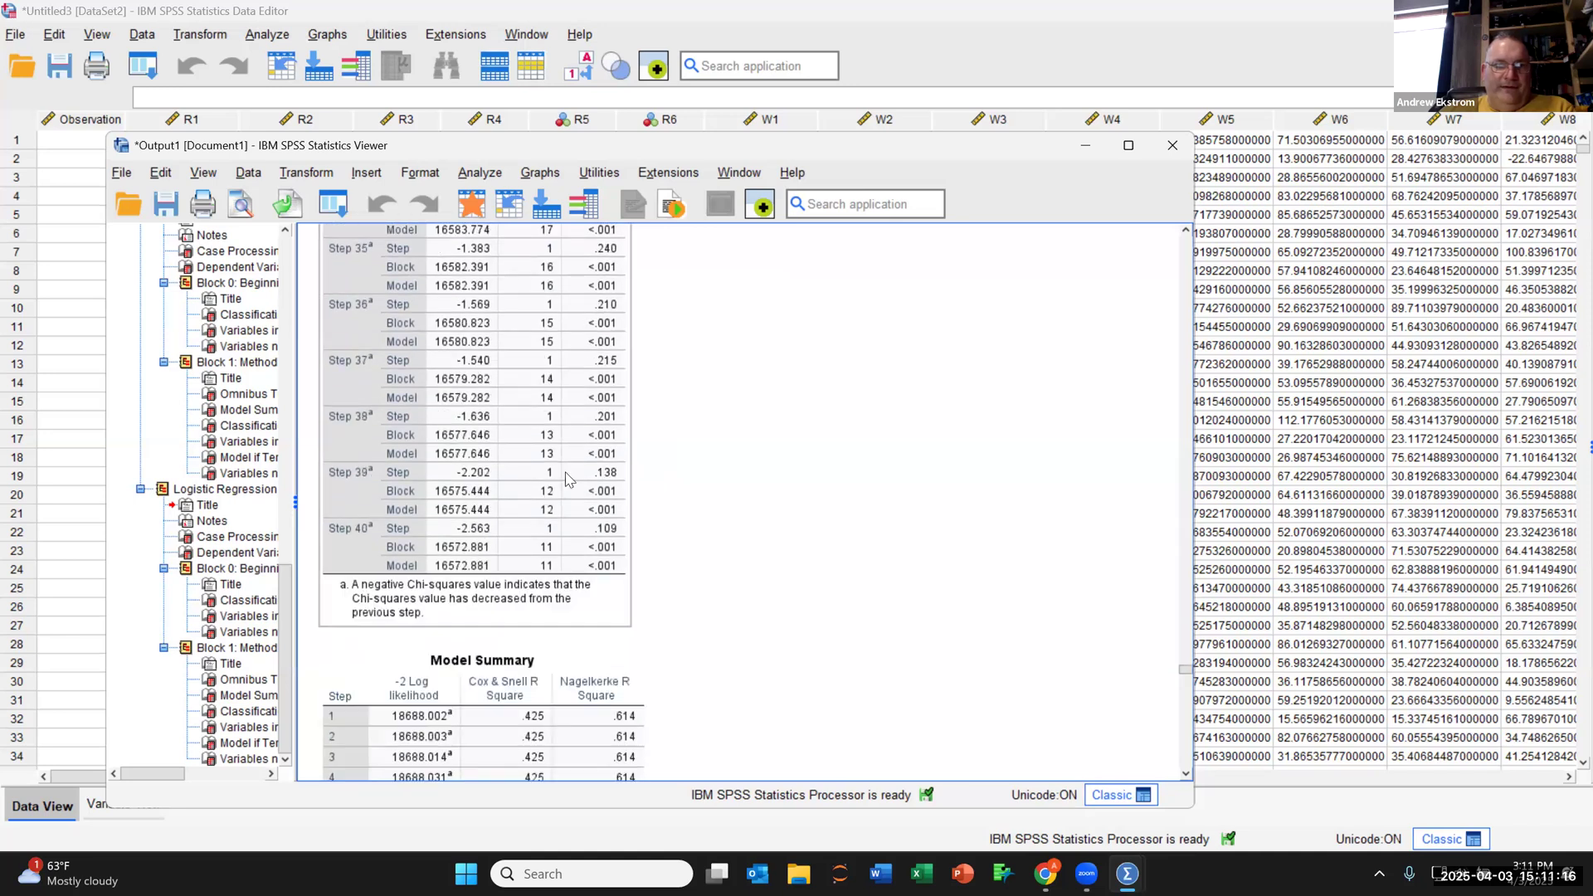
{"action": "scroll", "coordinate": [573, 531], "scroll_direction": "down", "scroll_amount": 1}
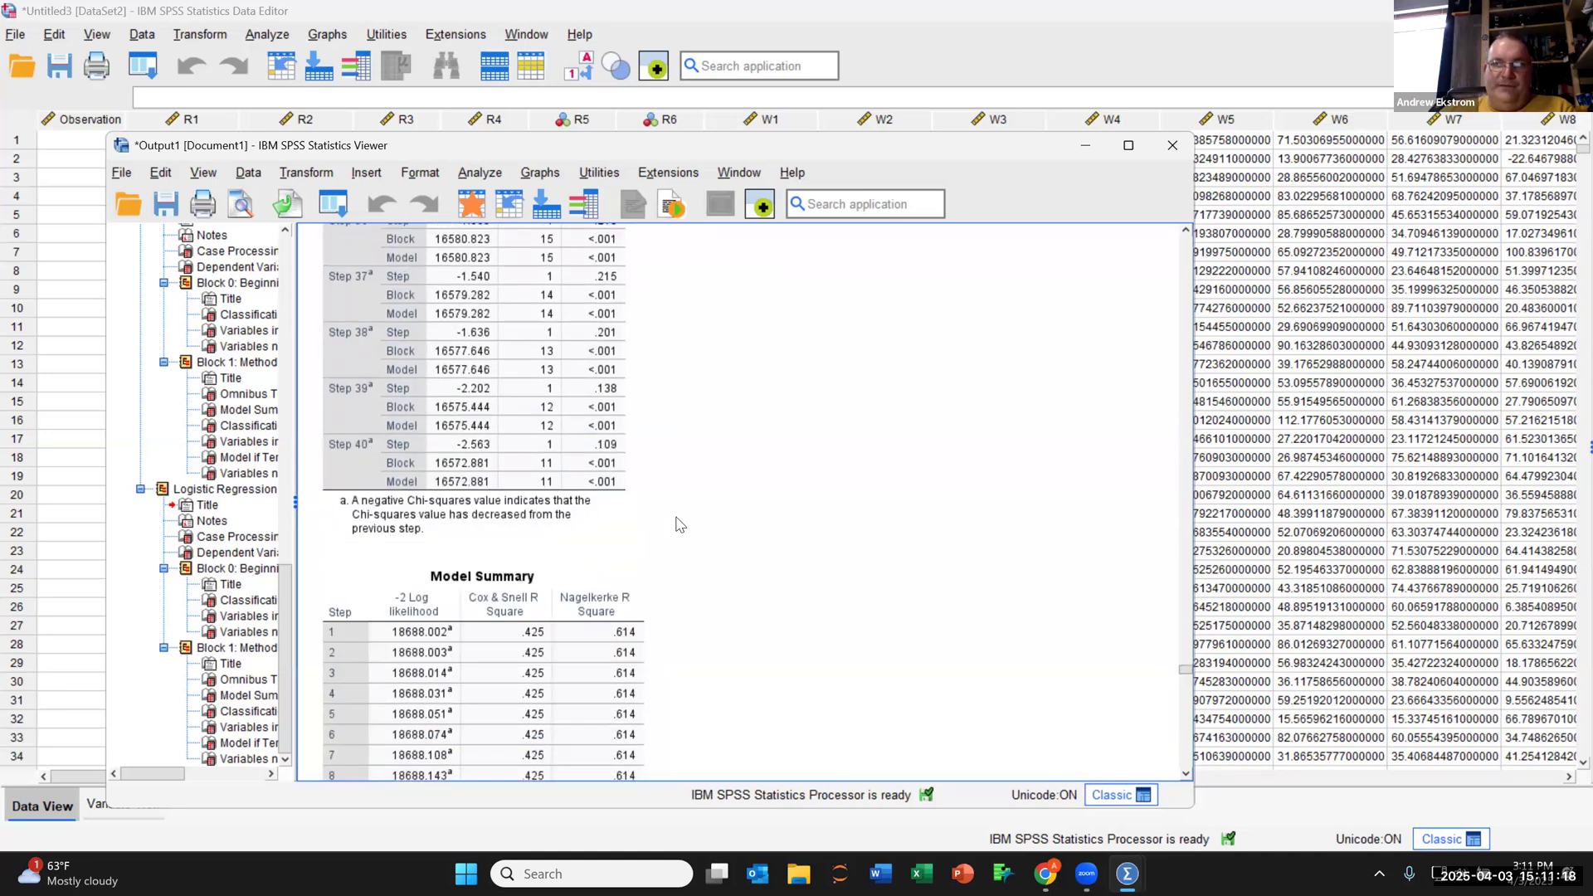
Examine the model summary and Block 1 Classification Table for Y_25_05 down to Step 40.
{"action": "scroll", "coordinate": [679, 525], "scroll_direction": "down", "scroll_amount": 14}
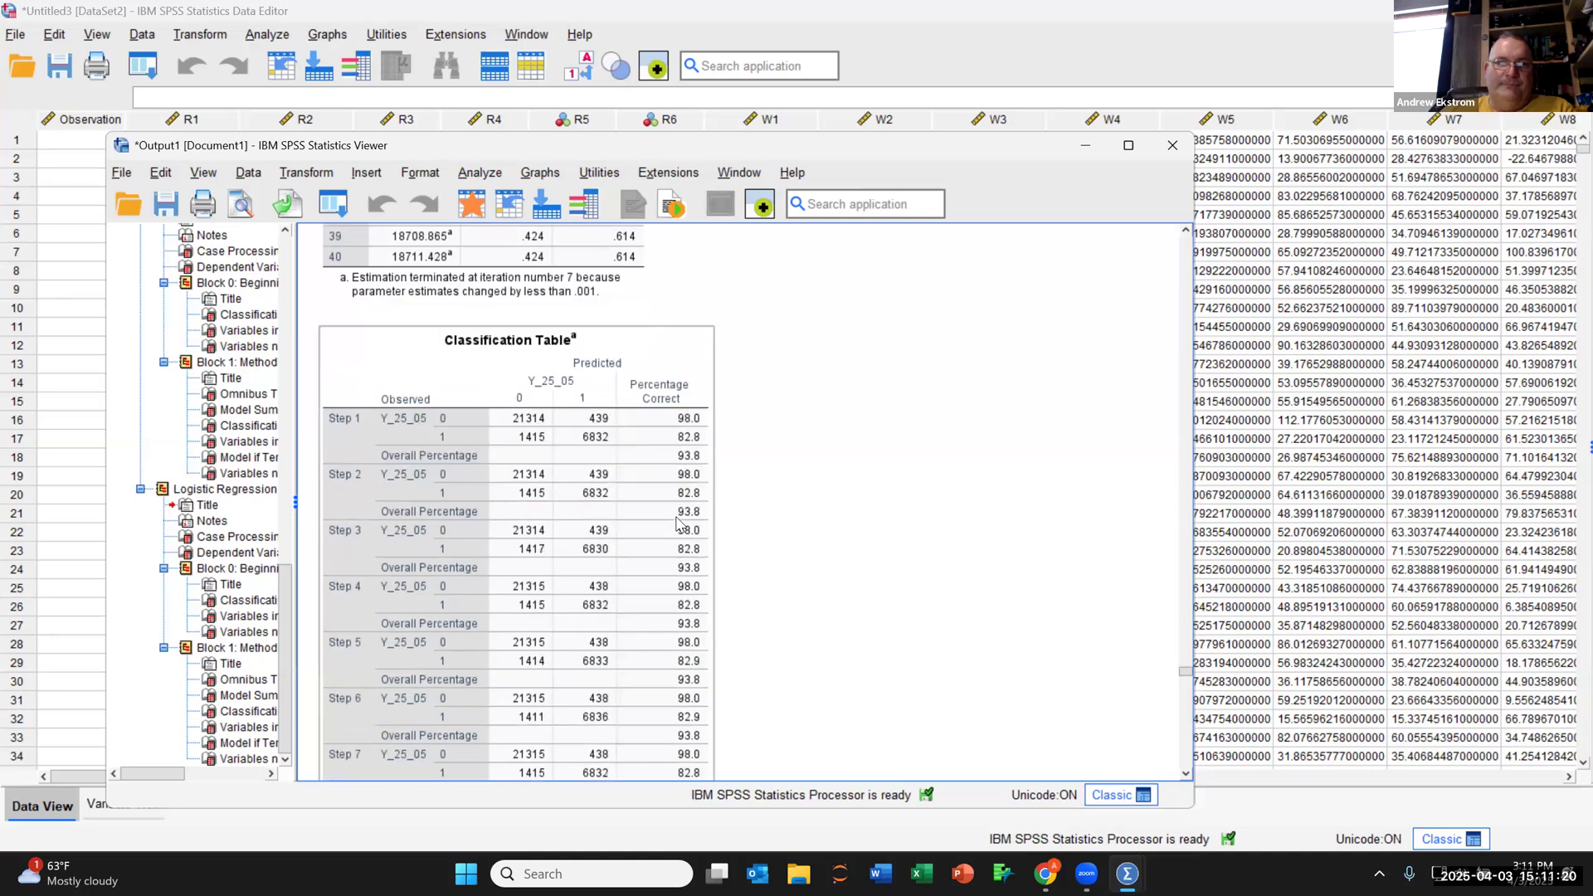
{"action": "scroll", "coordinate": [627, 510], "scroll_direction": "down", "scroll_amount": 4}
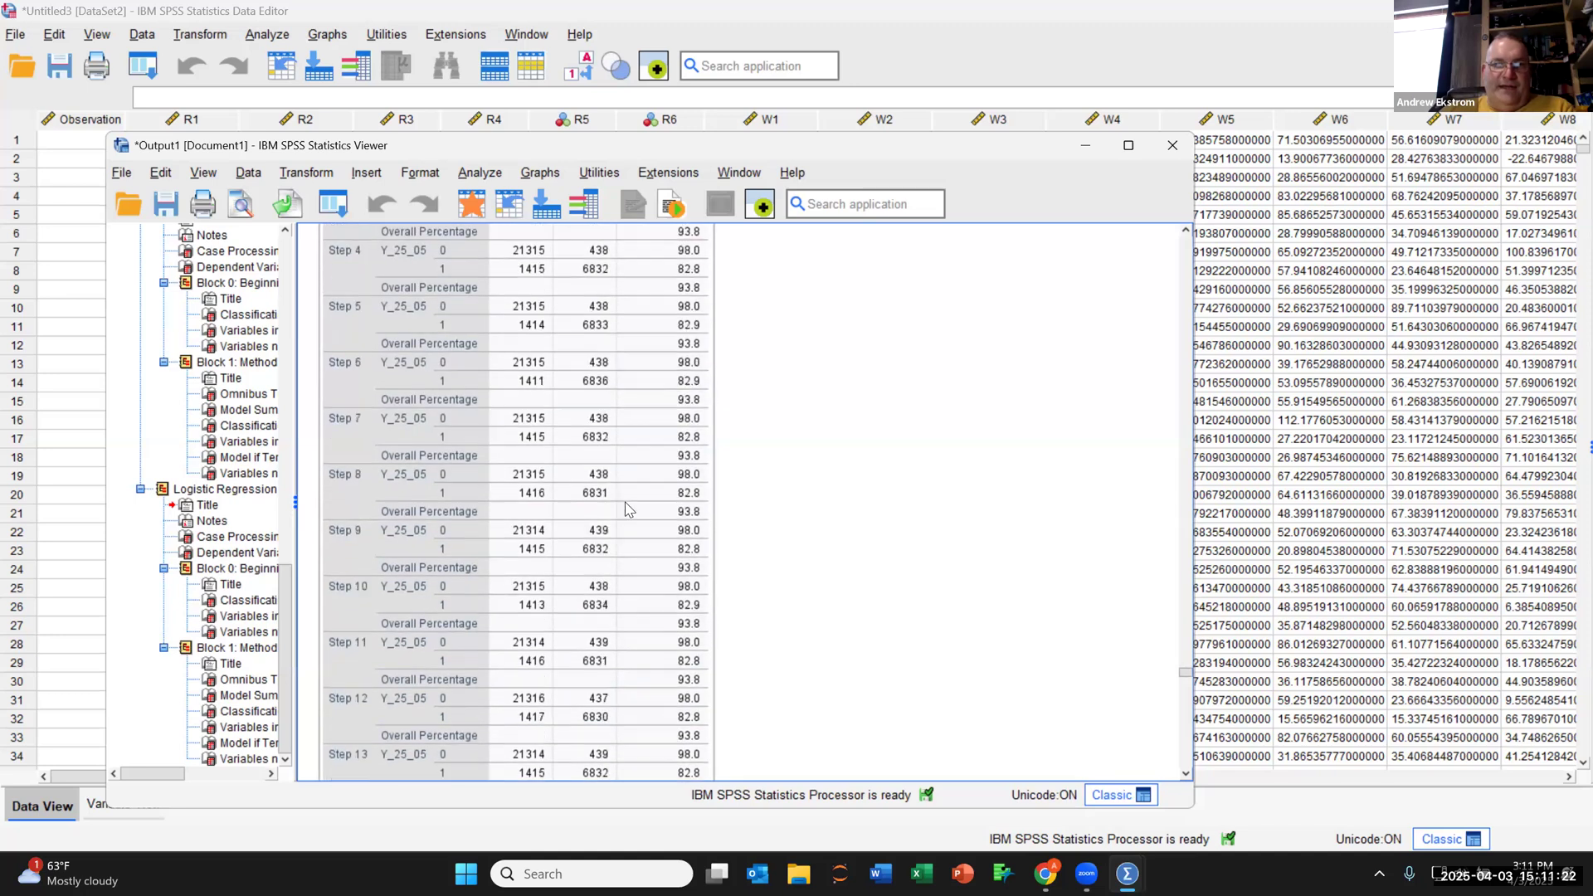
{"action": "scroll", "coordinate": [626, 509], "scroll_direction": "down", "scroll_amount": 17}
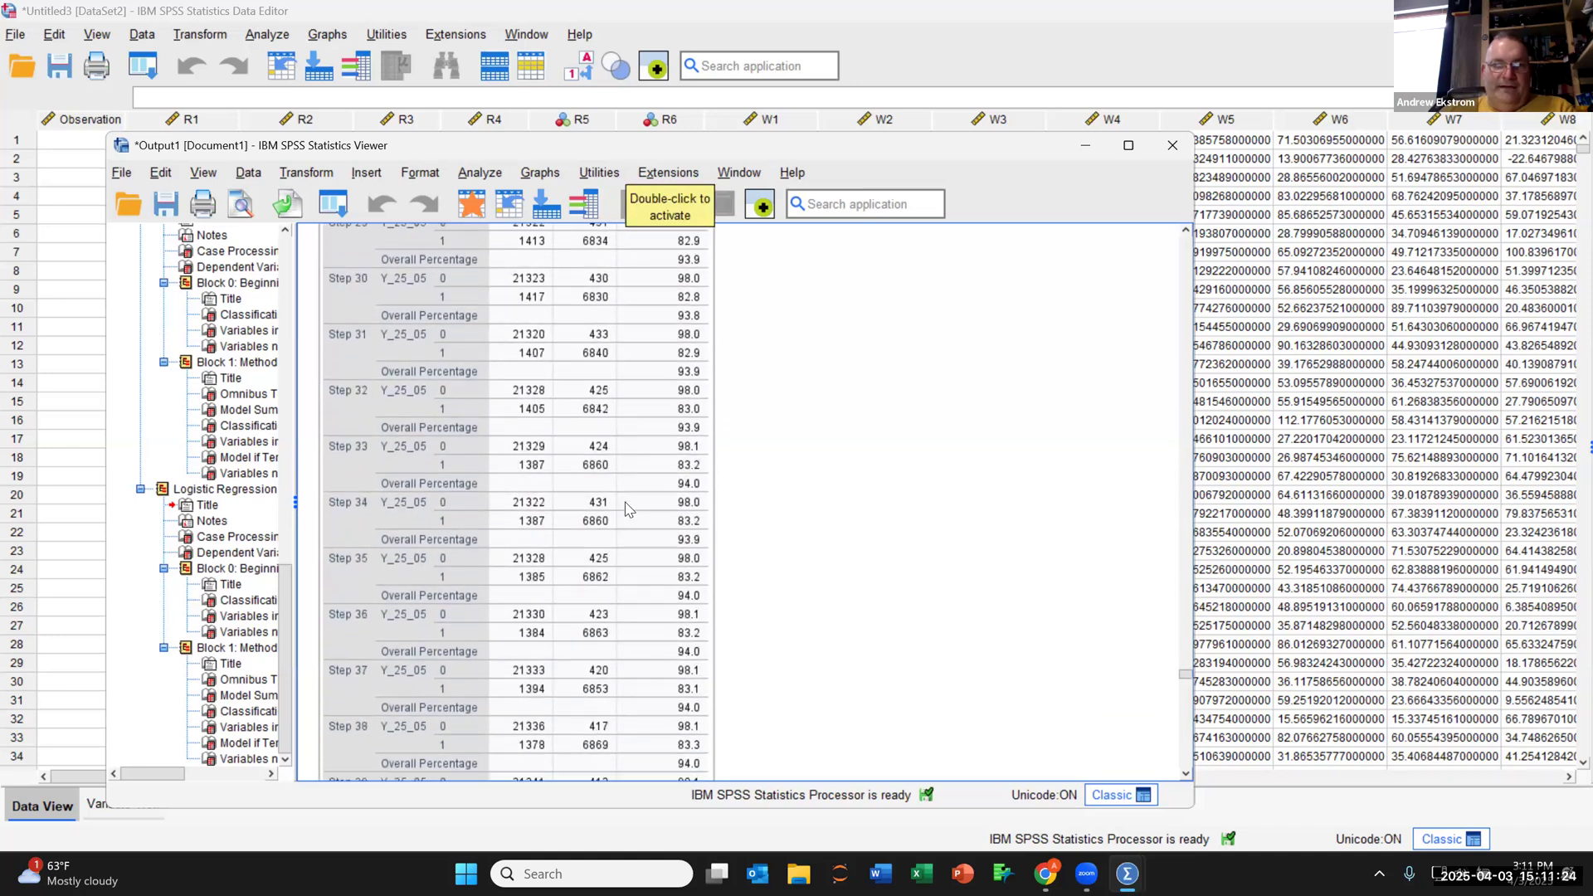
{"action": "scroll", "coordinate": [626, 509], "scroll_direction": "down", "scroll_amount": 3}
{"action": "scroll", "coordinate": [627, 509], "scroll_direction": "down", "scroll_amount": 1}
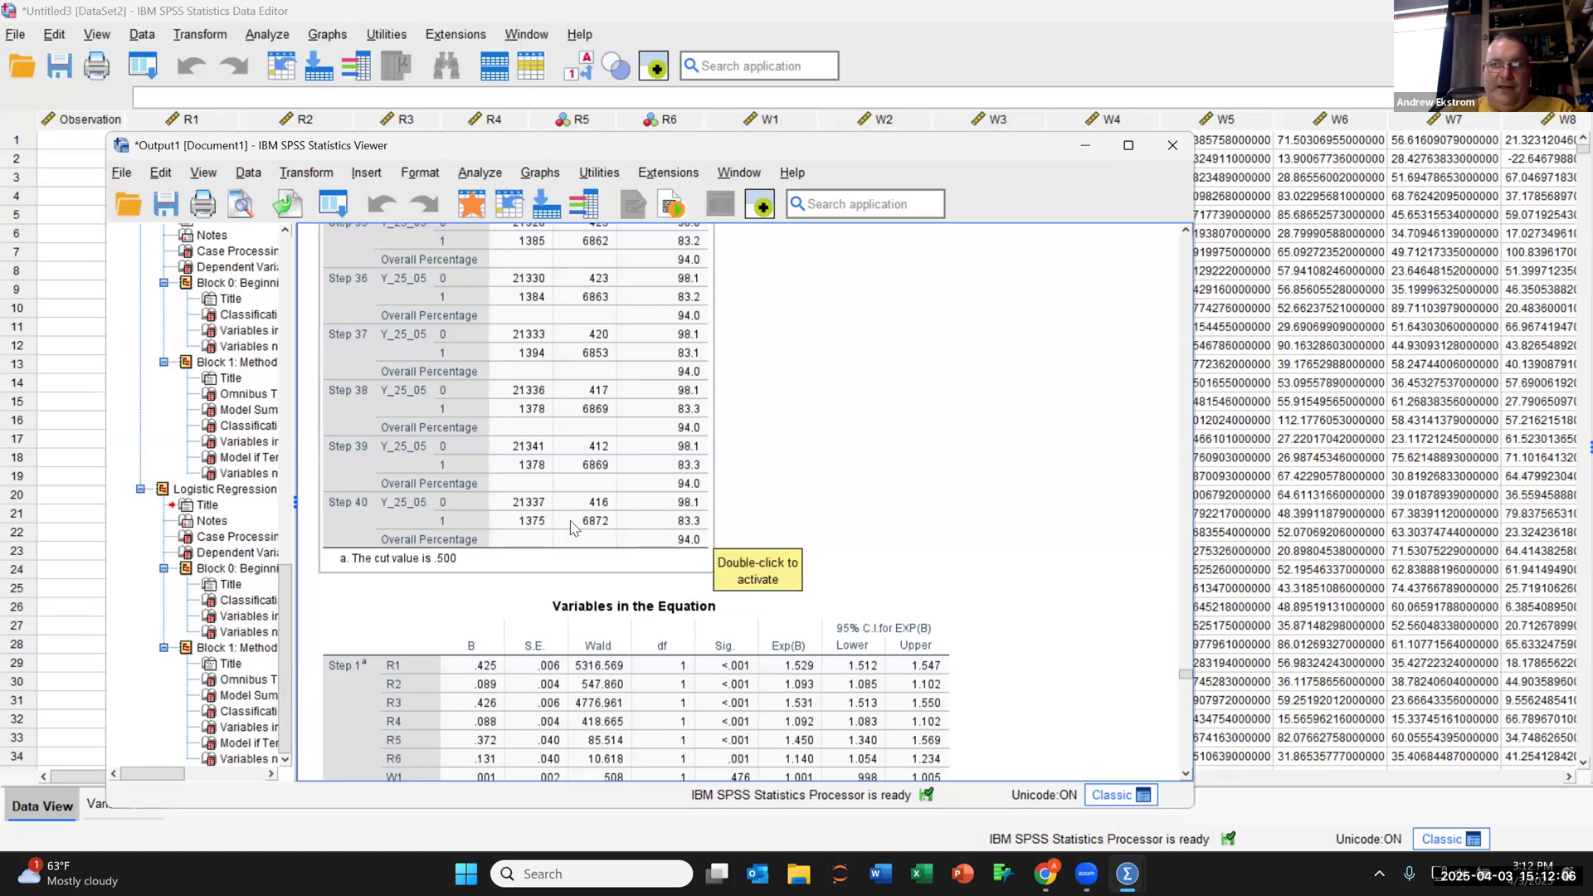
Examine the Variables in the Equation and Model if Term Removed tables for Y_25_05, through to the predictors kept at Step 40.
{"action": "scroll", "coordinate": [570, 528], "scroll_direction": "down", "scroll_amount": 10}
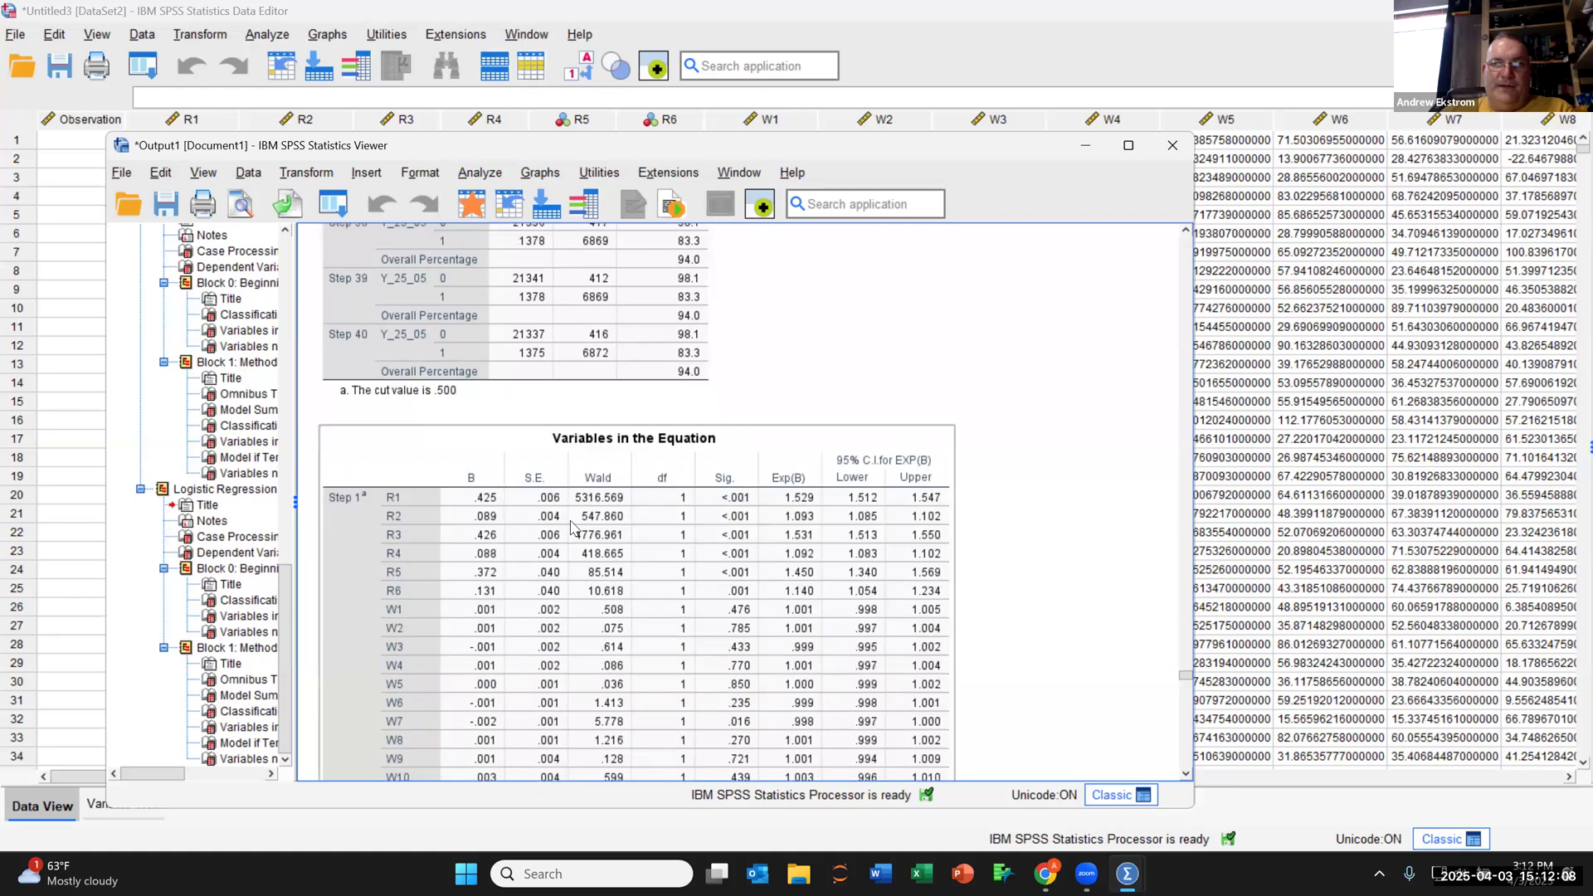
{"action": "scroll", "coordinate": [571, 528], "scroll_direction": "down", "scroll_amount": 10}
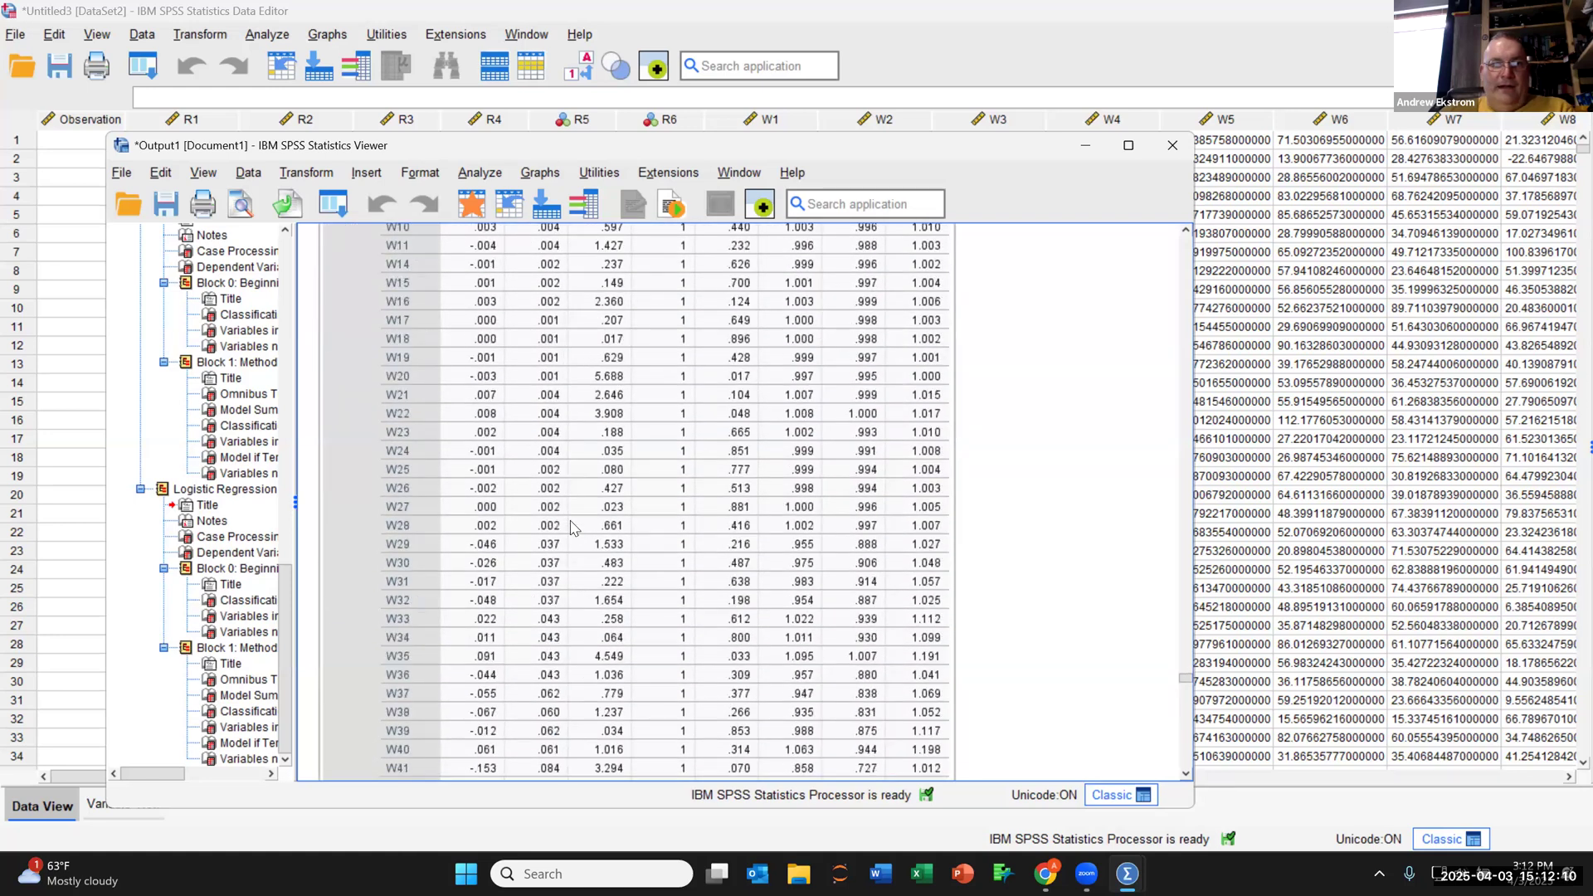
{"action": "scroll", "coordinate": [571, 527], "scroll_direction": "down", "scroll_amount": 6}
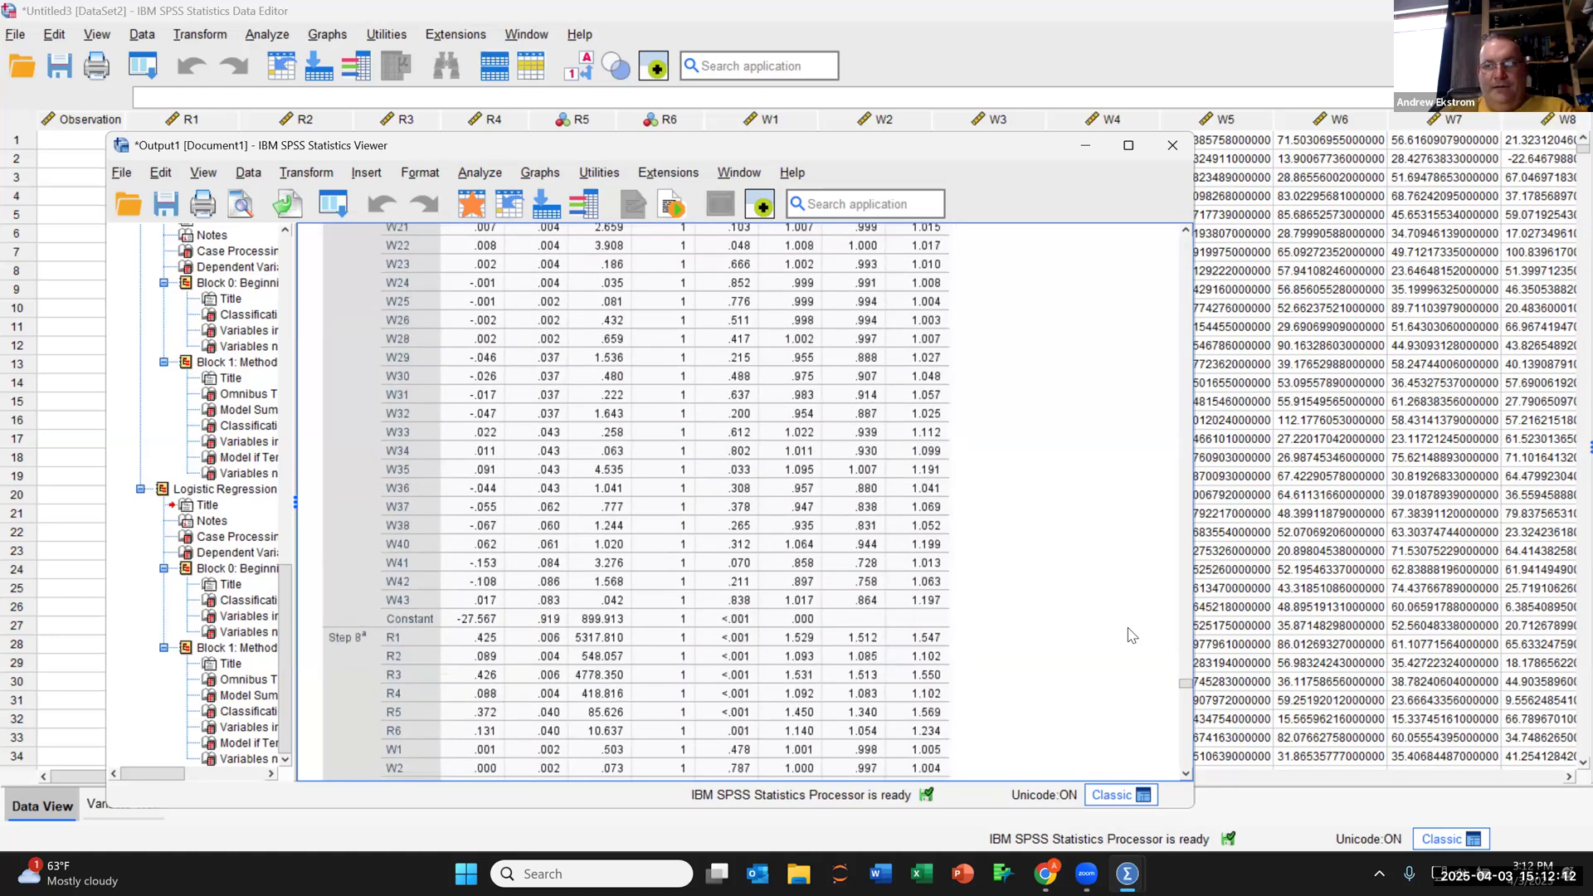
{"action": "left_click_drag", "start_coordinate": [1189, 693], "coordinate": [1186, 743]}
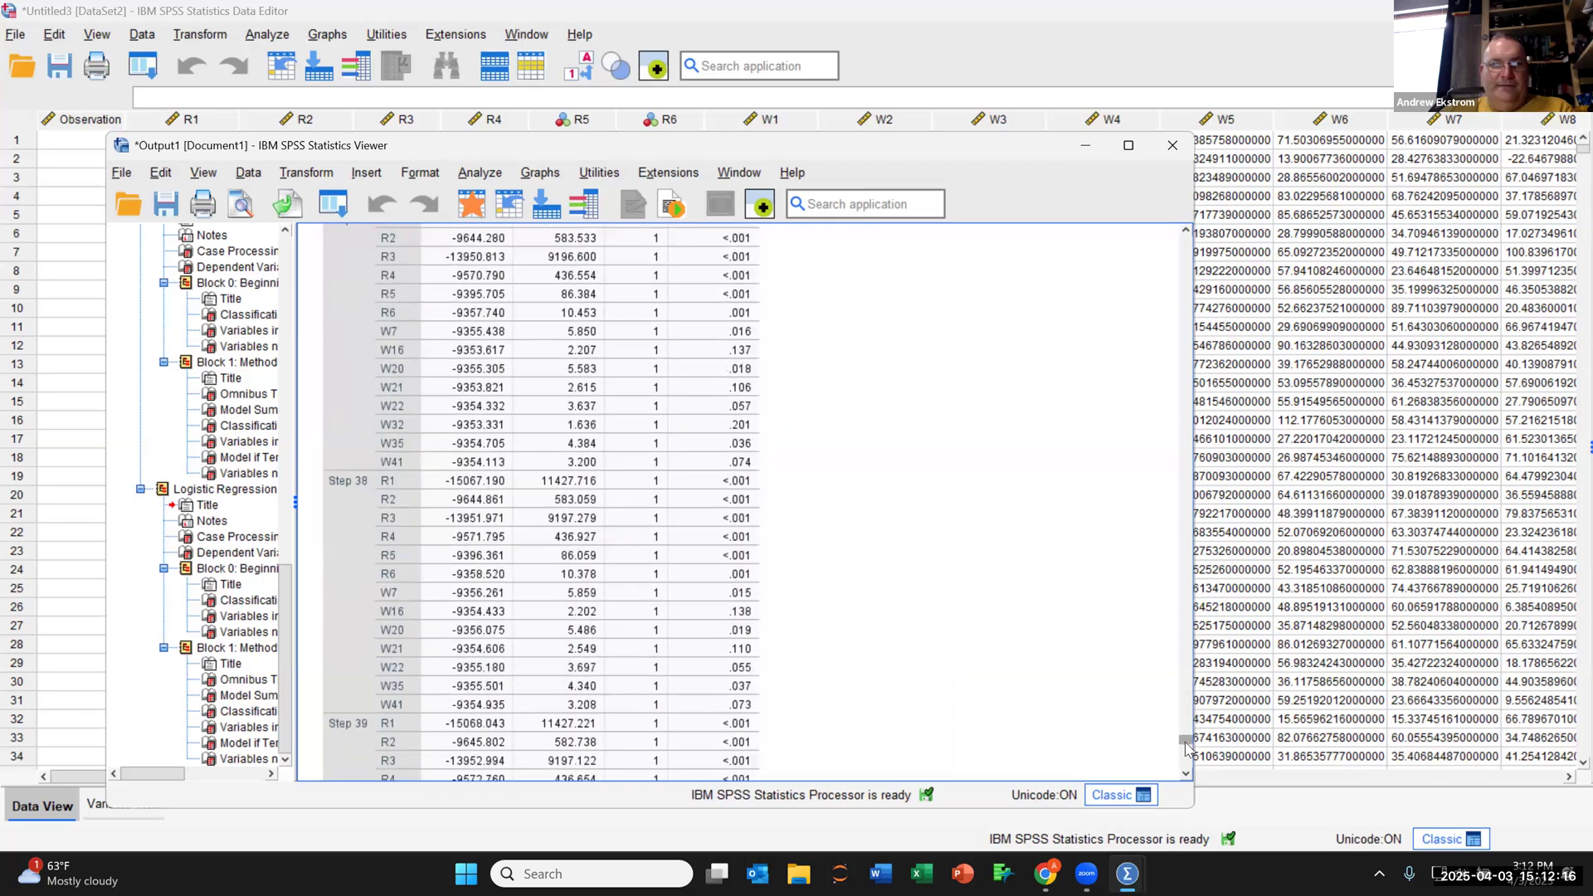
{"action": "scroll", "coordinate": [876, 650], "scroll_direction": "down", "scroll_amount": 10}
{"action": "scroll", "coordinate": [879, 658], "scroll_direction": "down", "scroll_amount": 3}
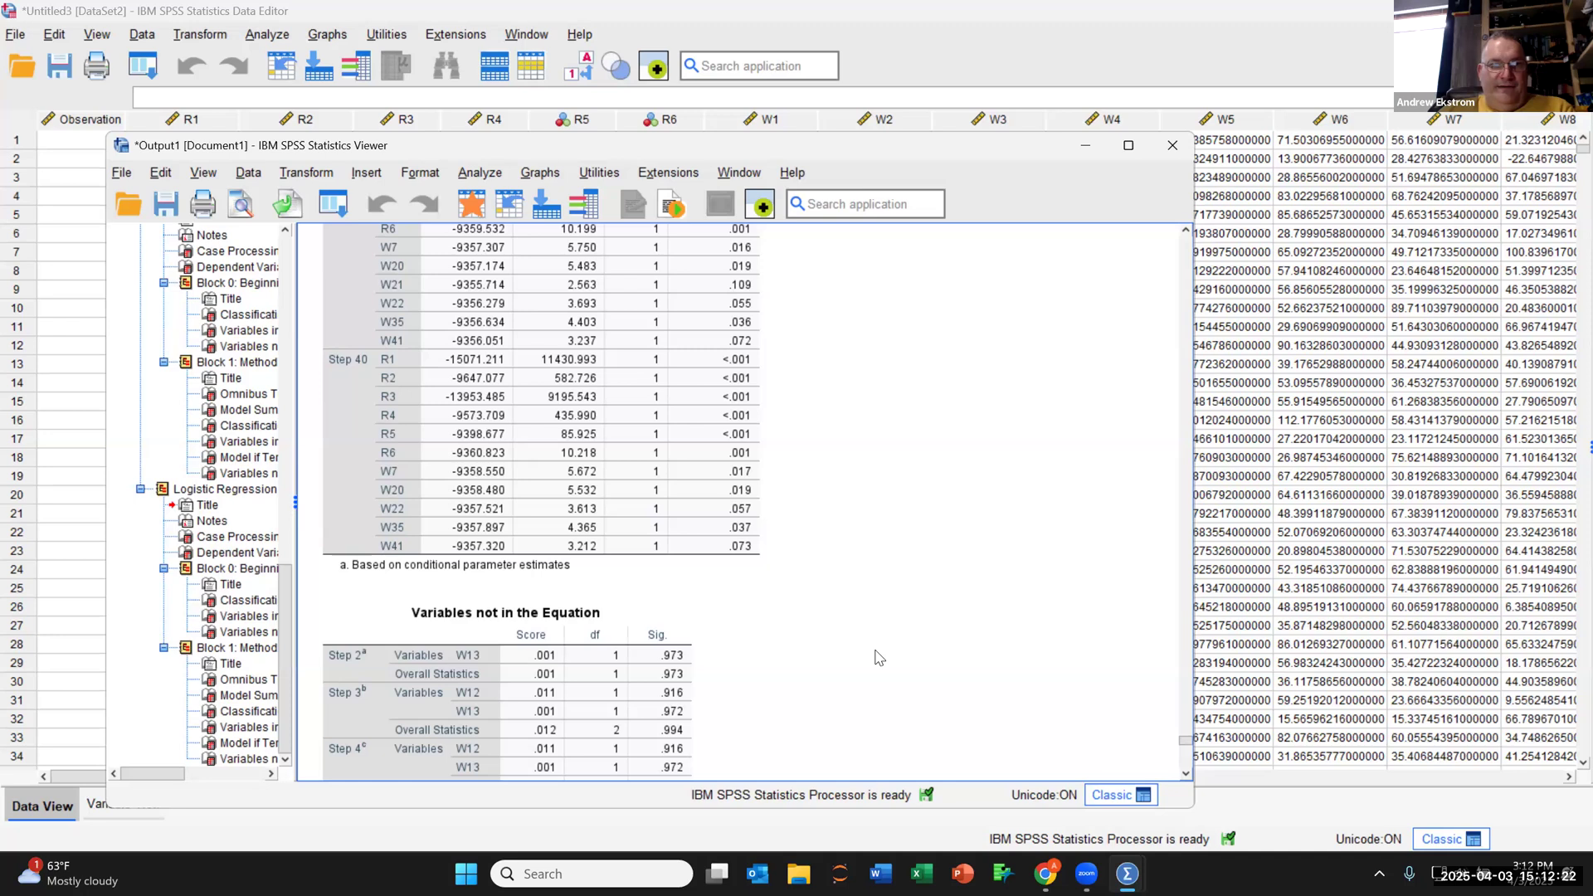
{"action": "left_click", "coordinate": [569, 569]}
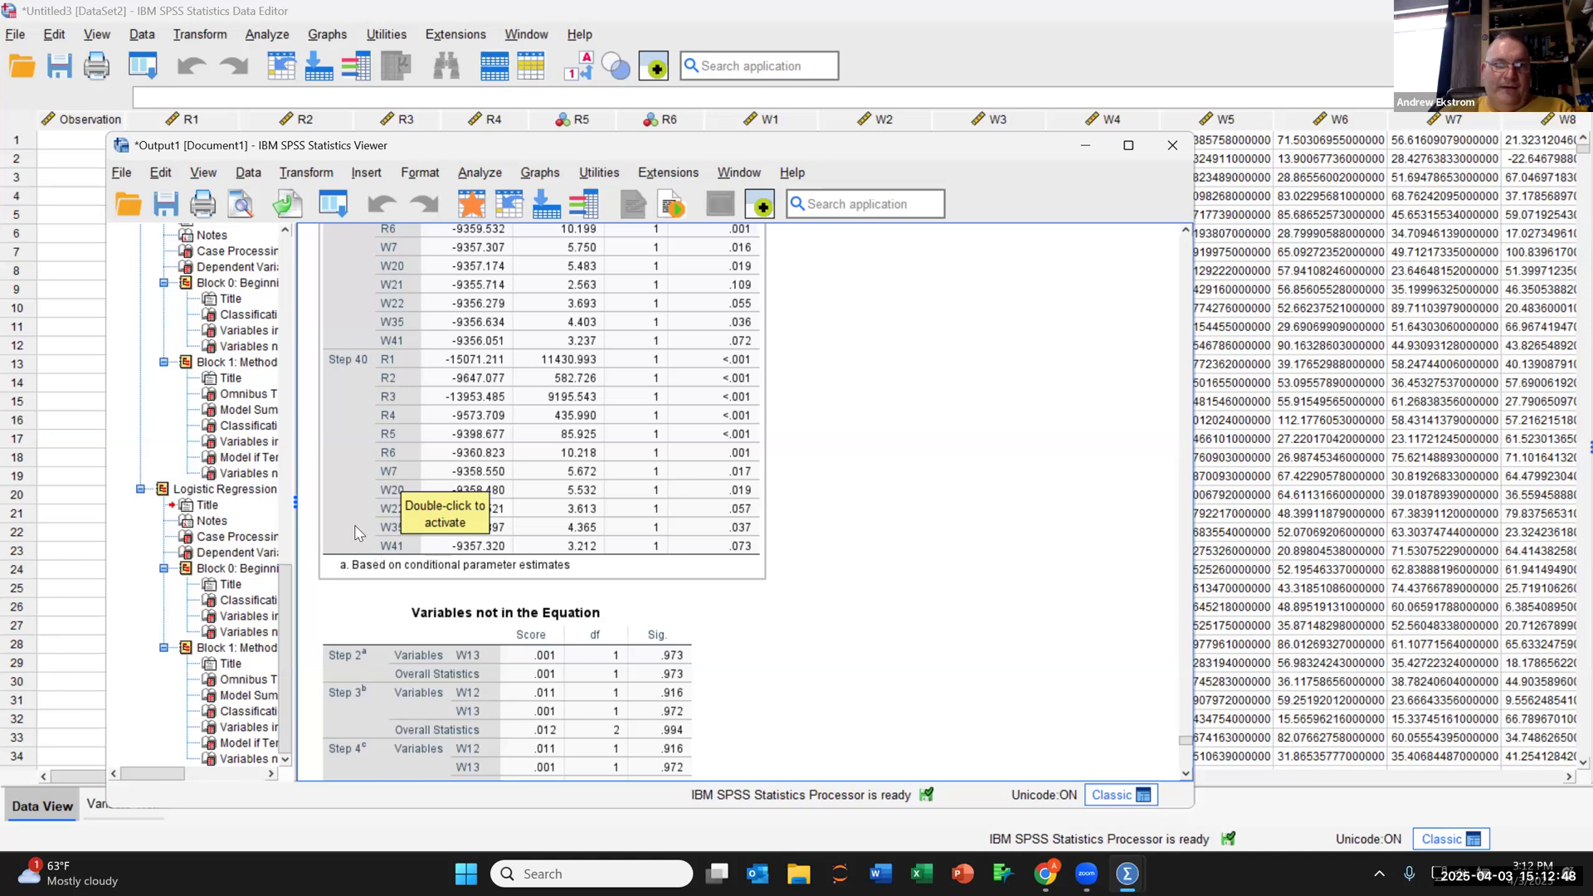
{"action": "scroll", "coordinate": [382, 490], "scroll_direction": "down", "scroll_amount": 2}
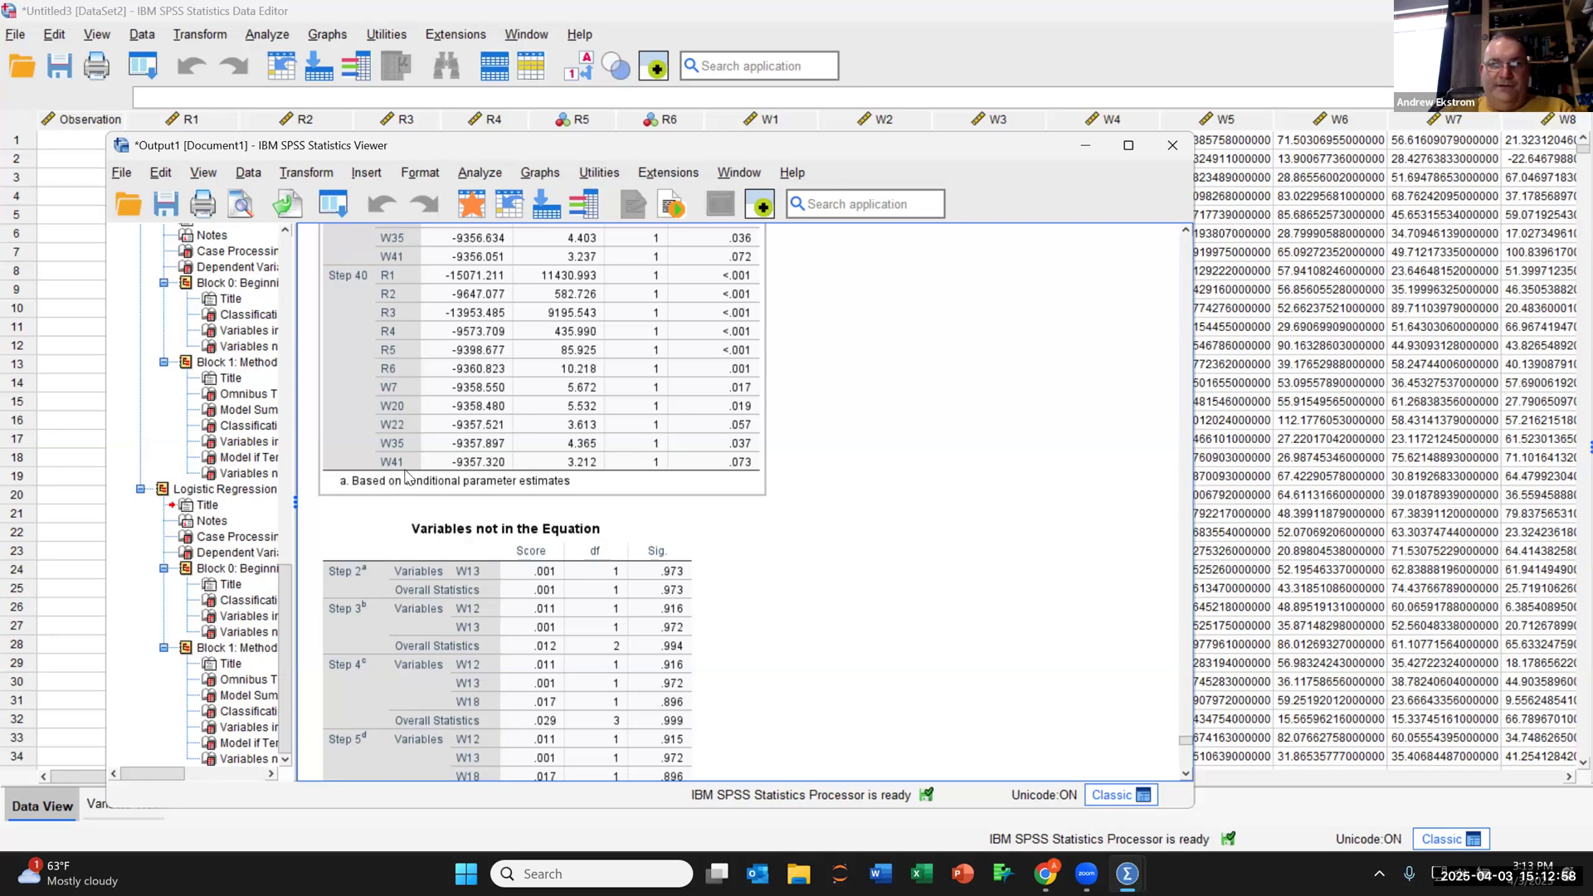
{"action": "scroll", "coordinate": [413, 446], "scroll_direction": "up", "scroll_amount": 1}
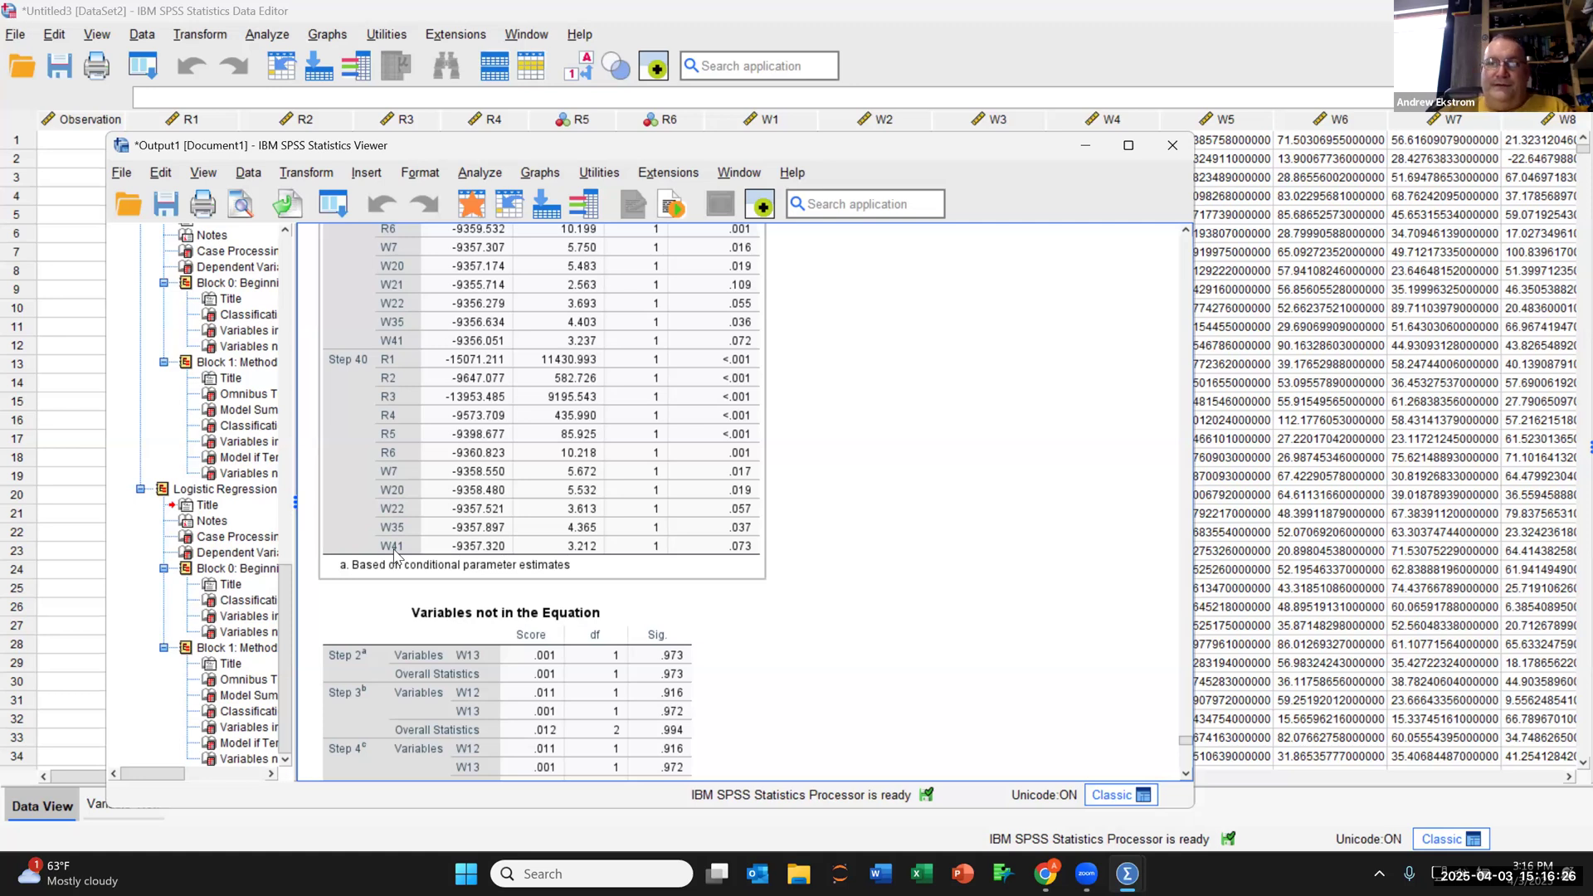
{"action": "left_click", "coordinate": [370, 587]}
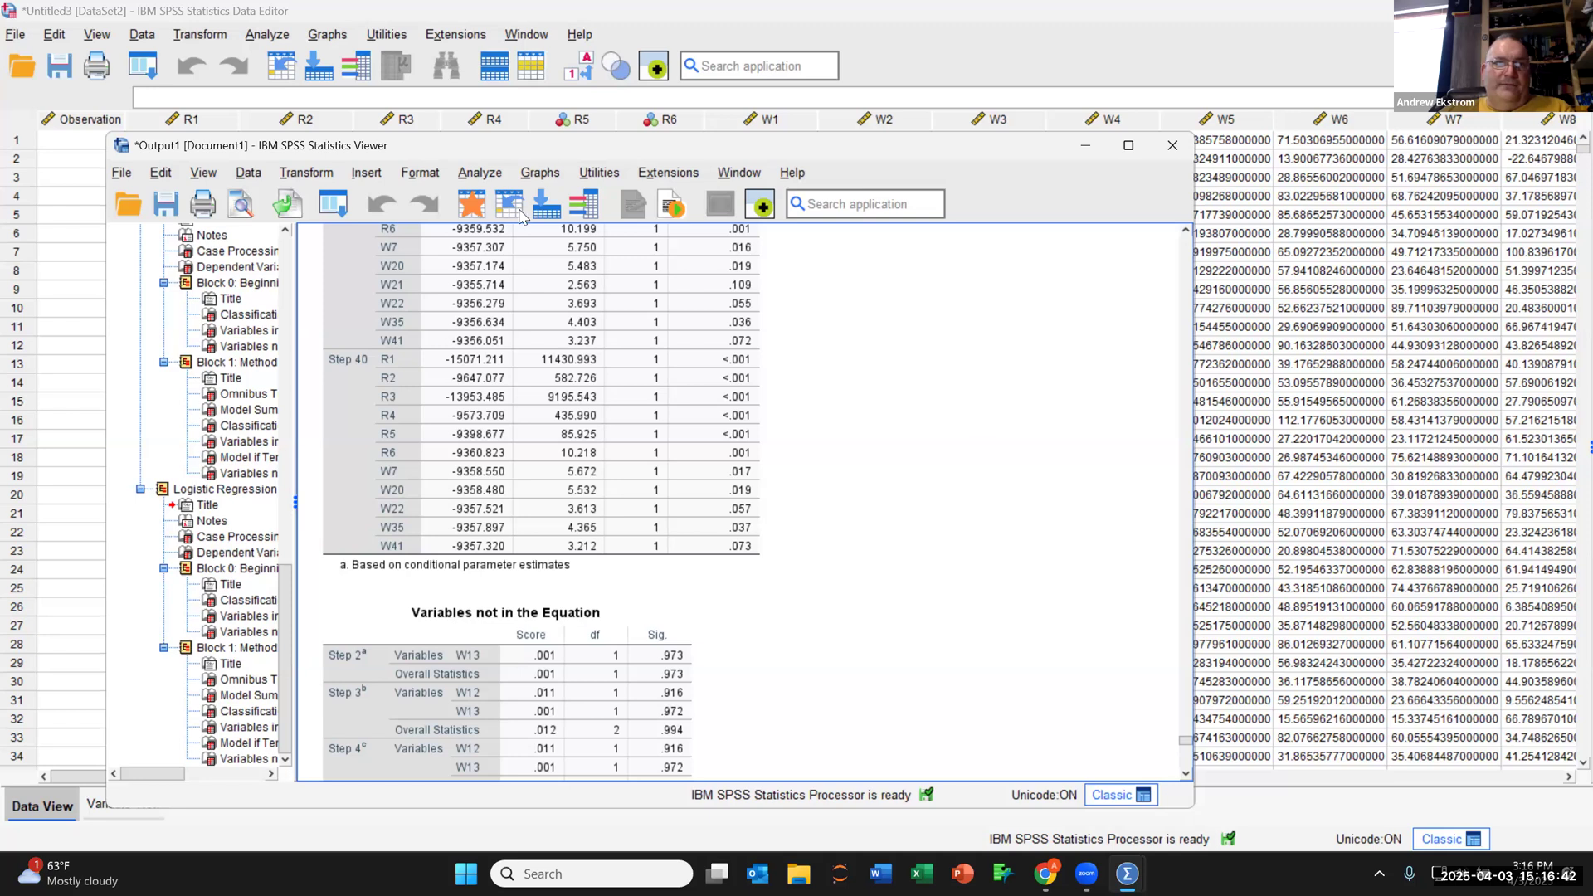
Try adding the interaction of all predictors R1 through W44 to Block 1 of the Y_25_05 binary logistic regression.
{"action": "left_click", "coordinate": [486, 178]}
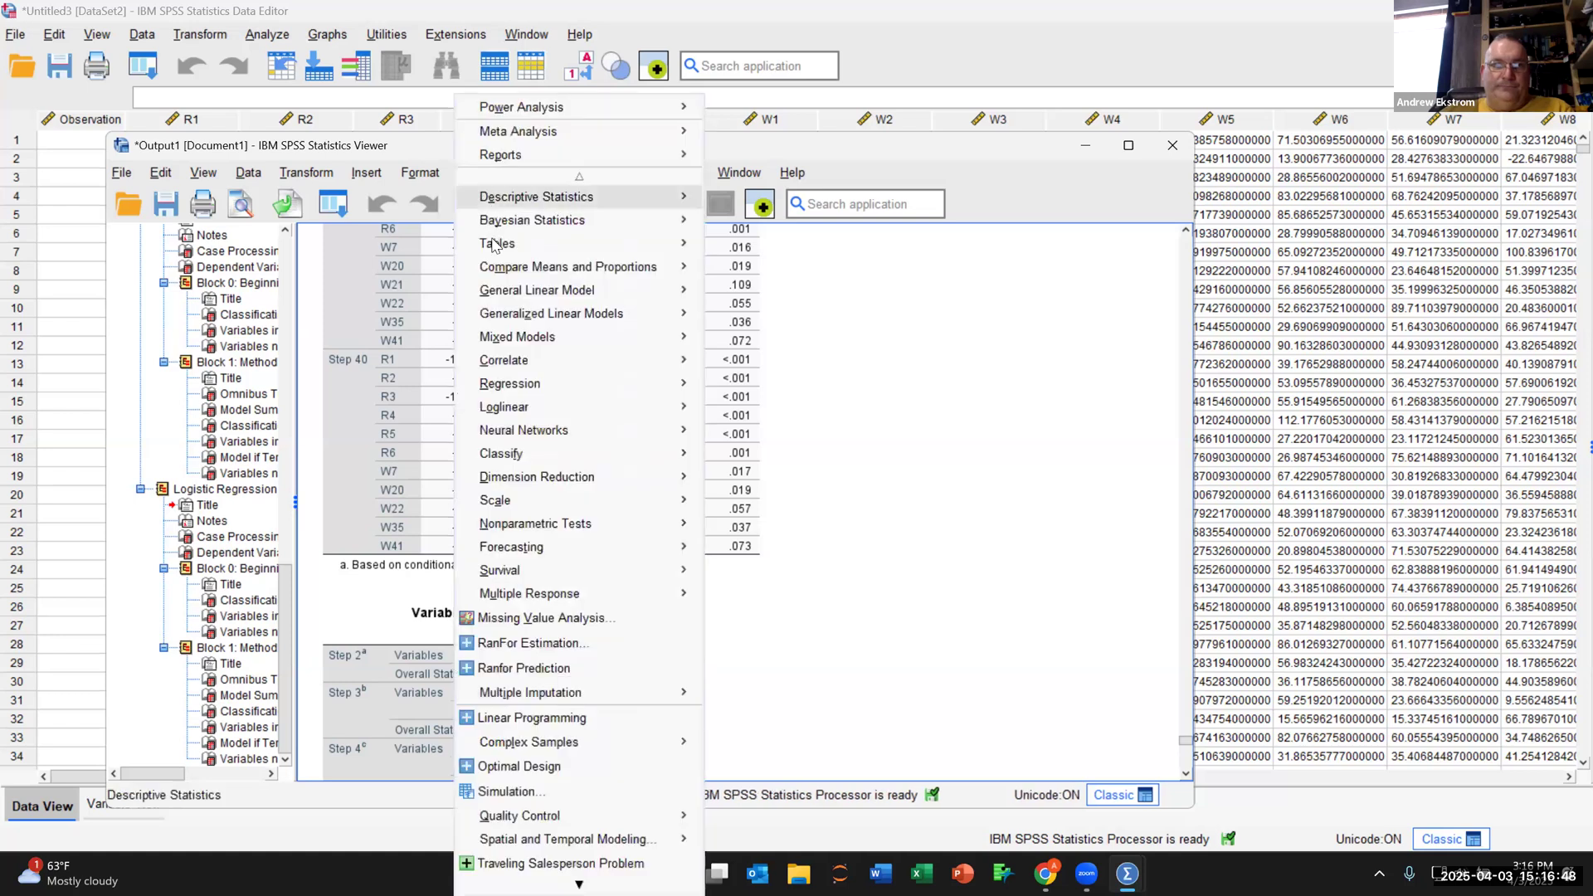
{"action": "mouse_move", "coordinate": [509, 390]}
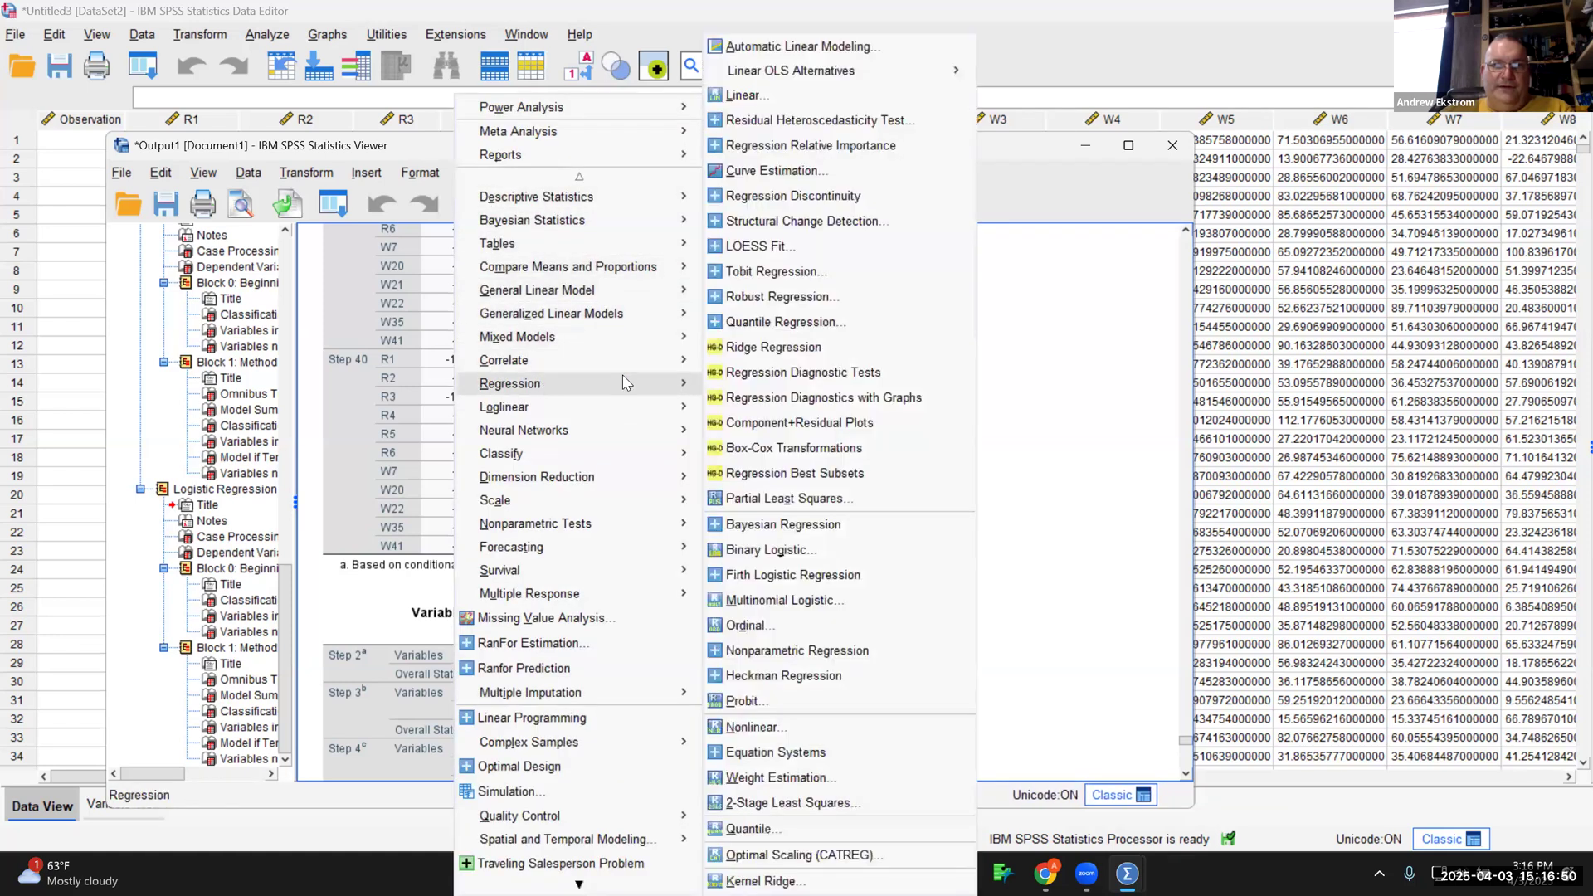
{"action": "left_click", "coordinate": [811, 558]}
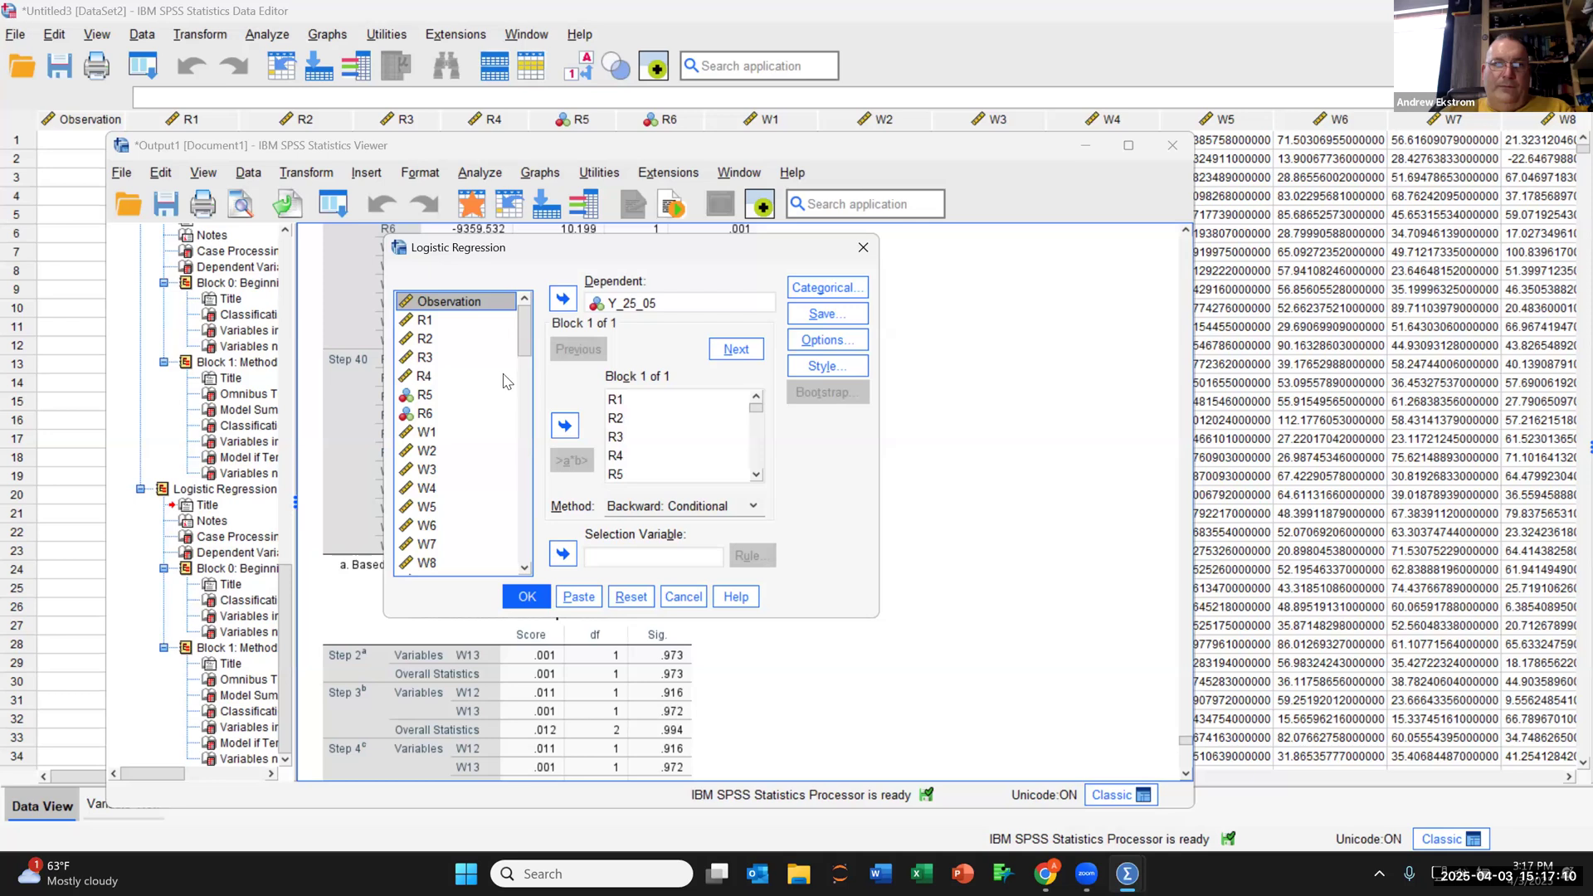
{"action": "left_click", "coordinate": [448, 320]}
{"action": "left_click_drag", "start_coordinate": [522, 334], "coordinate": [521, 462]}
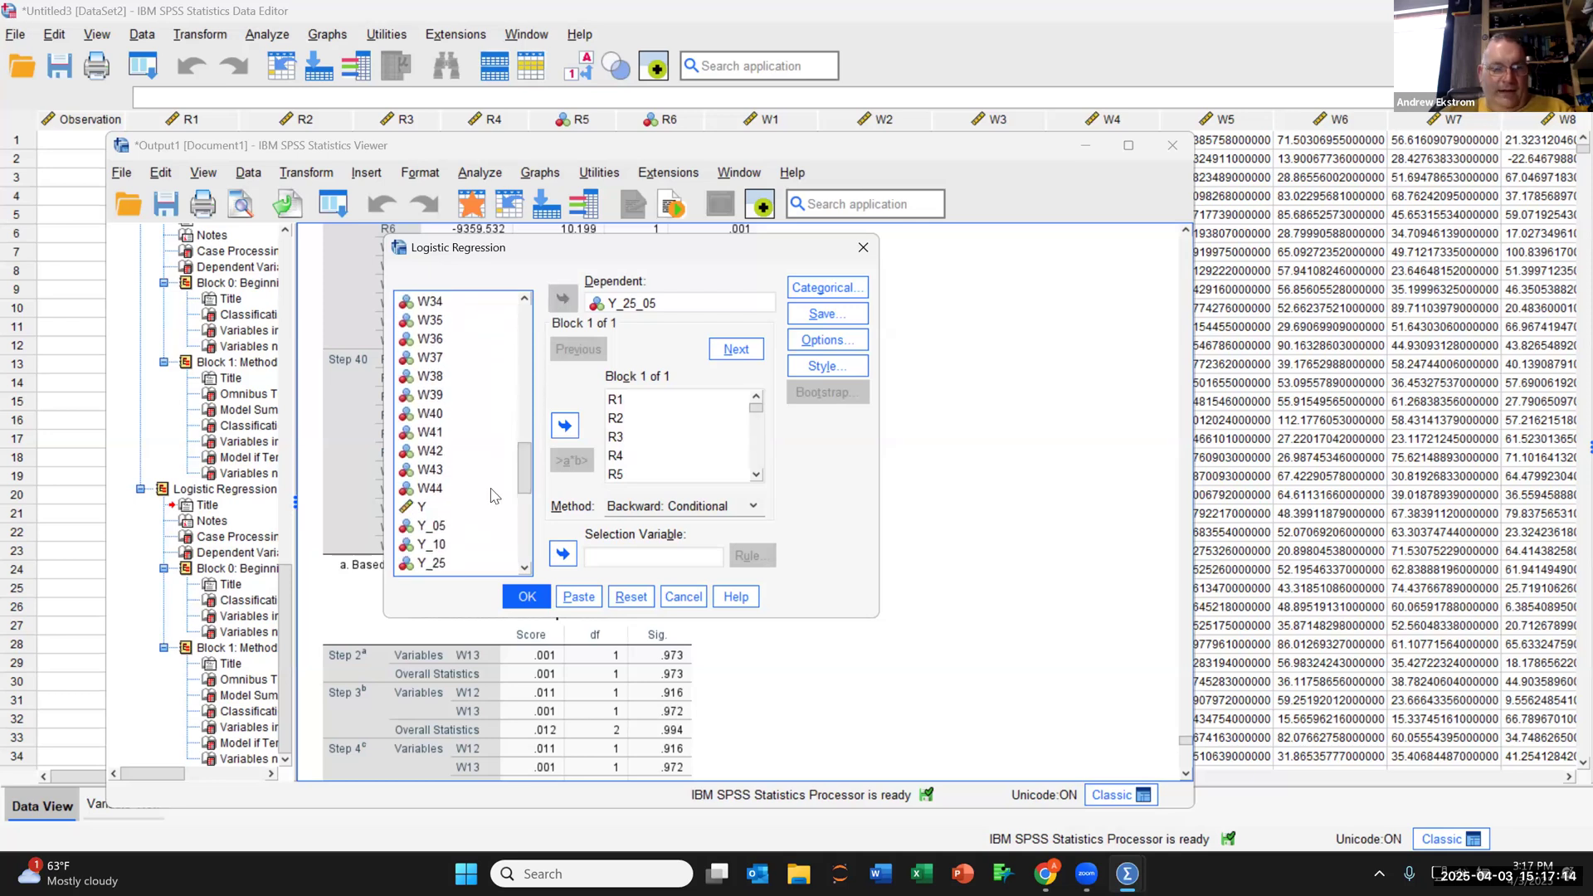
{"action": "left_click", "coordinate": [430, 490], "text": "shift"}
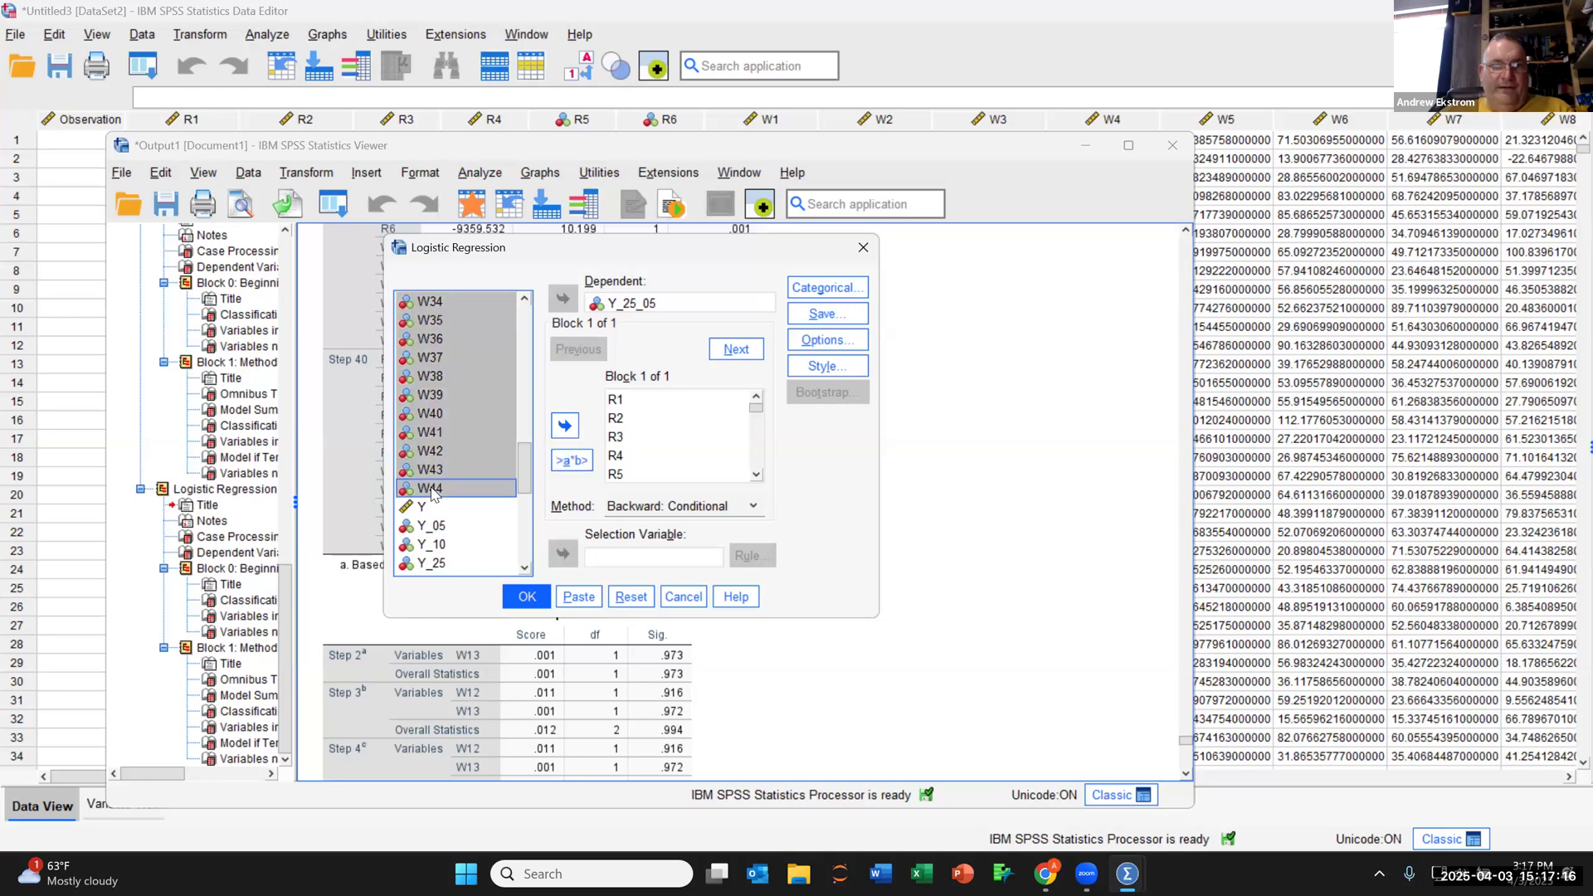
{"action": "left_click", "coordinate": [578, 463]}
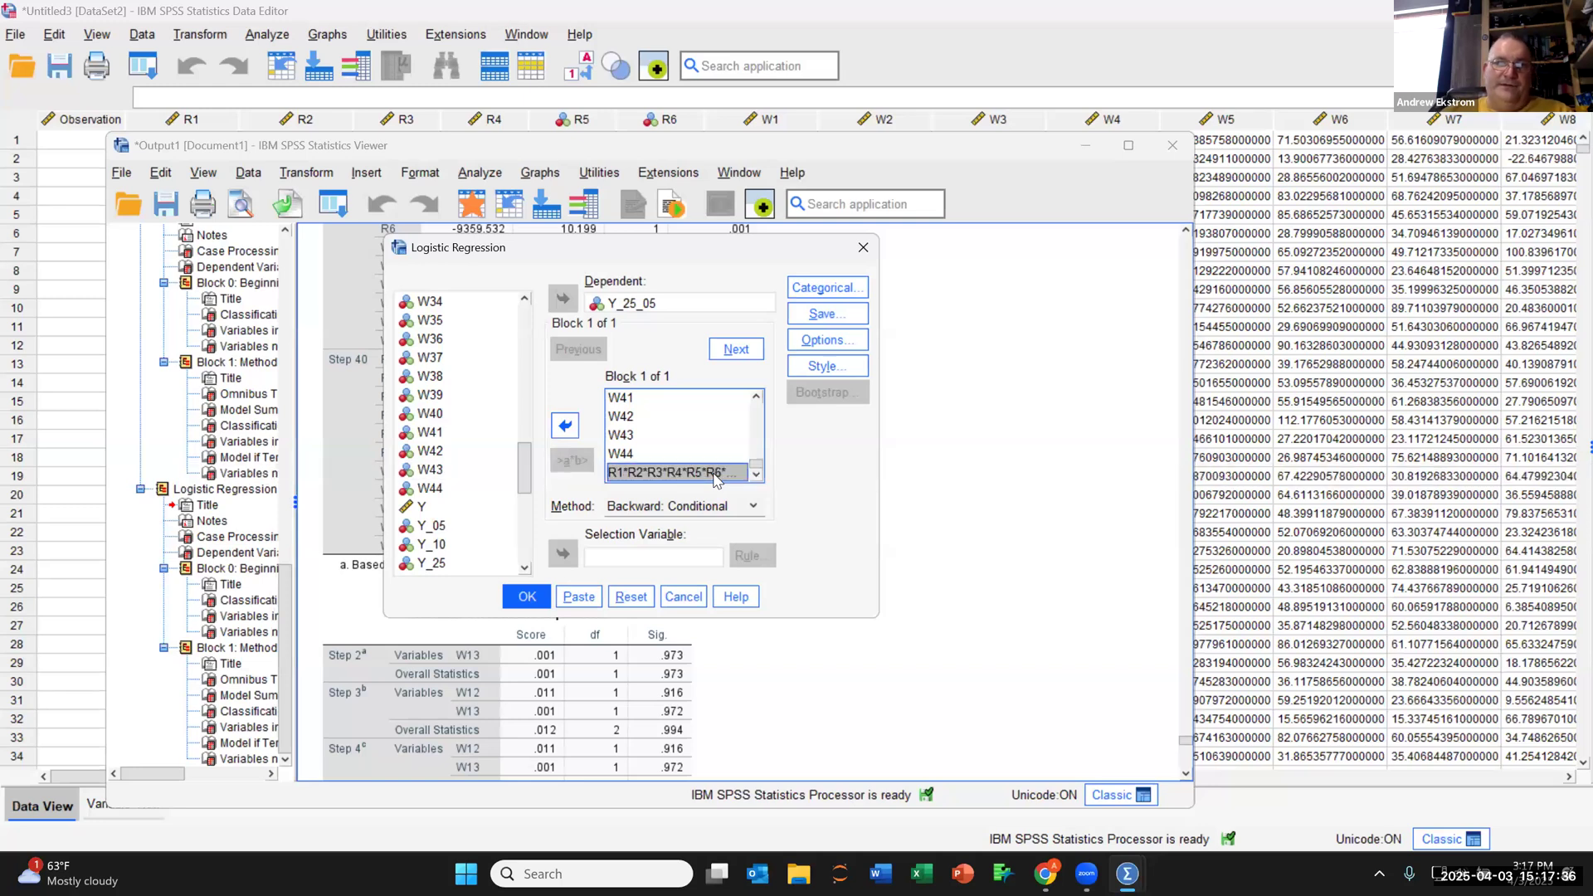
Remove the R1-through-W44 interaction term from the Block 1 covariates and cancel the regression setup.
{"action": "left_click", "coordinate": [564, 428]}
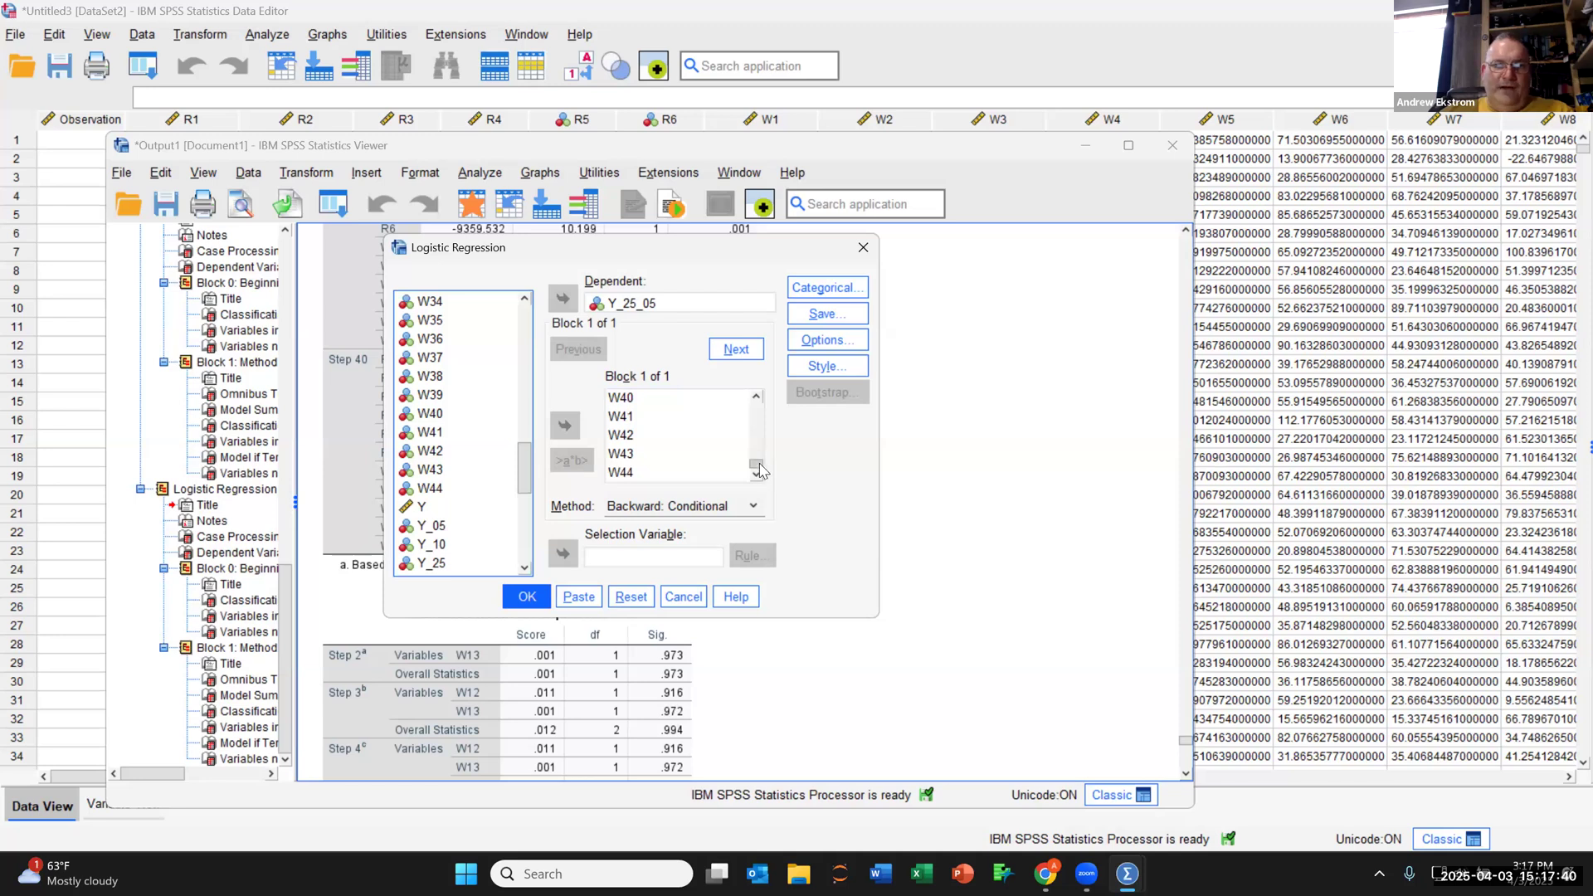
{"action": "left_click_drag", "start_coordinate": [756, 466], "coordinate": [765, 401]}
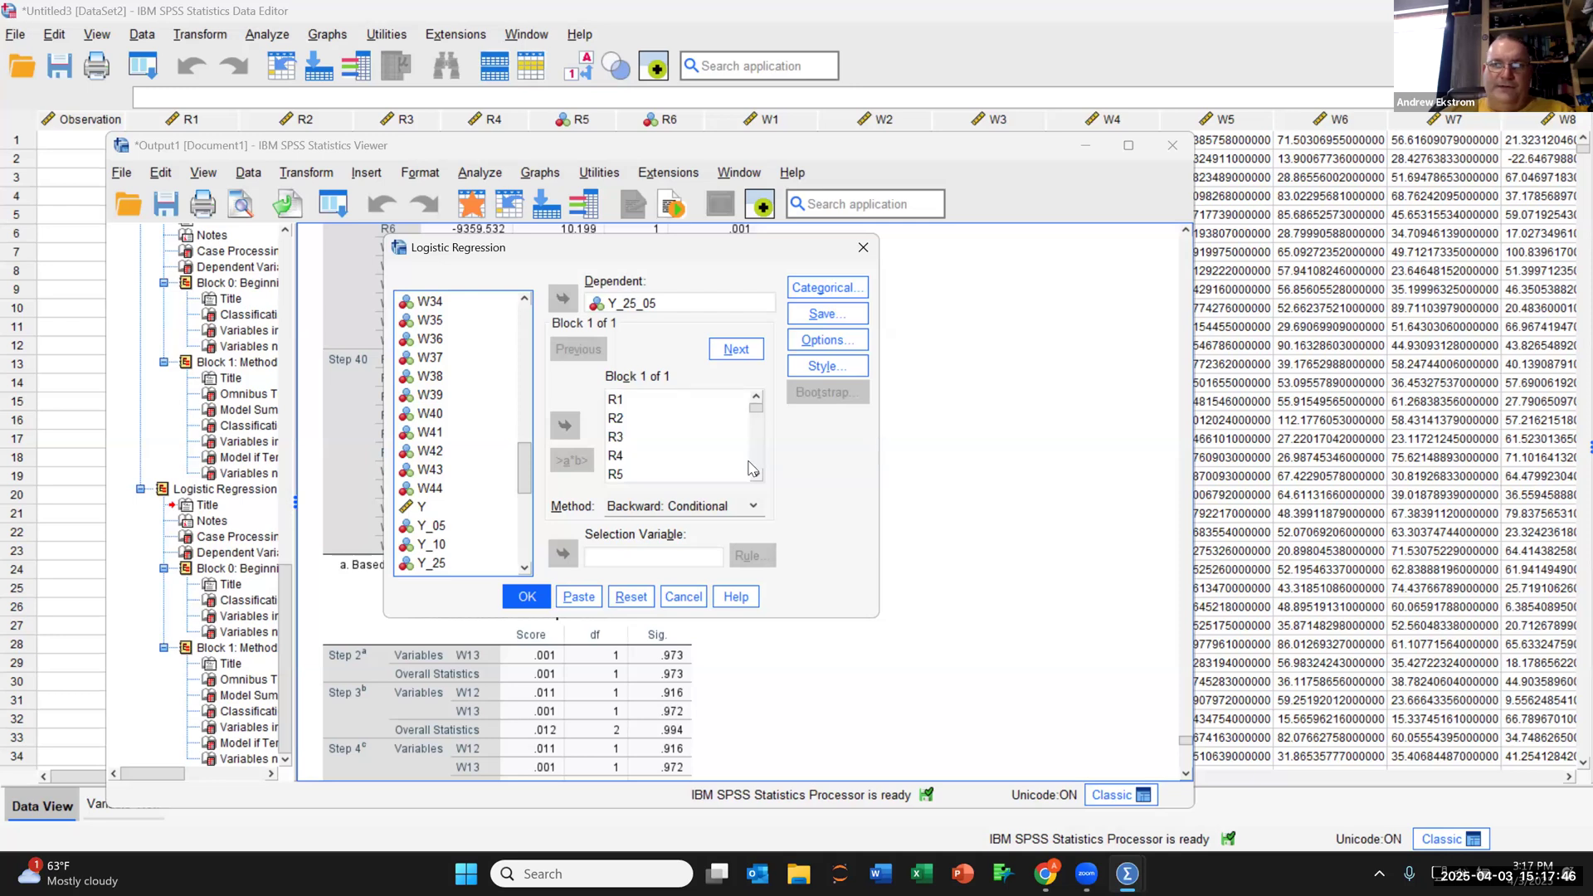
{"action": "left_click", "coordinate": [688, 605]}
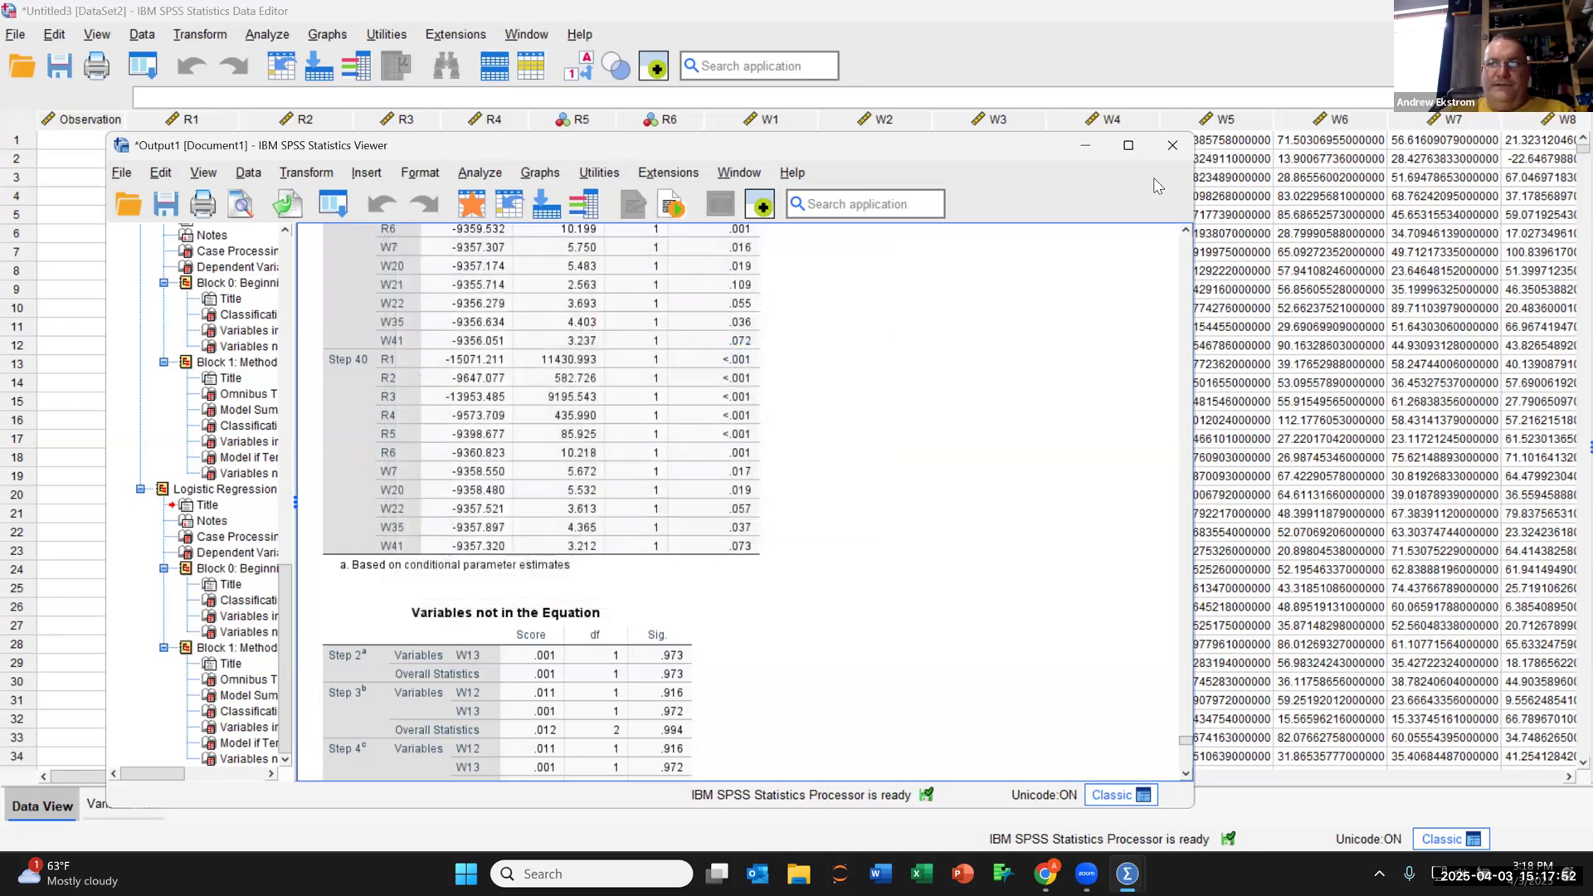
Minimize the output viewer and review the categorical covariate, save and options settings of the Y_25_05 binary logistic regression.
{"action": "left_click", "coordinate": [1086, 150]}
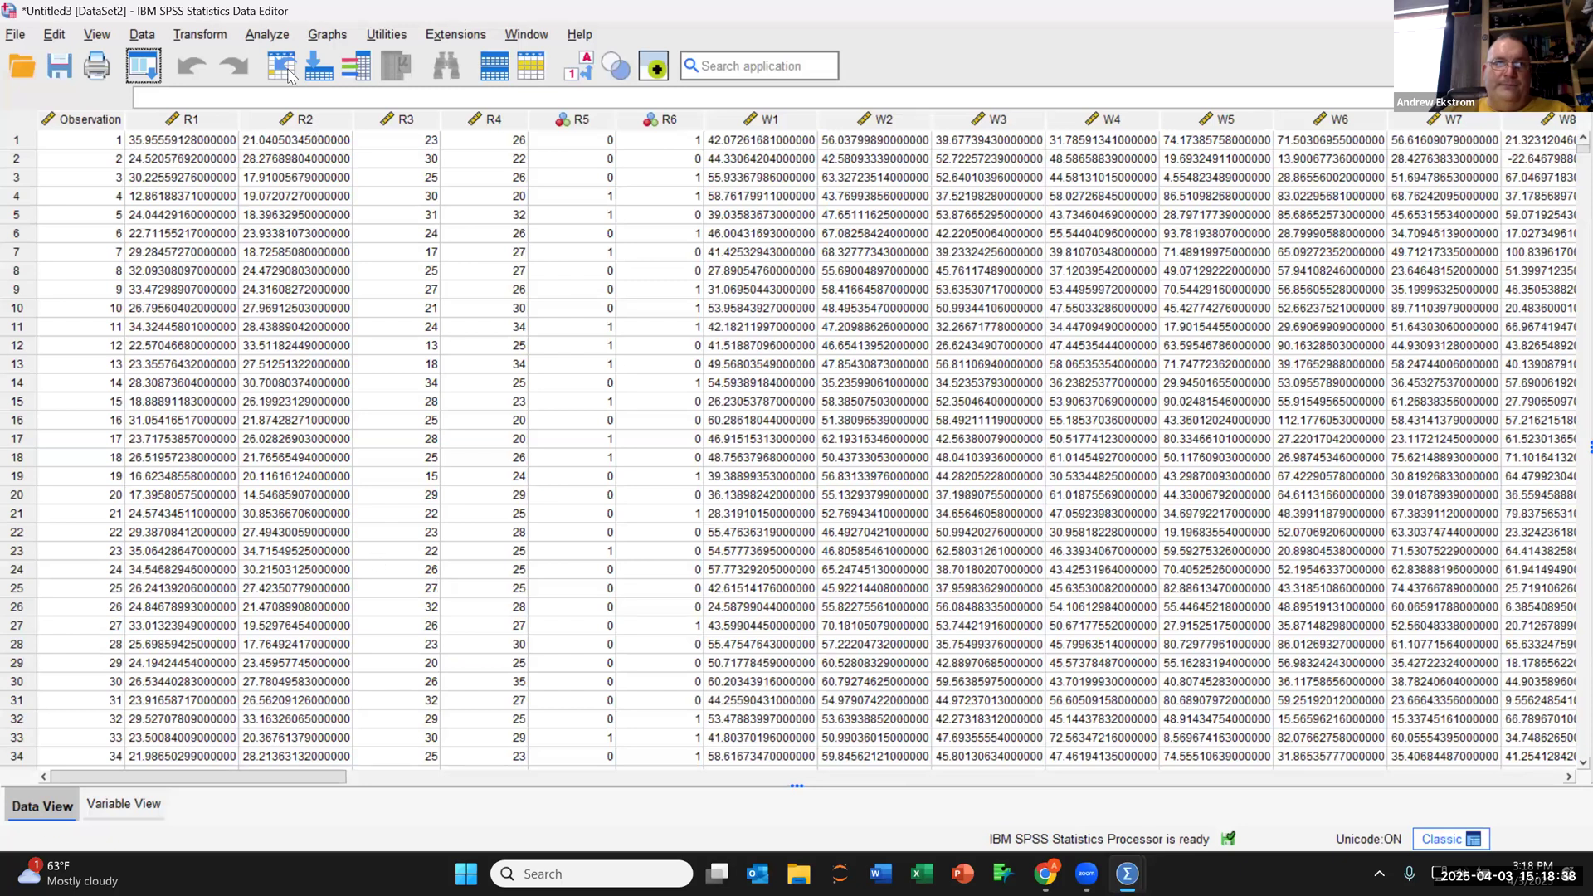
{"action": "left_click", "coordinate": [274, 39]}
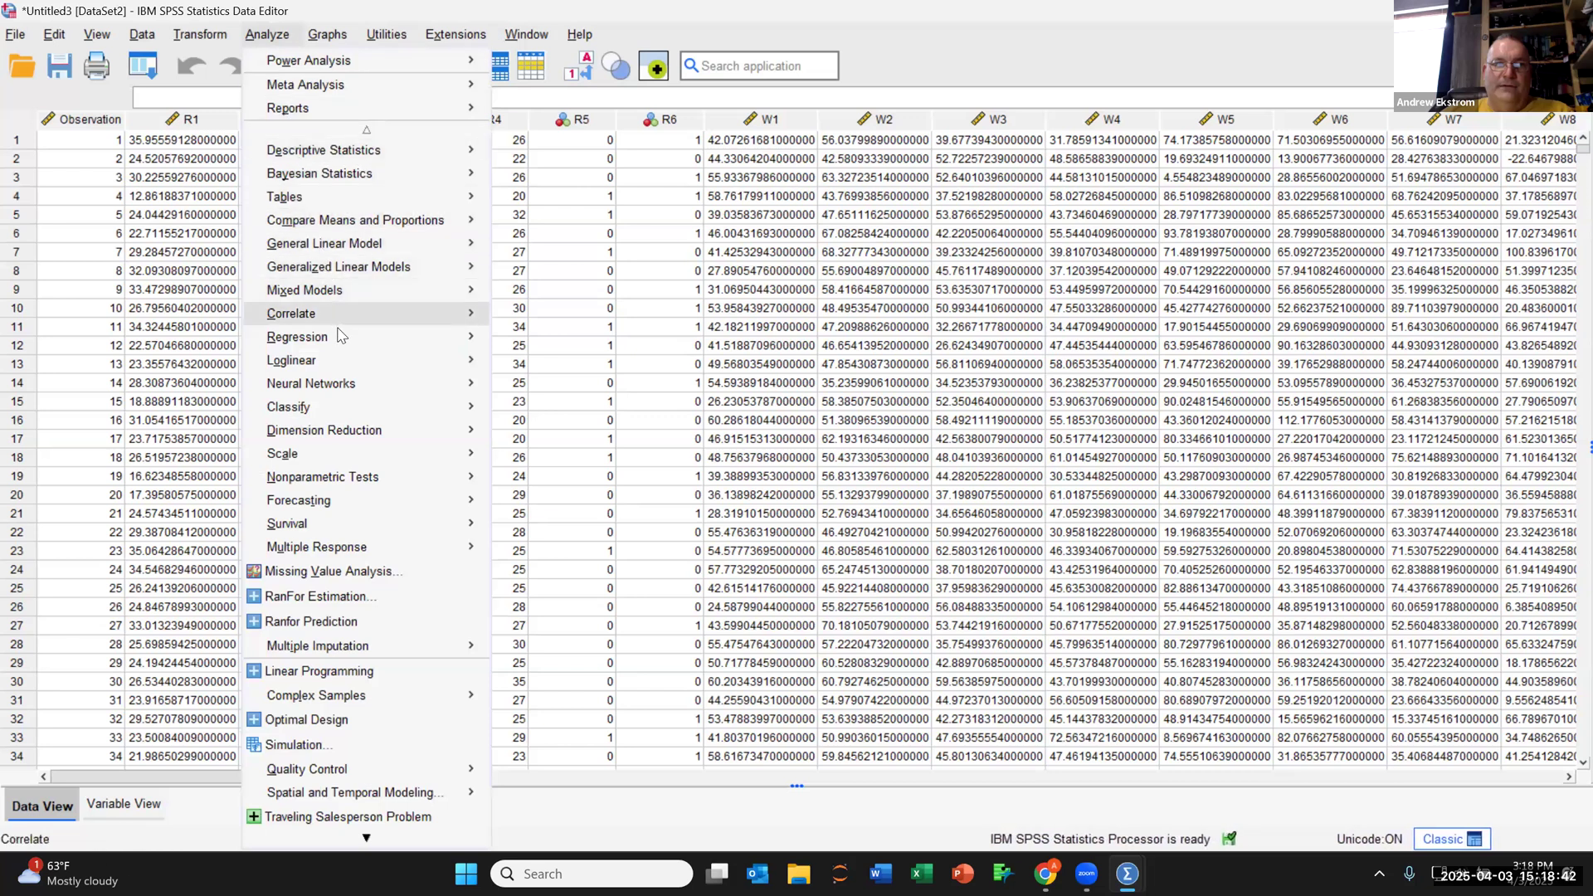
{"action": "mouse_move", "coordinate": [341, 348]}
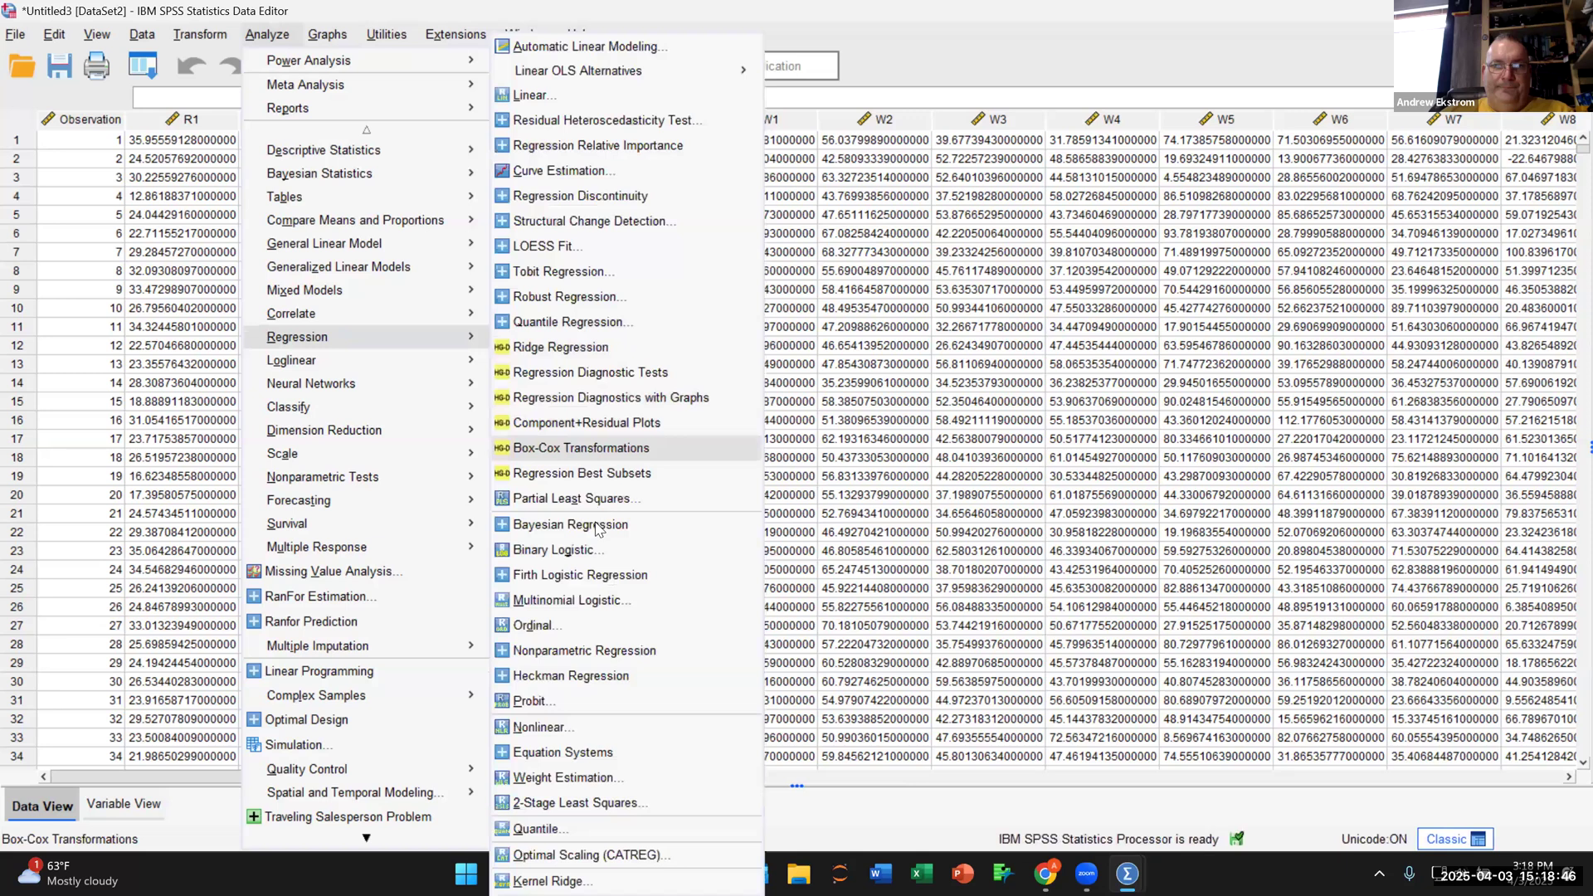
{"action": "left_click", "coordinate": [596, 552]}
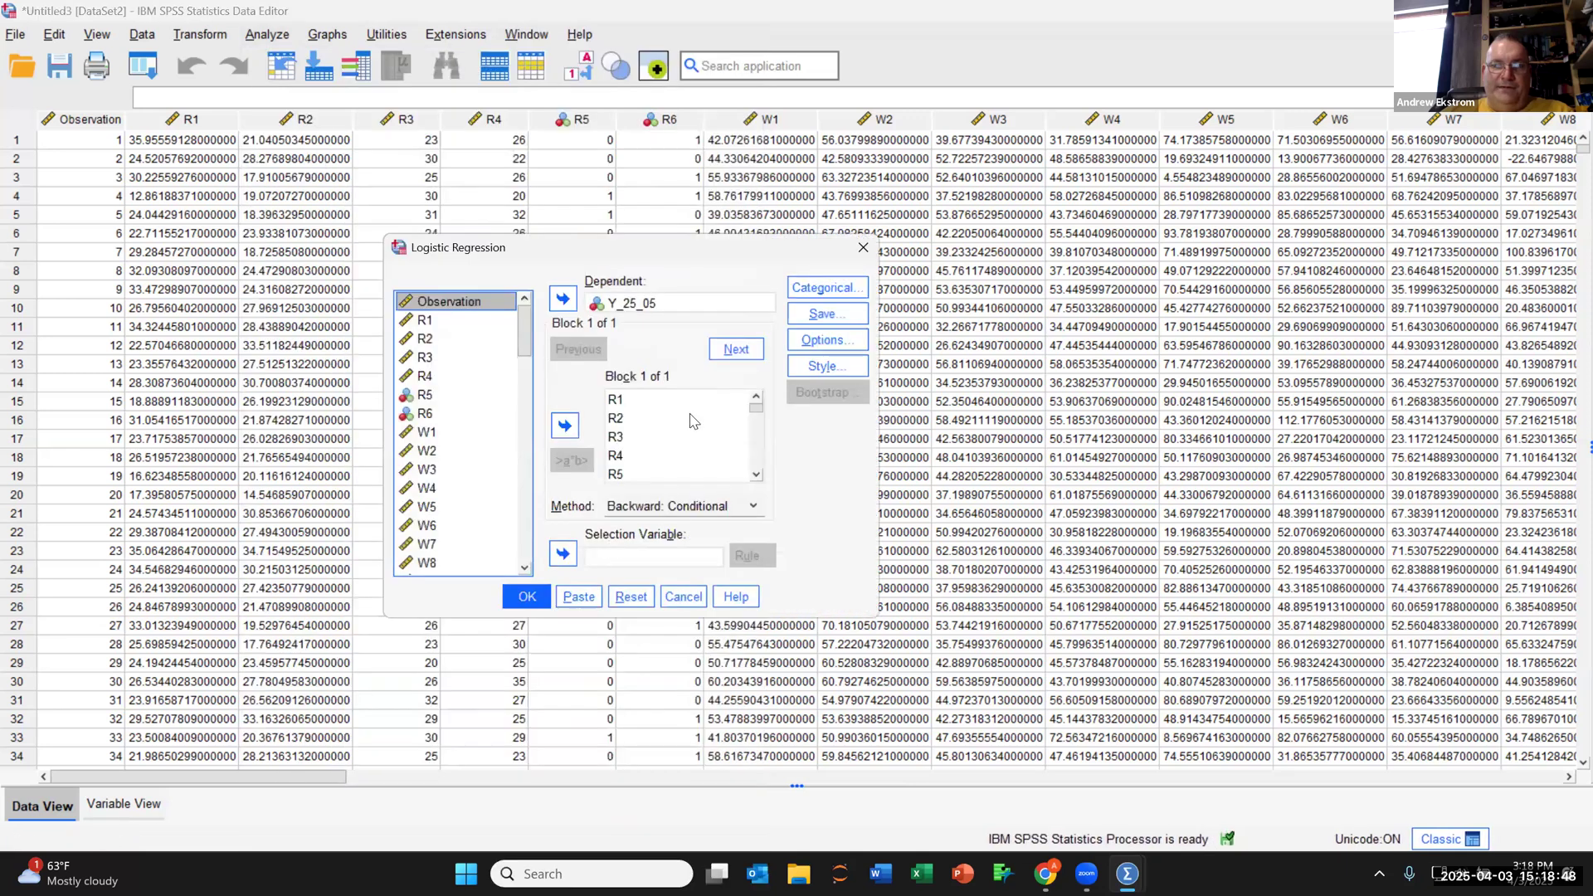
{"action": "left_click", "coordinate": [682, 306]}
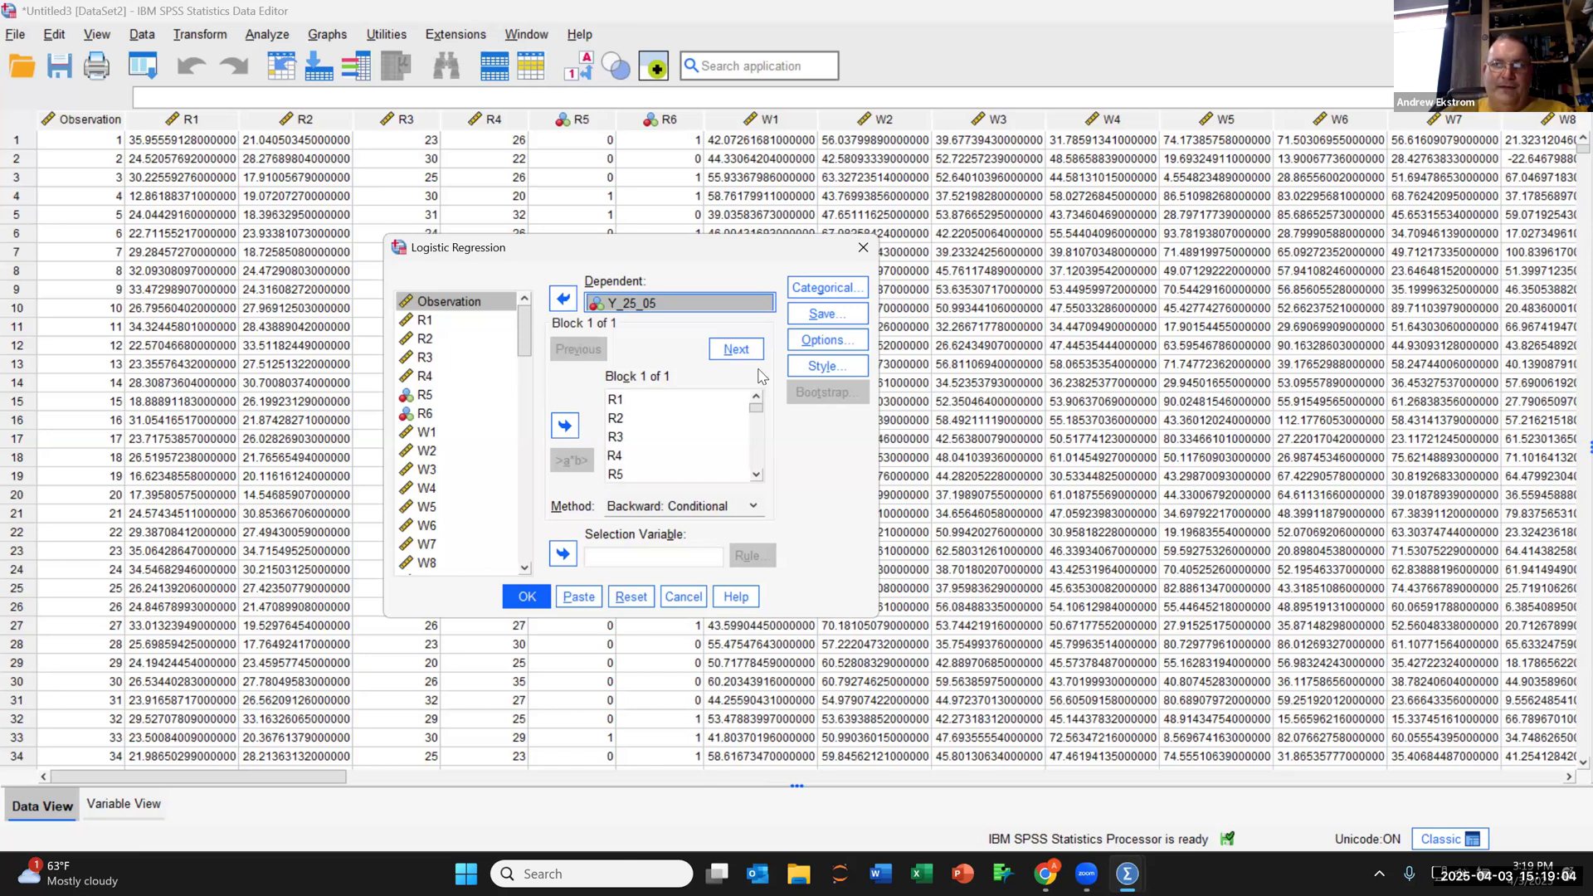
{"action": "left_click", "coordinate": [841, 287]}
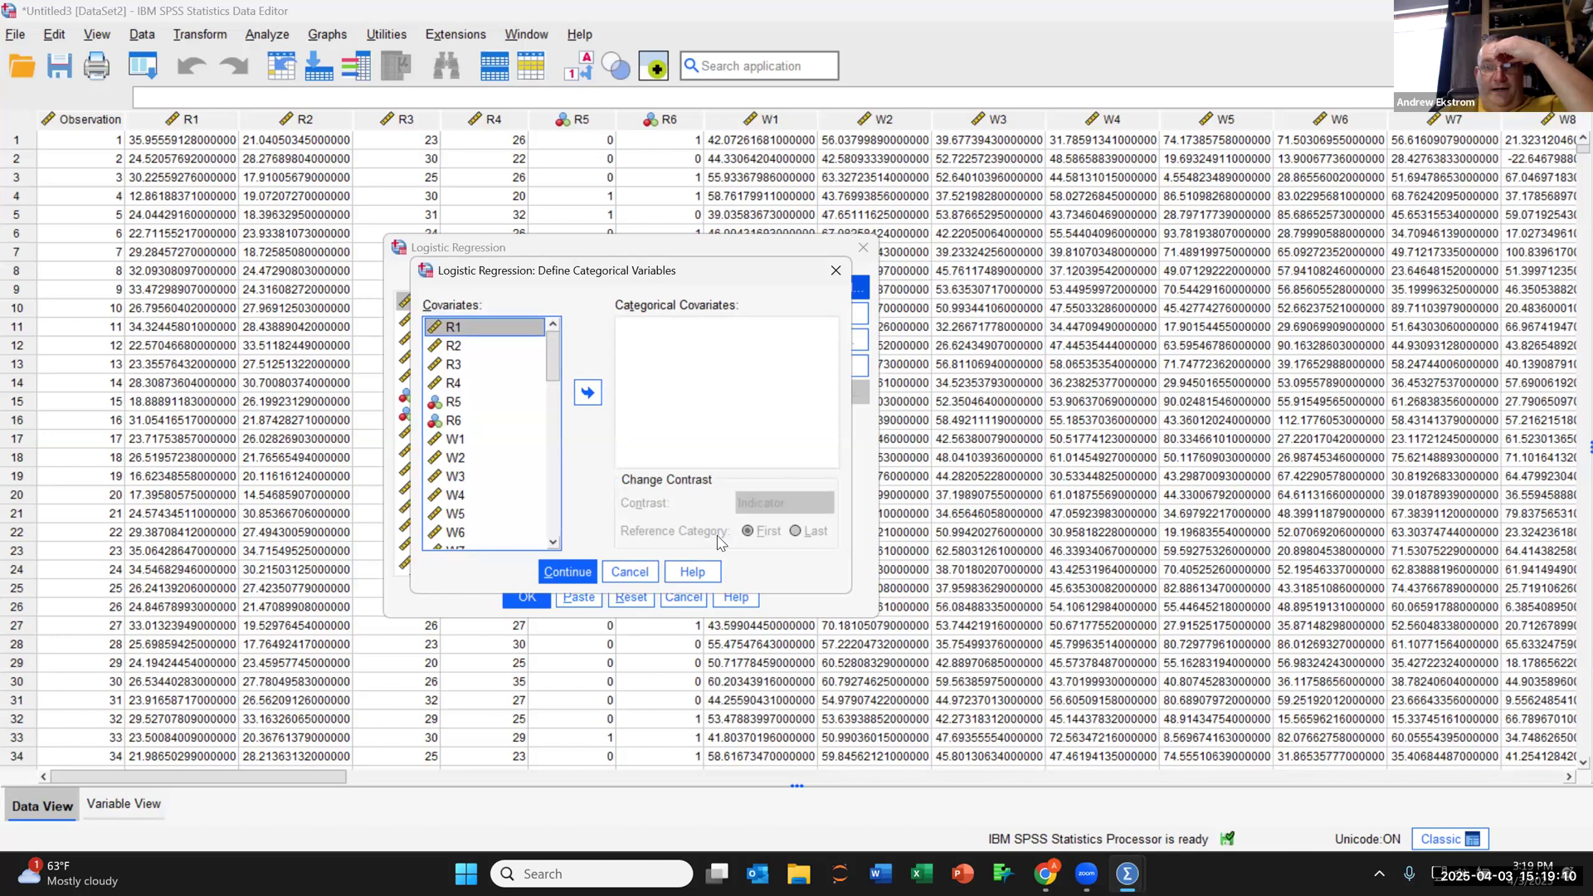
{"action": "left_click", "coordinate": [643, 574]}
{"action": "left_click", "coordinate": [823, 315]}
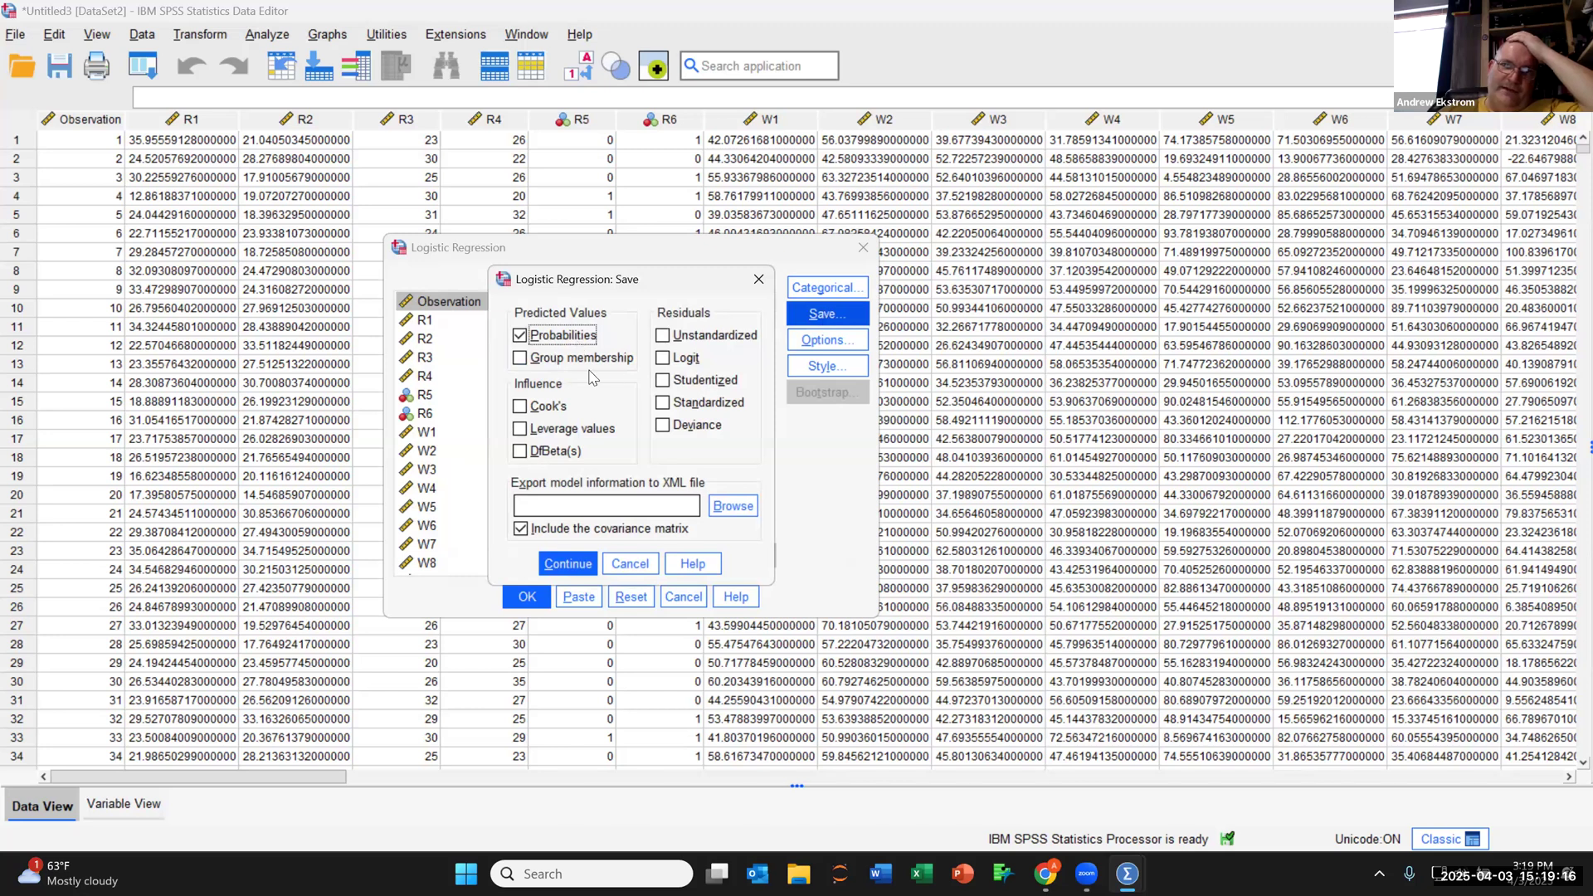
{"action": "left_click", "coordinate": [569, 564]}
{"action": "left_click", "coordinate": [827, 340]}
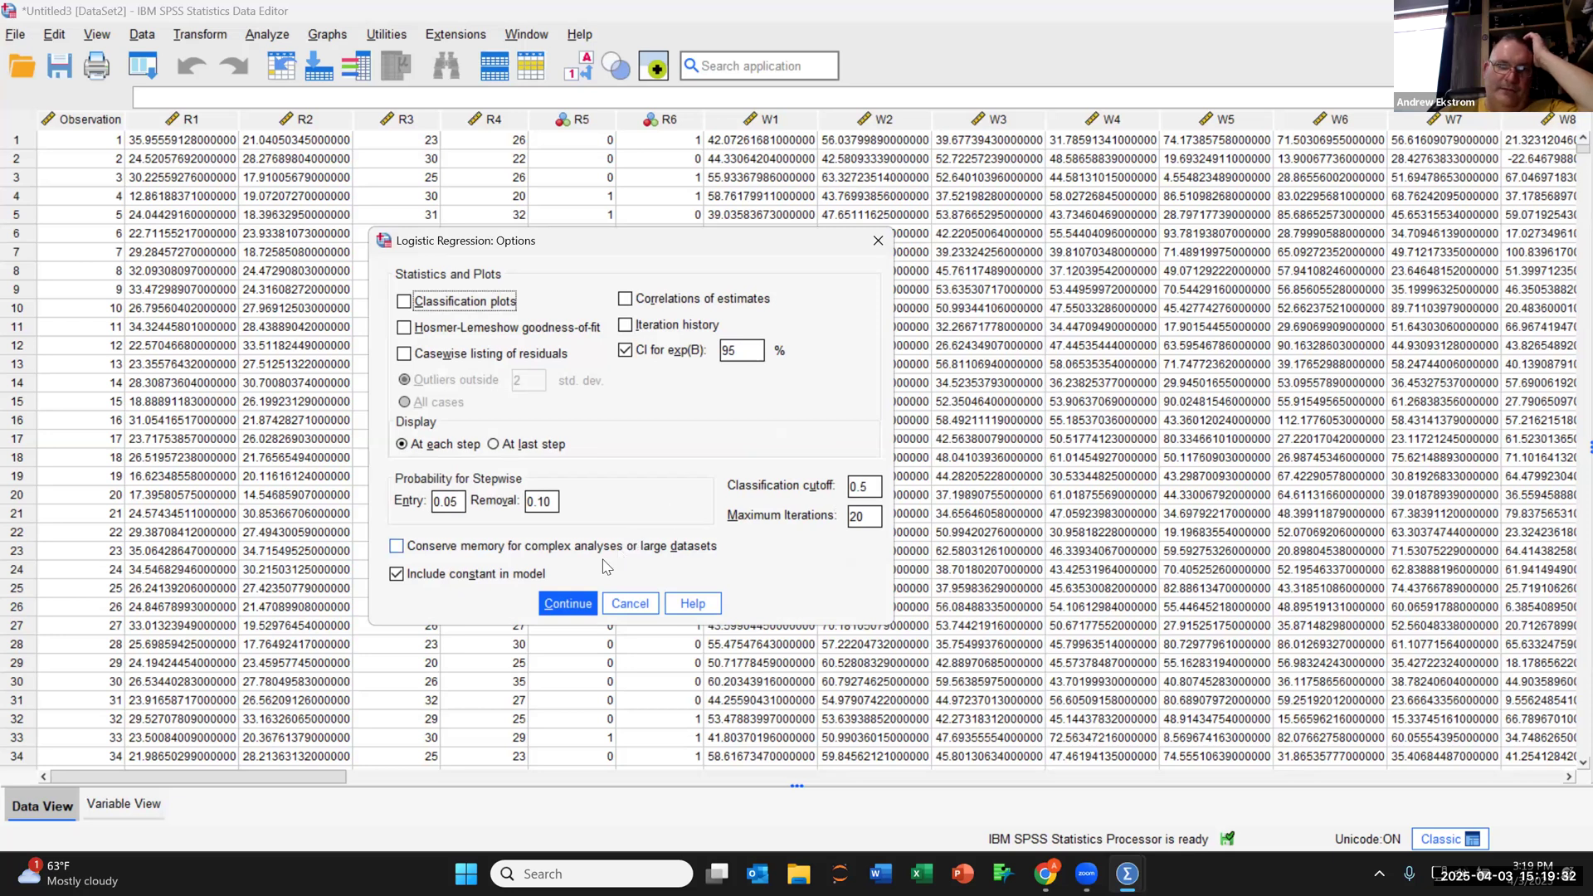
{"action": "left_click", "coordinate": [569, 607]}
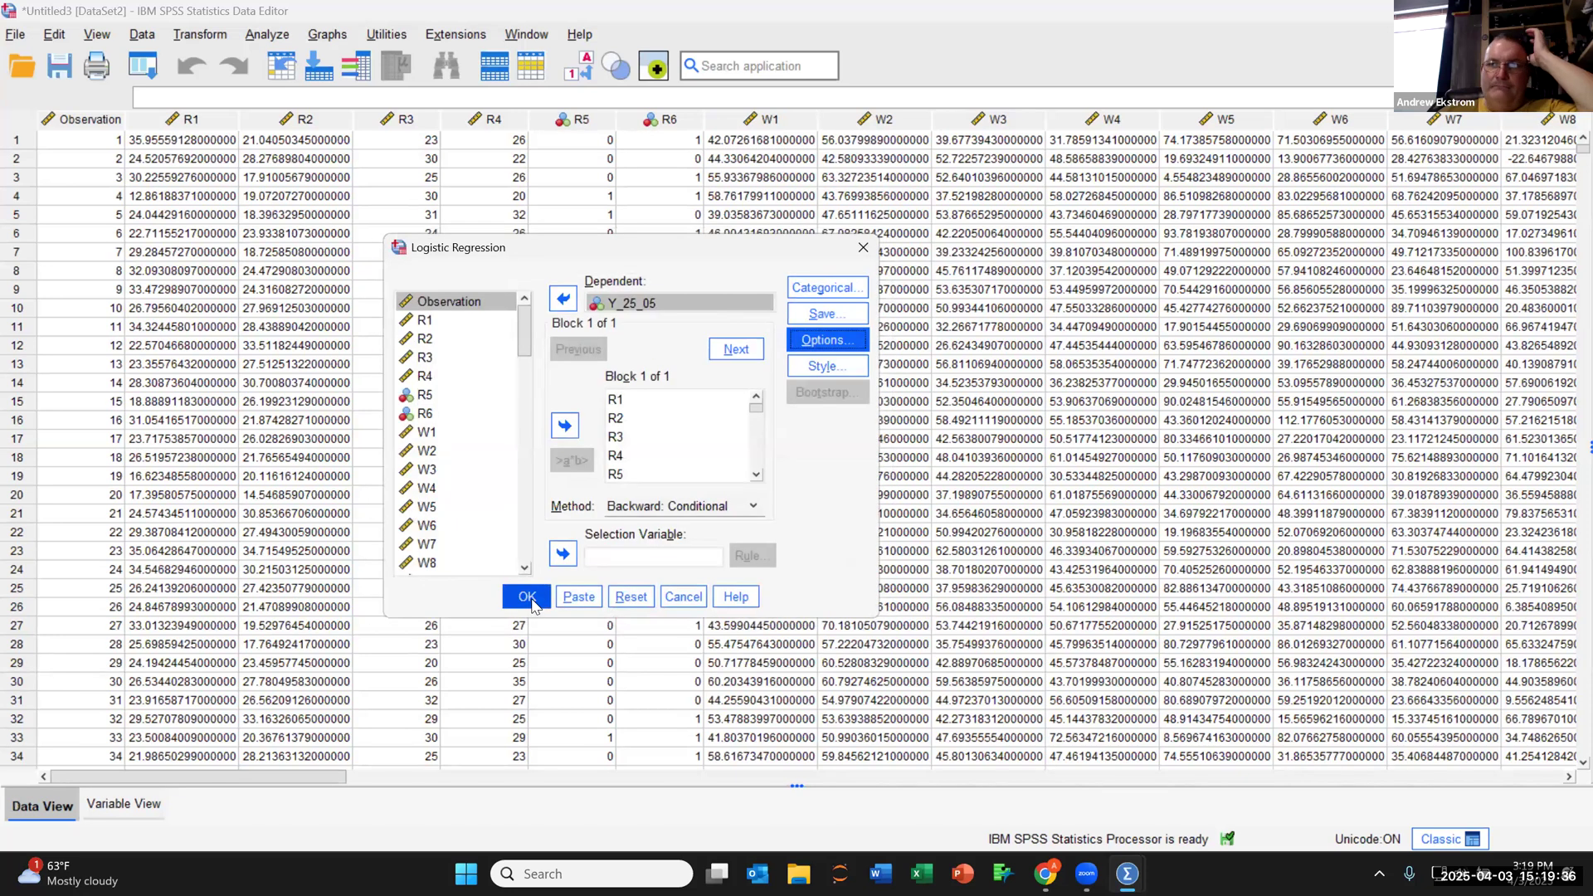